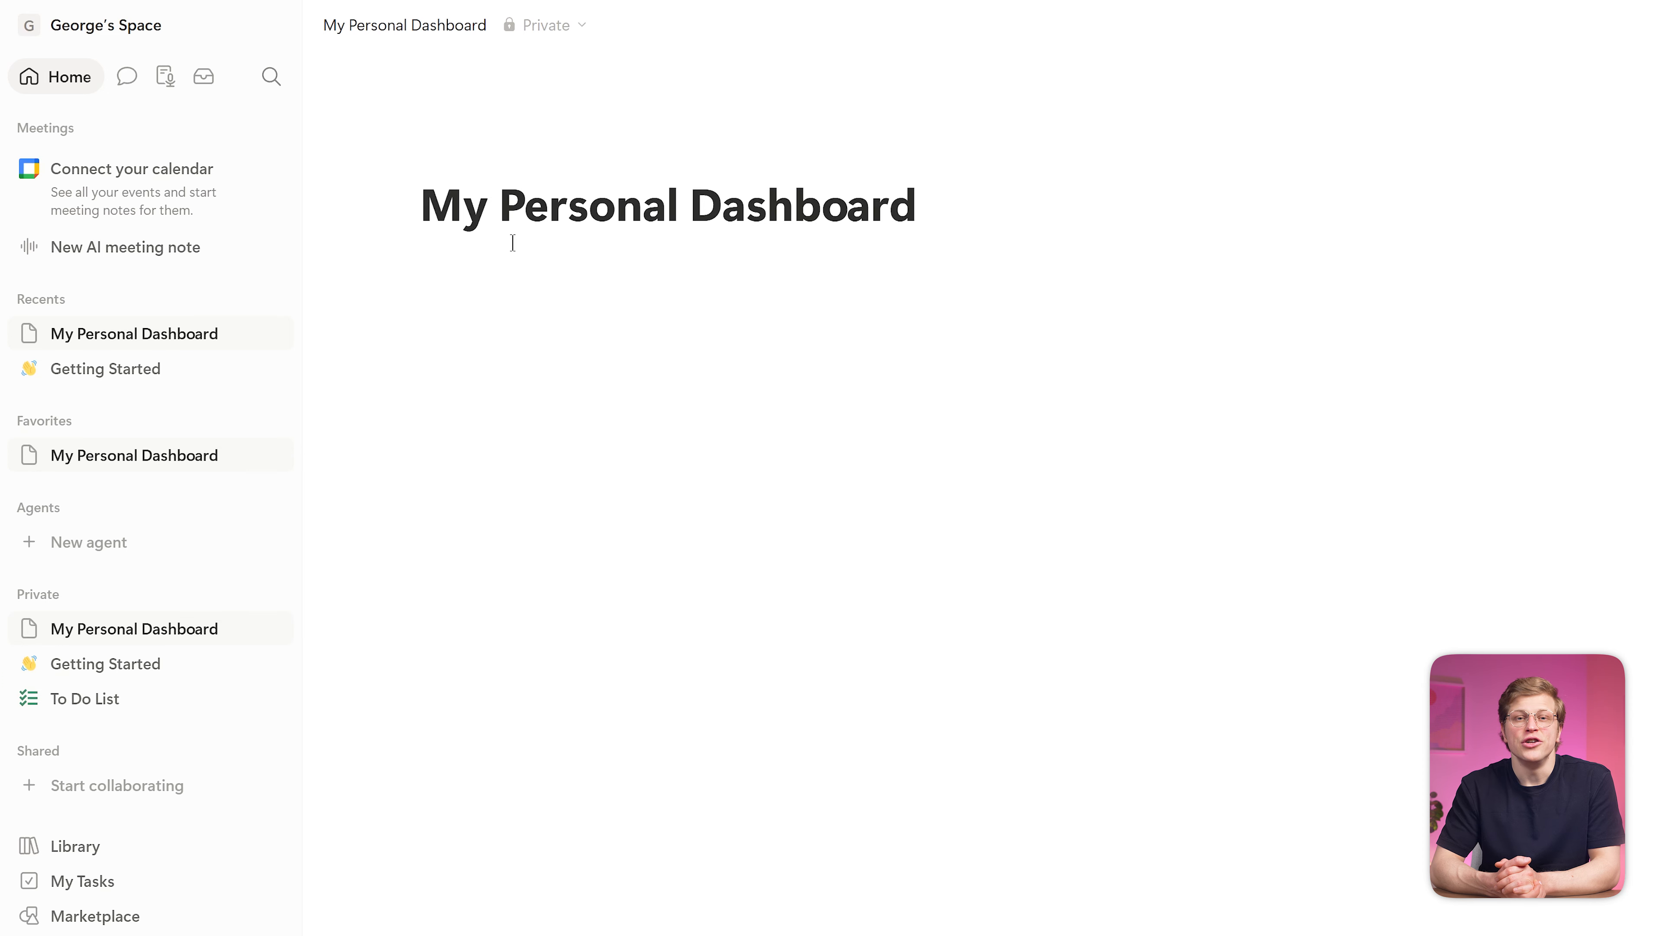
# Move the Favorites section above the Recents section in the sidebar
pyautogui.moveTo(152, 413); pyautogui.dragTo(174, 300)
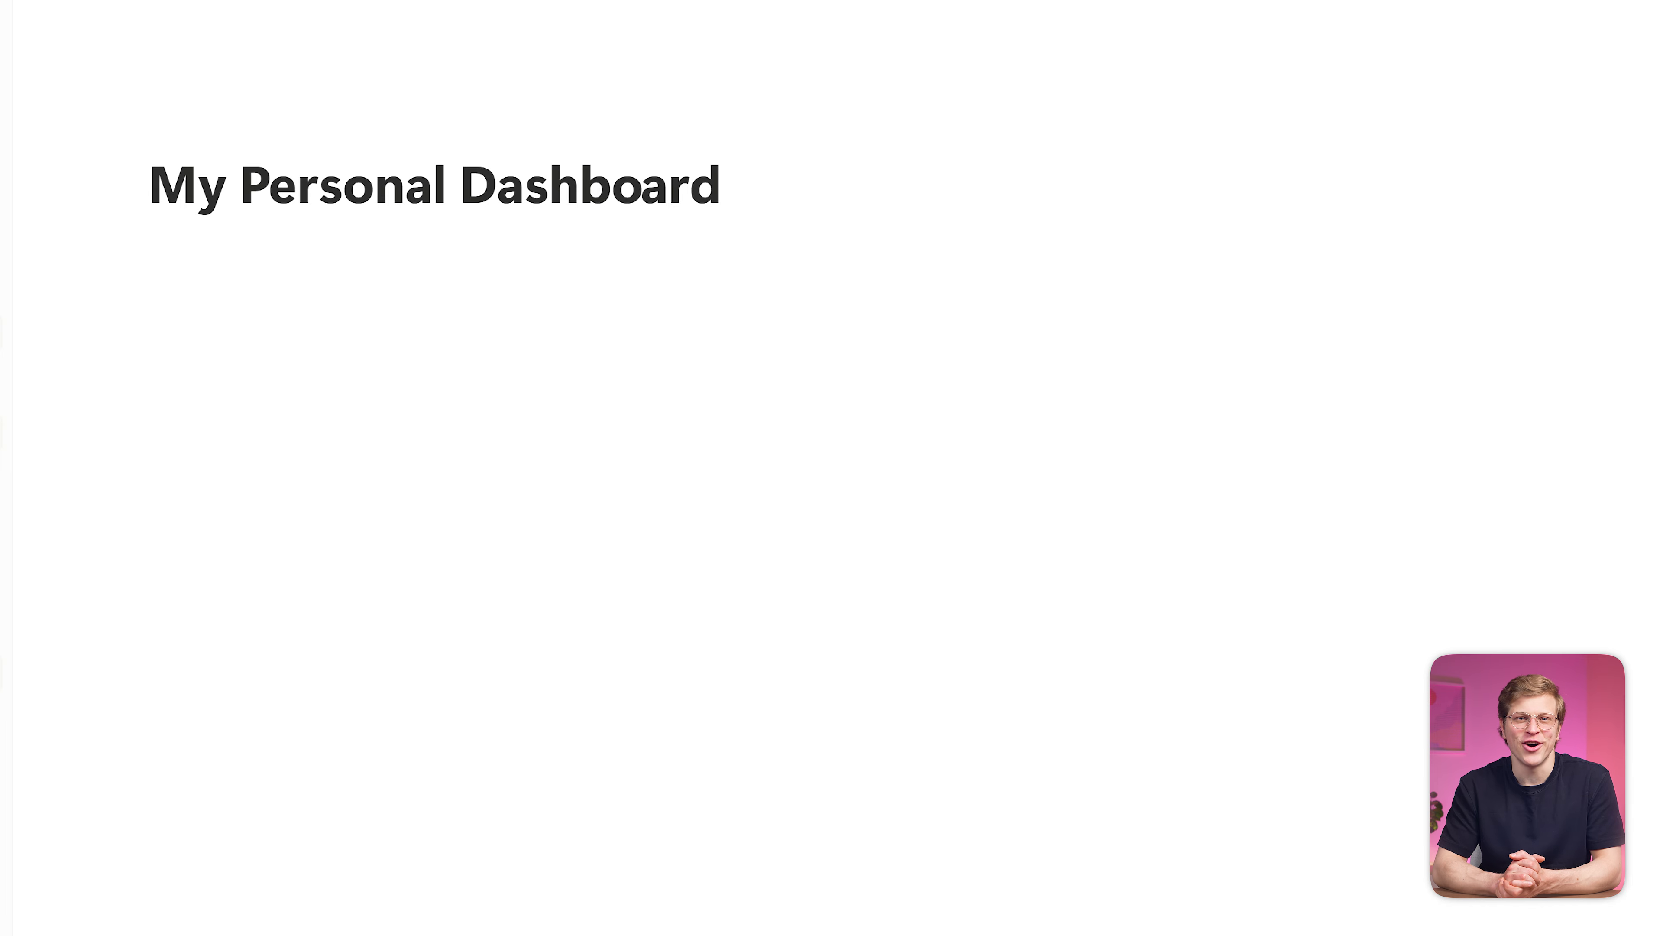
# Insert a callout block under the My Personal Dashboard title and change its icon to the studio microphone emoji
pyautogui.click(279, 341)
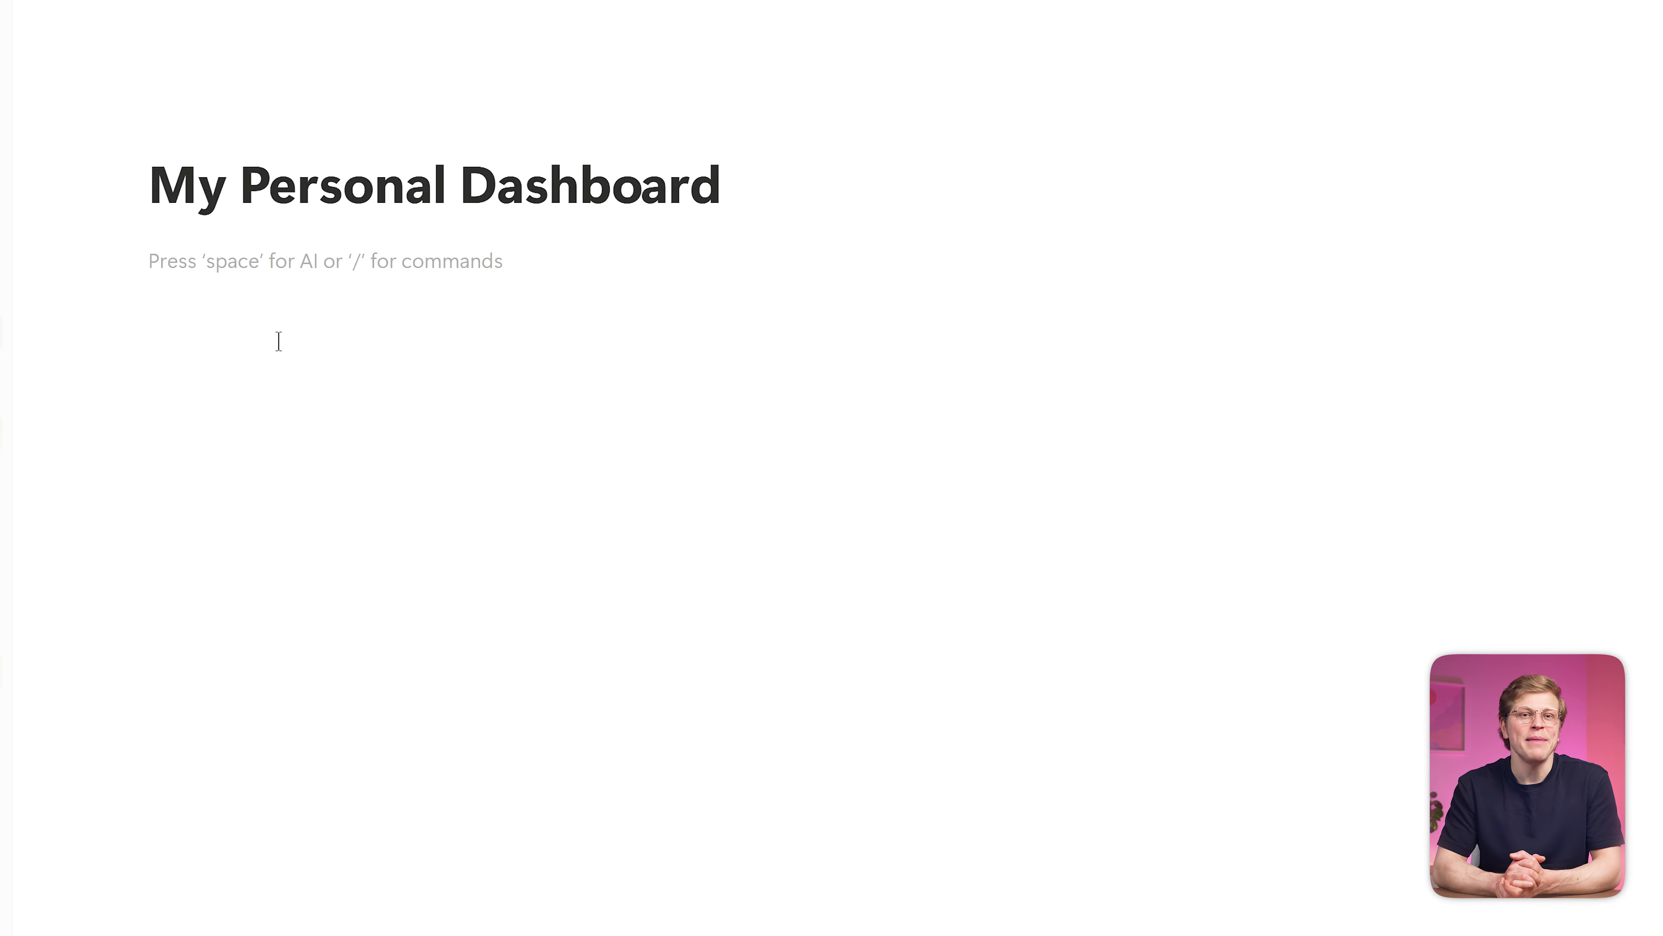
pyautogui.write('/callout')
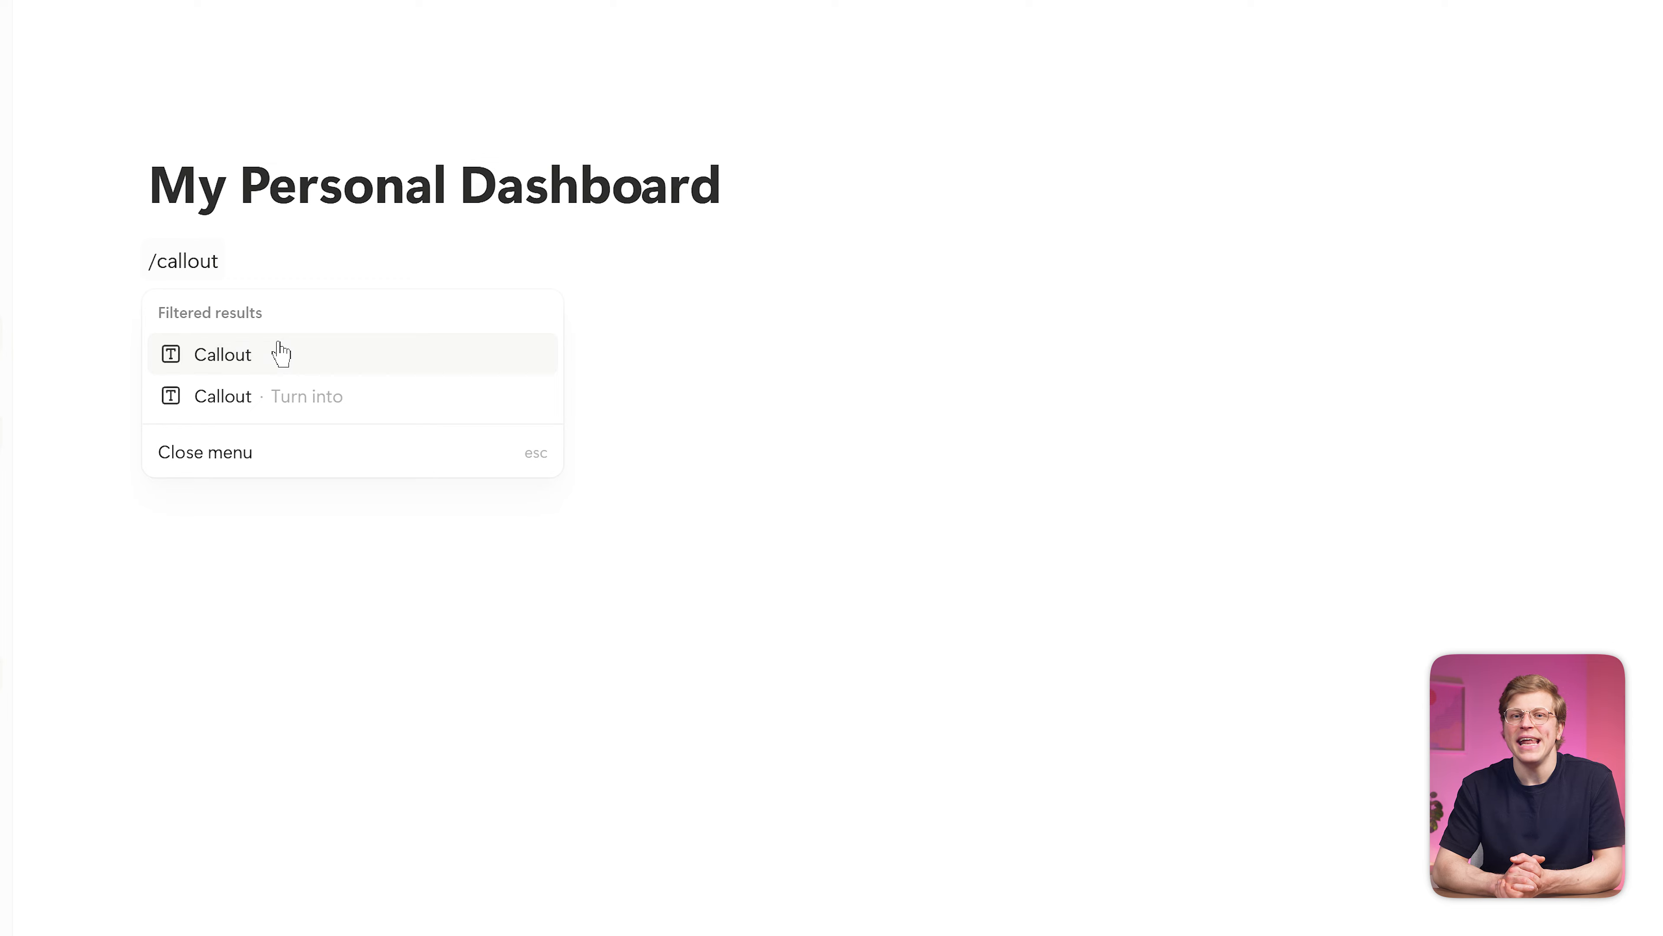
pyautogui.press('Return')
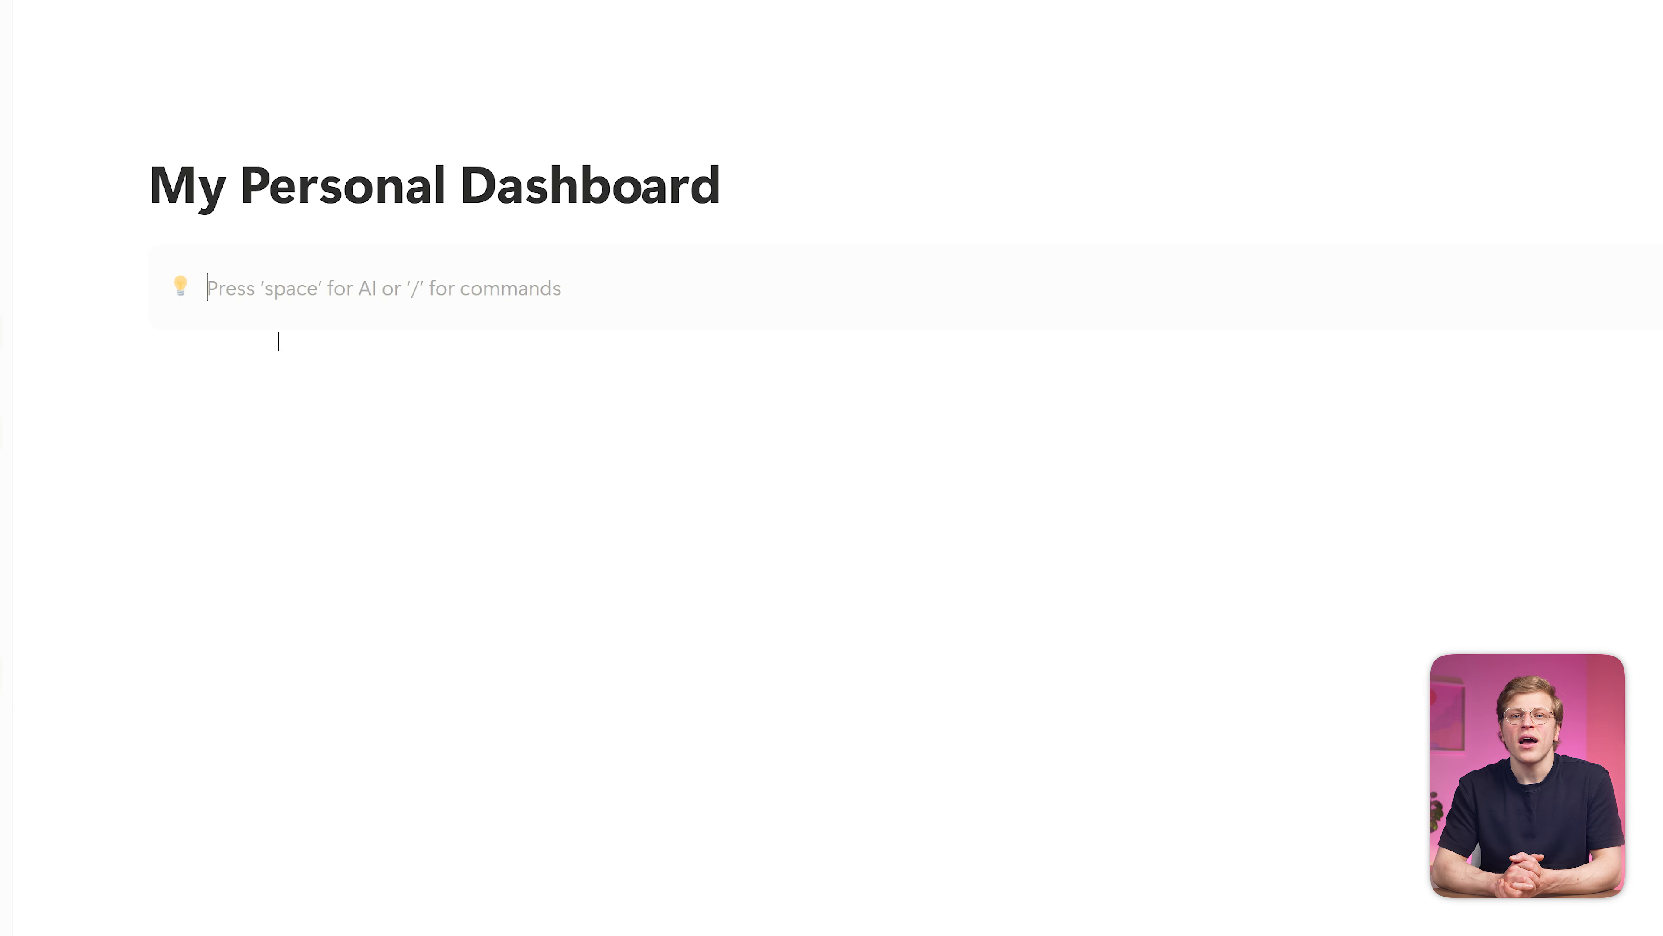
pyautogui.click(180, 287)
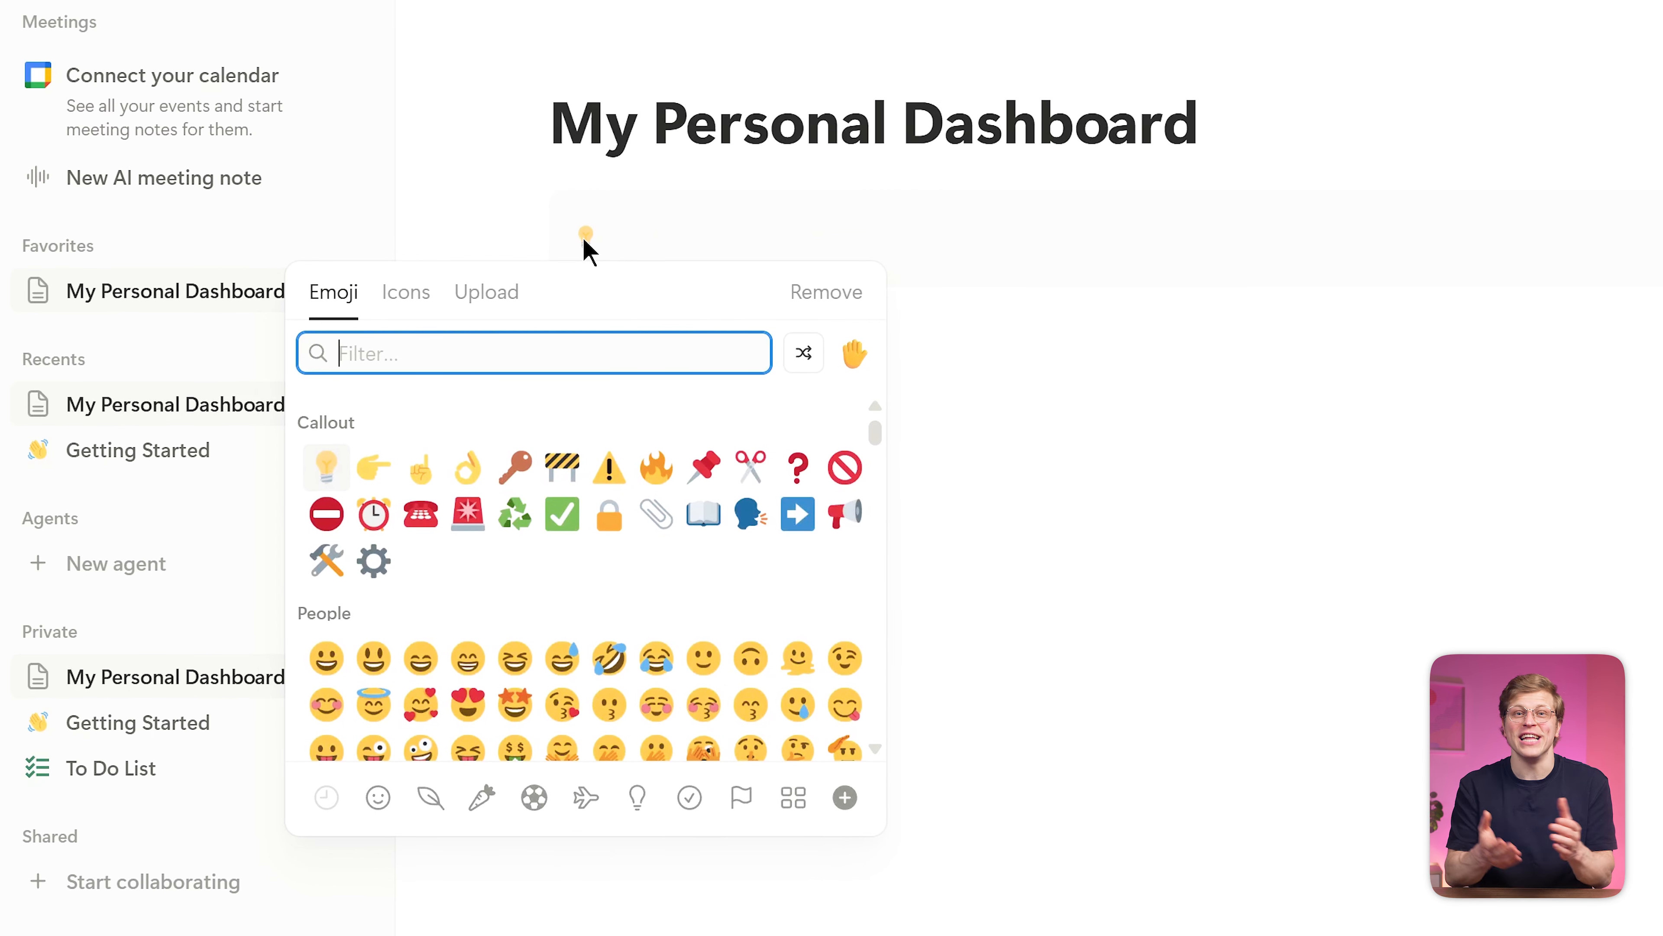
pyautogui.write('microphone')
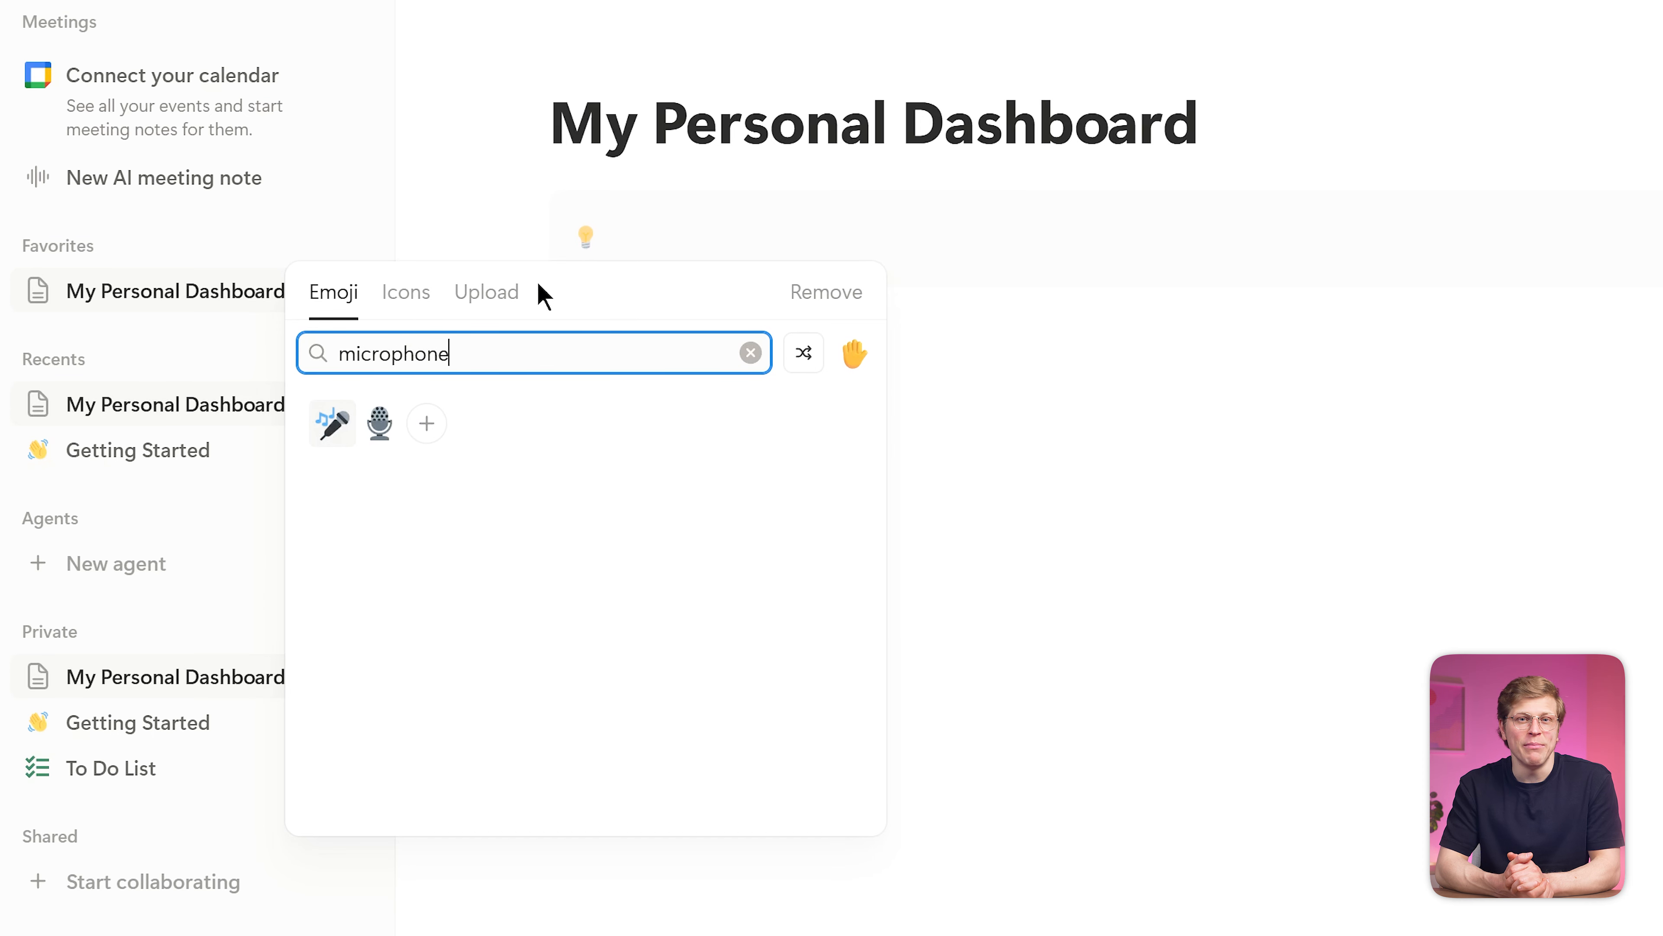
pyautogui.click(379, 422)
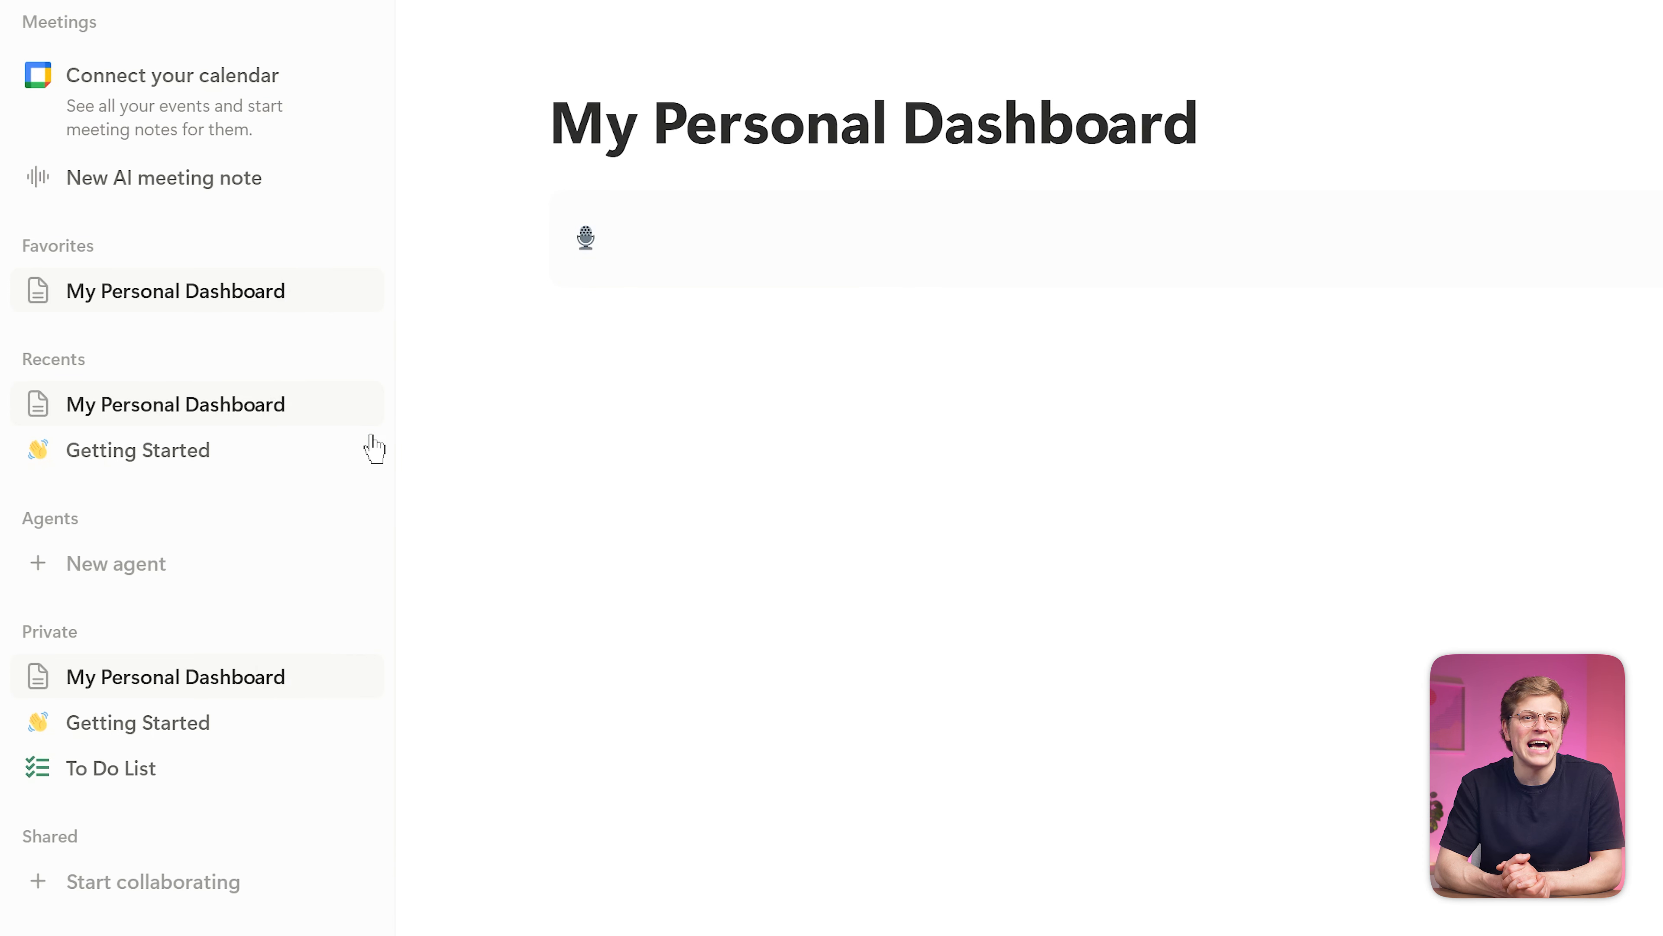
# Write "Today's Priorities" as the callout's text and make it bold
pyautogui.click(751, 244)
pyautogui.write('Toda')
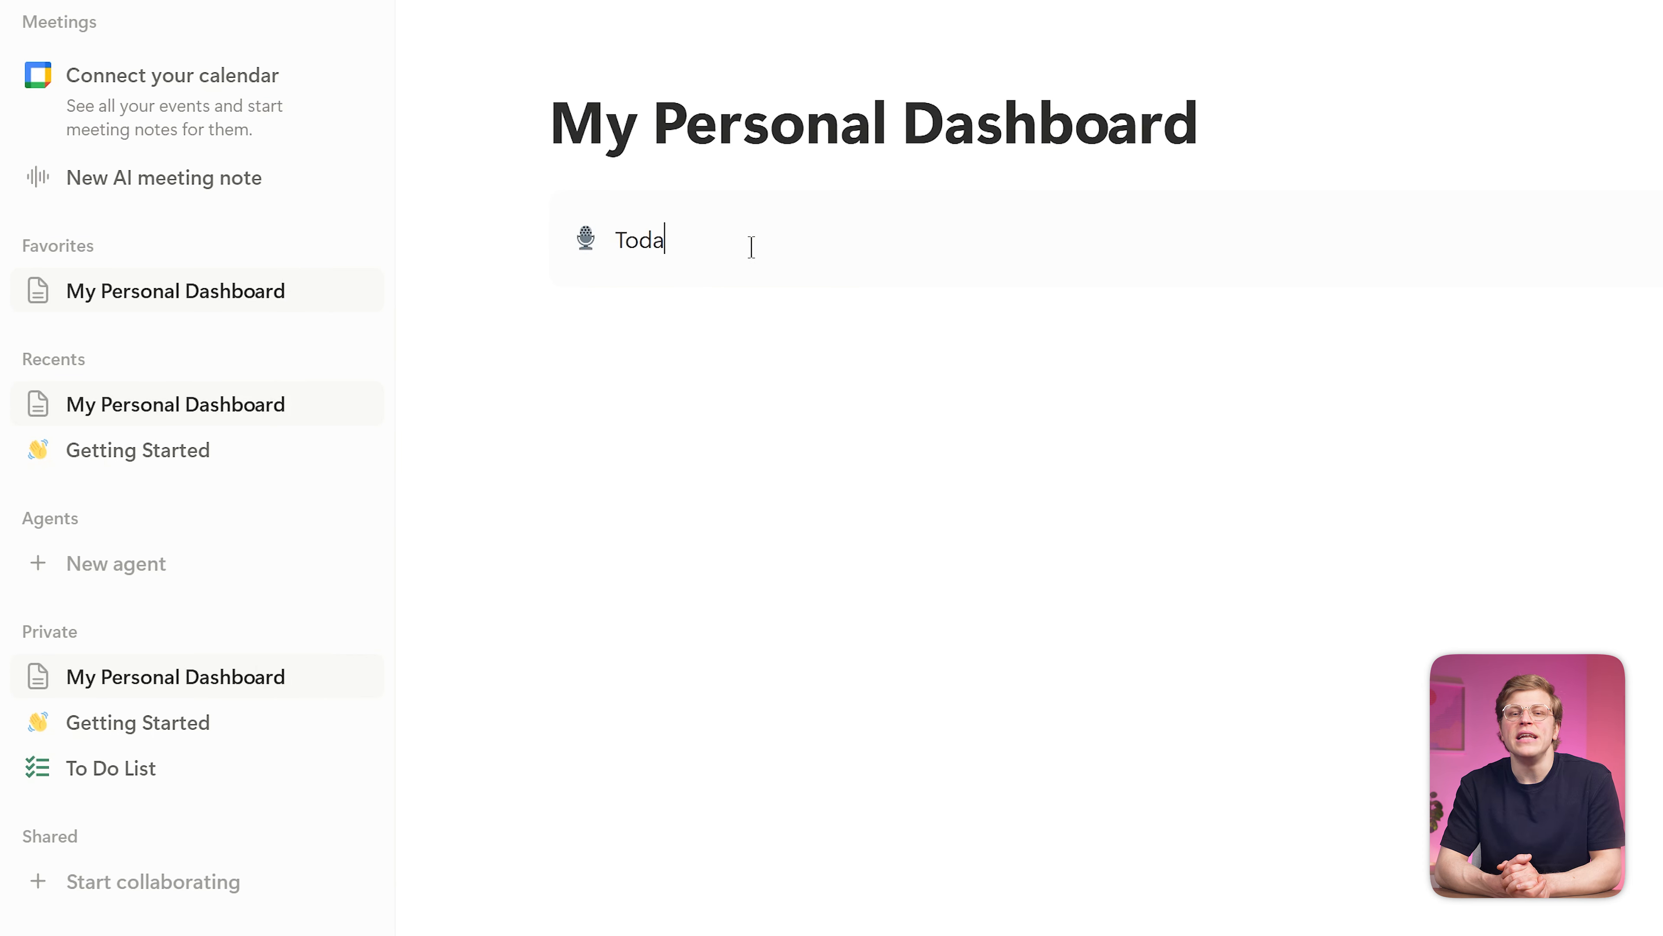
pyautogui.write('y’s Priorities')
pyautogui.moveTo(800, 239); pyautogui.dragTo(603, 242)
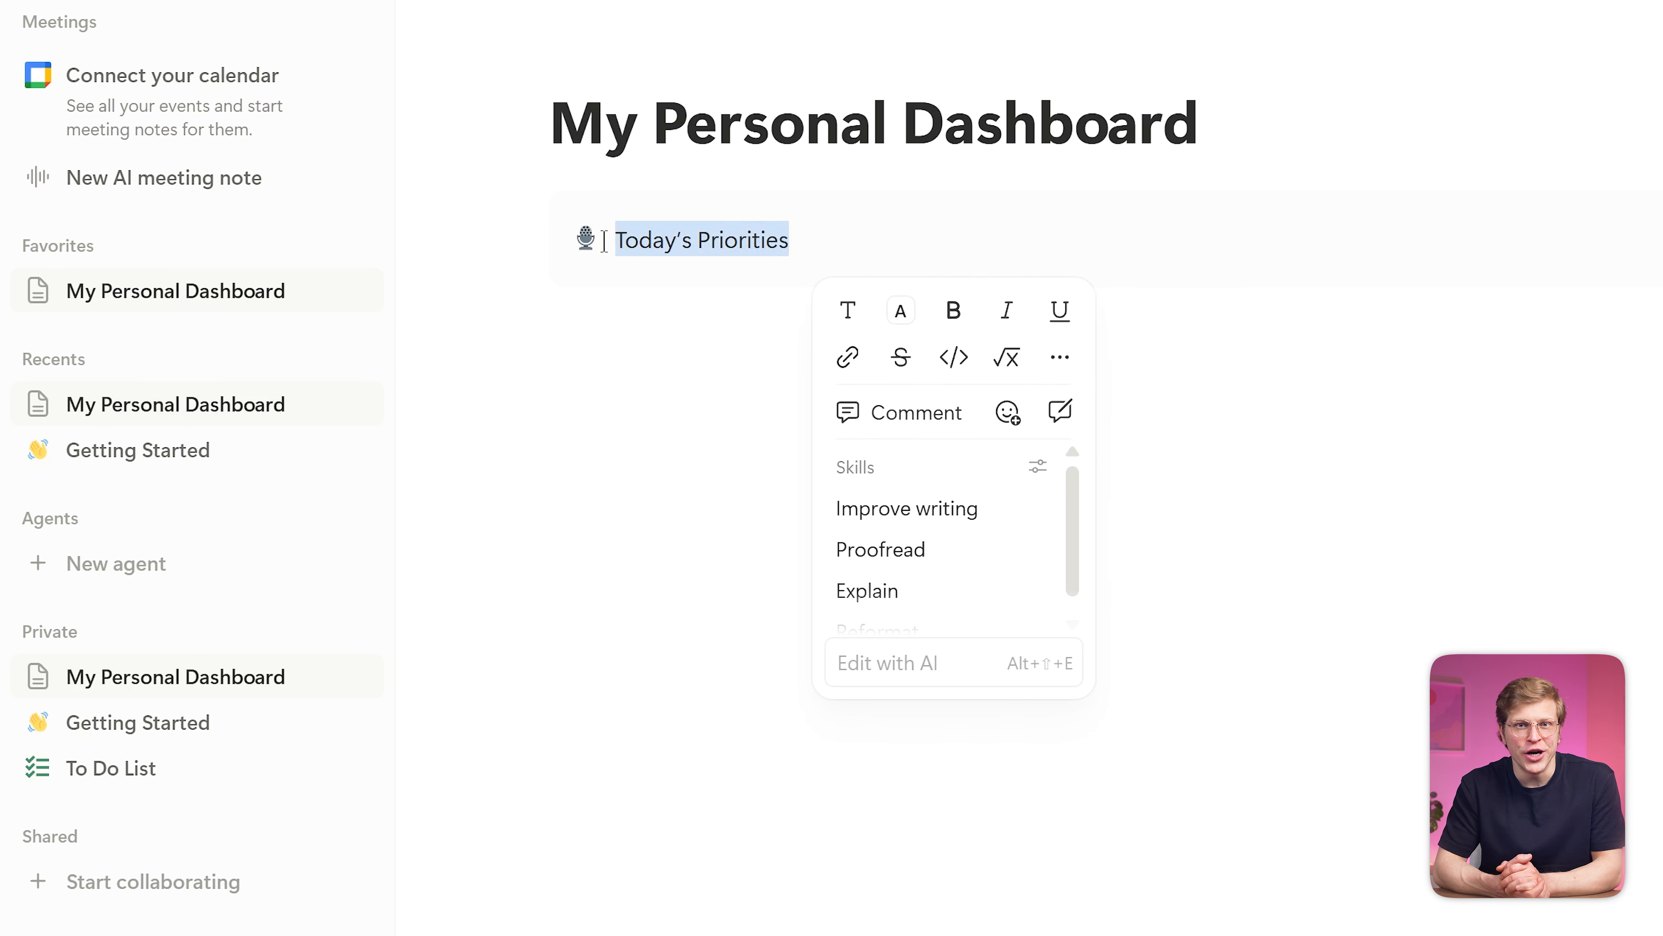
pyautogui.click(958, 314)
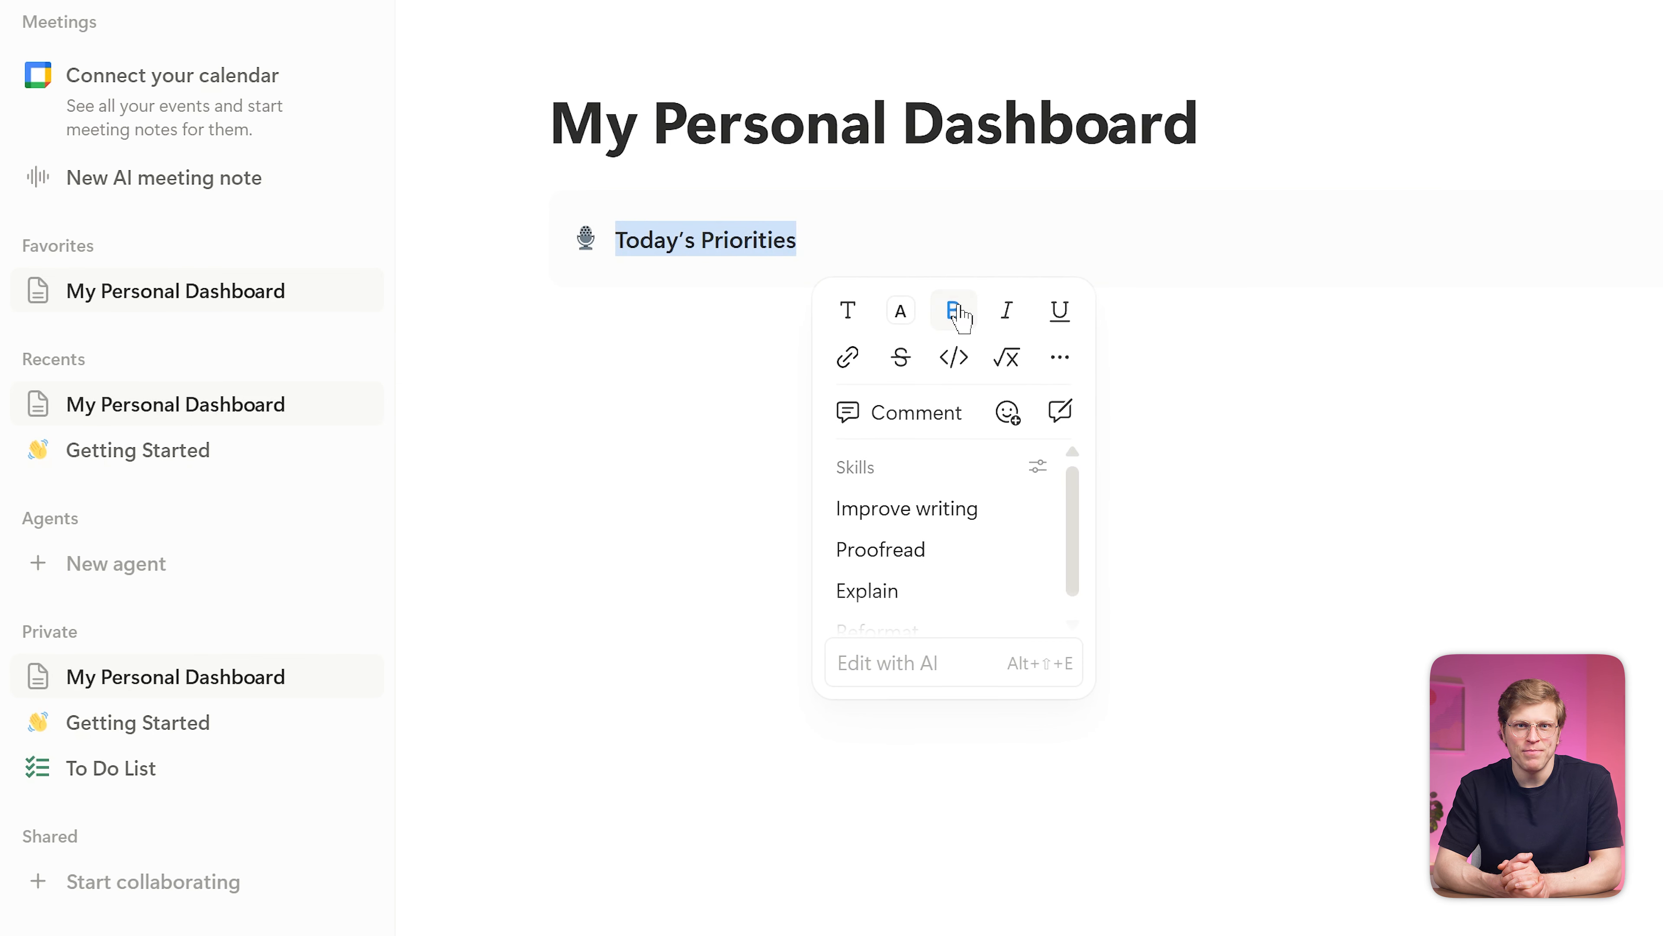
pyautogui.click(965, 245)
# Add an indented to-do list under the callout heading with "Record Notion Hour-Long Tutorial", "Attend the Saywise Meeting" and "Huddle with Project Manager"
pyautogui.press('Return')
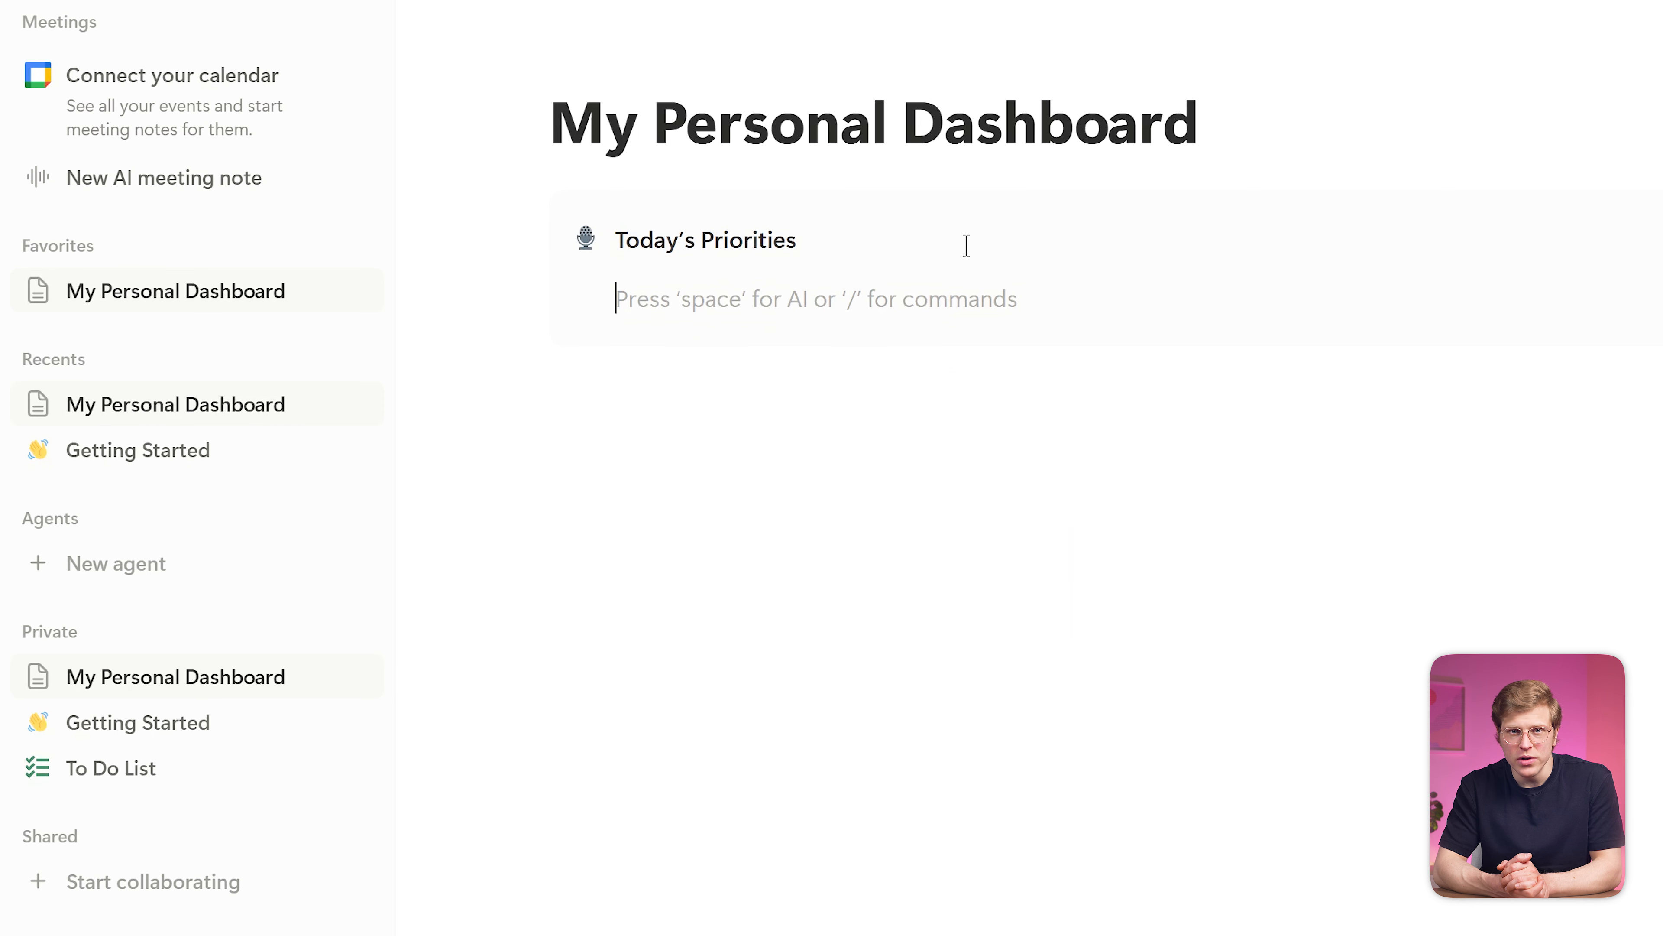
pyautogui.press('Tab')
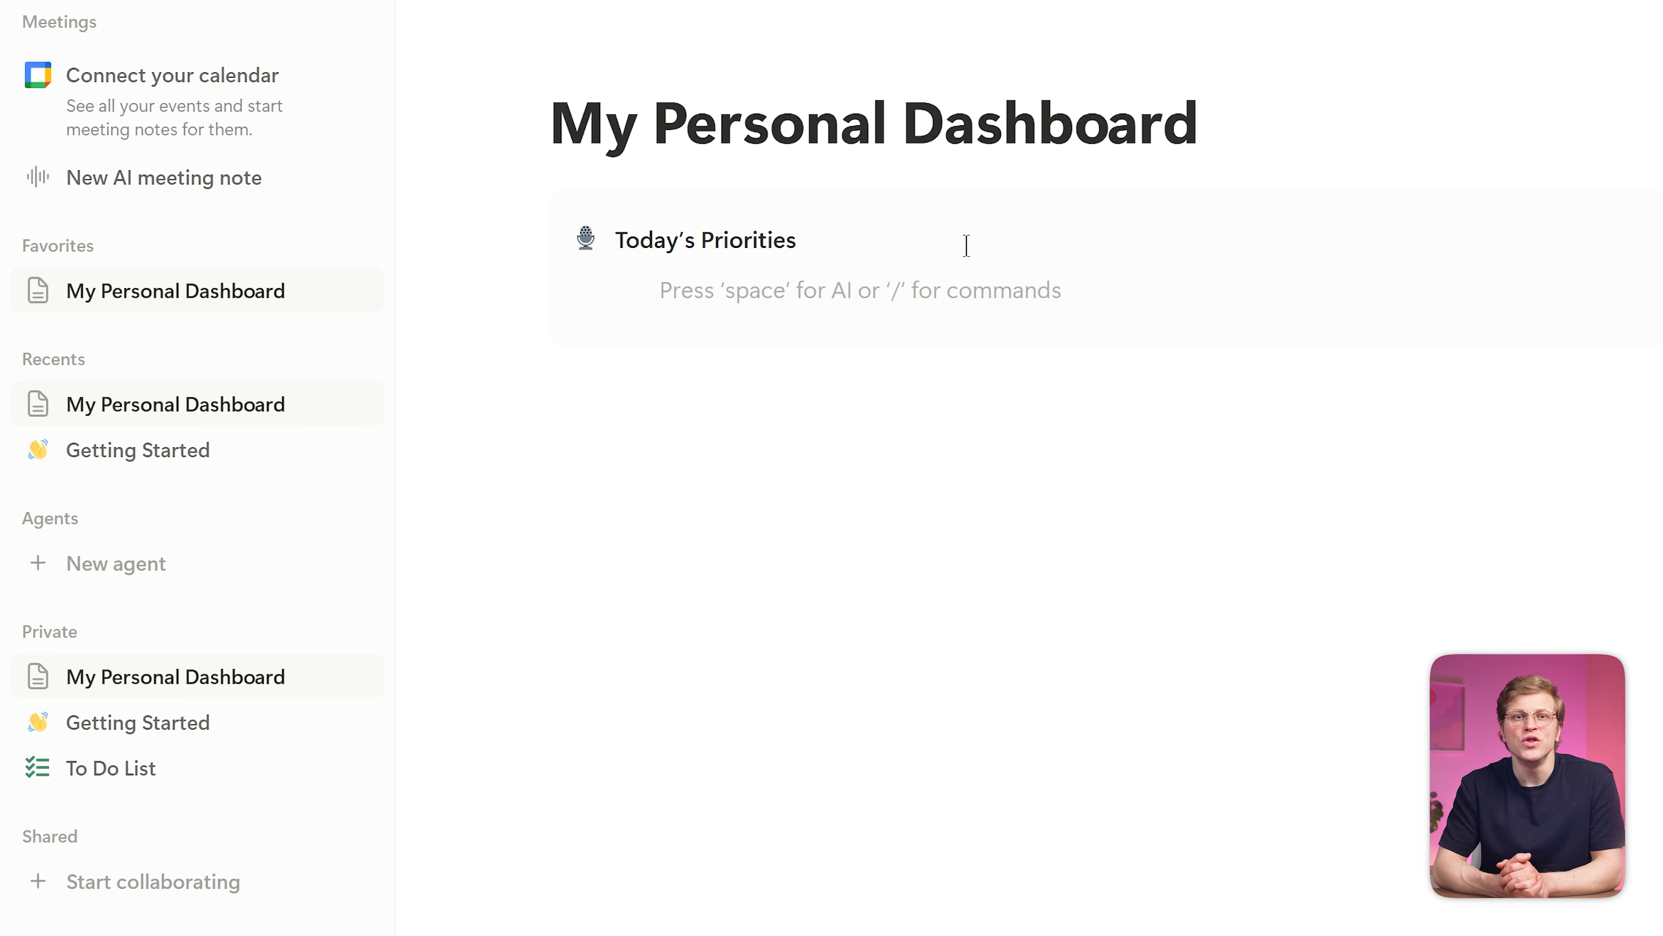
pyautogui.write('/todo')
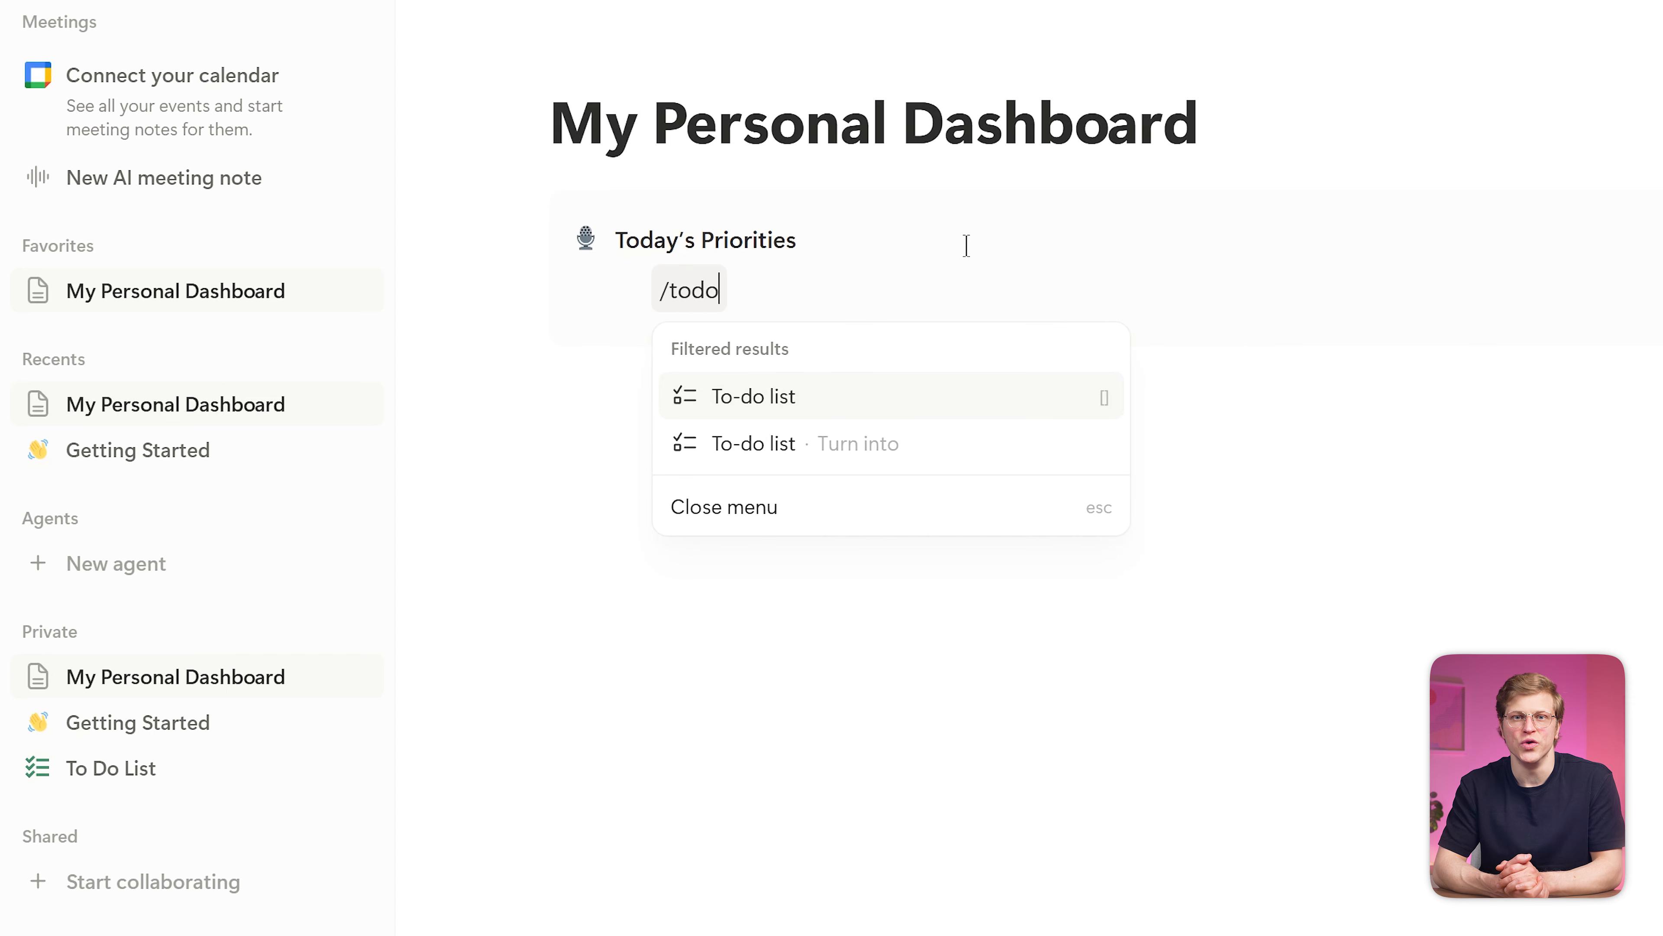
pyautogui.press('Return')
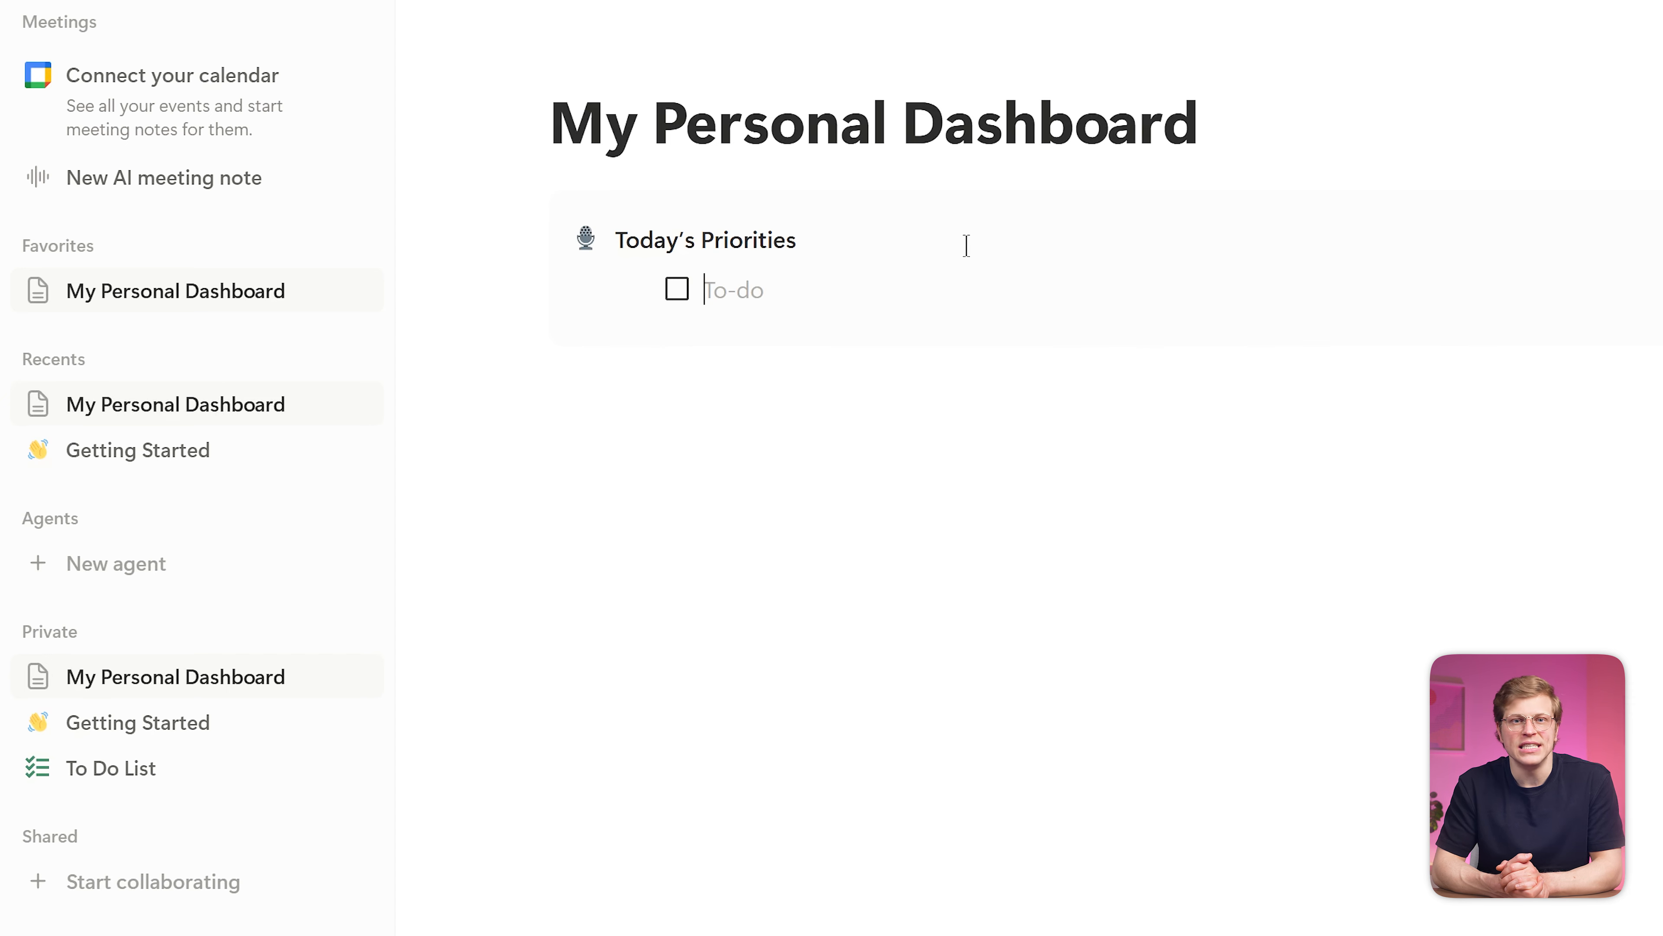
pyautogui.write('Record Notion Hour-Long Tutorial')
pyautogui.press('Return')
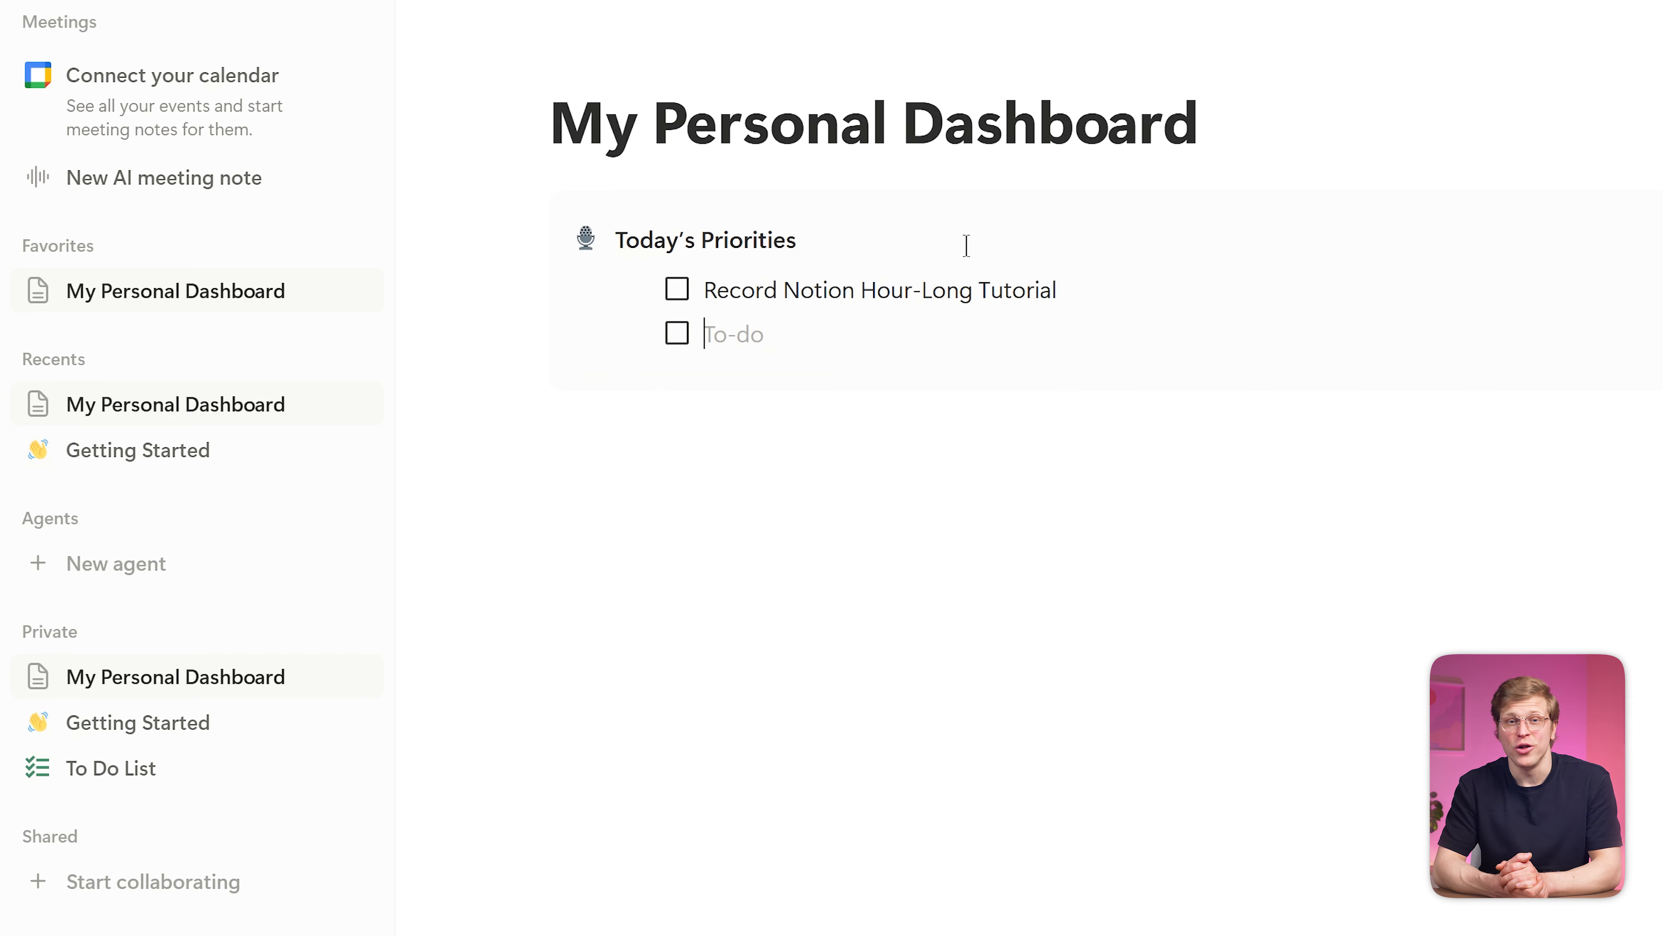
pyautogui.write('Attend the Saywise Meeting')
pyautogui.press('Return')
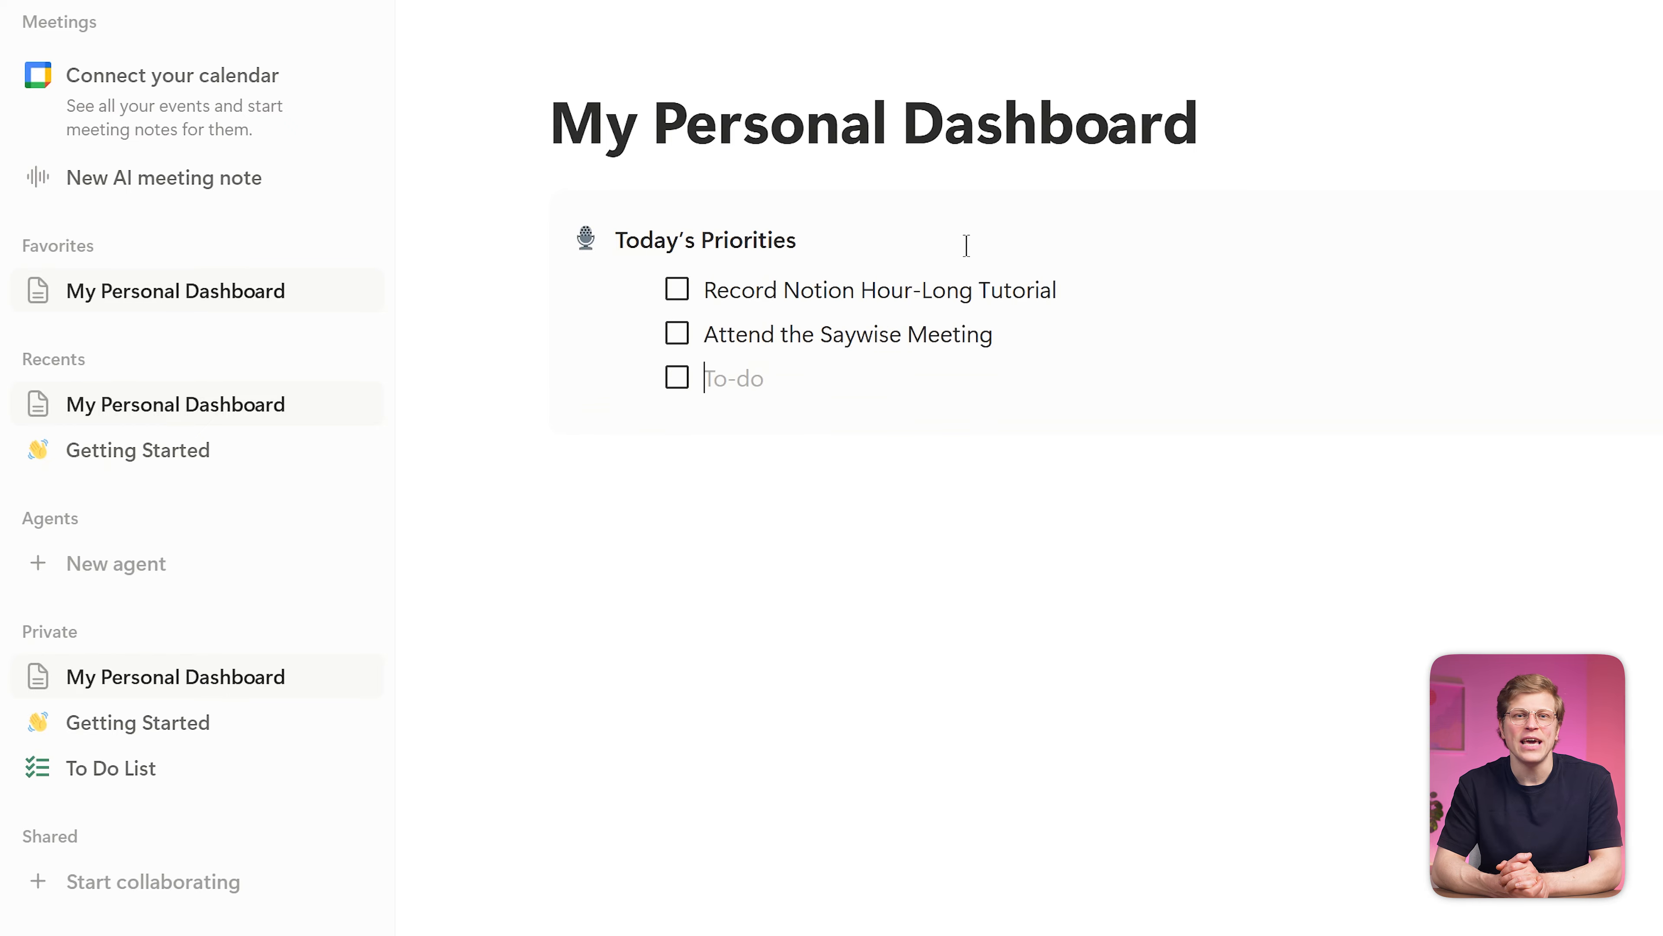
pyautogui.write('Huddle with Project Manager')
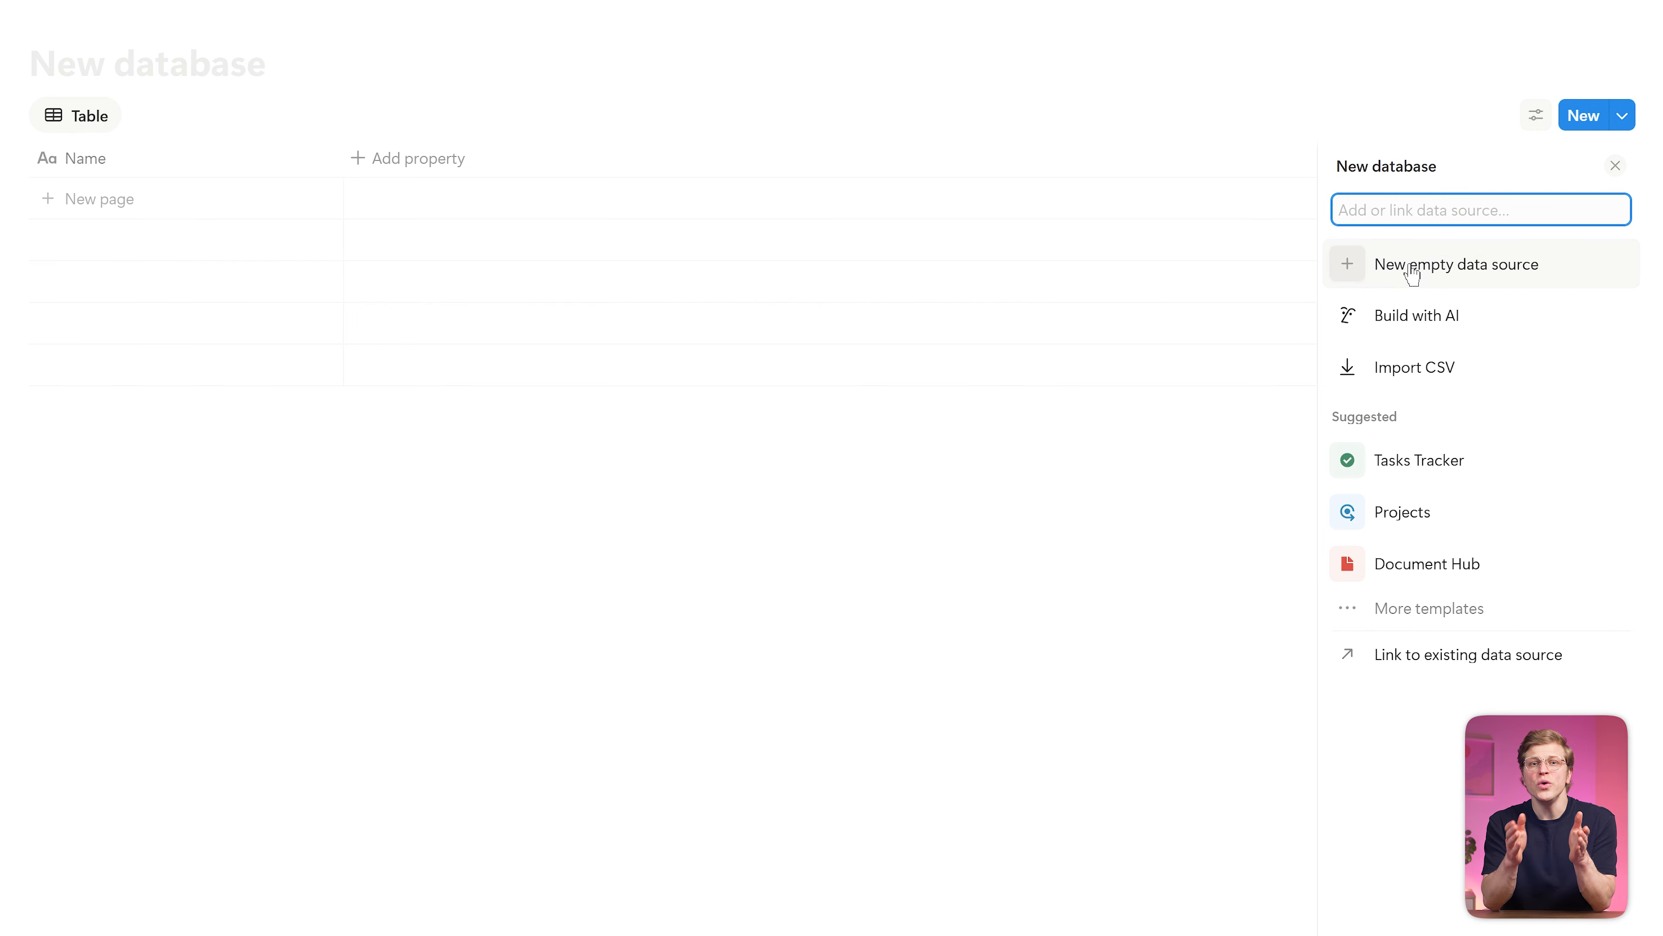
# Start the new database from an empty data source and title it "My Tasks"
pyautogui.click(1372, 269)
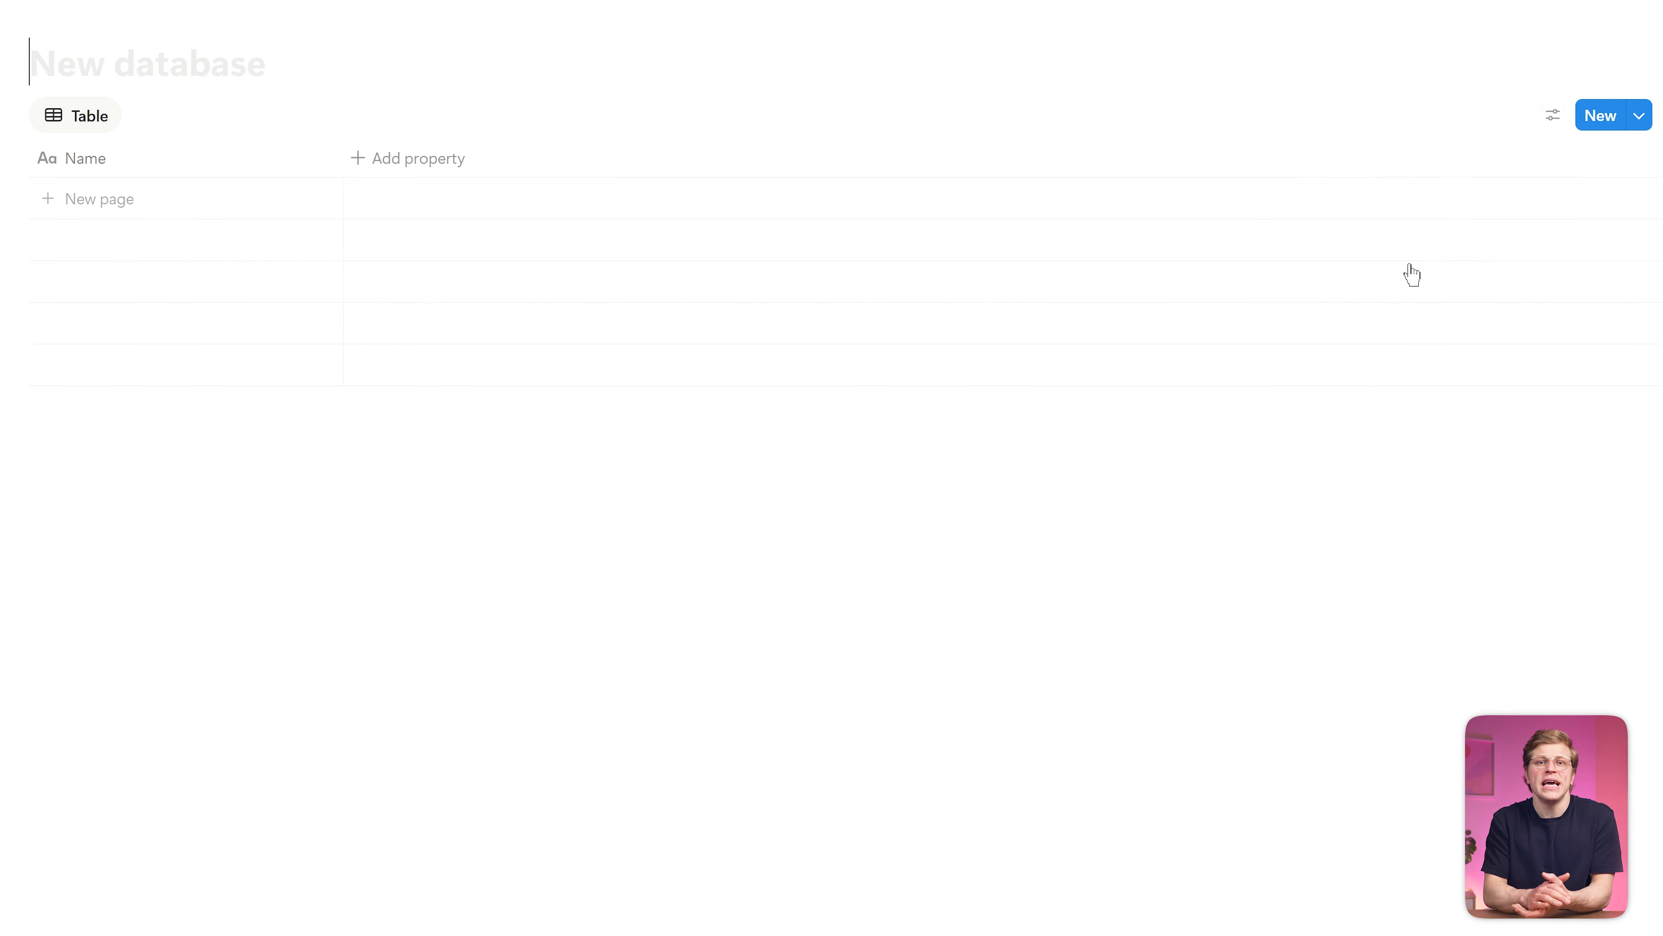
pyautogui.write('My Tasks')
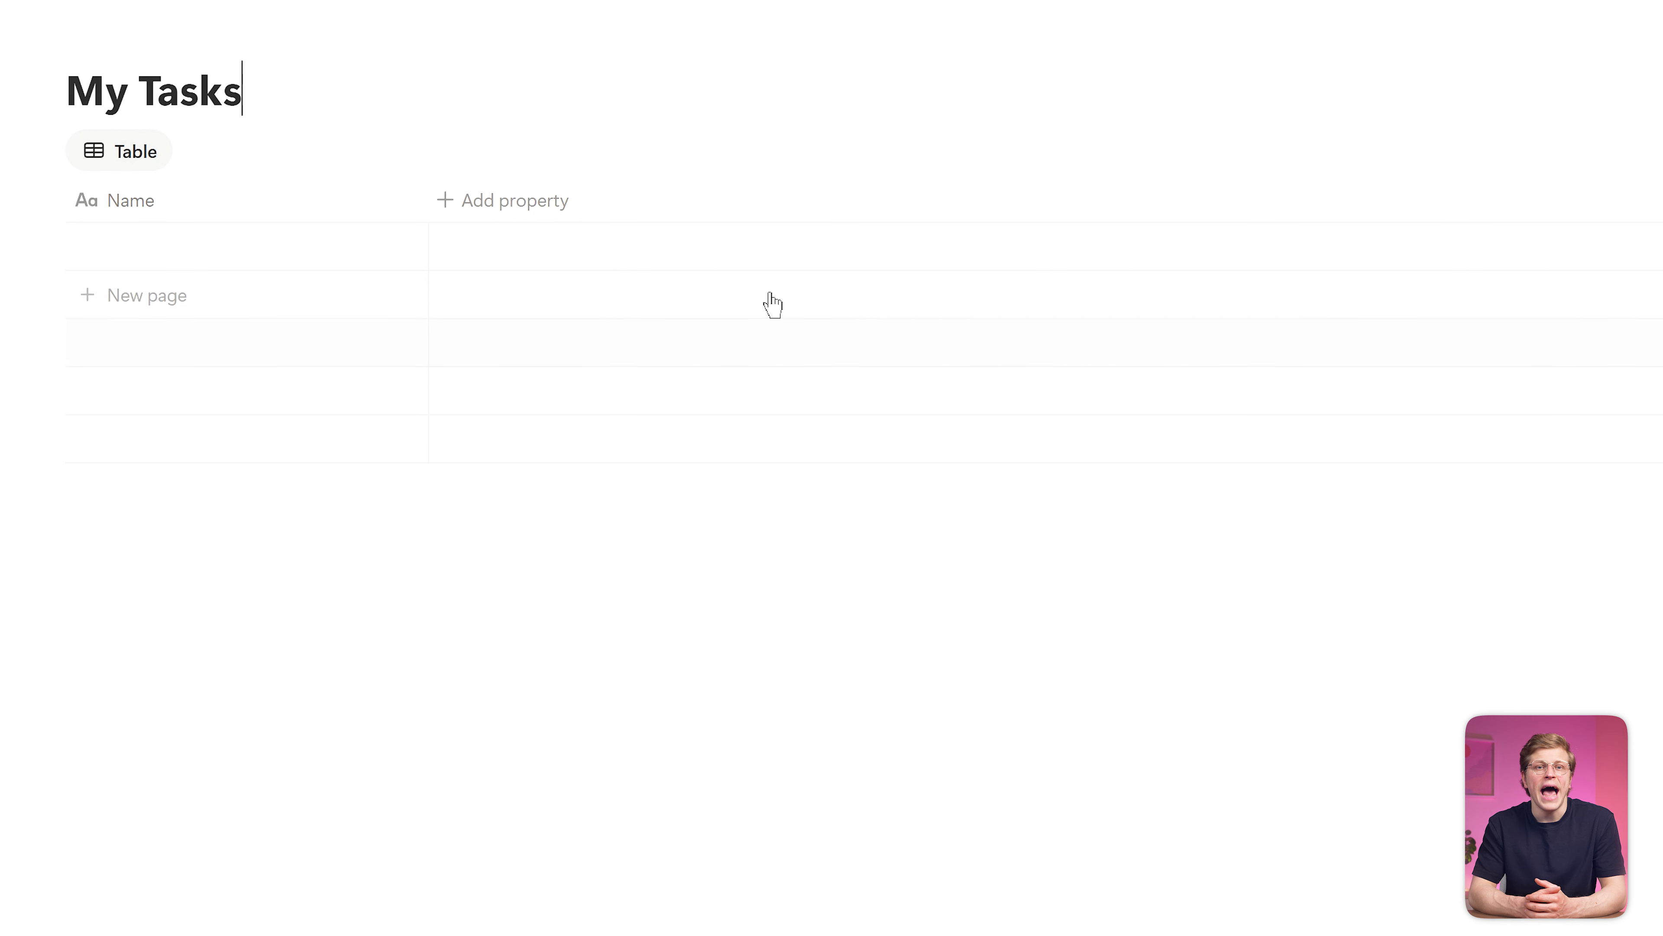
# Add a Status property to the My Tasks table and review its status options
pyautogui.click(534, 200)
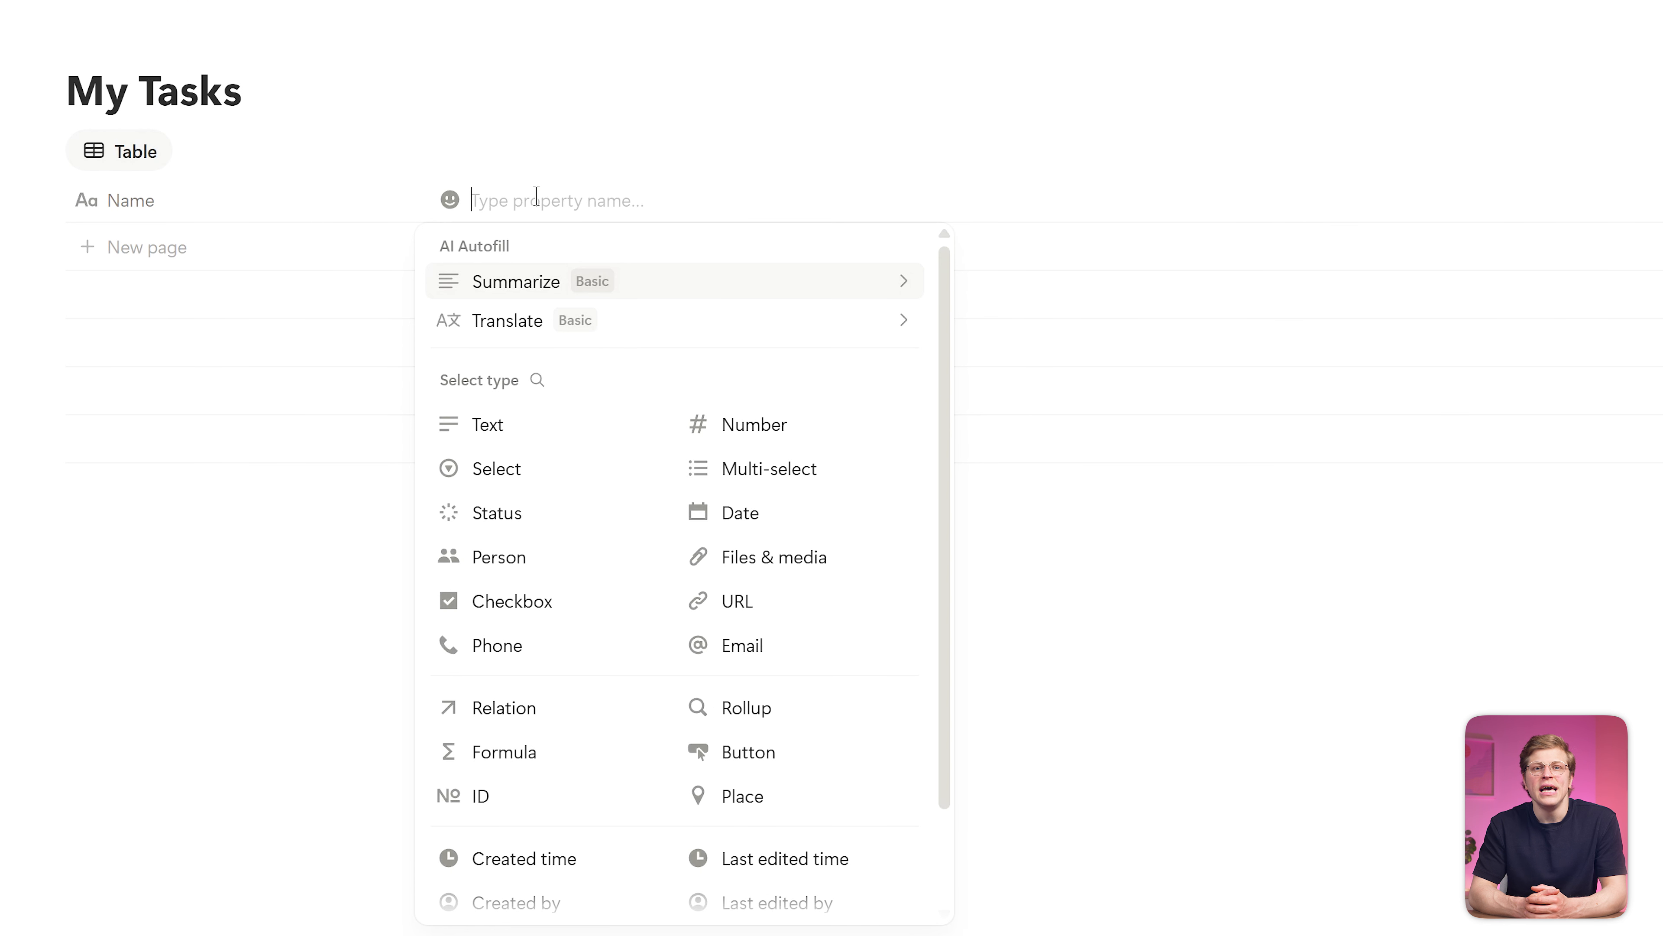
pyautogui.click(556, 514)
pyautogui.click(497, 203)
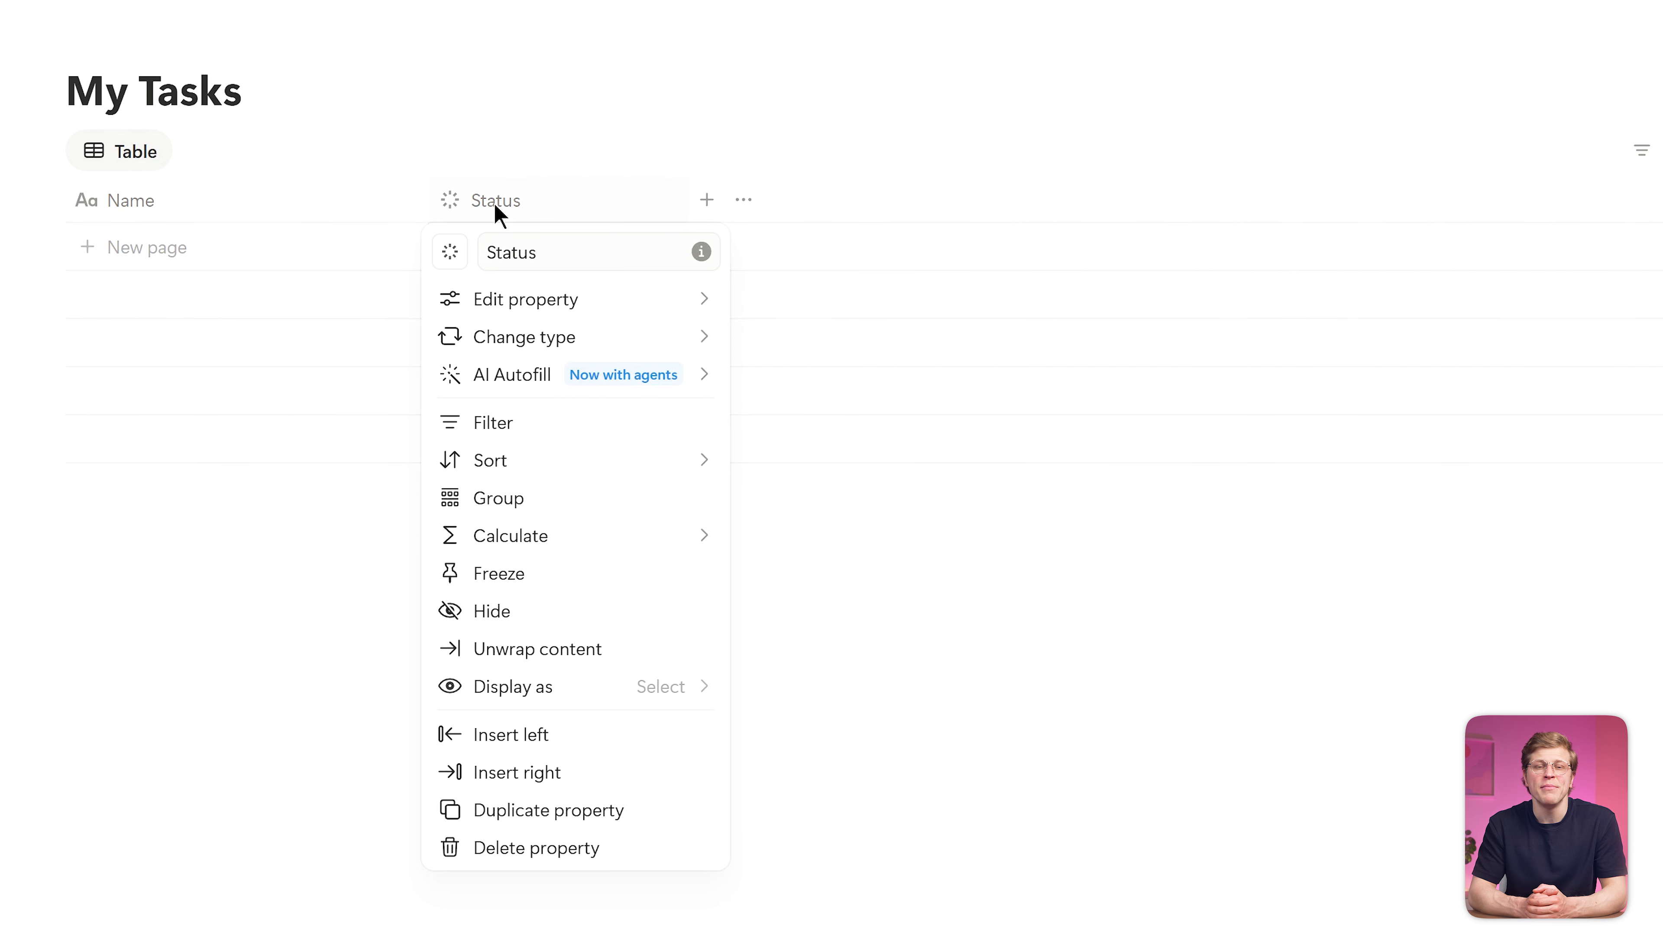
pyautogui.click(605, 306)
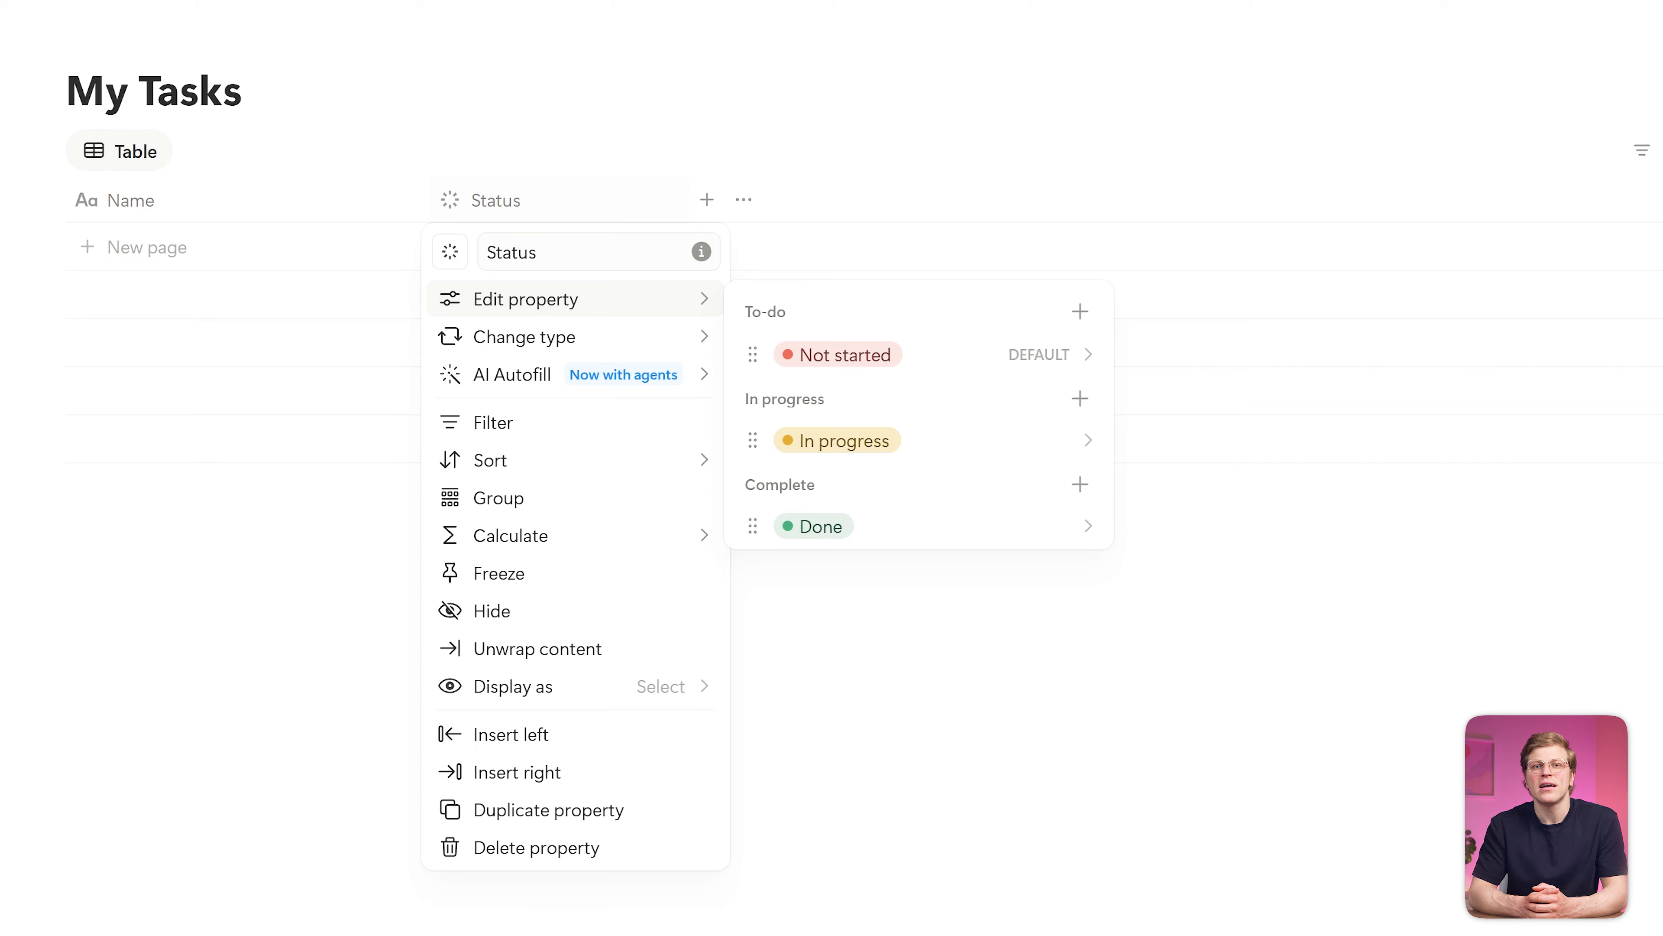
pyautogui.press('Escape')
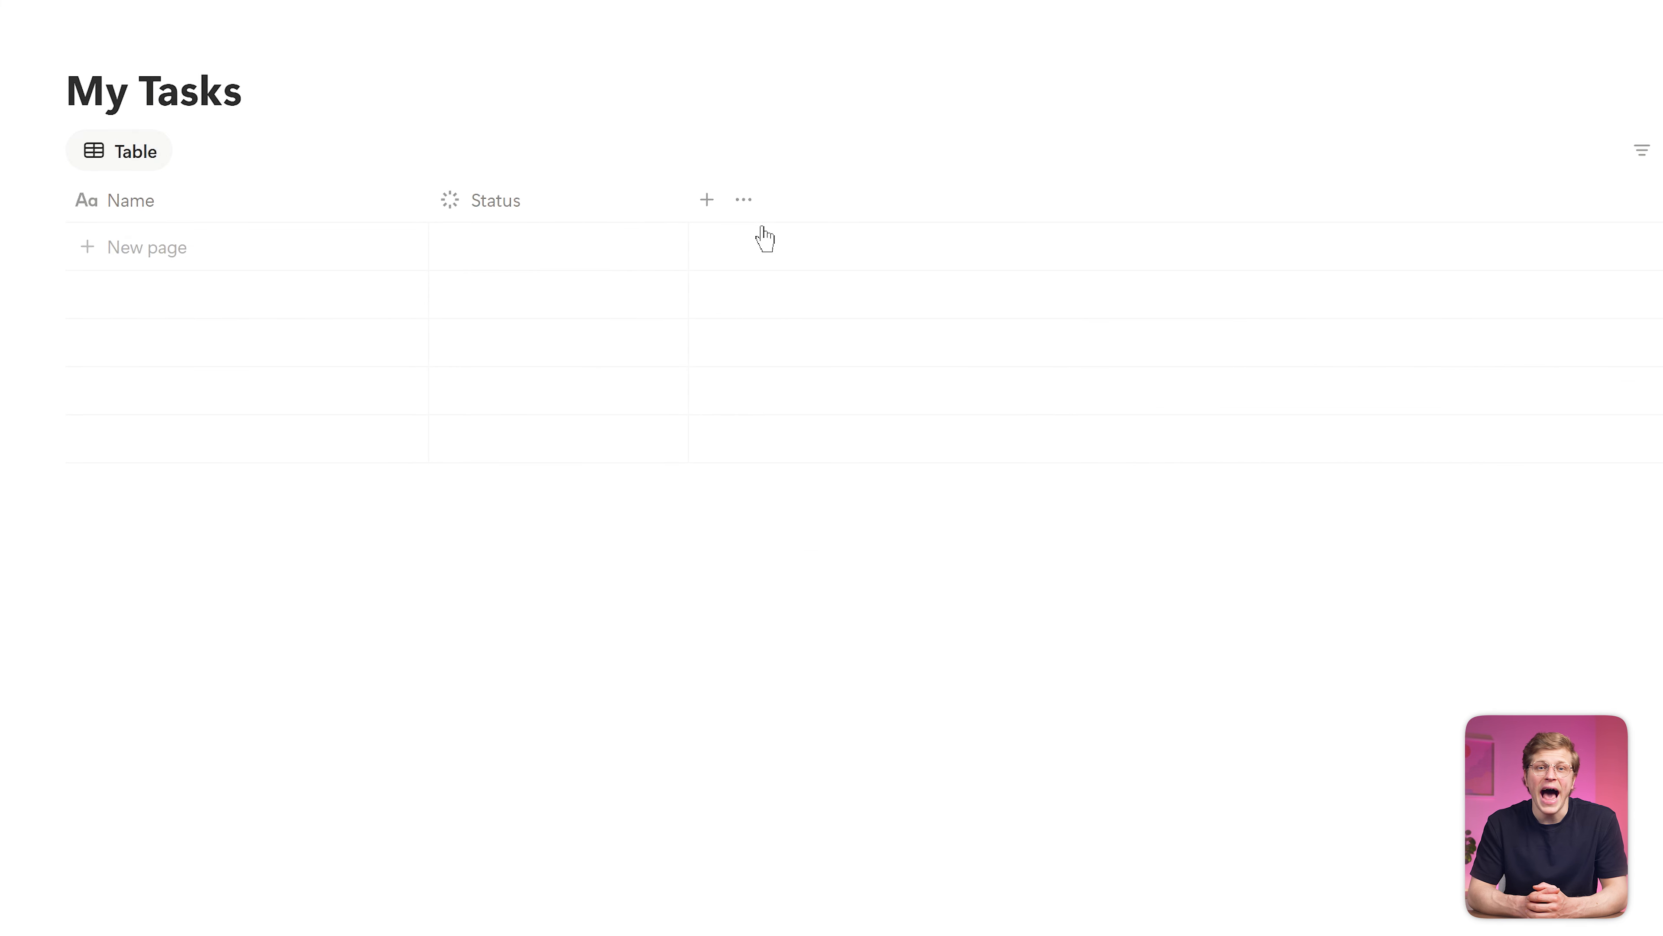
# Add a multi-select property after Status and name it "Priority"
pyautogui.click(707, 199)
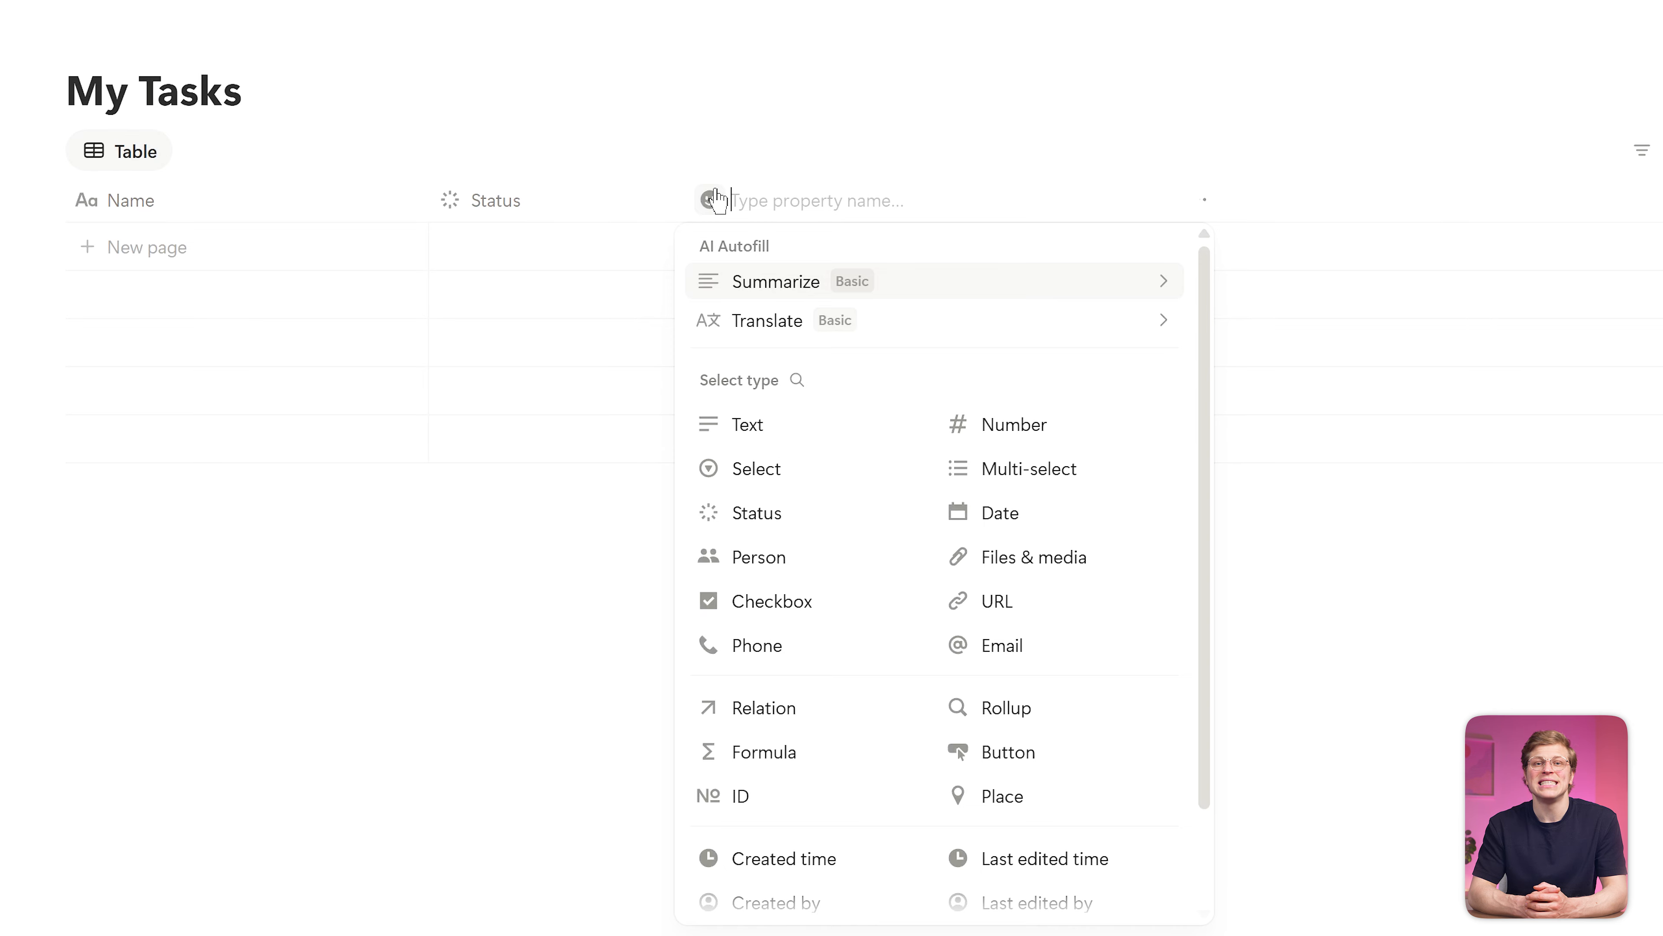
pyautogui.click(1095, 468)
pyautogui.click(828, 202)
pyautogui.write('Priority')
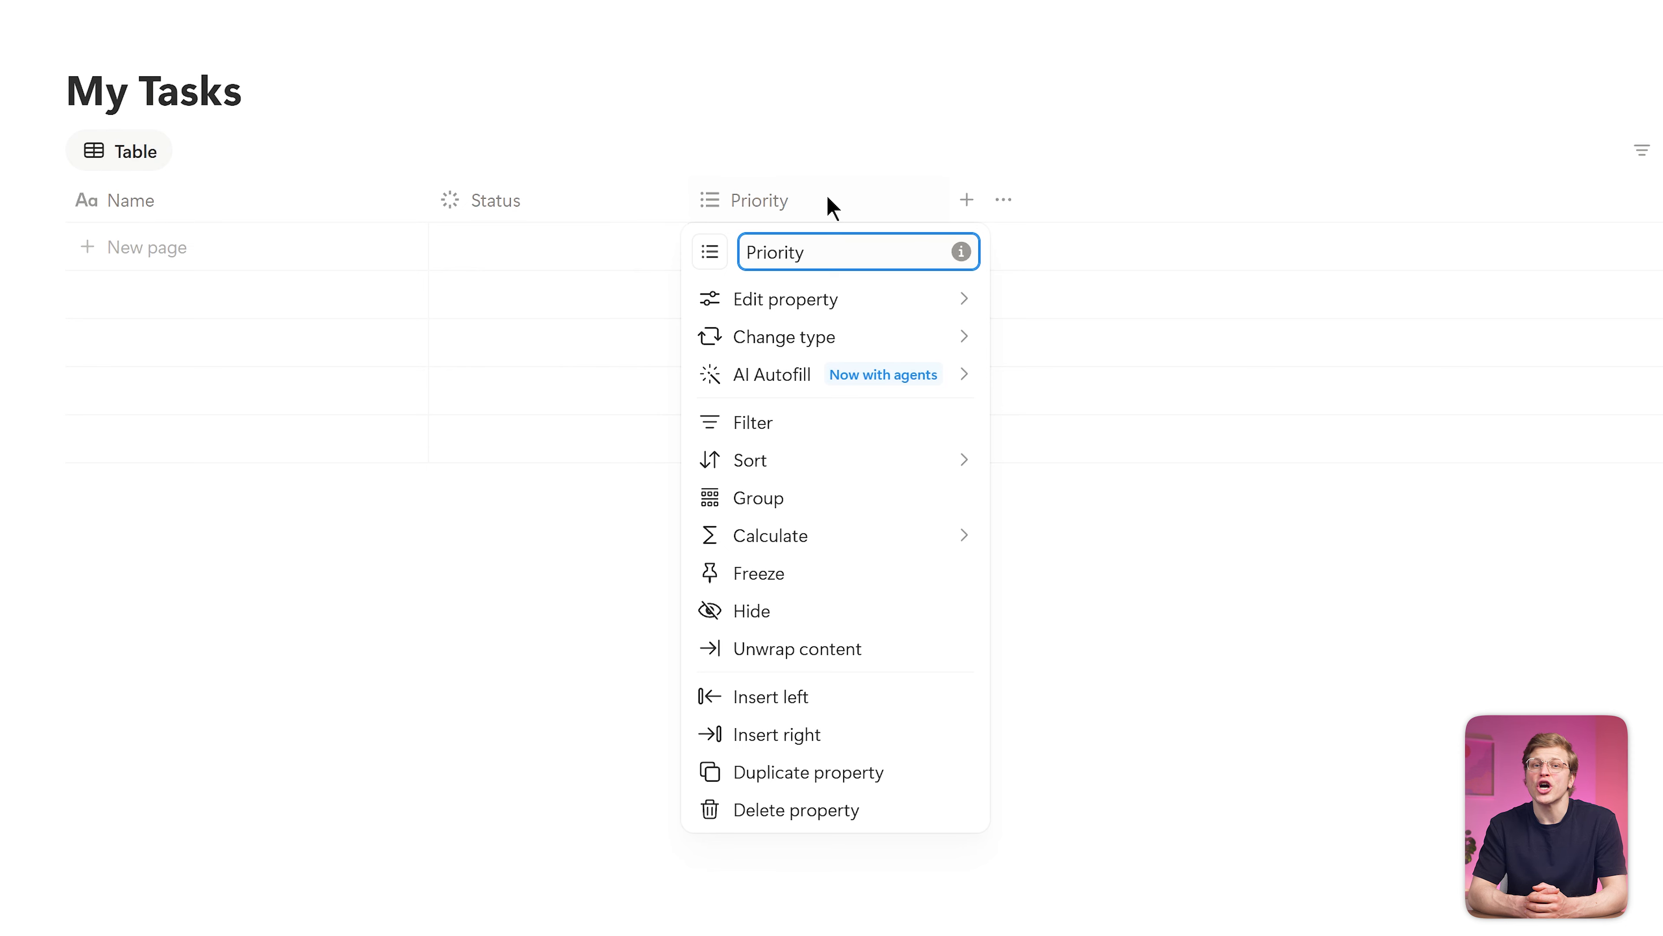
# Create the options High, Medium and Low for the Priority property
pyautogui.click(886, 298)
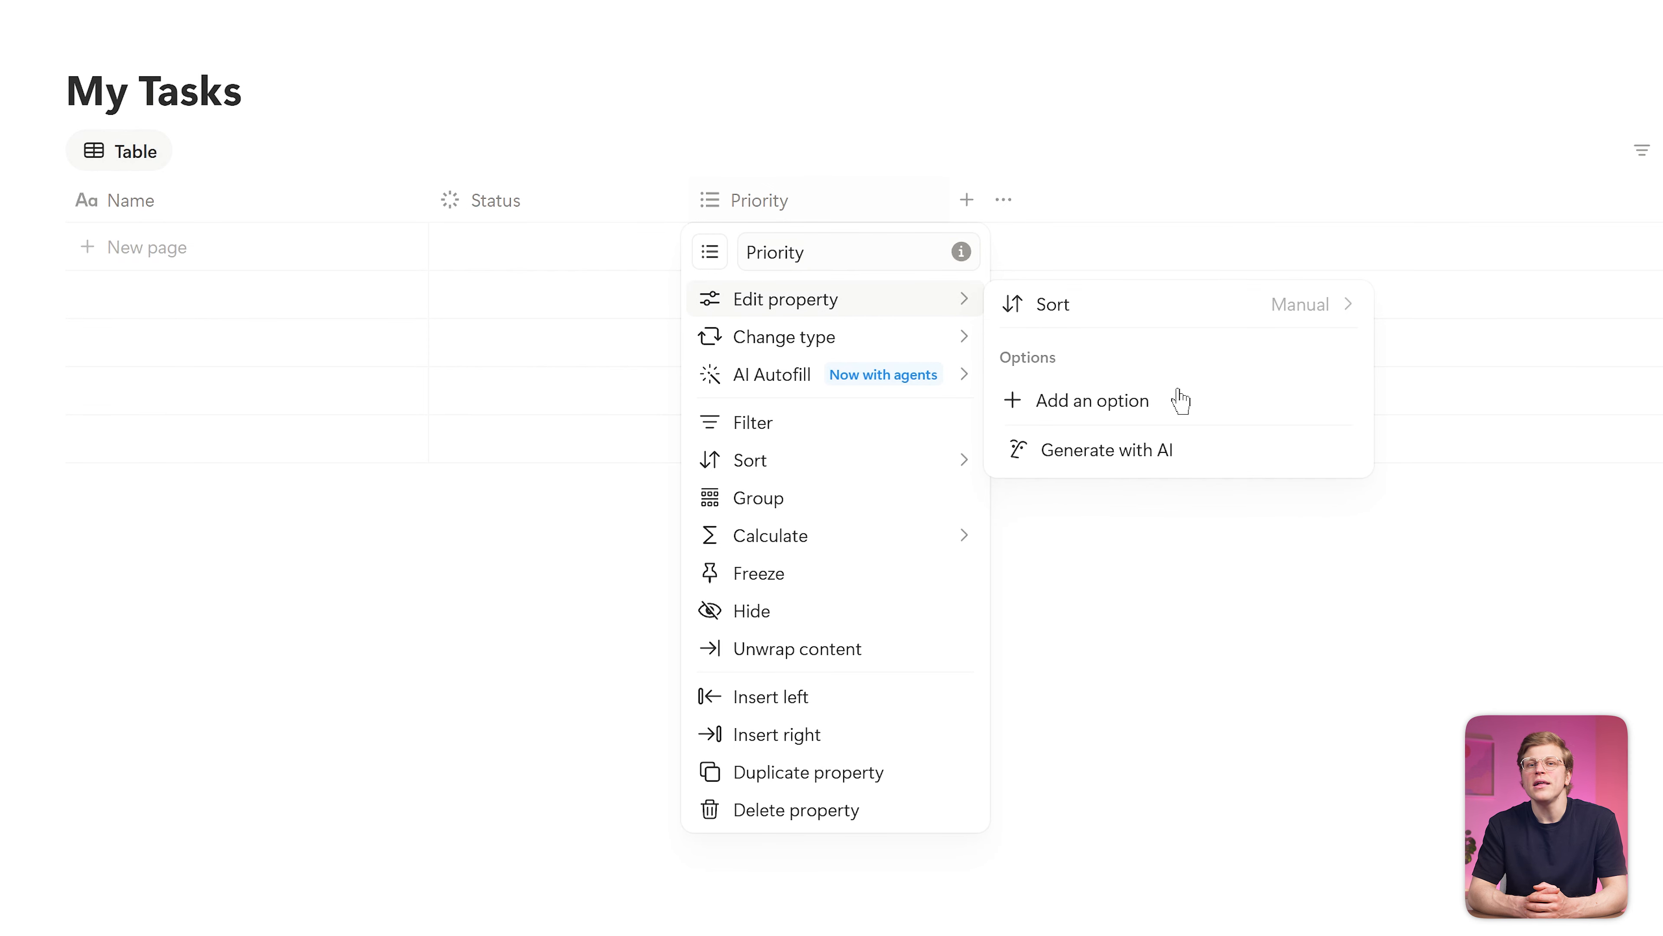
pyautogui.click(1241, 414)
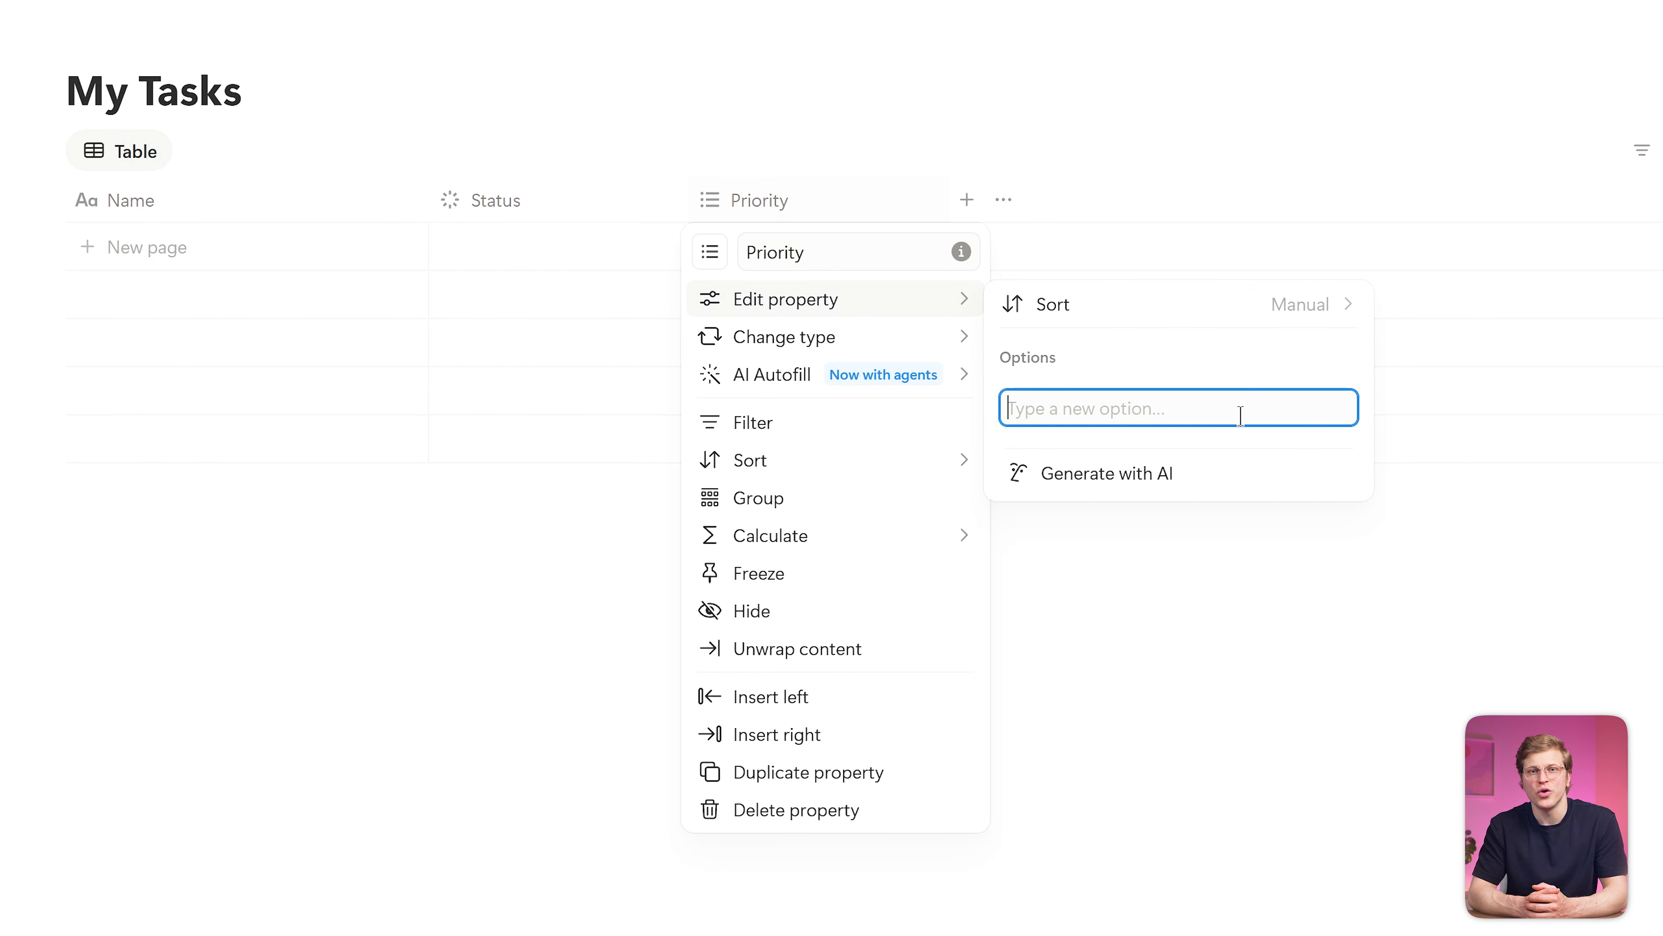
pyautogui.write('High')
pyautogui.press('Return')
pyautogui.write('Medium')
pyautogui.press('Return')
pyautogui.write('Low')
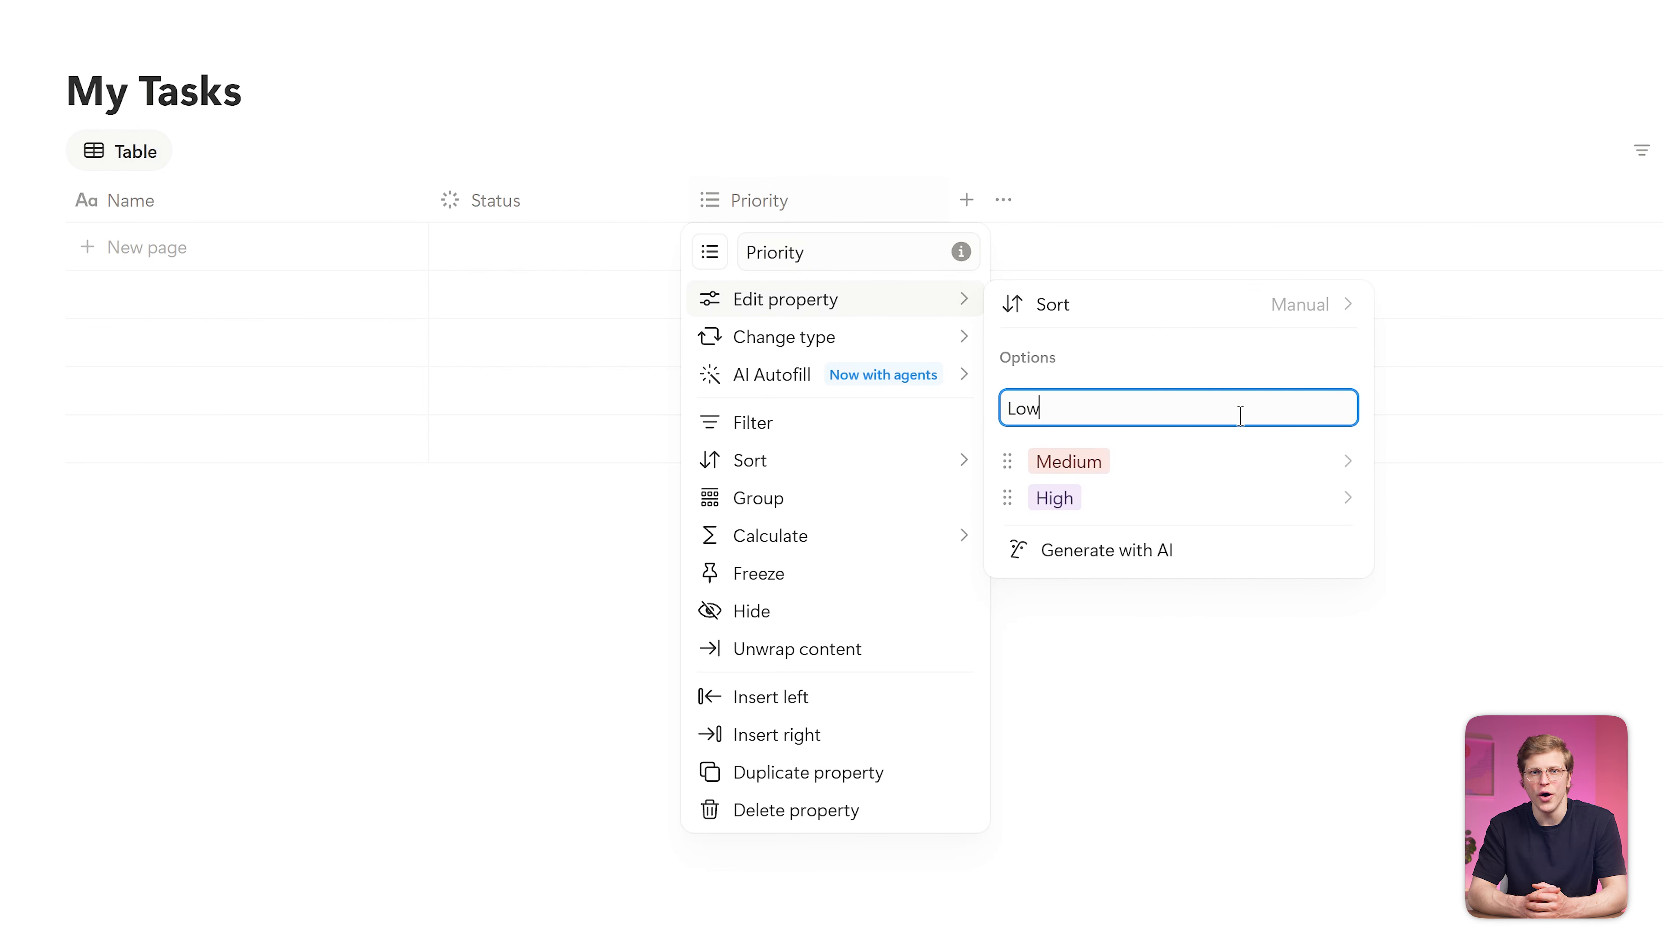
pyautogui.press('Return')
pyautogui.press('Escape')
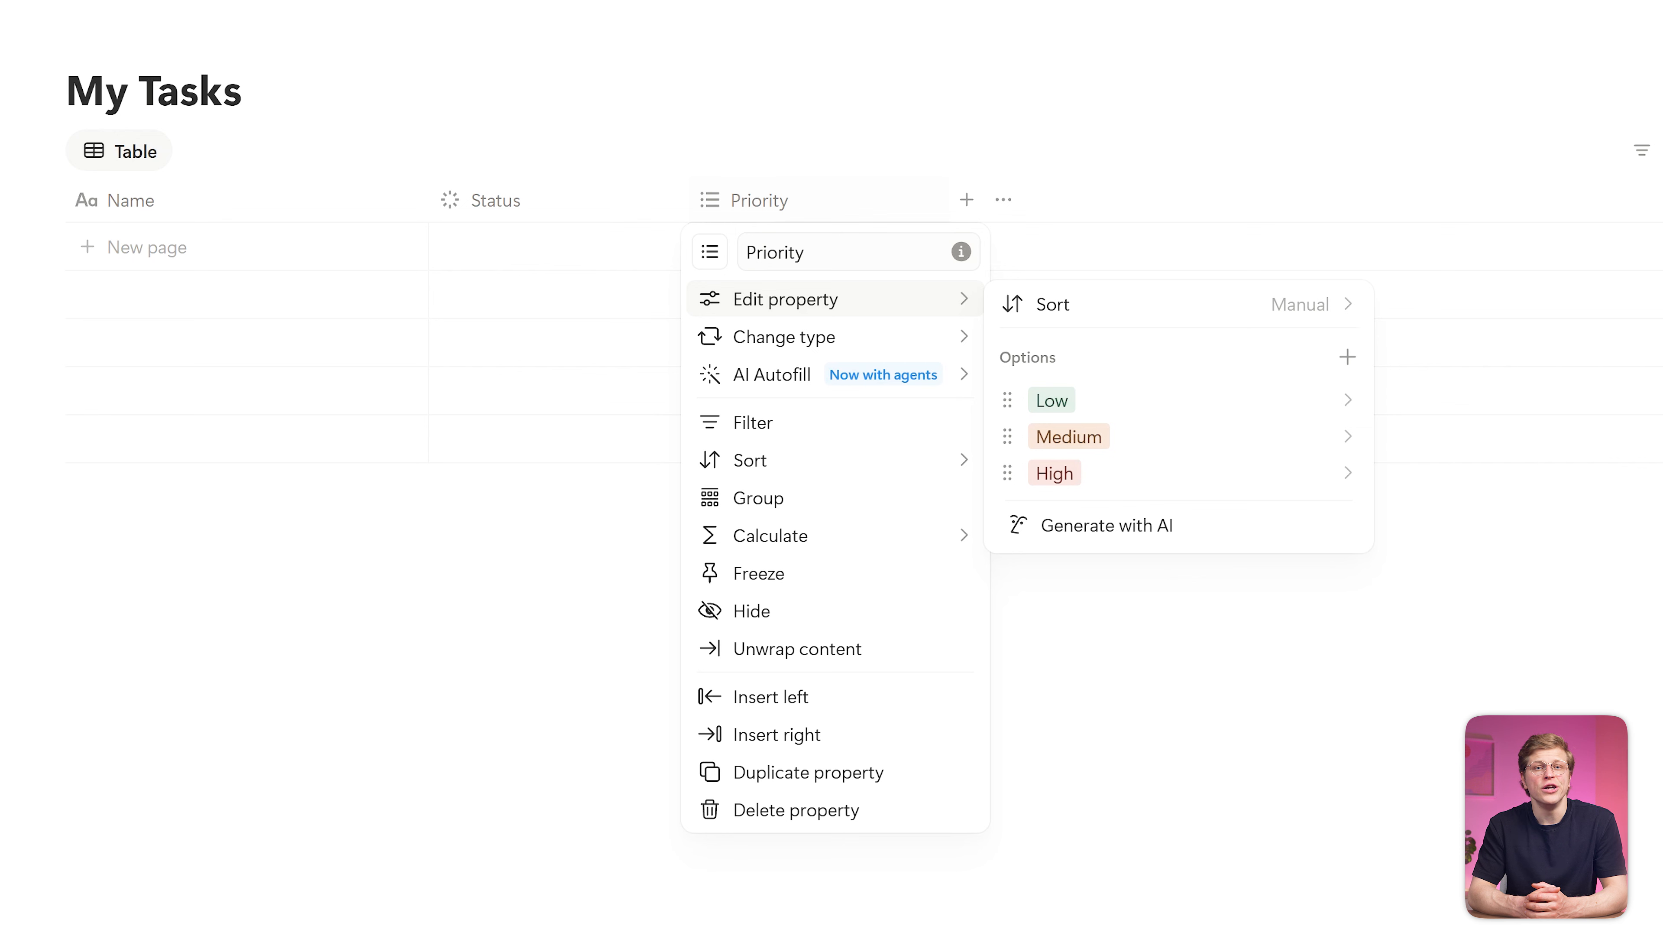
pyautogui.press('Escape')
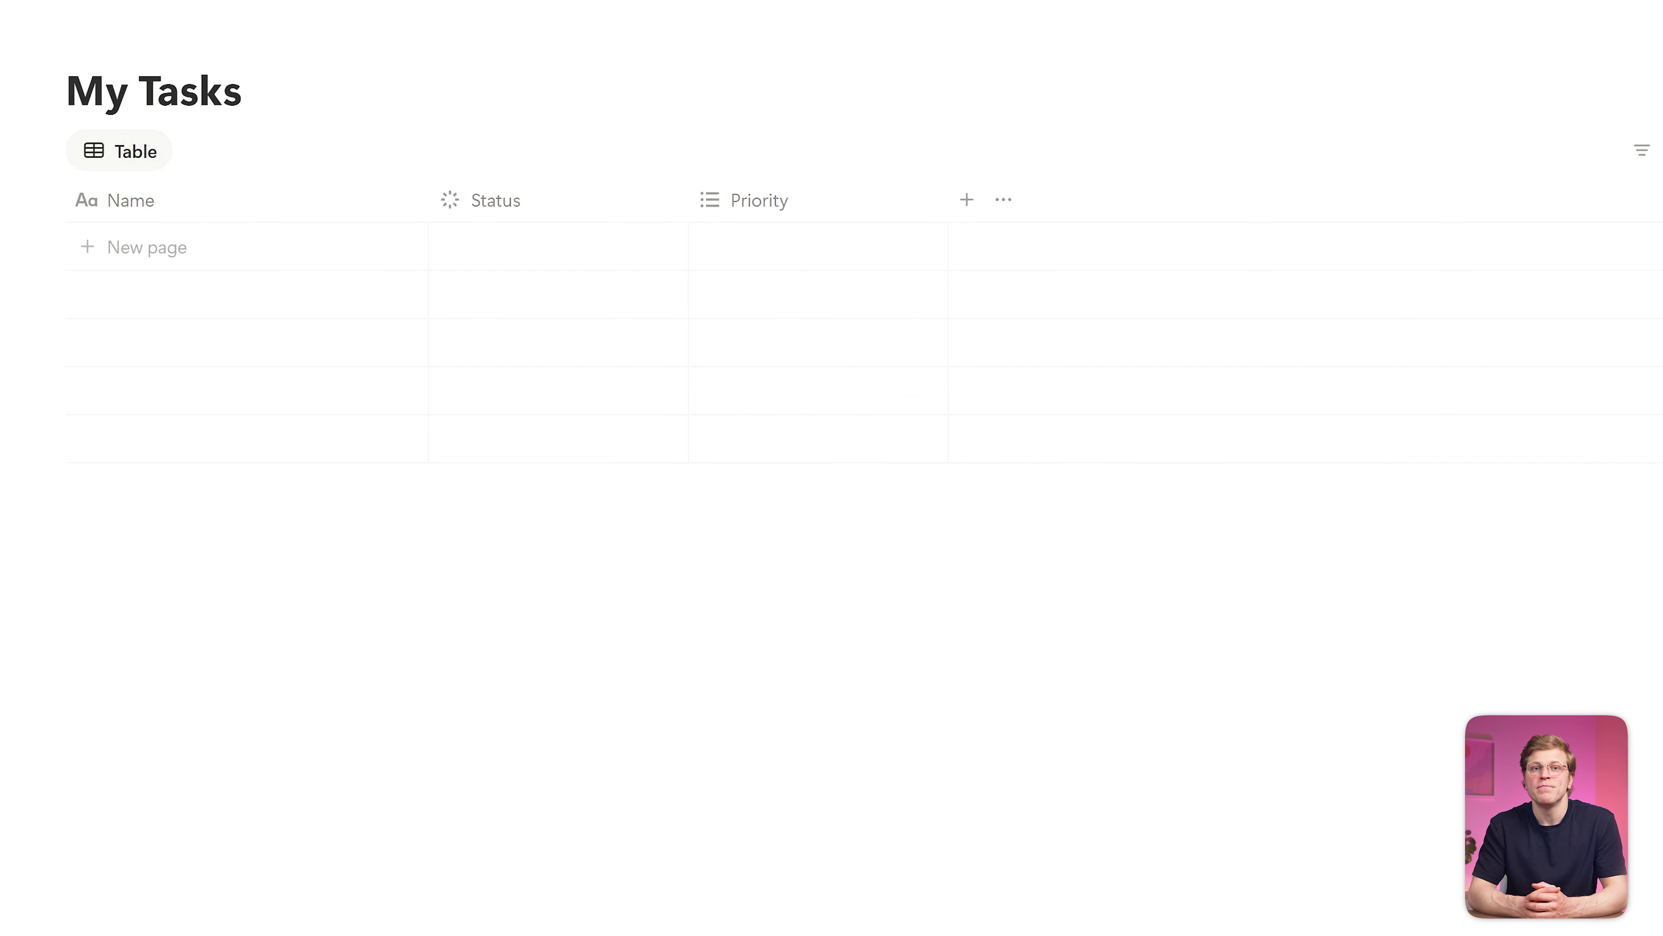
# Add a date property after Priority and name it "Due Date"
pyautogui.click(968, 202)
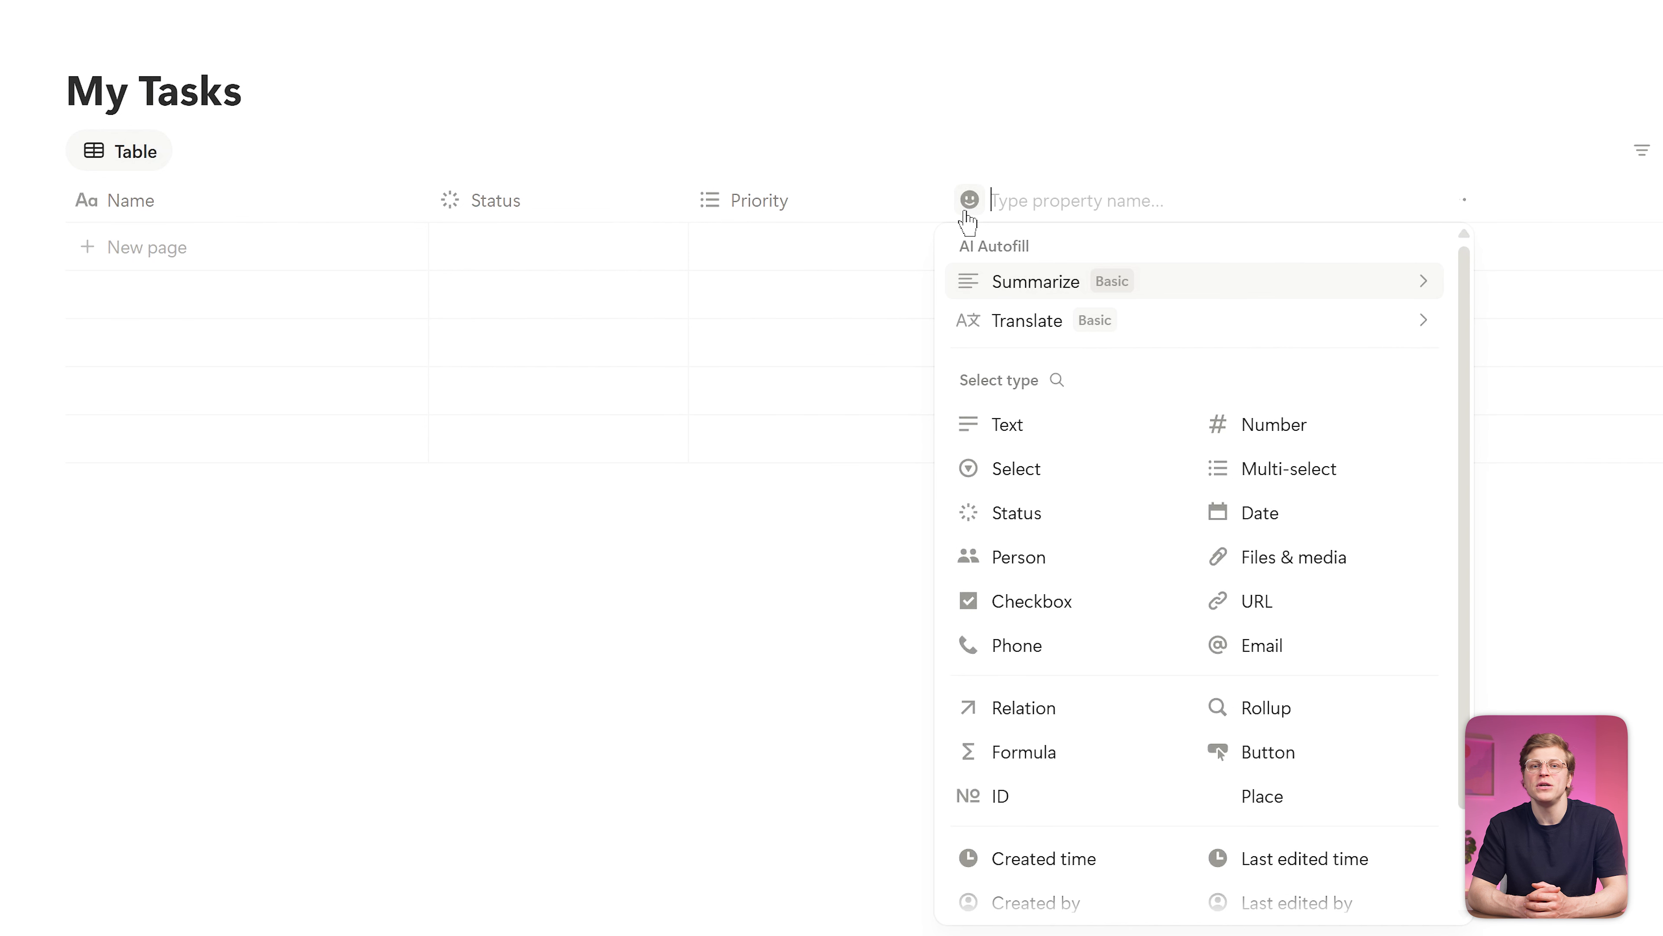
pyautogui.click(1284, 513)
pyautogui.click(1059, 208)
pyautogui.write('Due Date')
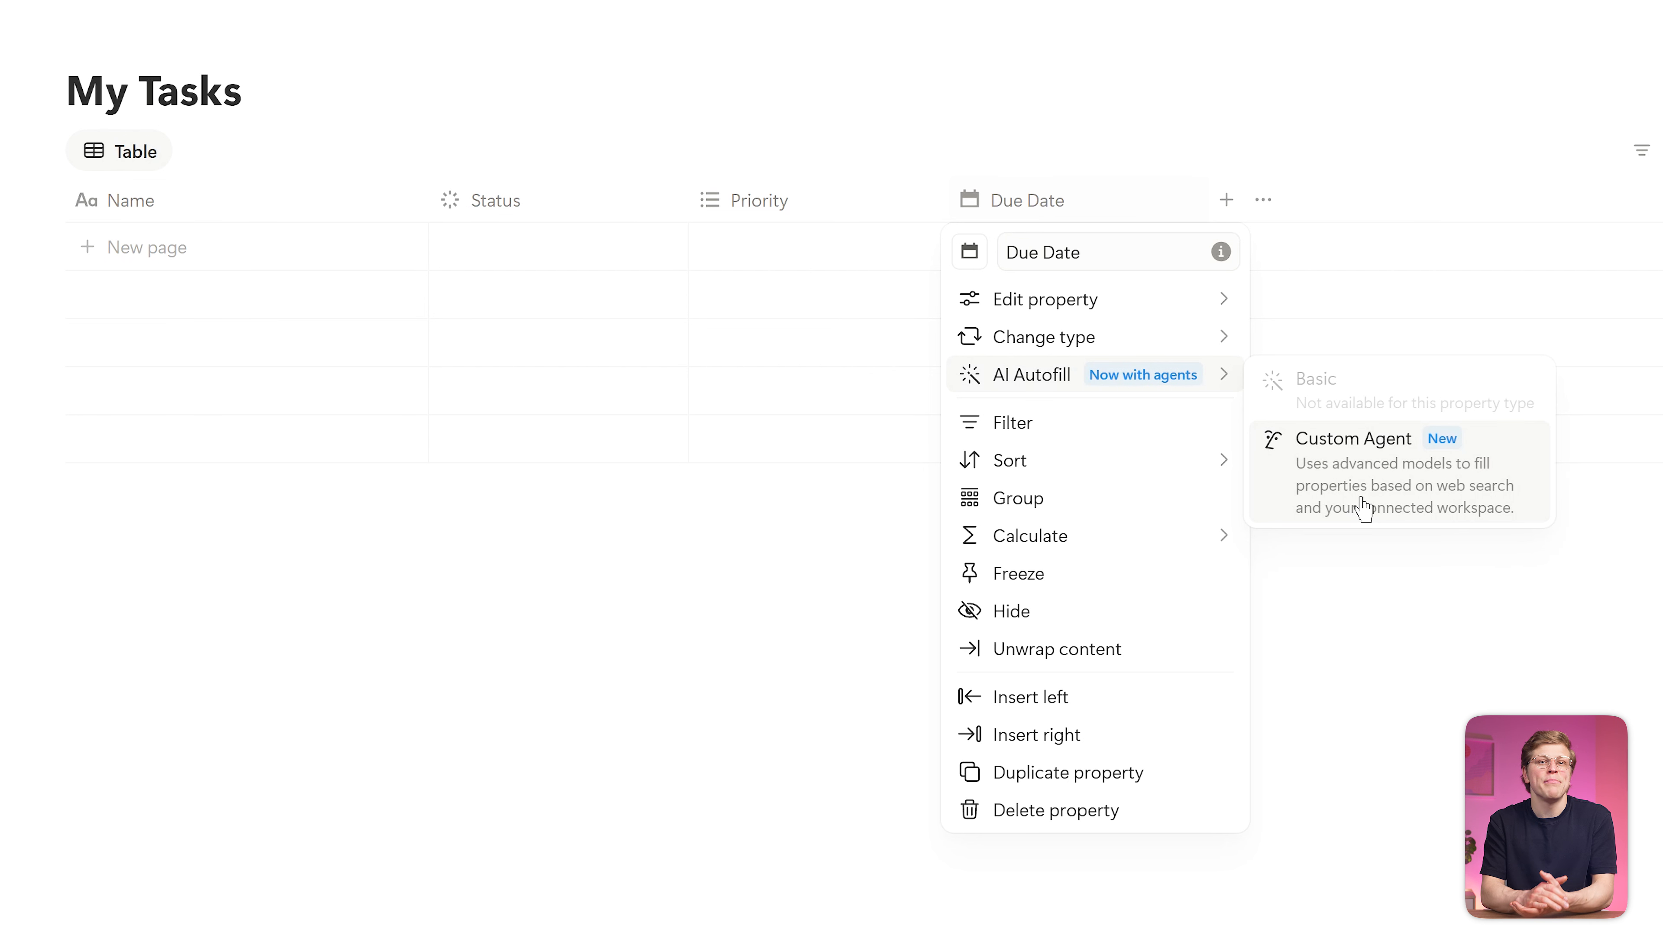
pyautogui.click(1419, 560)
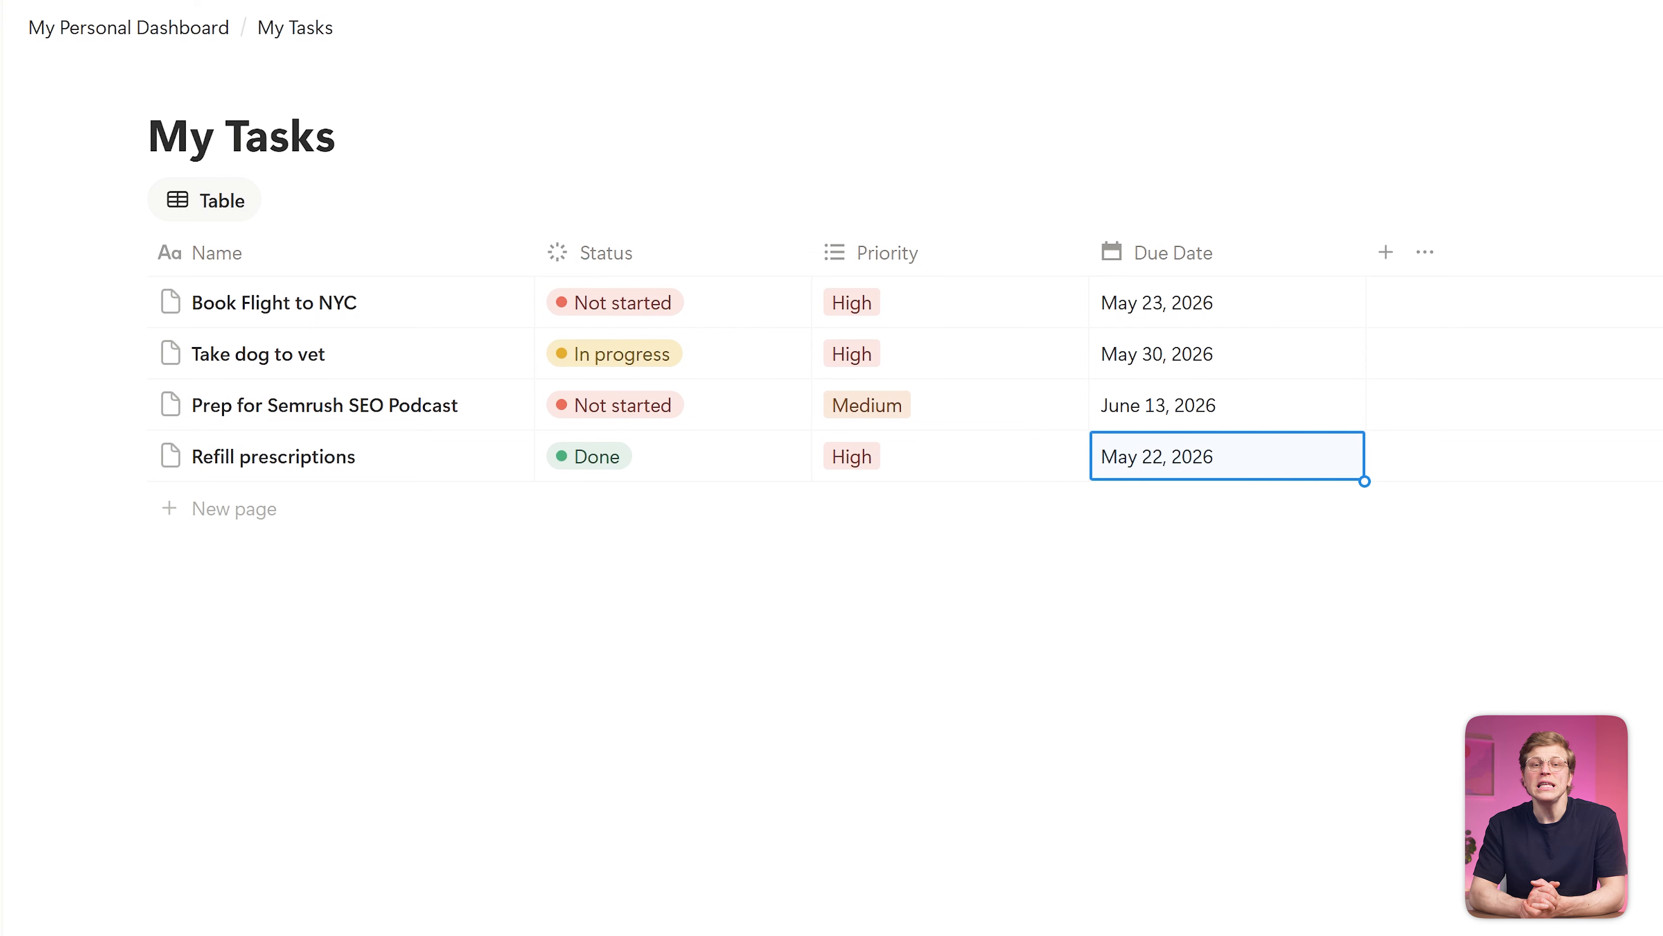
# Add a Board view to the My Tasks database
pyautogui.click(288, 206)
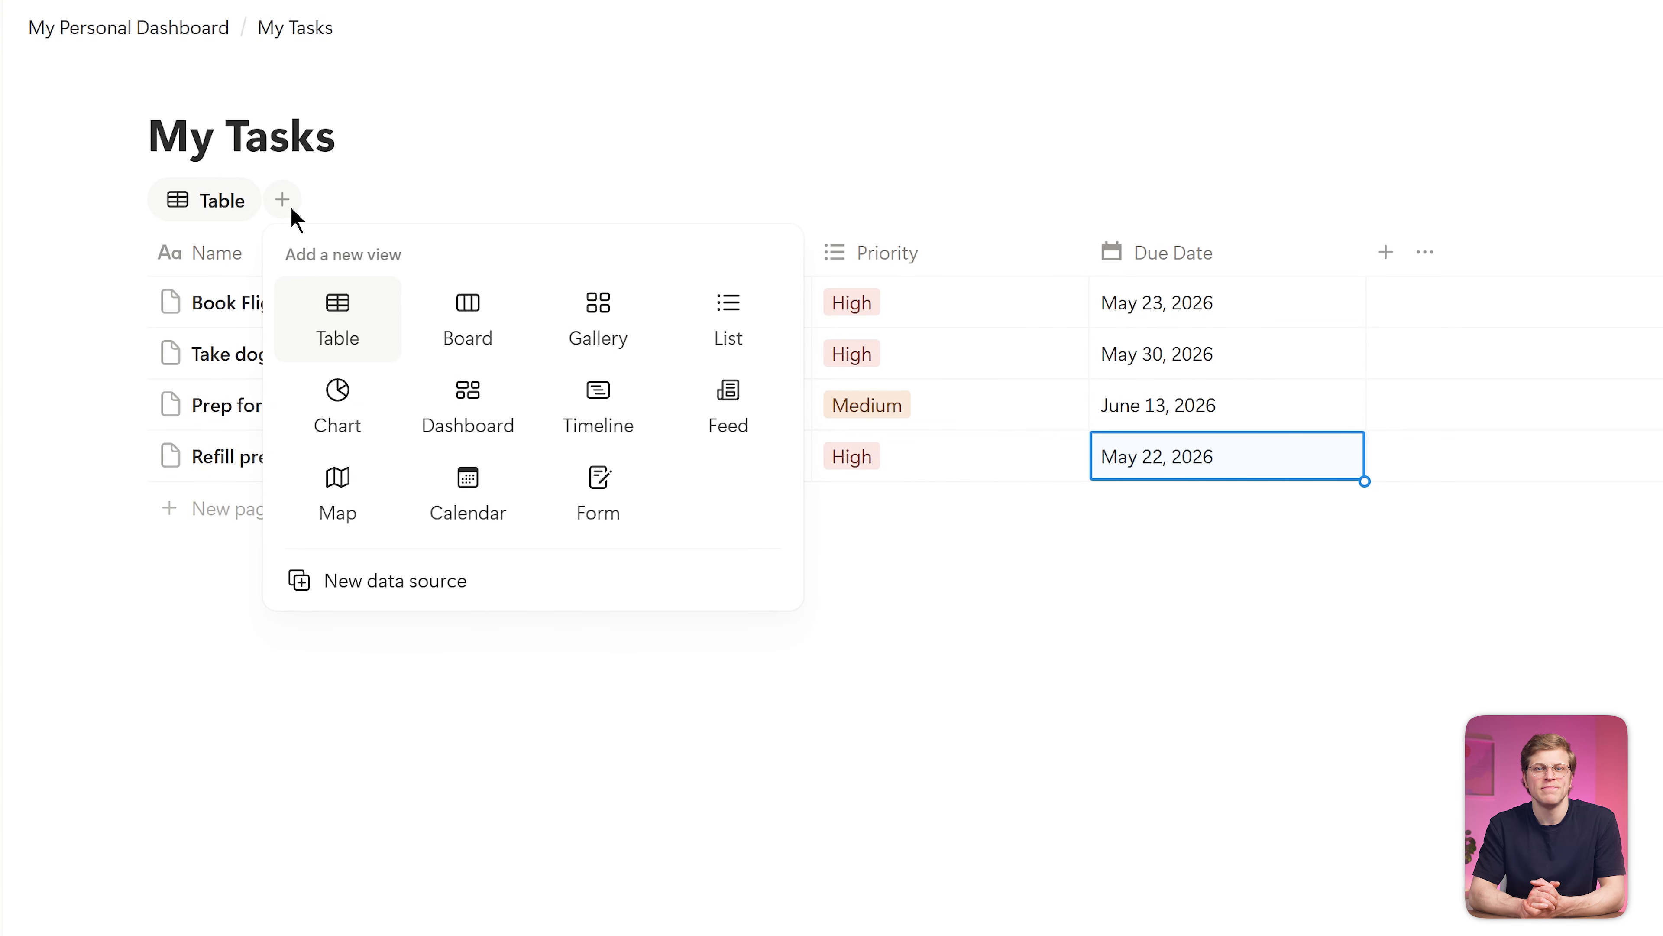
pyautogui.click(449, 296)
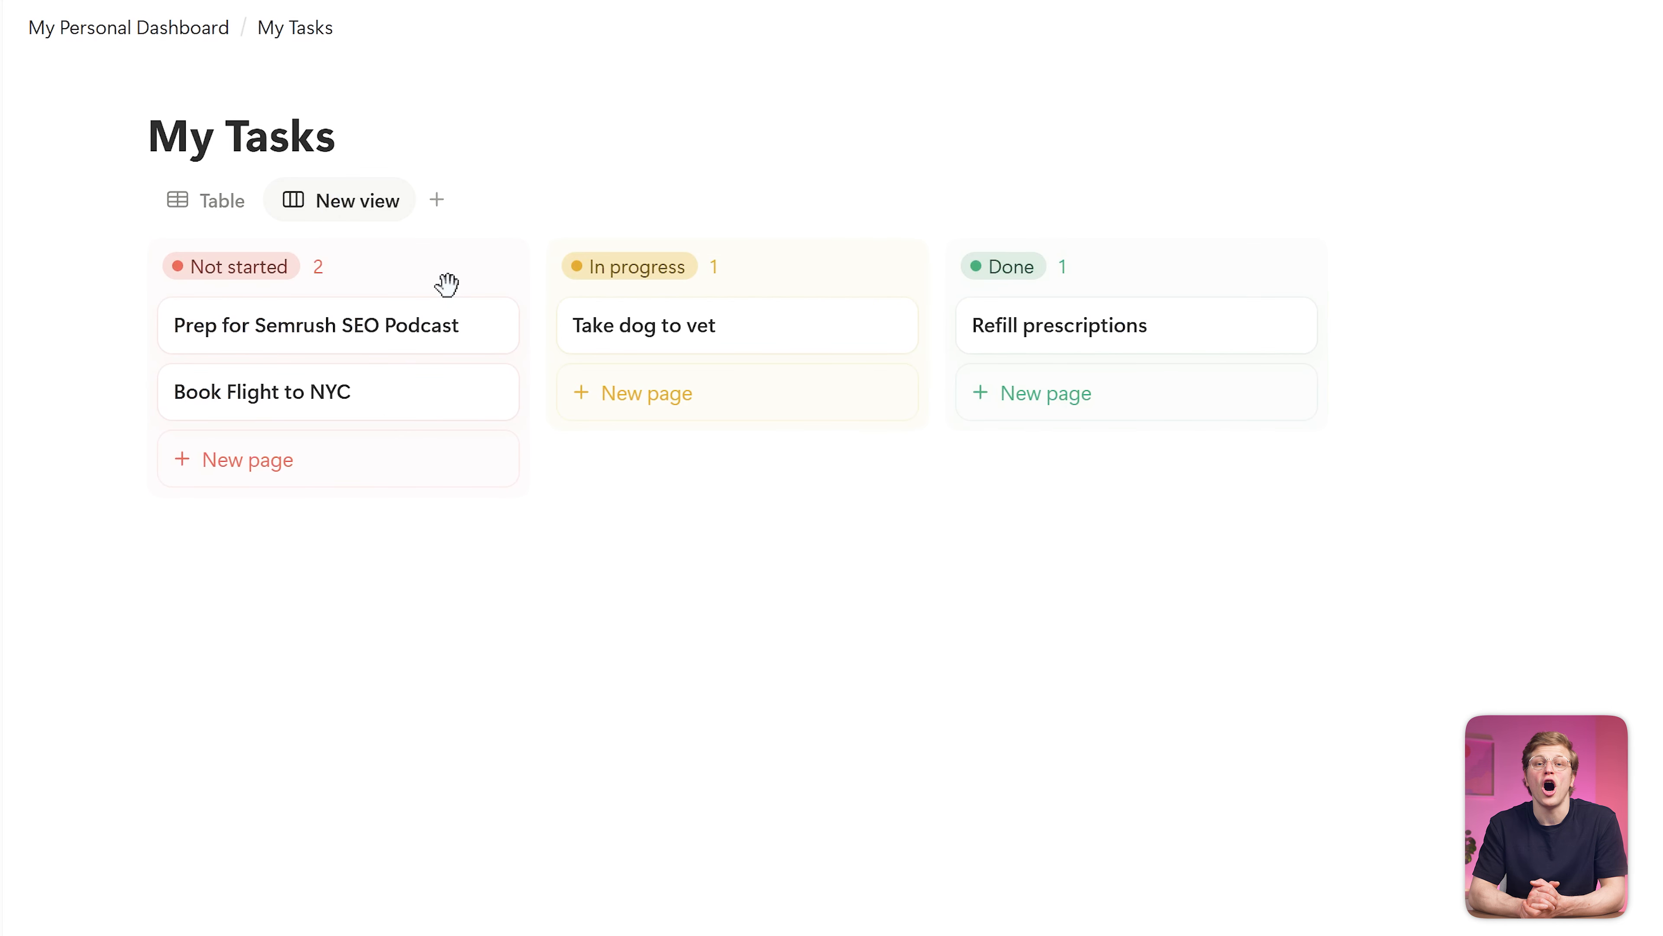
# Rename the new board view of the My Tasks database as "By Status"
pyautogui.click(364, 203)
pyautogui.click(432, 258)
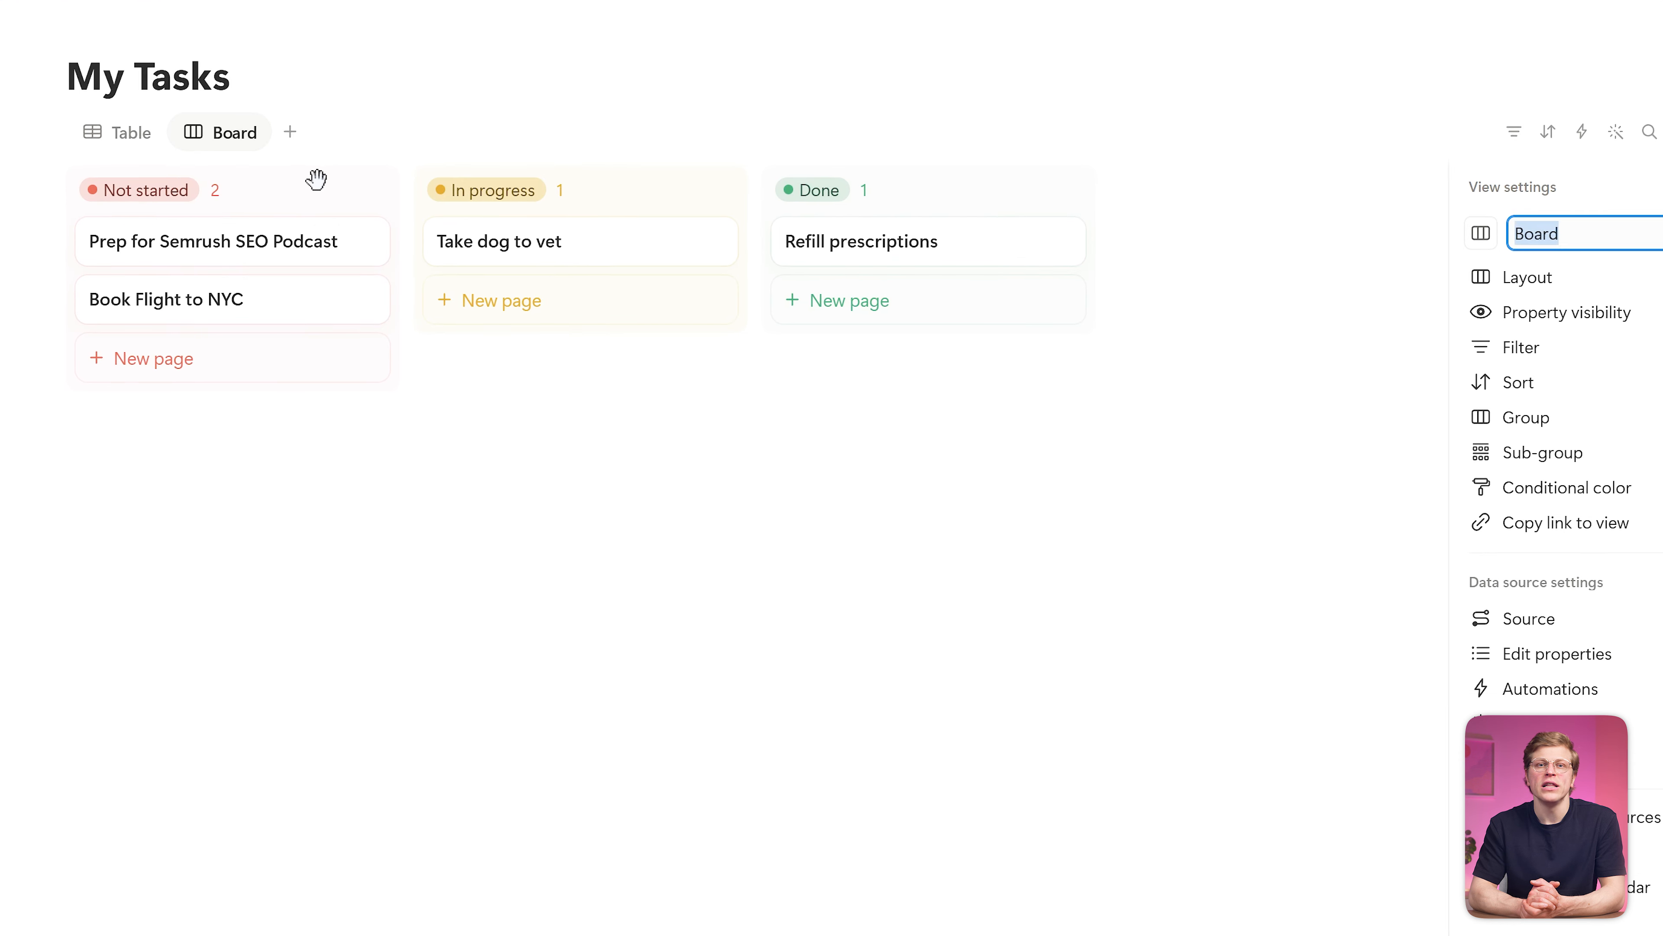
pyautogui.write('By Status')
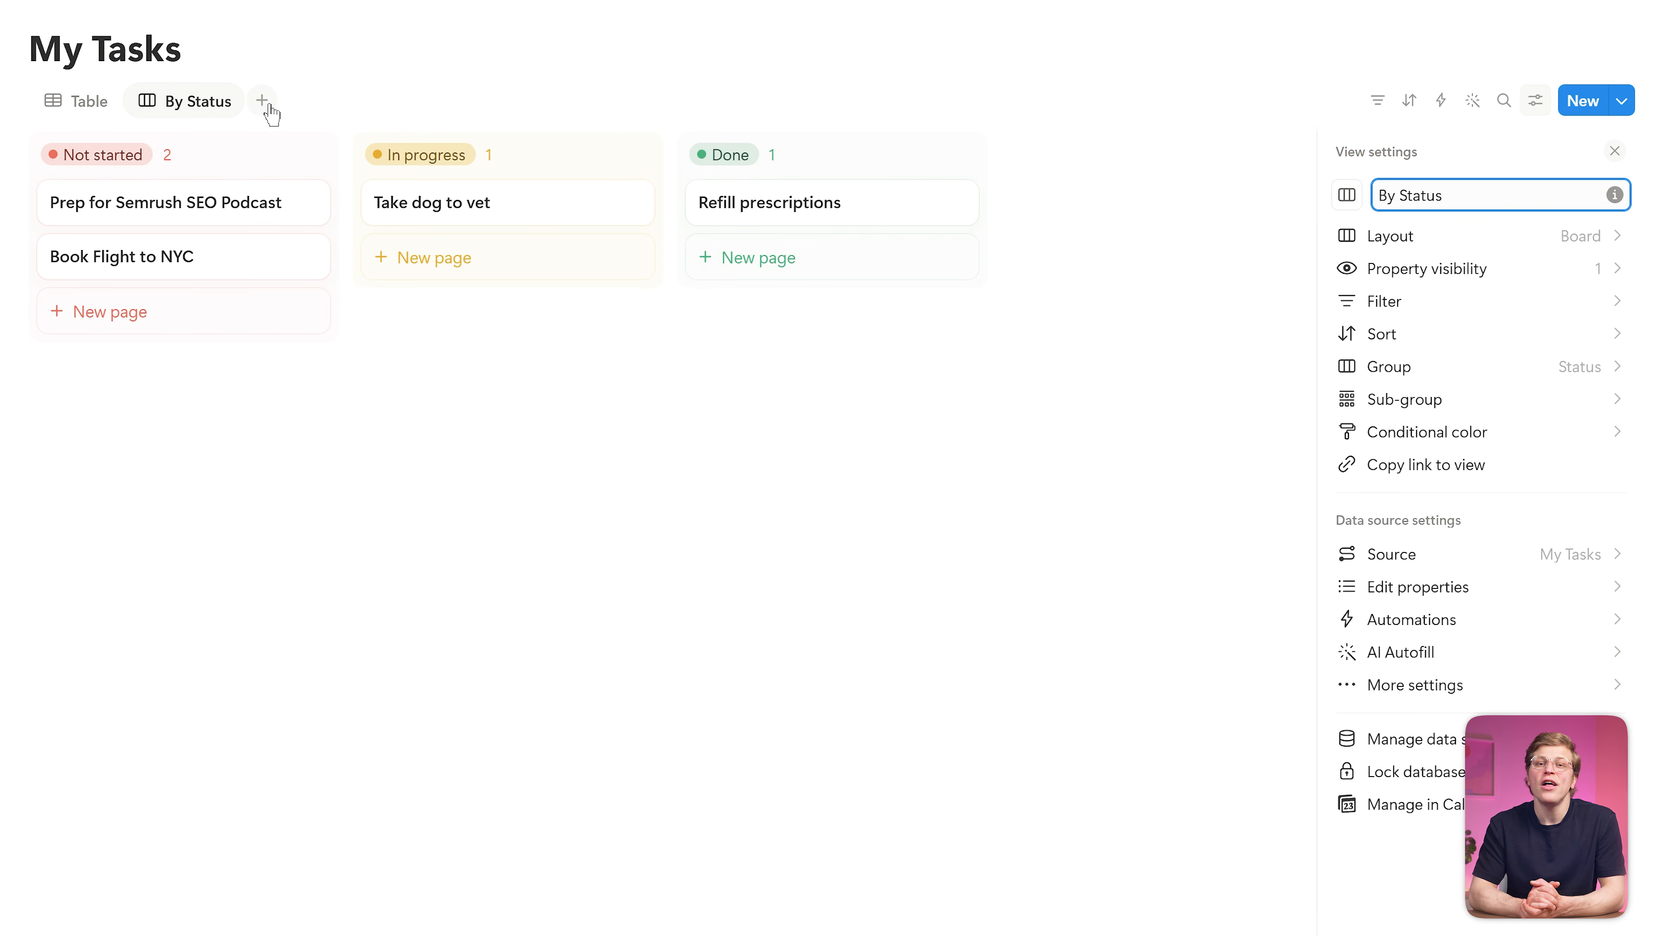
# Add a second Board view to My Tasks and filter it by Due Date relative to today, set to This day
pyautogui.click(262, 100)
pyautogui.click(406, 194)
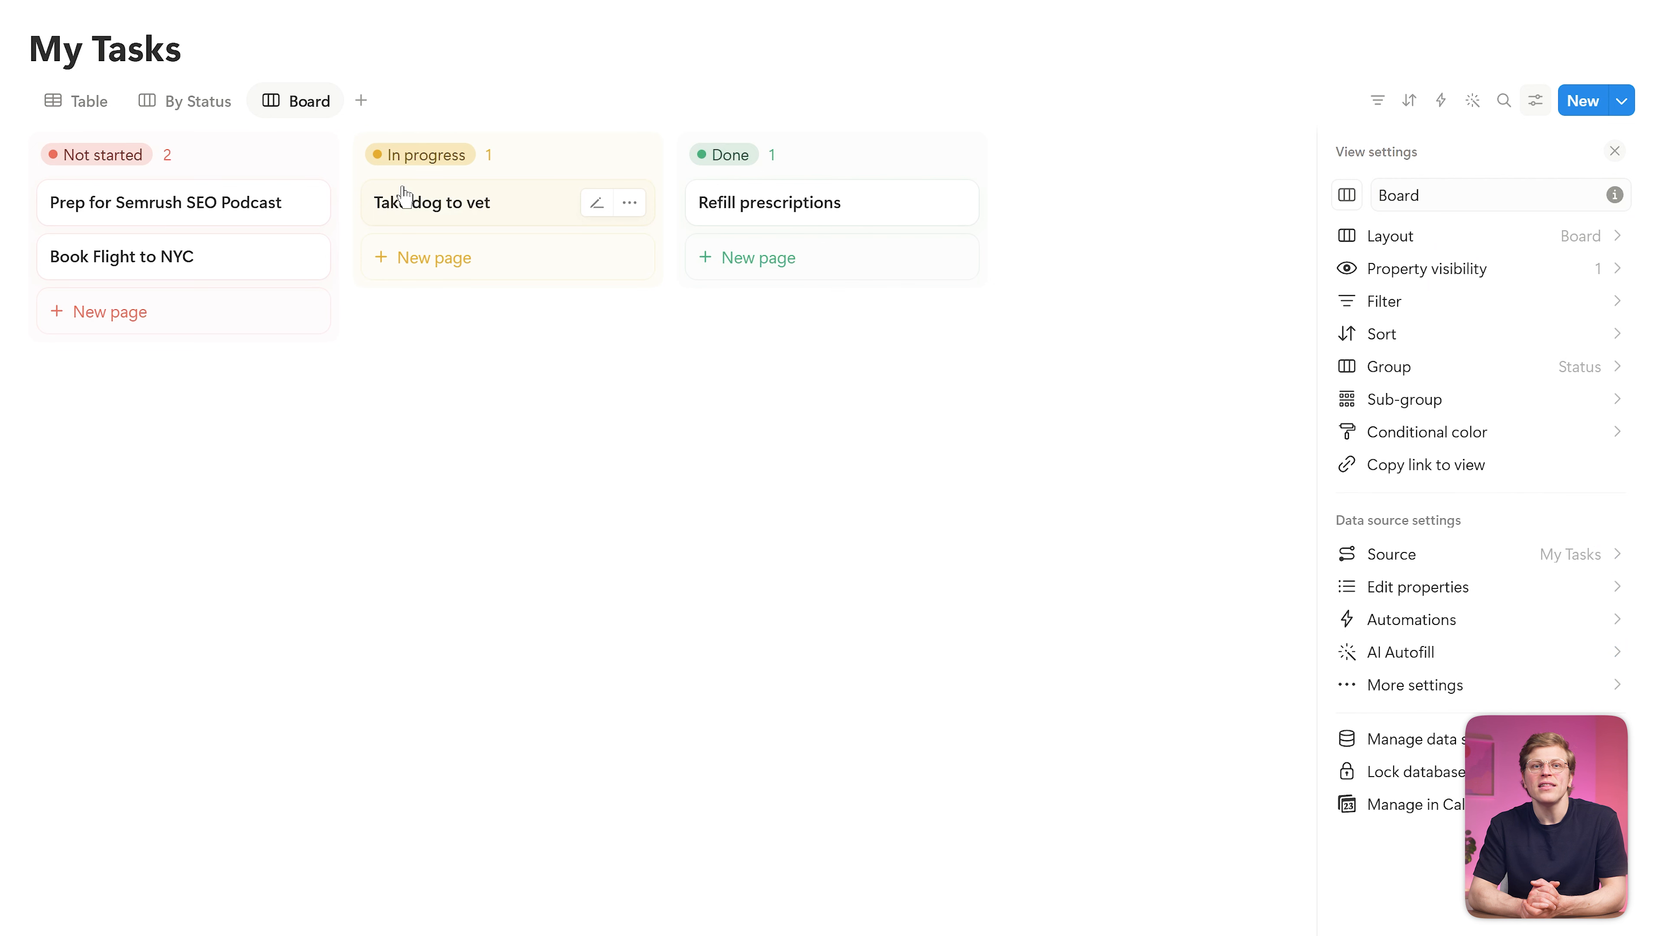
pyautogui.click(1387, 102)
pyautogui.click(1481, 225)
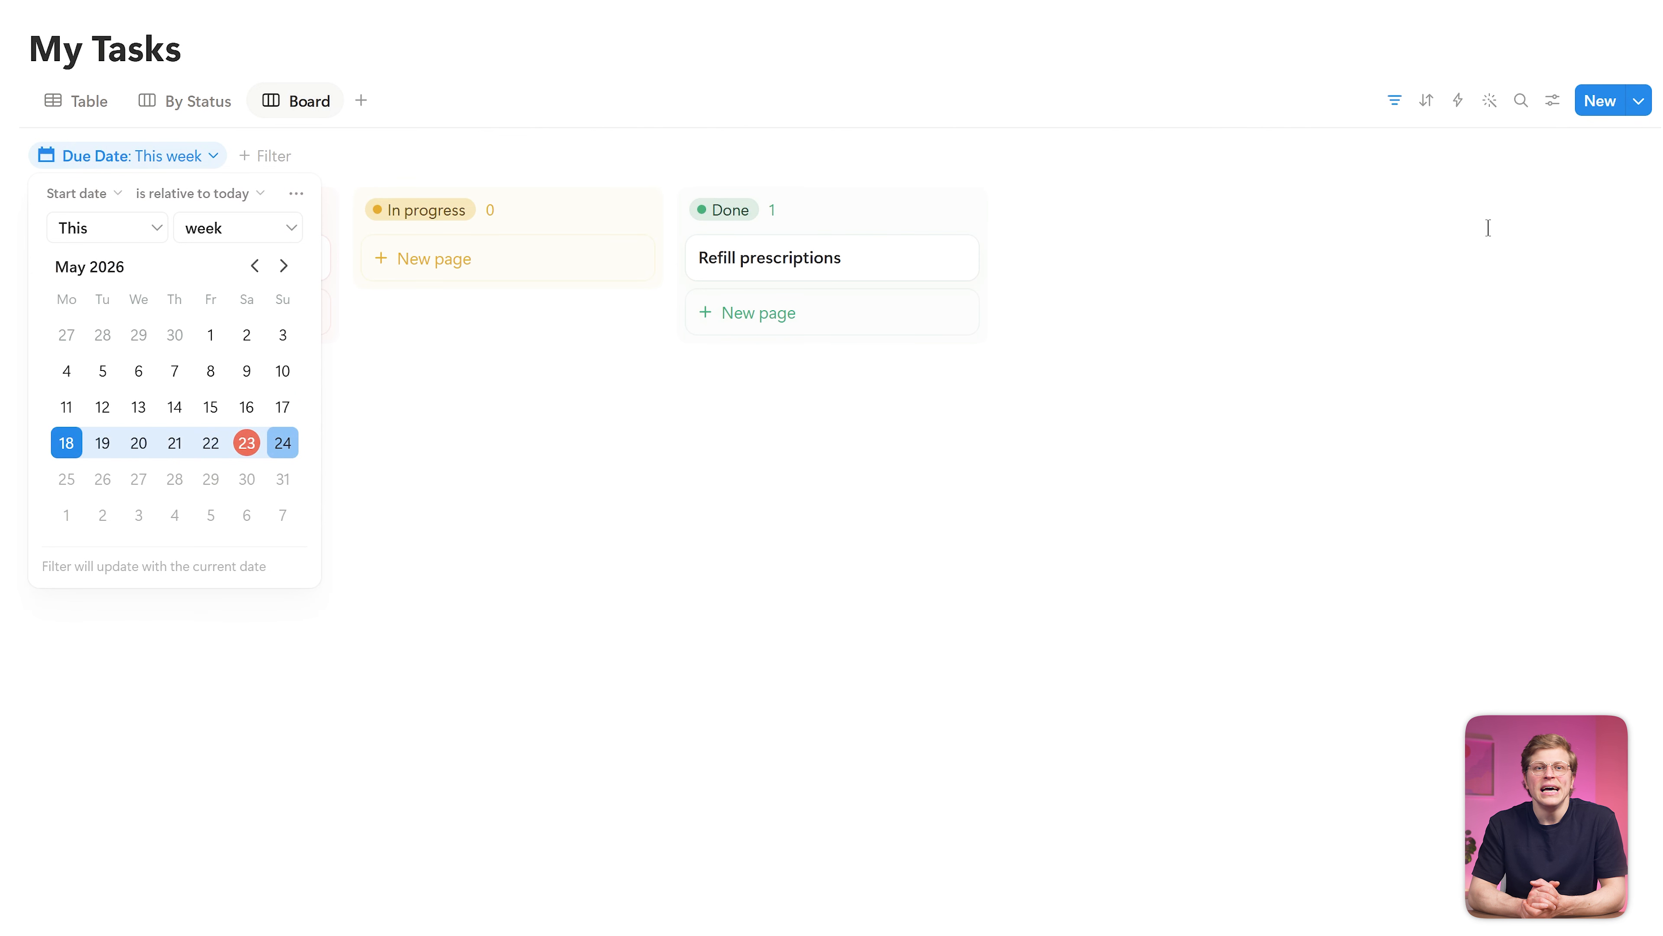
pyautogui.click(278, 231)
pyautogui.click(301, 264)
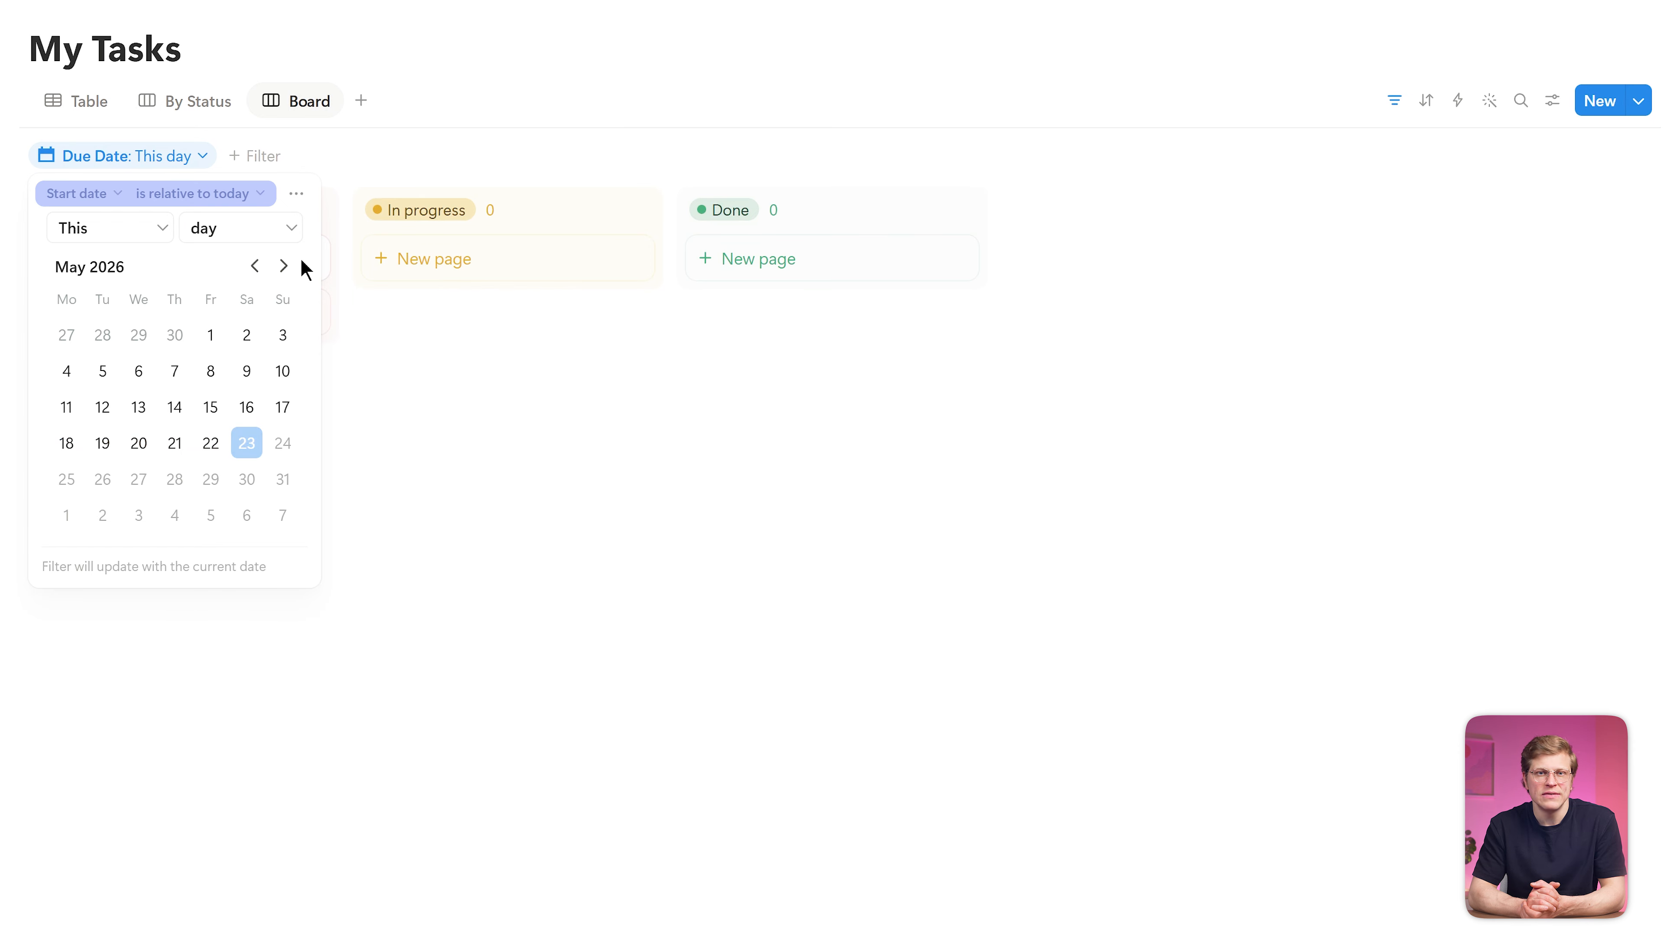
pyautogui.click(488, 426)
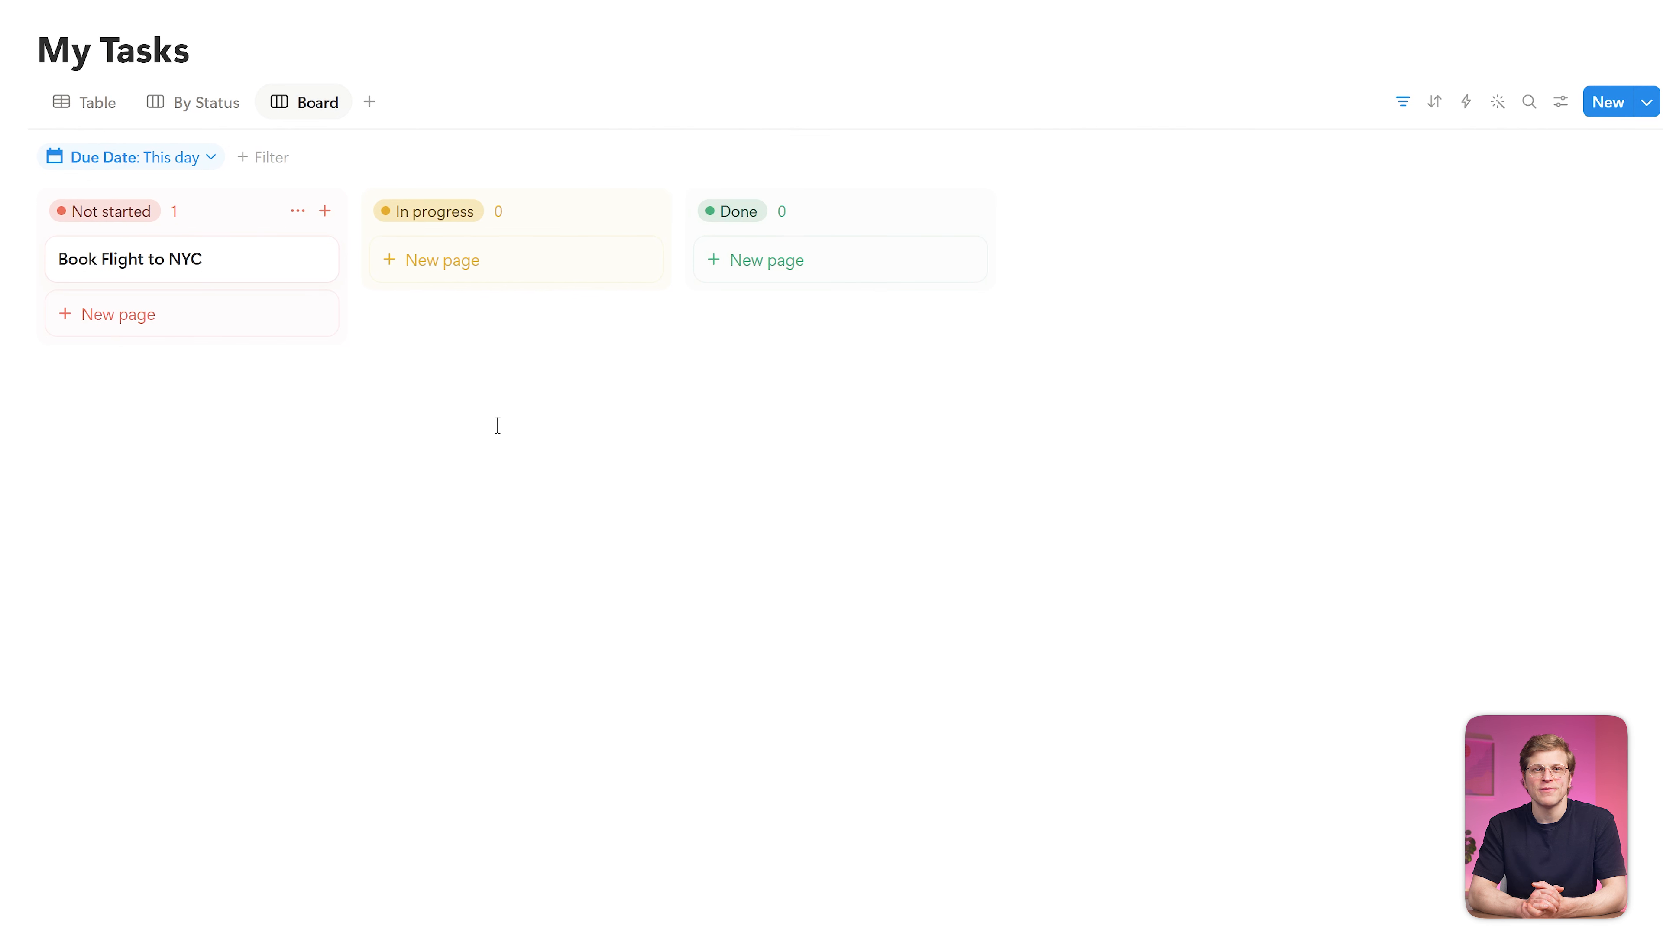
# Go to the My Personal Dashboard page and turn the My Tasks database into an inline database
pyautogui.click(142, 462)
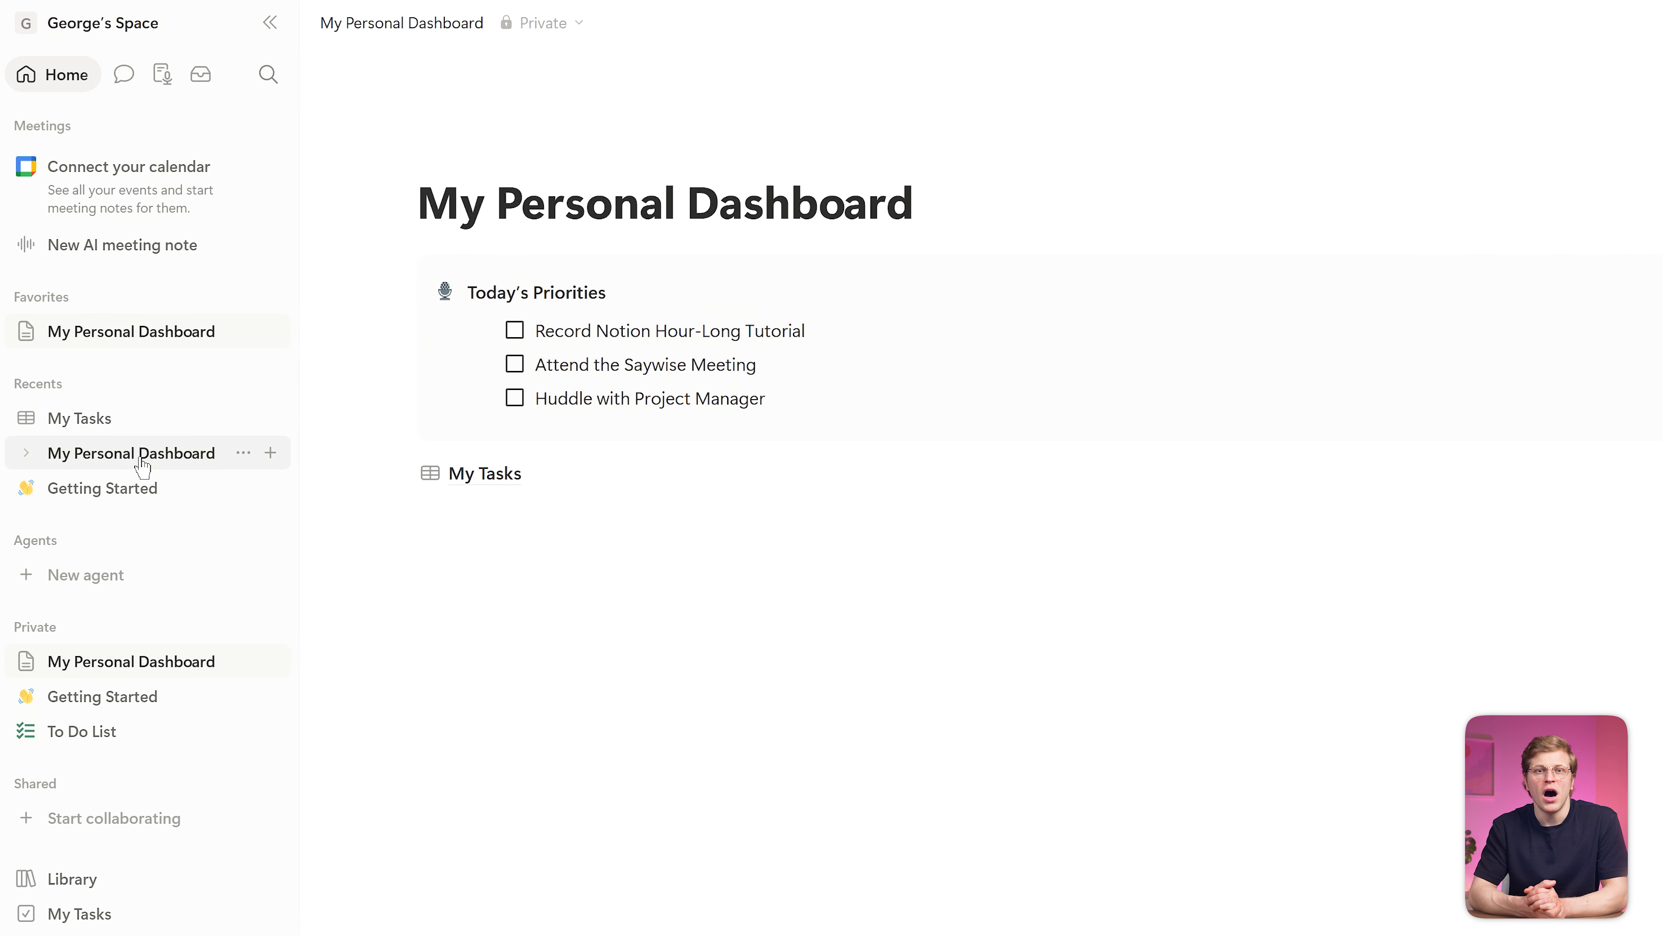
pyautogui.moveTo(437, 483)
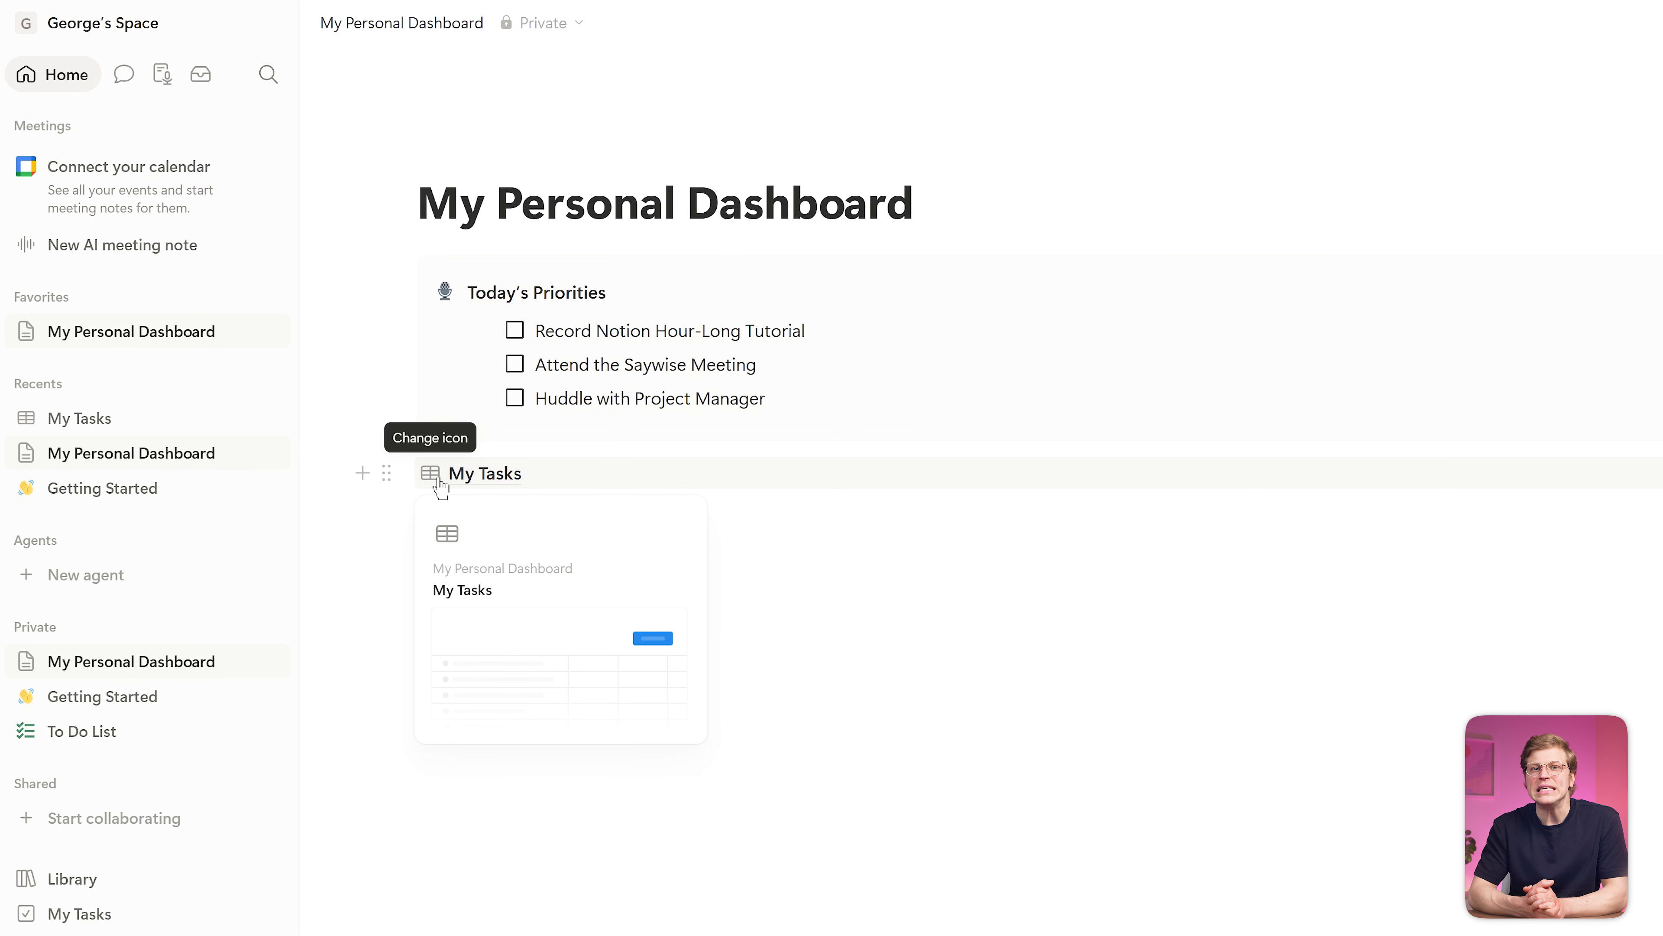
pyautogui.click(387, 473)
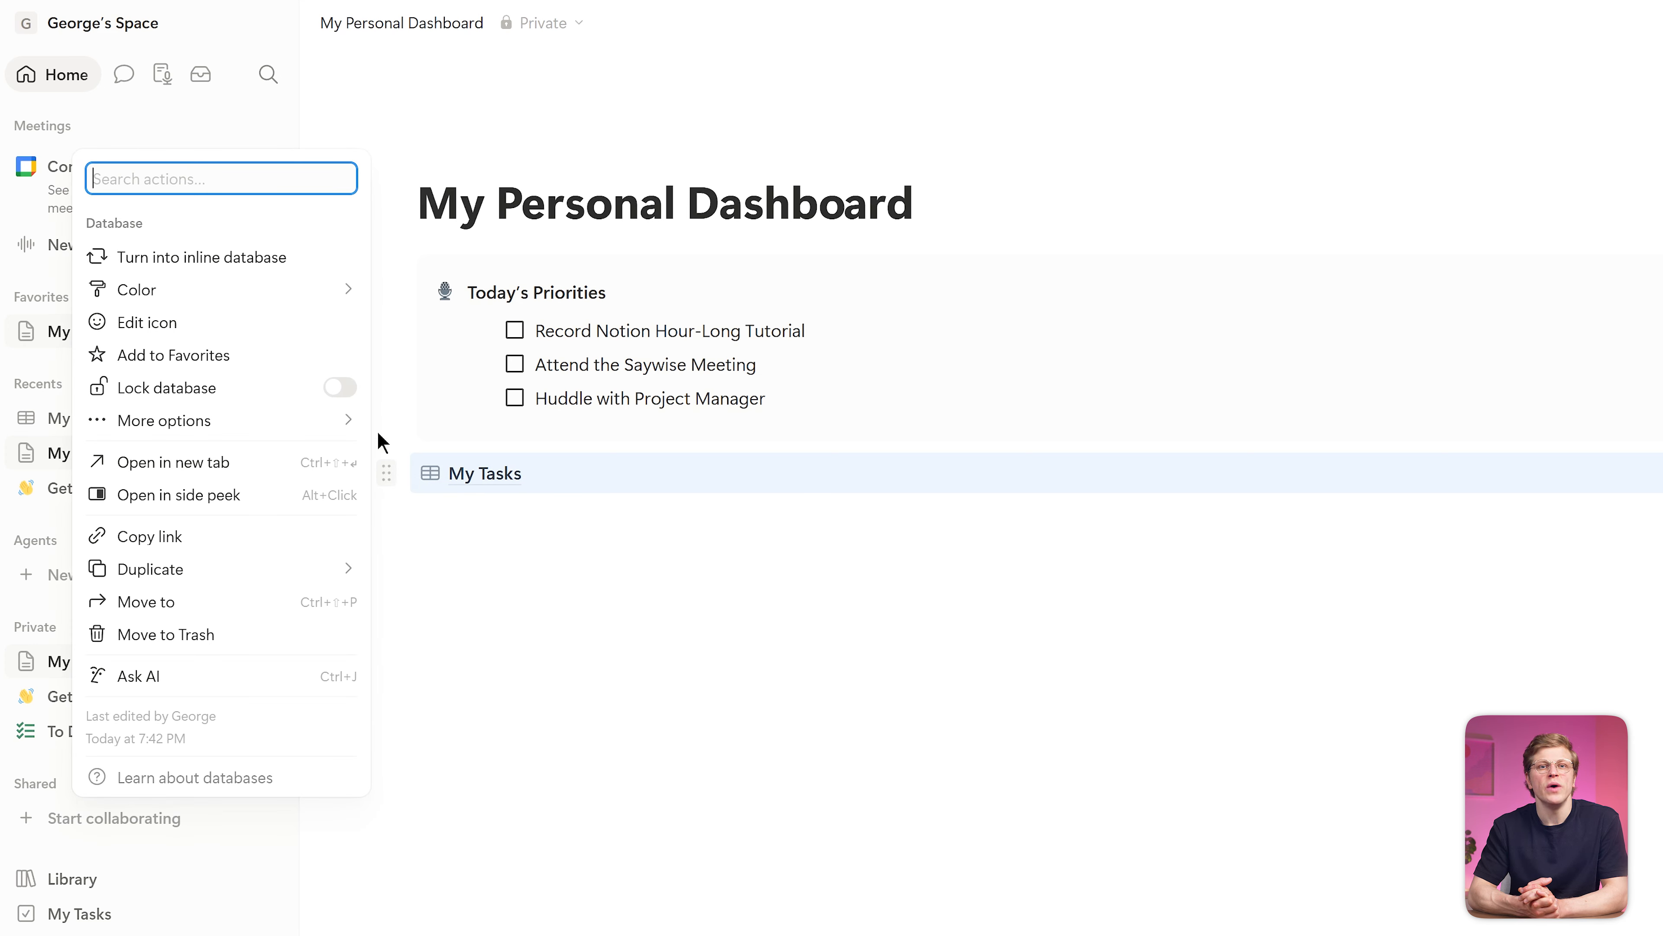
pyautogui.click(283, 267)
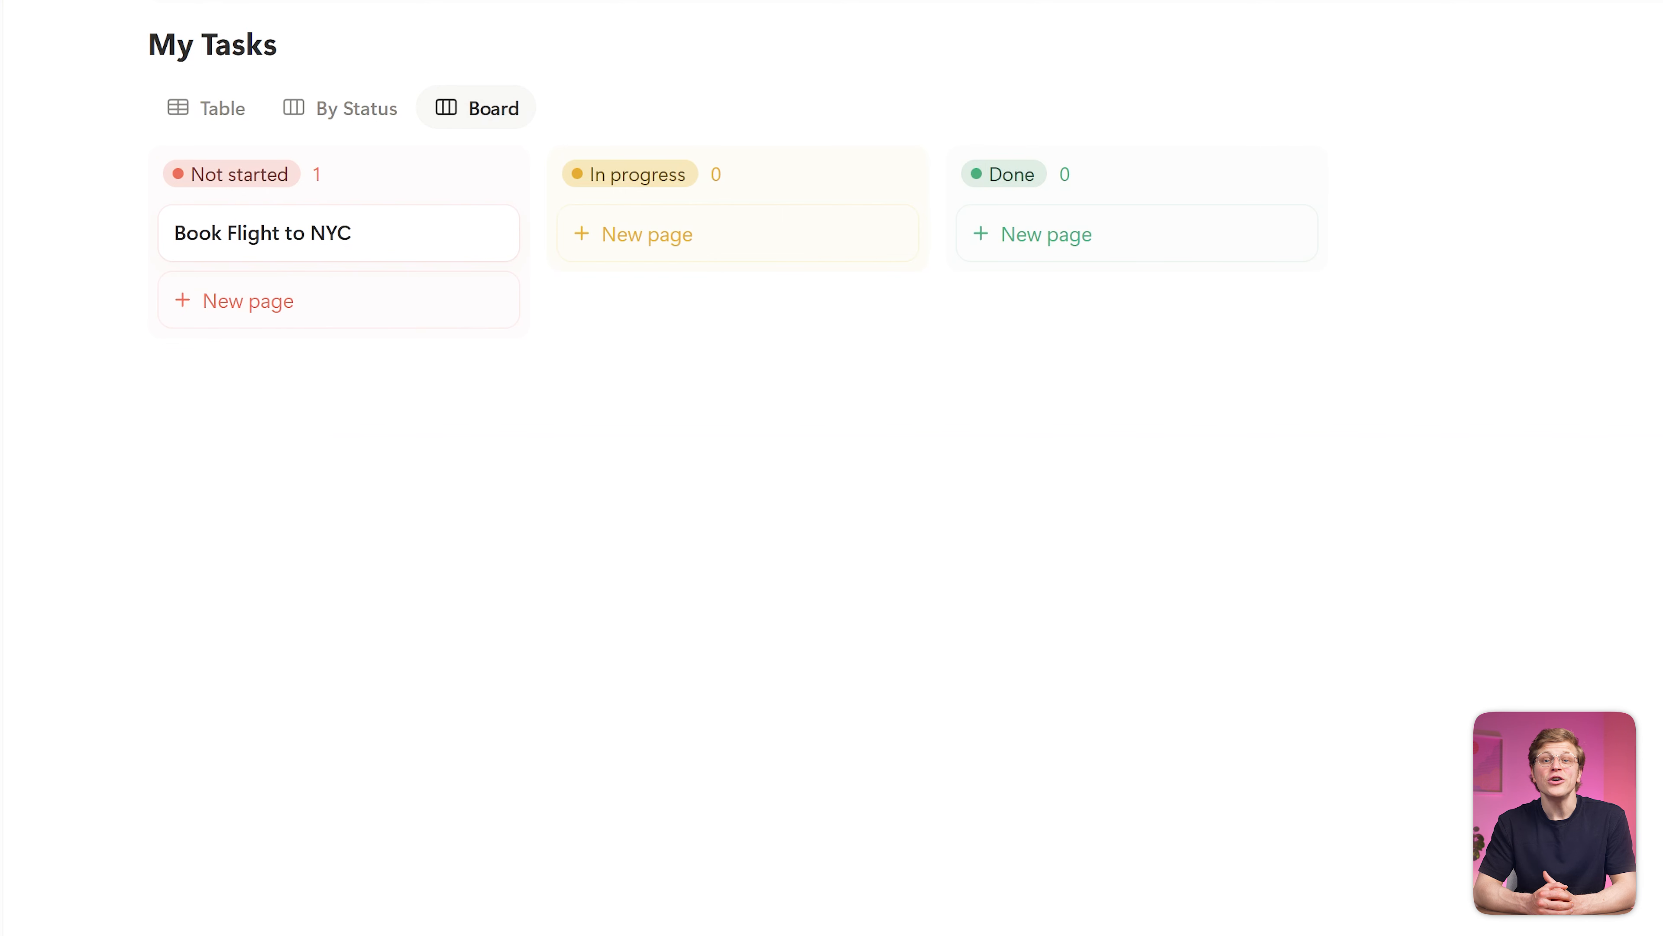
# Add a Heading 2 reading "Monthly Goals" below the My Tasks board
pyautogui.click(268, 404)
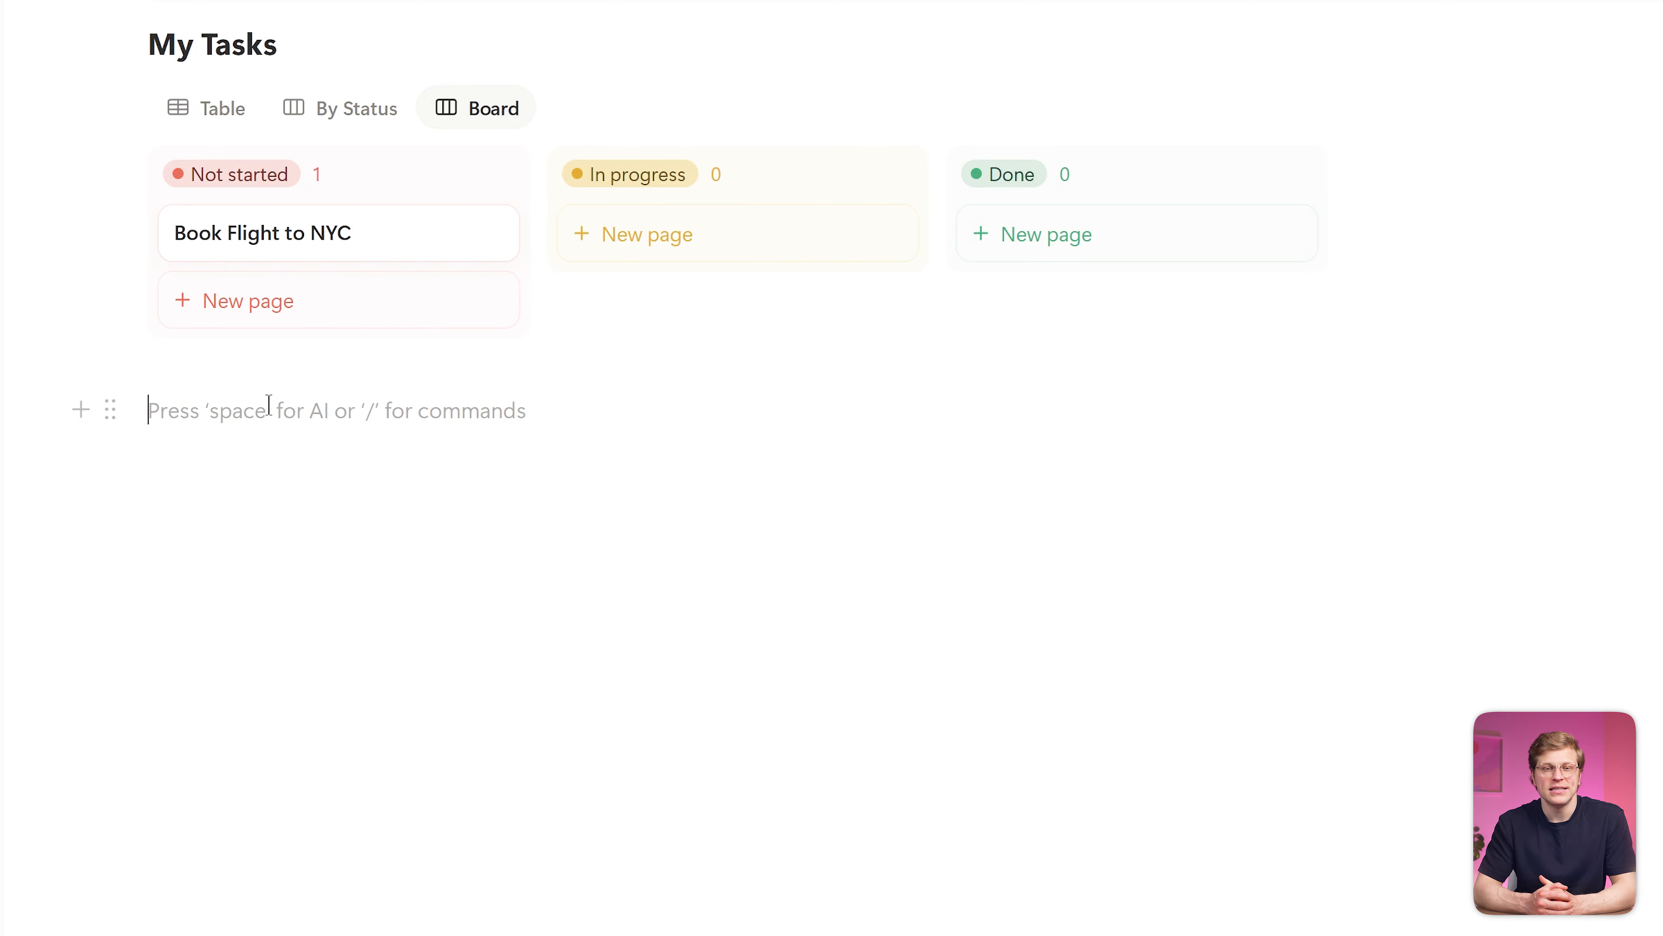
pyautogui.write('/h2')
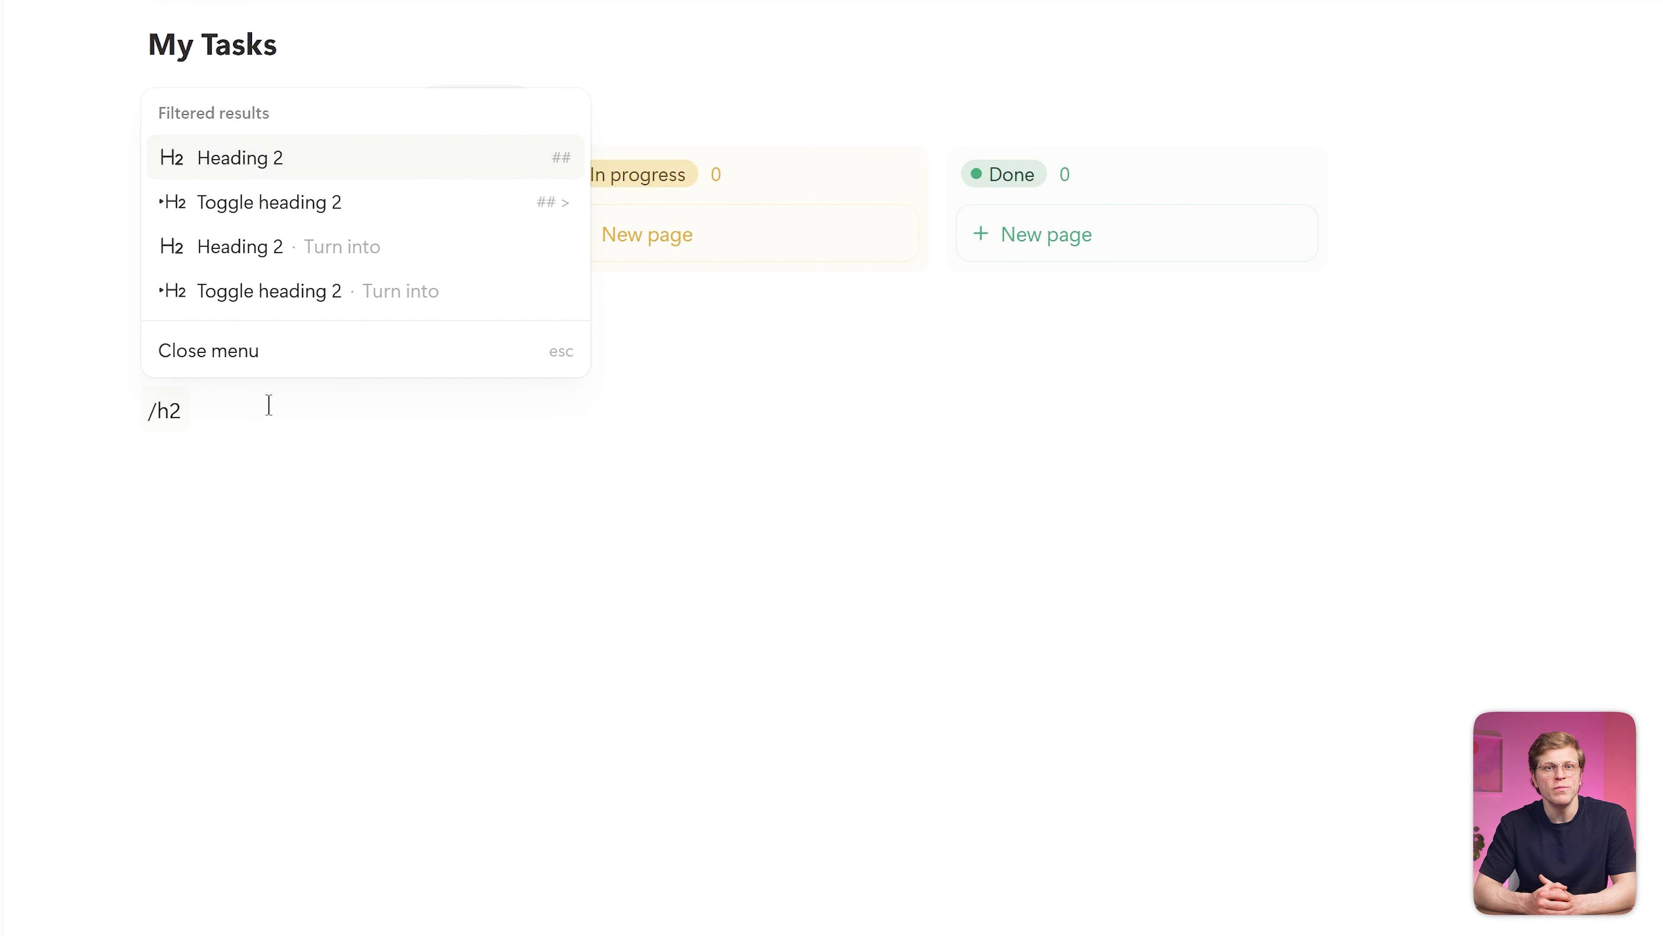
pyautogui.press('Return')
pyautogui.write('Monthly Goals')
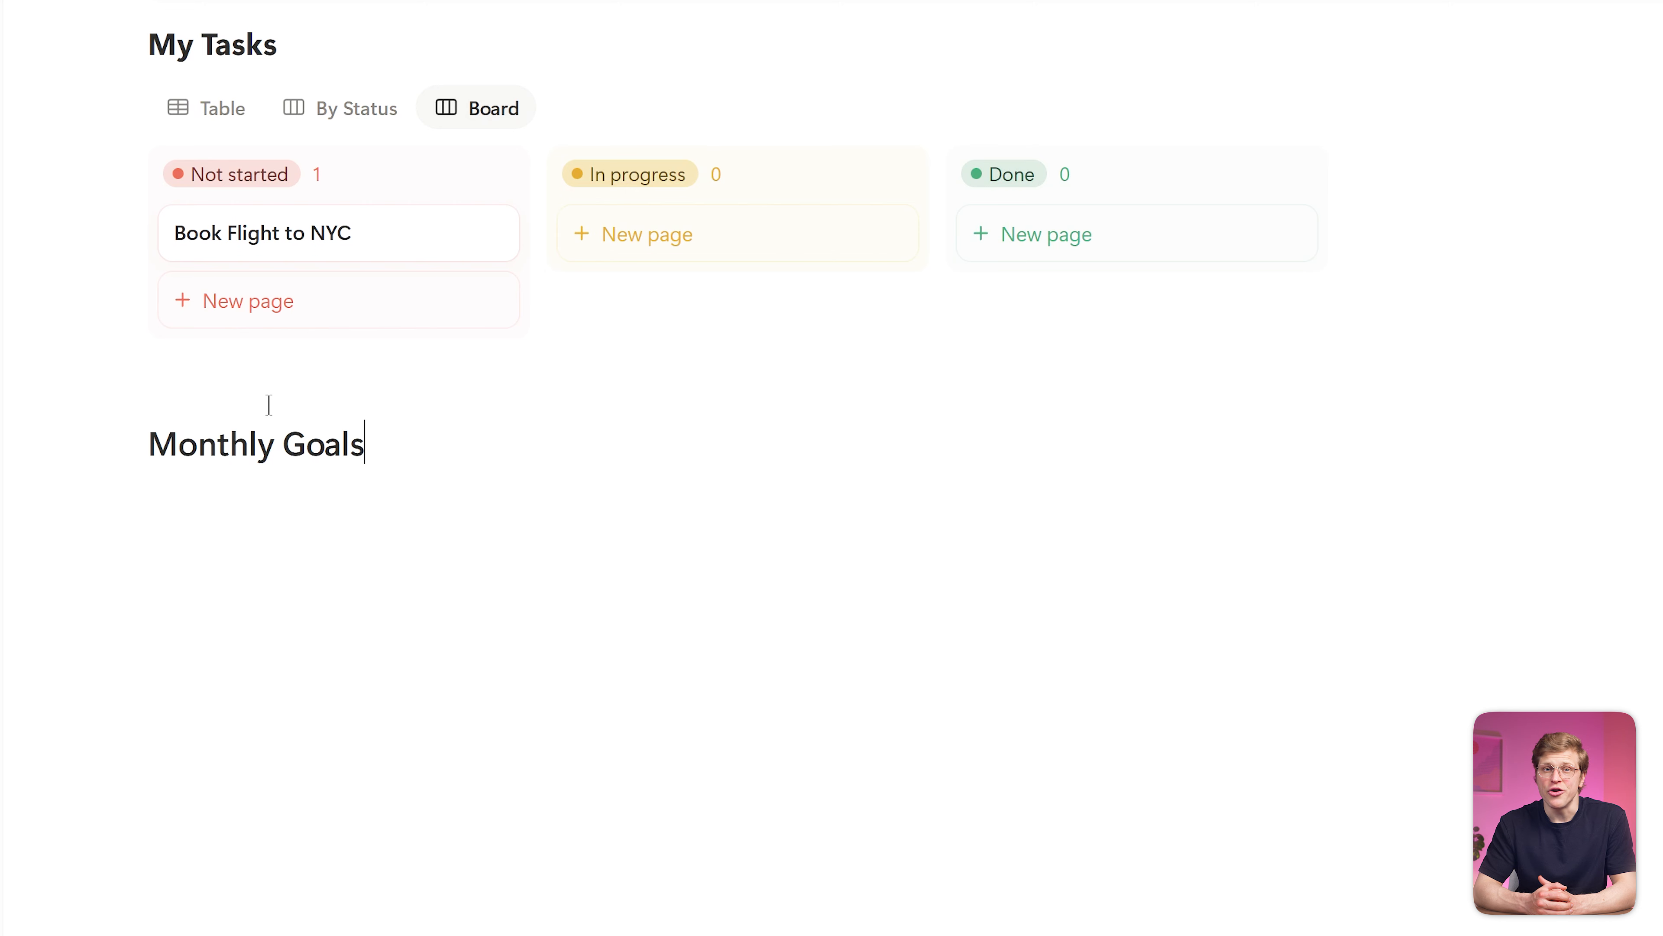
pyautogui.press('Return')
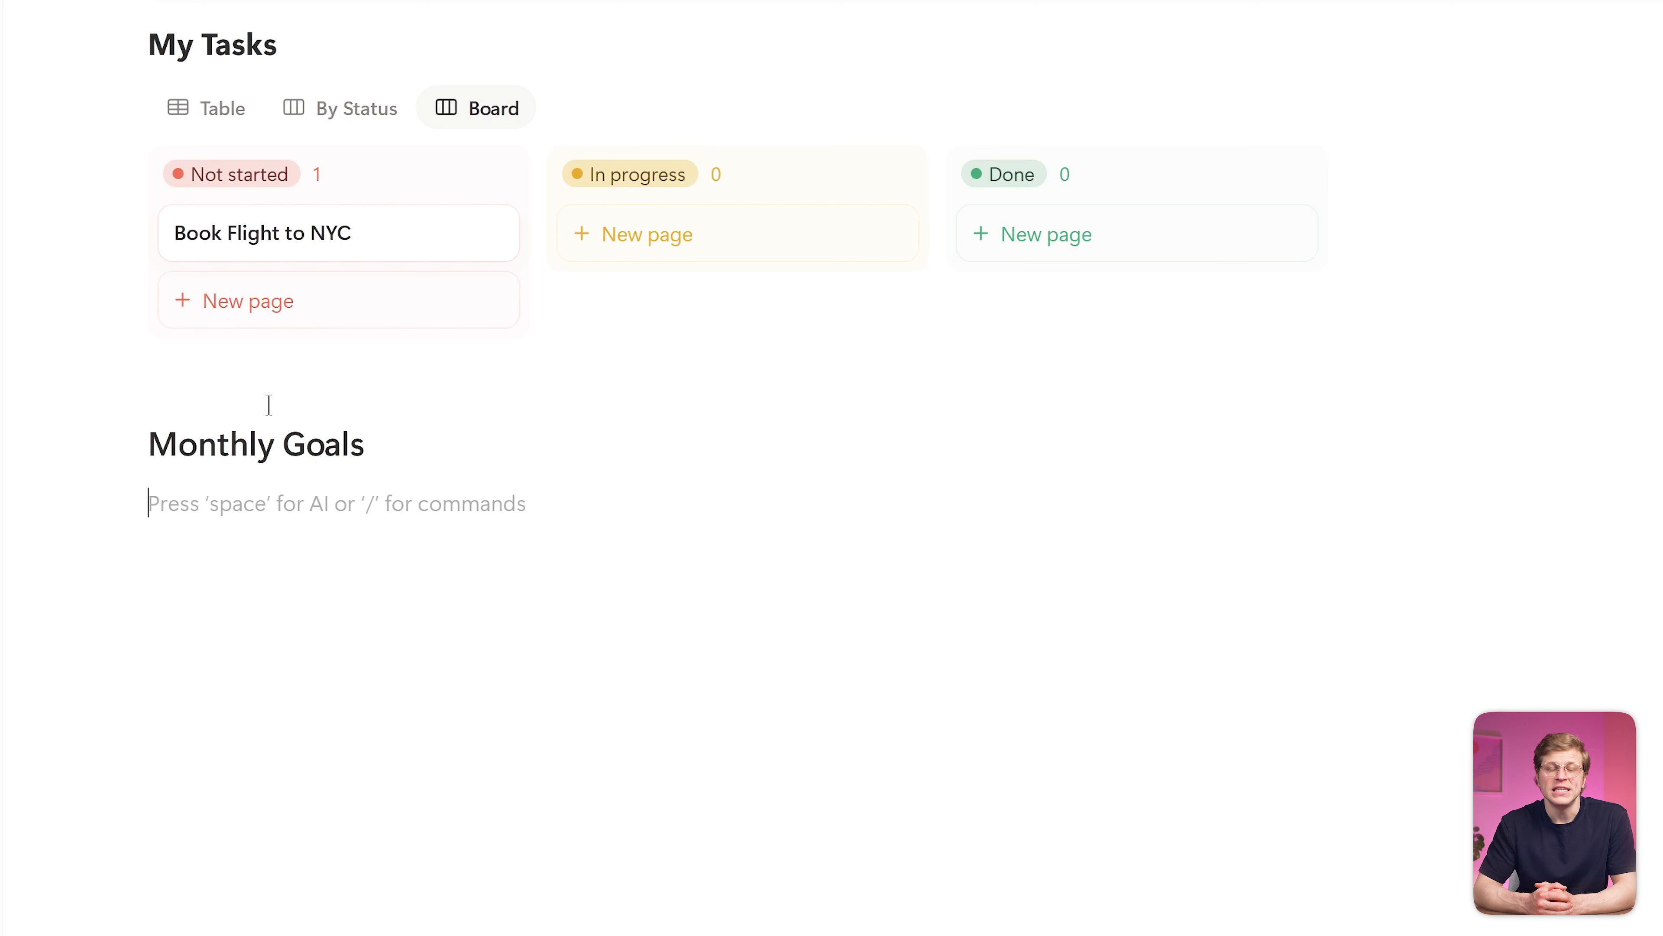
# Insert three empty callout blocks, one below the other, under the Monthly Goals heading
pyautogui.write('/callout')
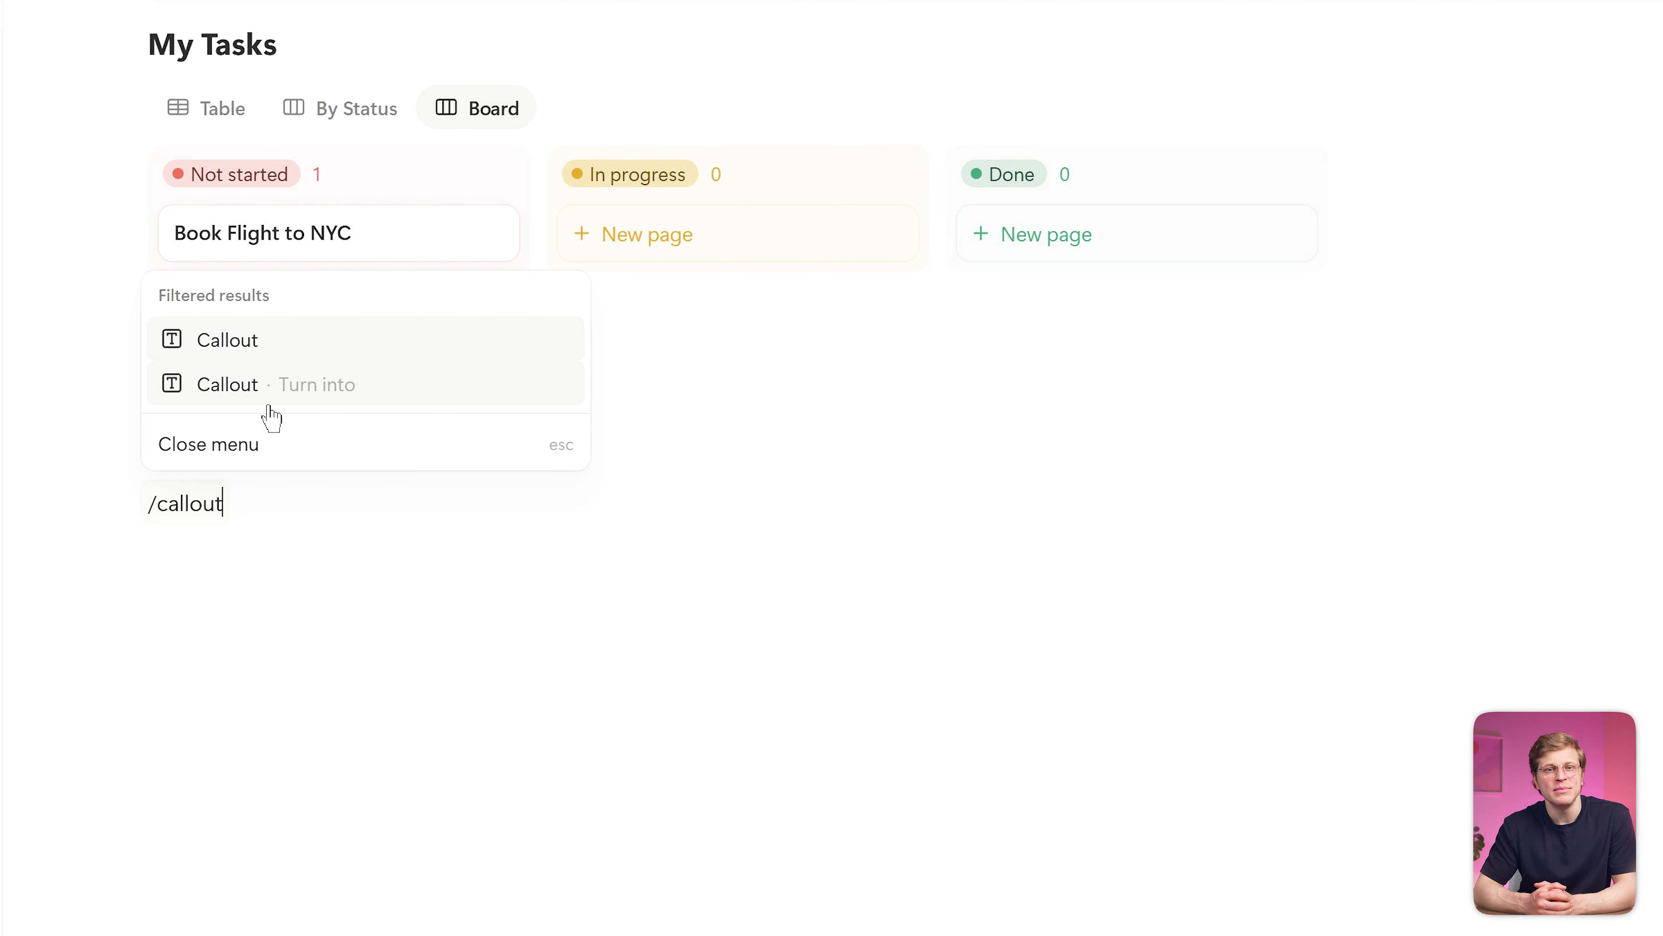
pyautogui.press('Return')
pyautogui.click(389, 655)
pyautogui.write('/callout')
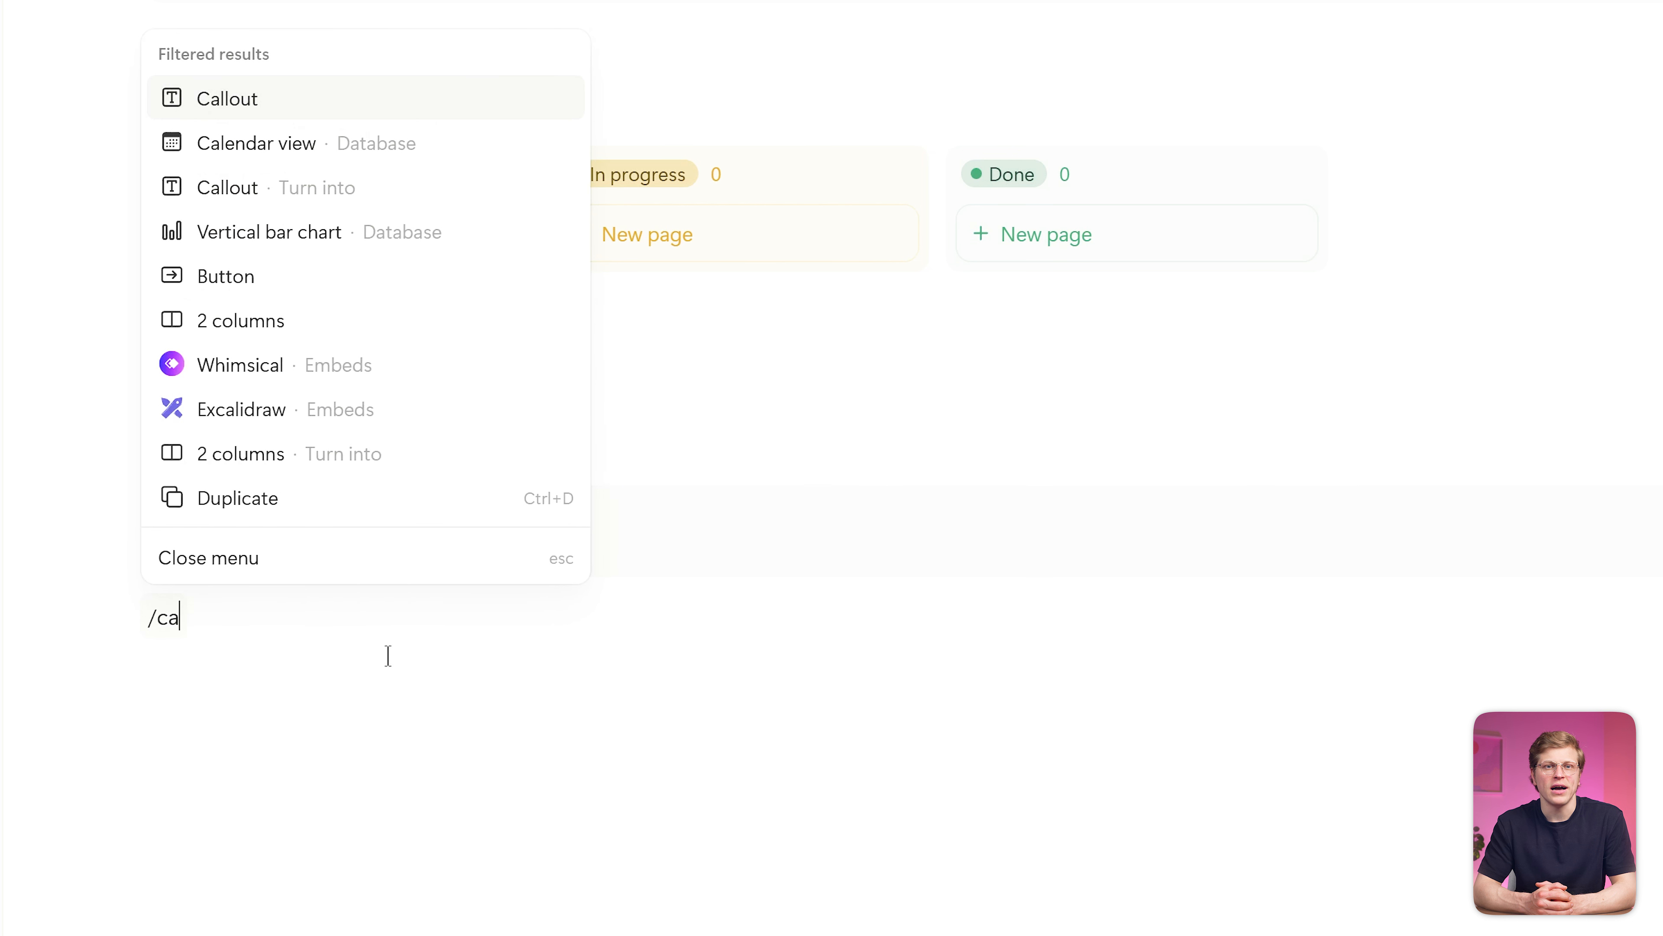
pyautogui.press('Return')
pyautogui.click(398, 732)
pyautogui.write('/ca')
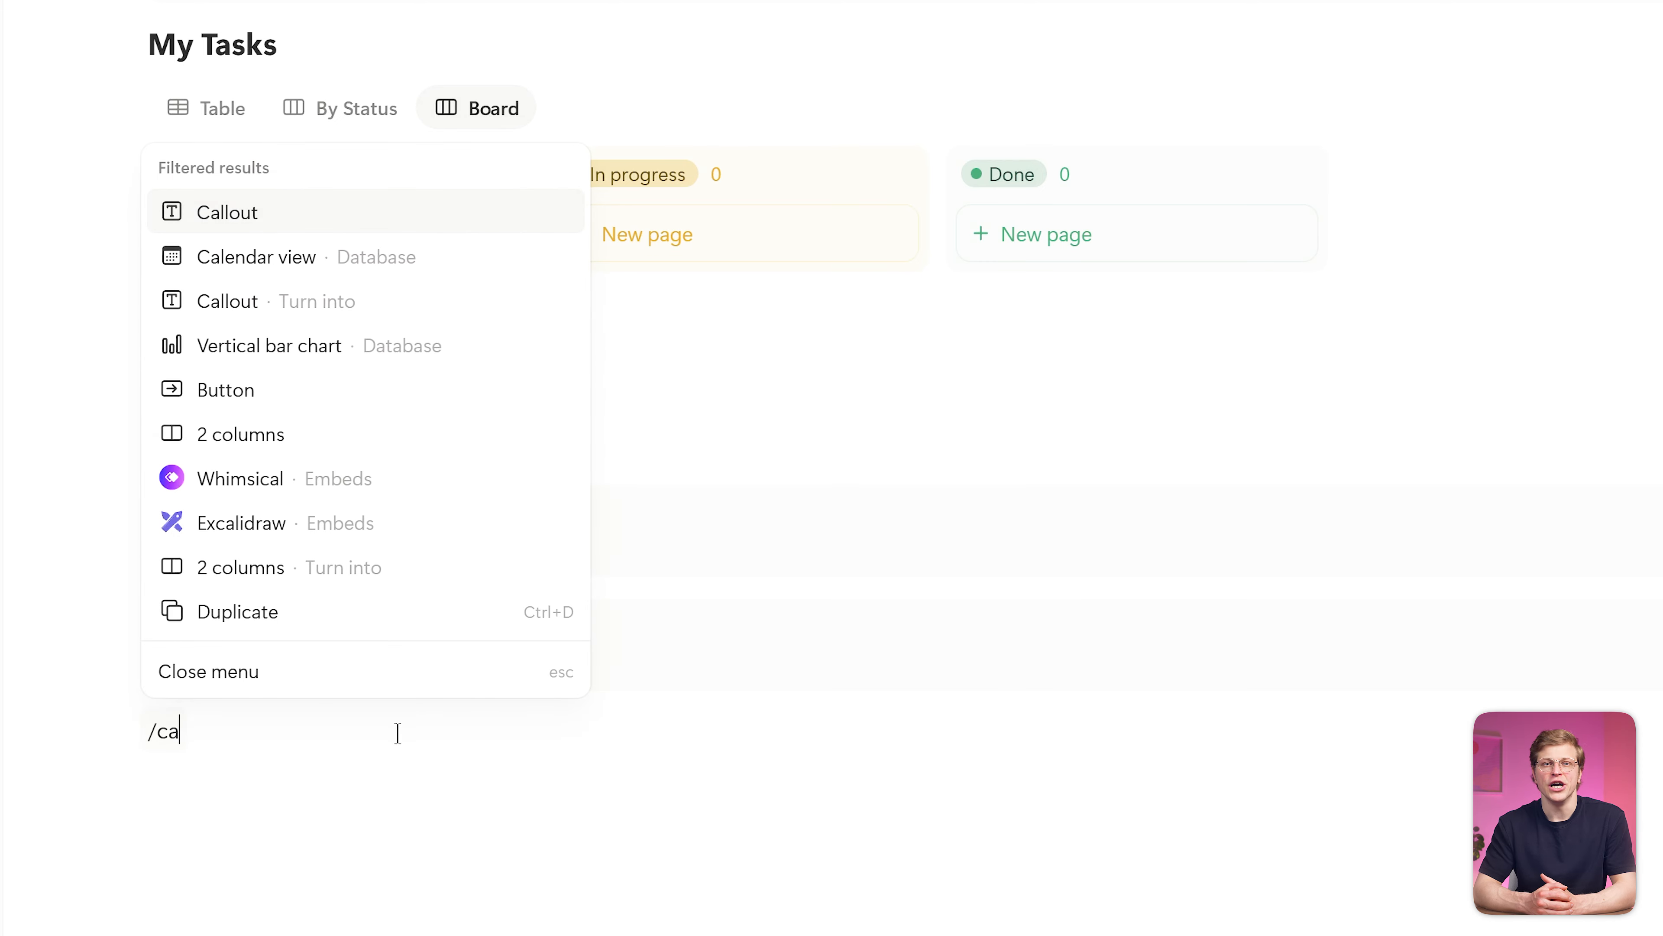
pyautogui.write('llout')
pyautogui.press('Return')
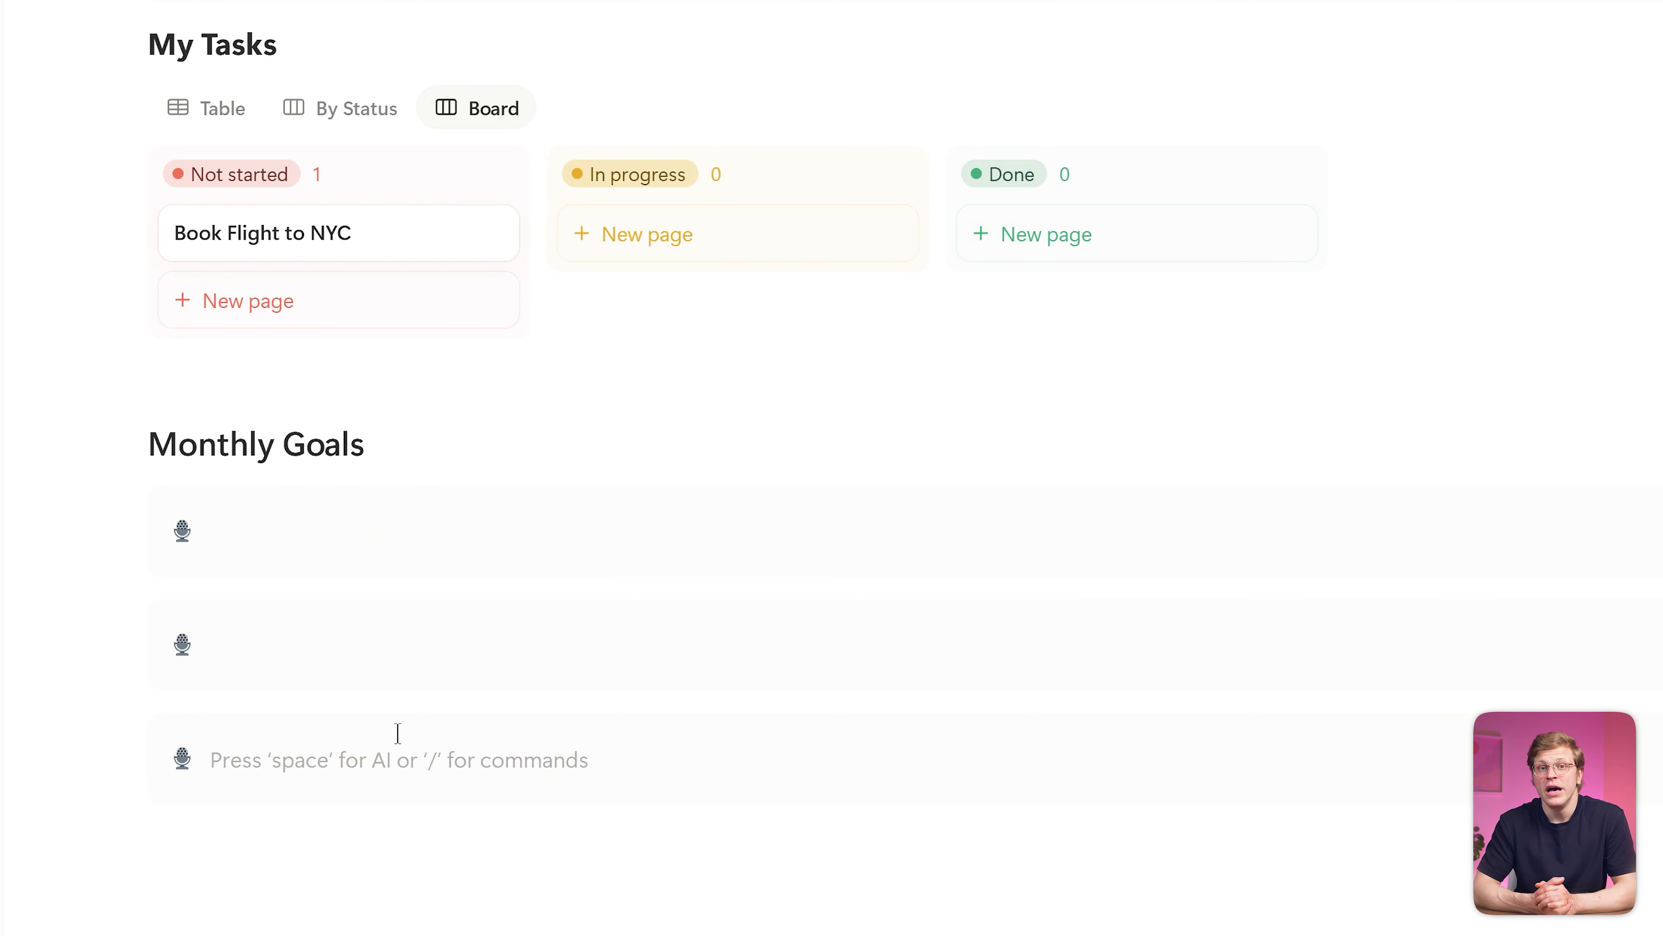
# Enter "Refine our Production SOP" in the first Monthly Goals callout and change its icon to the writing hand emoji
pyautogui.click(404, 543)
pyautogui.write('Refine our Production SOP')
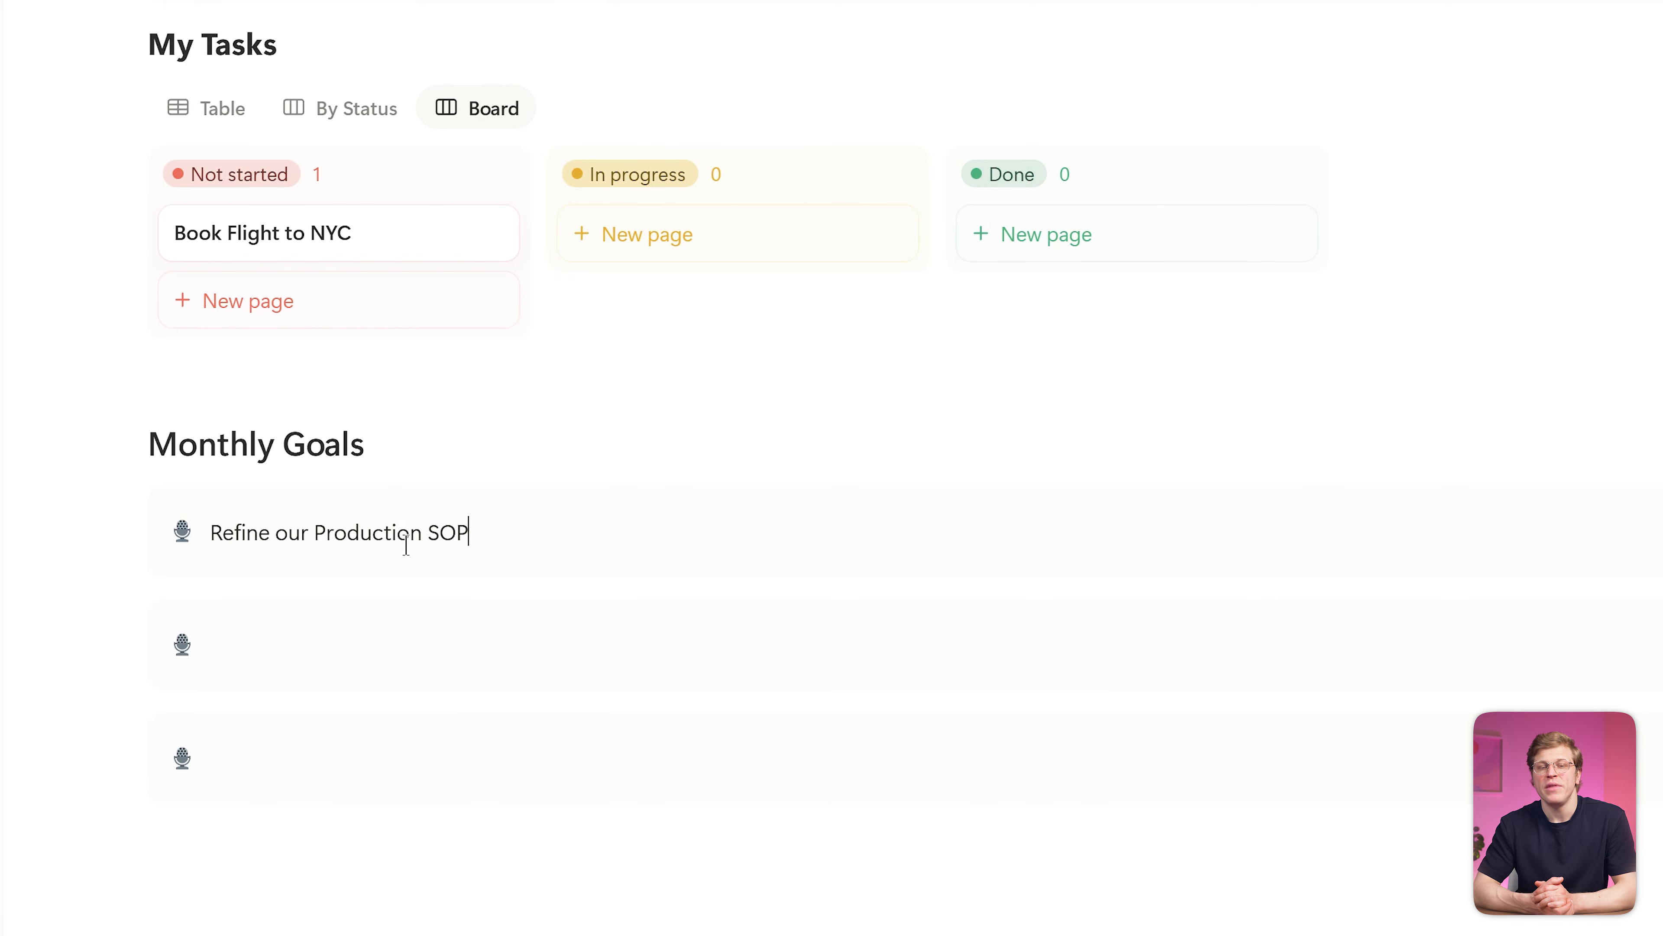
pyautogui.click(181, 531)
pyautogui.write('writing')
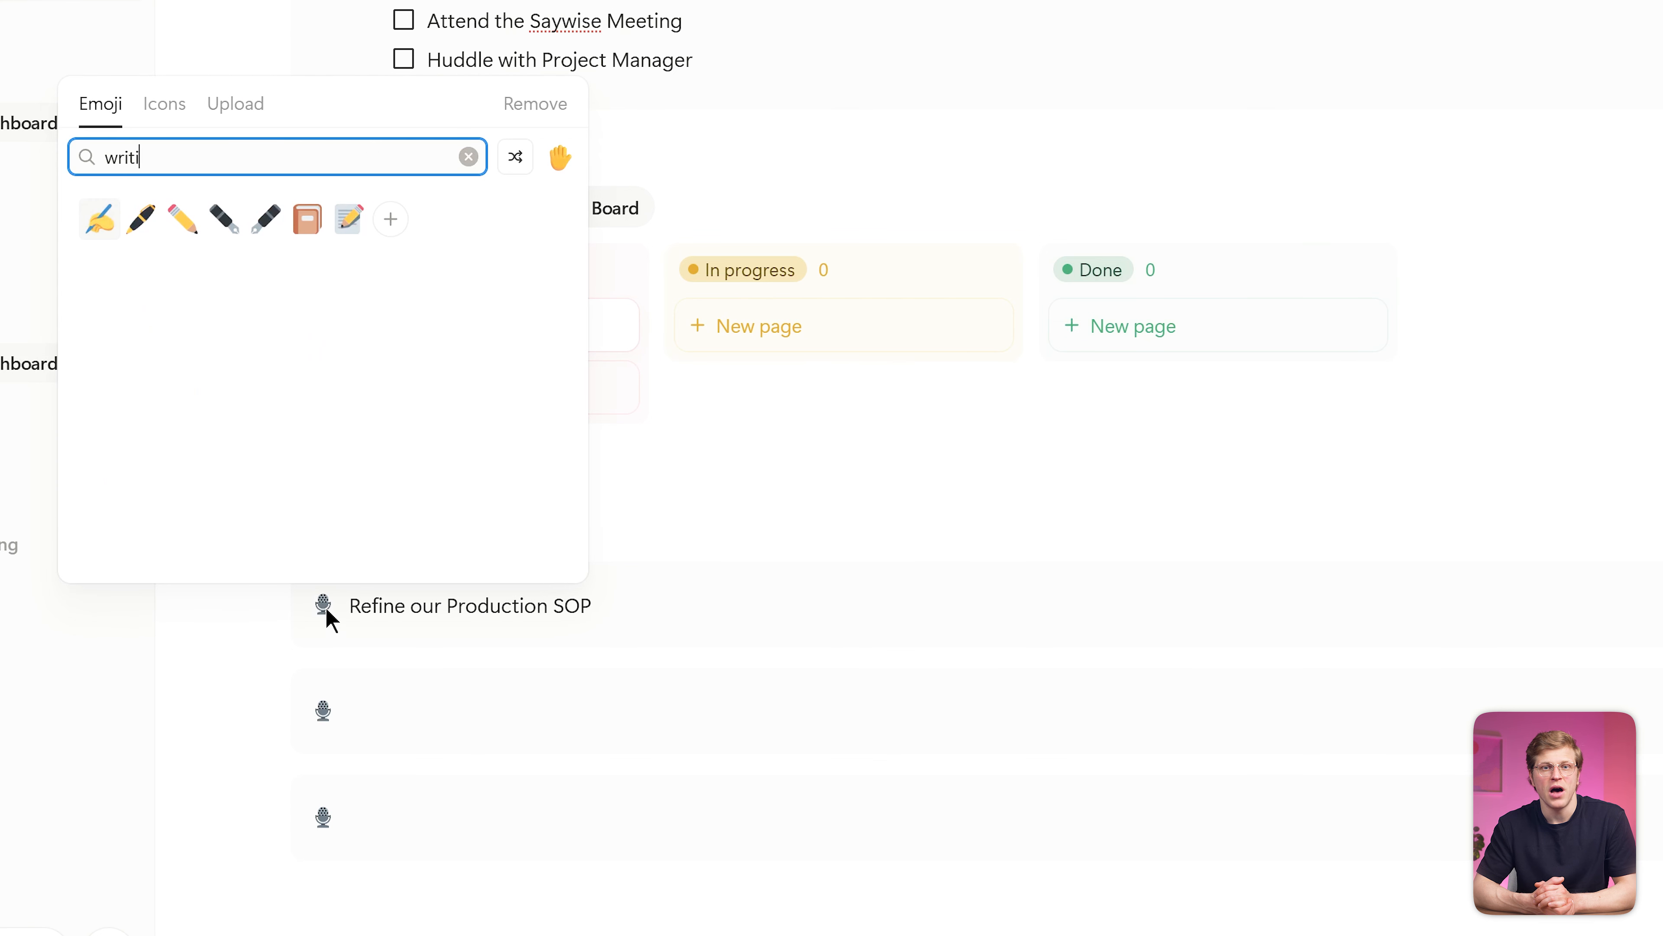
pyautogui.click(99, 223)
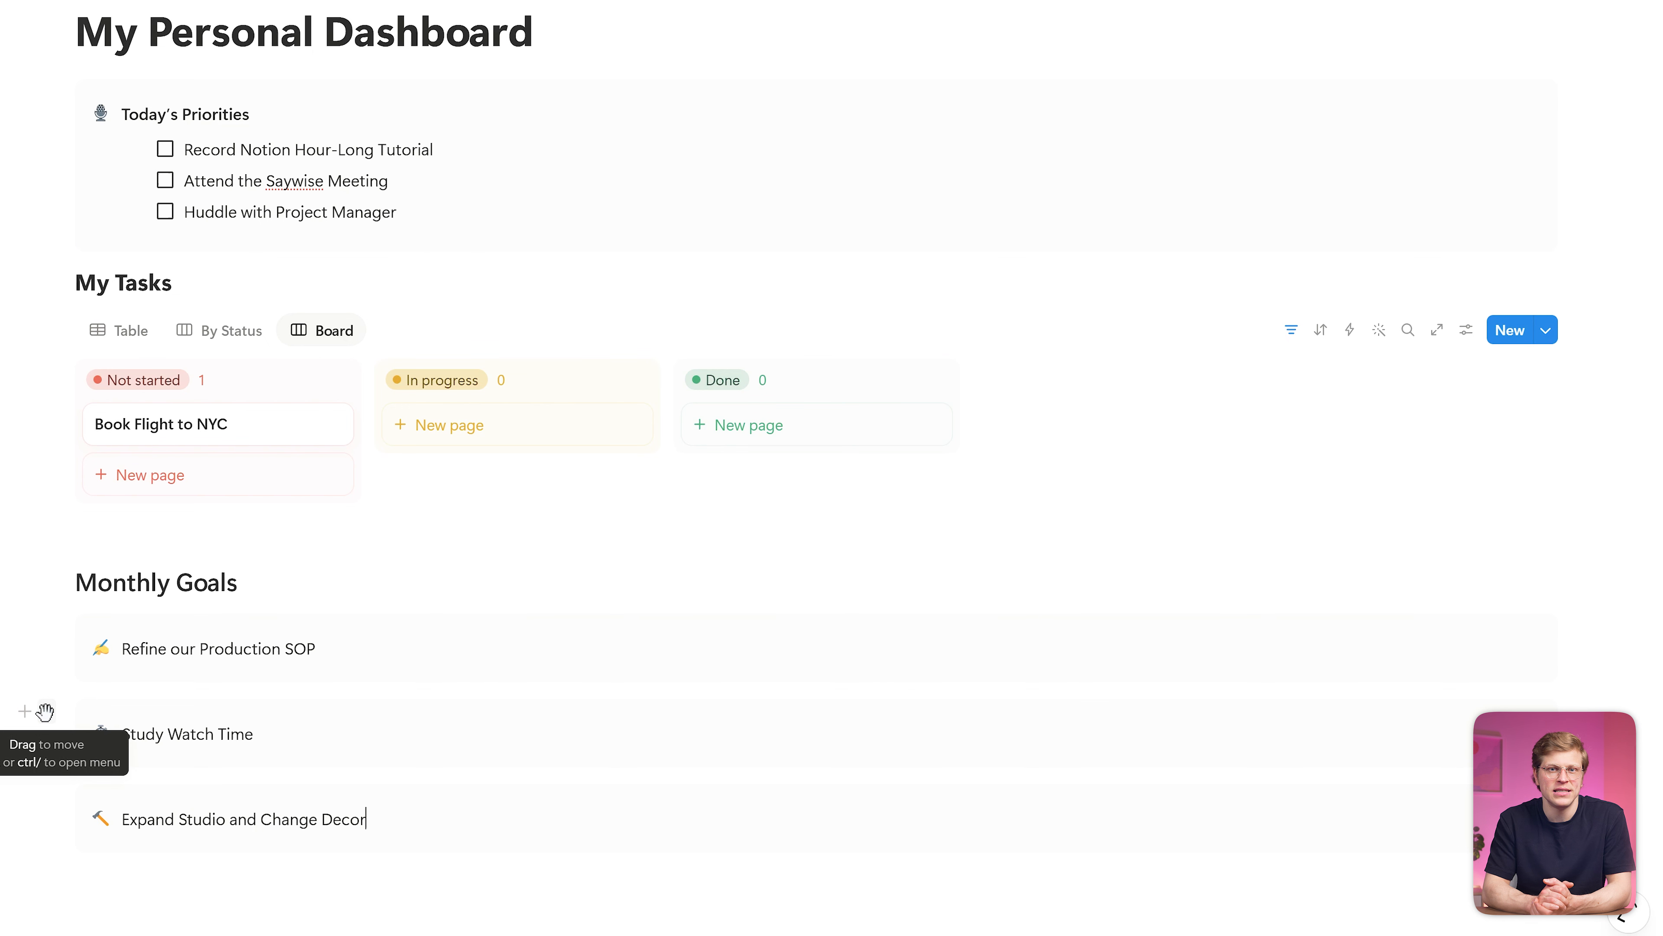
# Arrange the three Monthly Goals callouts side by side in columns, with Study Watch Time second and the studio expansion goal third
pyautogui.moveTo(45, 710); pyautogui.dragTo(1574, 642)
pyautogui.moveTo(47, 736); pyautogui.dragTo(1579, 645)
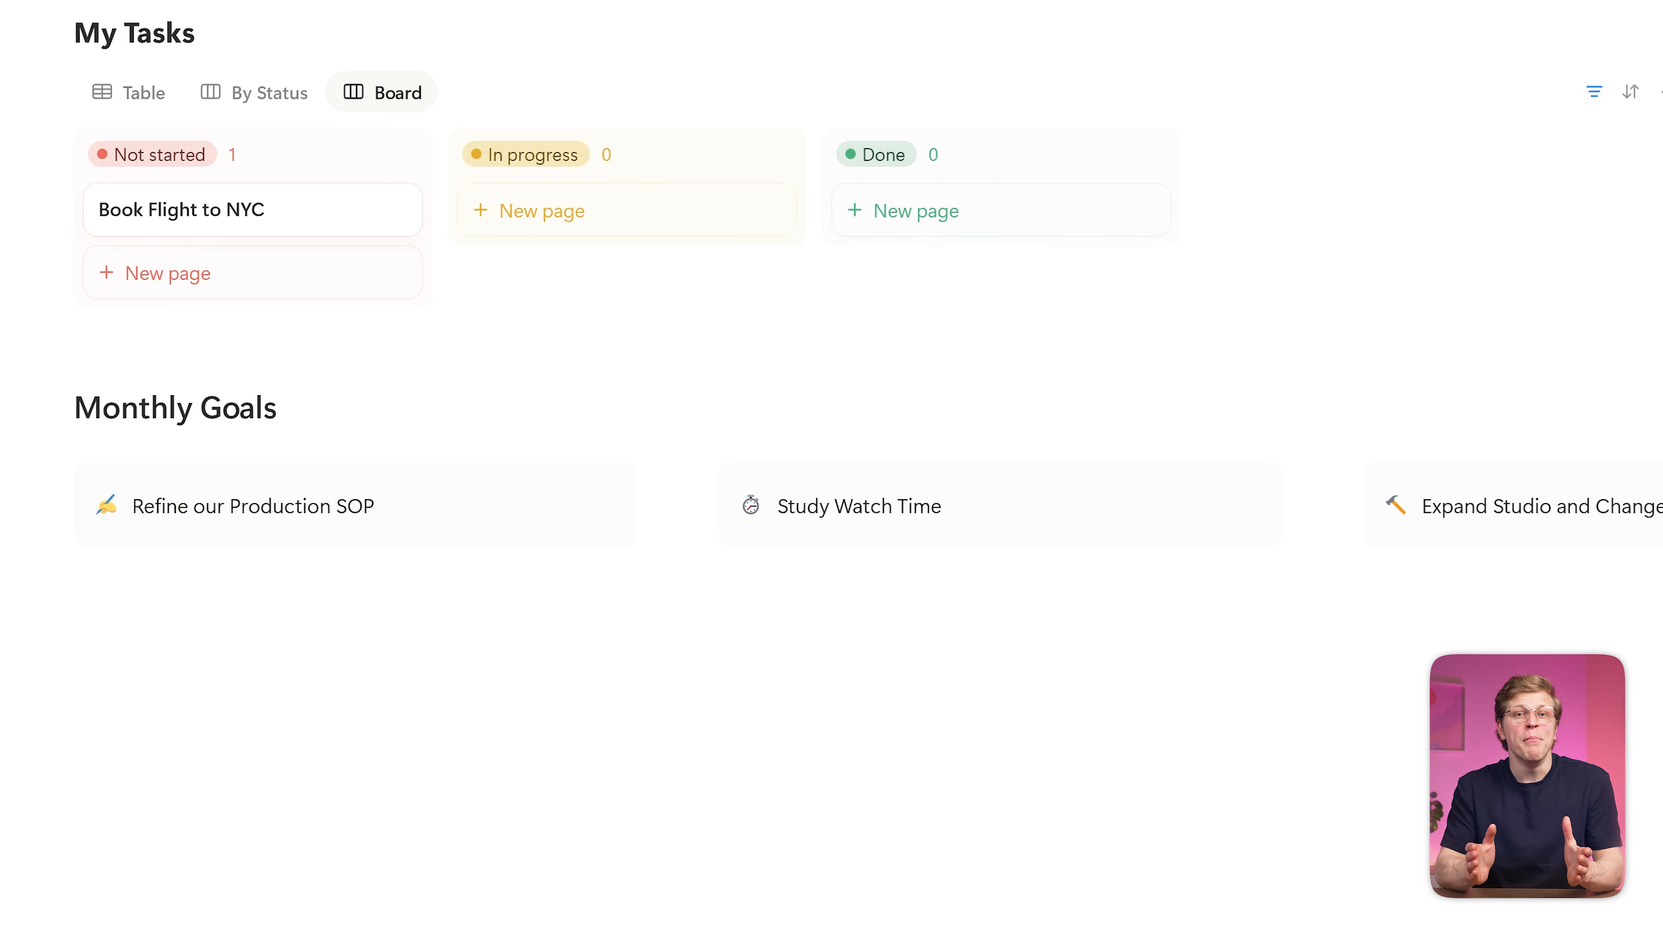
# Add a Heading 2 reading "Quick Links" below the Monthly Goals callouts
pyautogui.click(170, 638)
pyautogui.write('/h2')
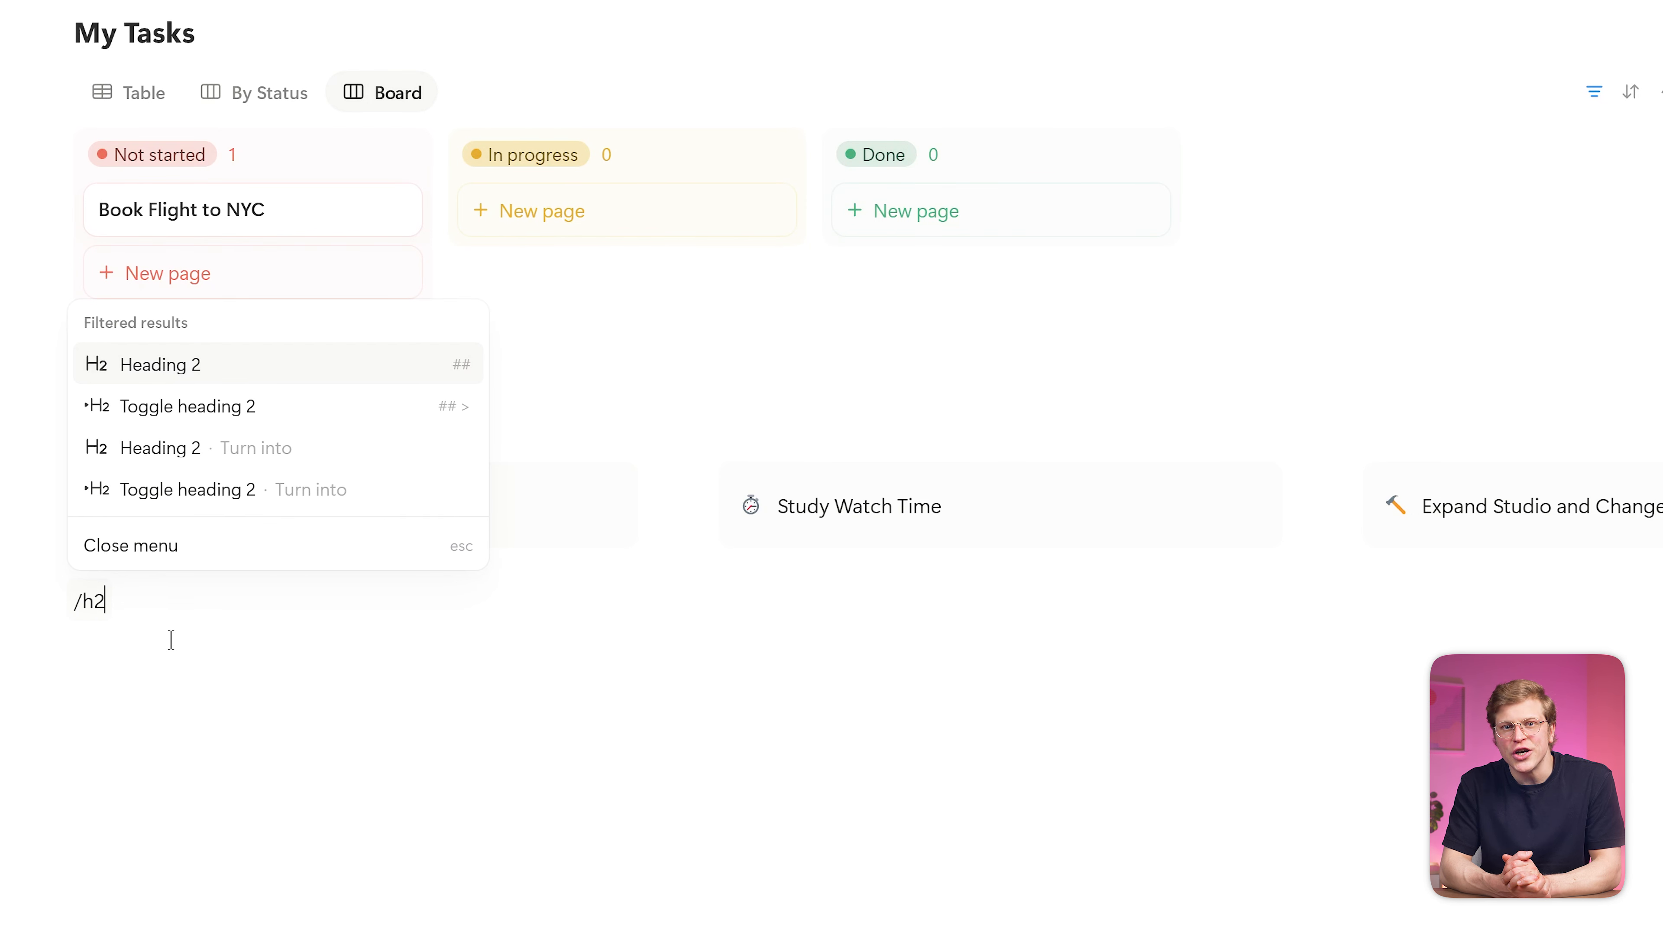
pyautogui.press('Return')
pyautogui.write('Quick Links')
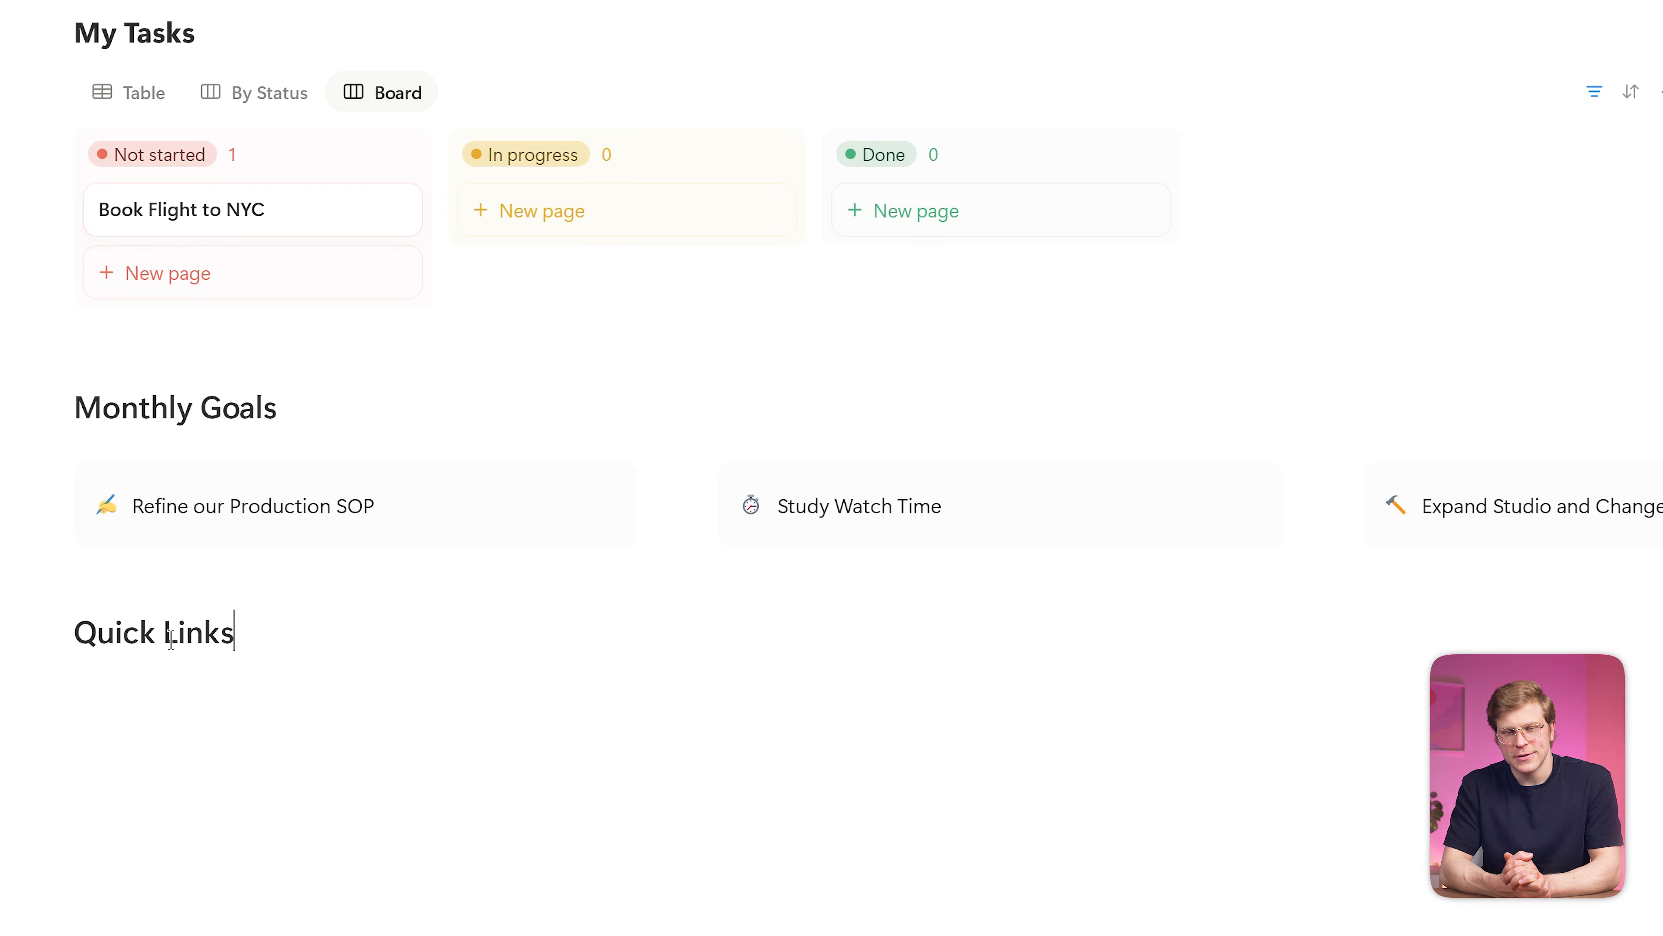
pyautogui.press('Return')
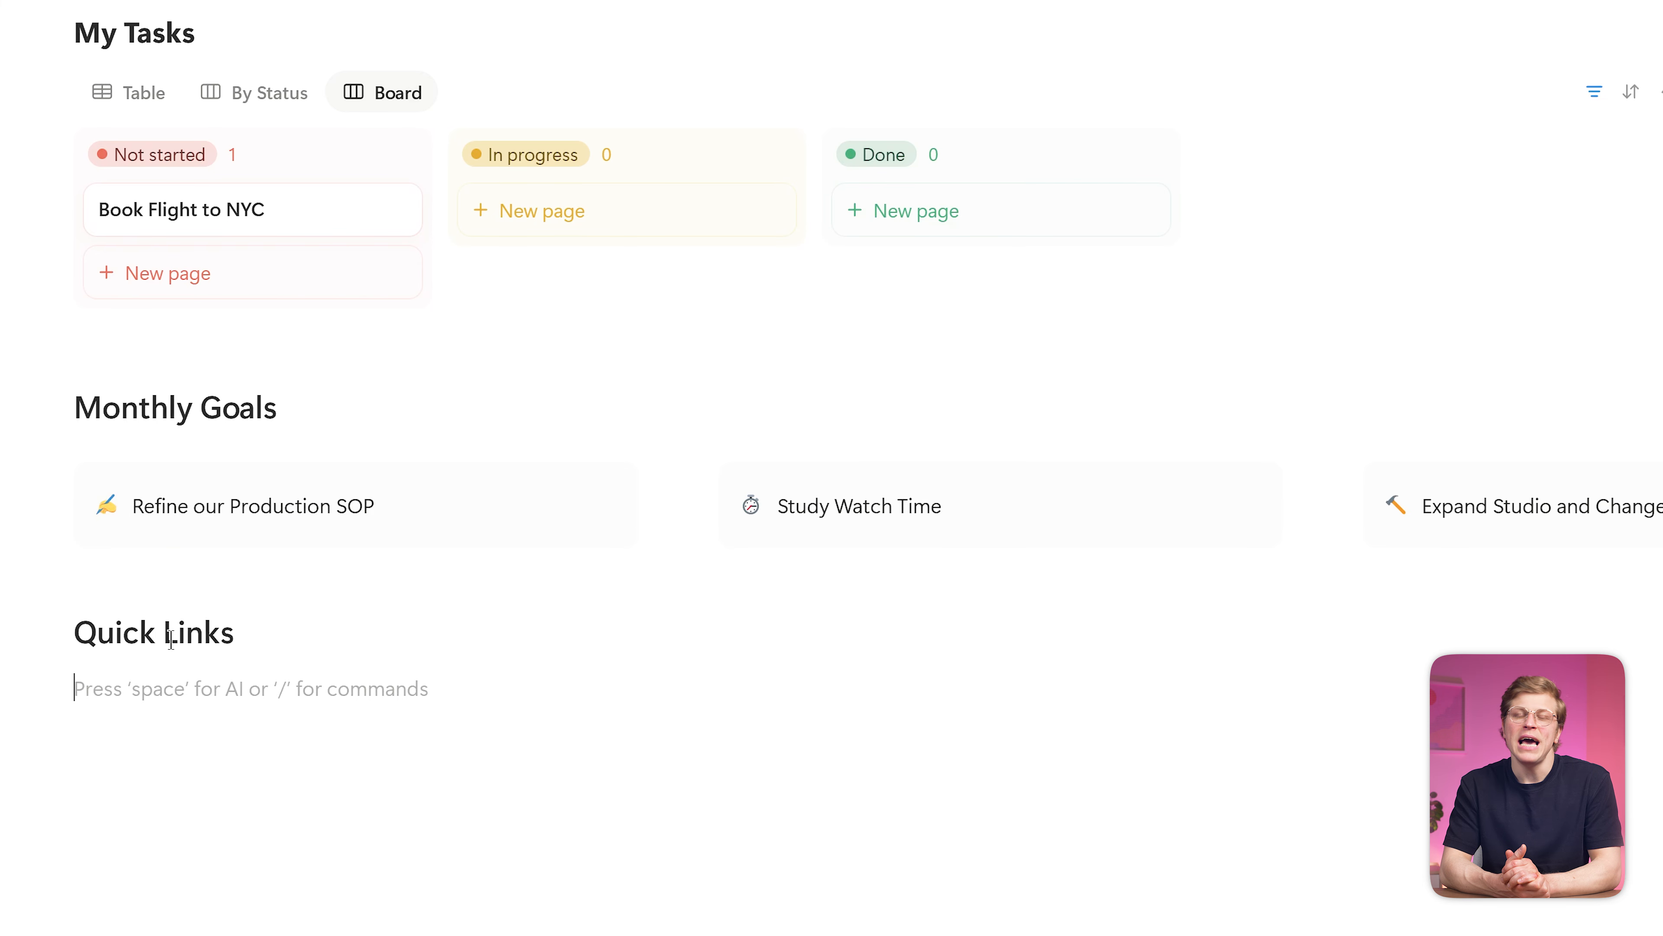
# Insert a button under the Quick Links heading and give it an "Open page, form, or URL" action
pyautogui.write('/button')
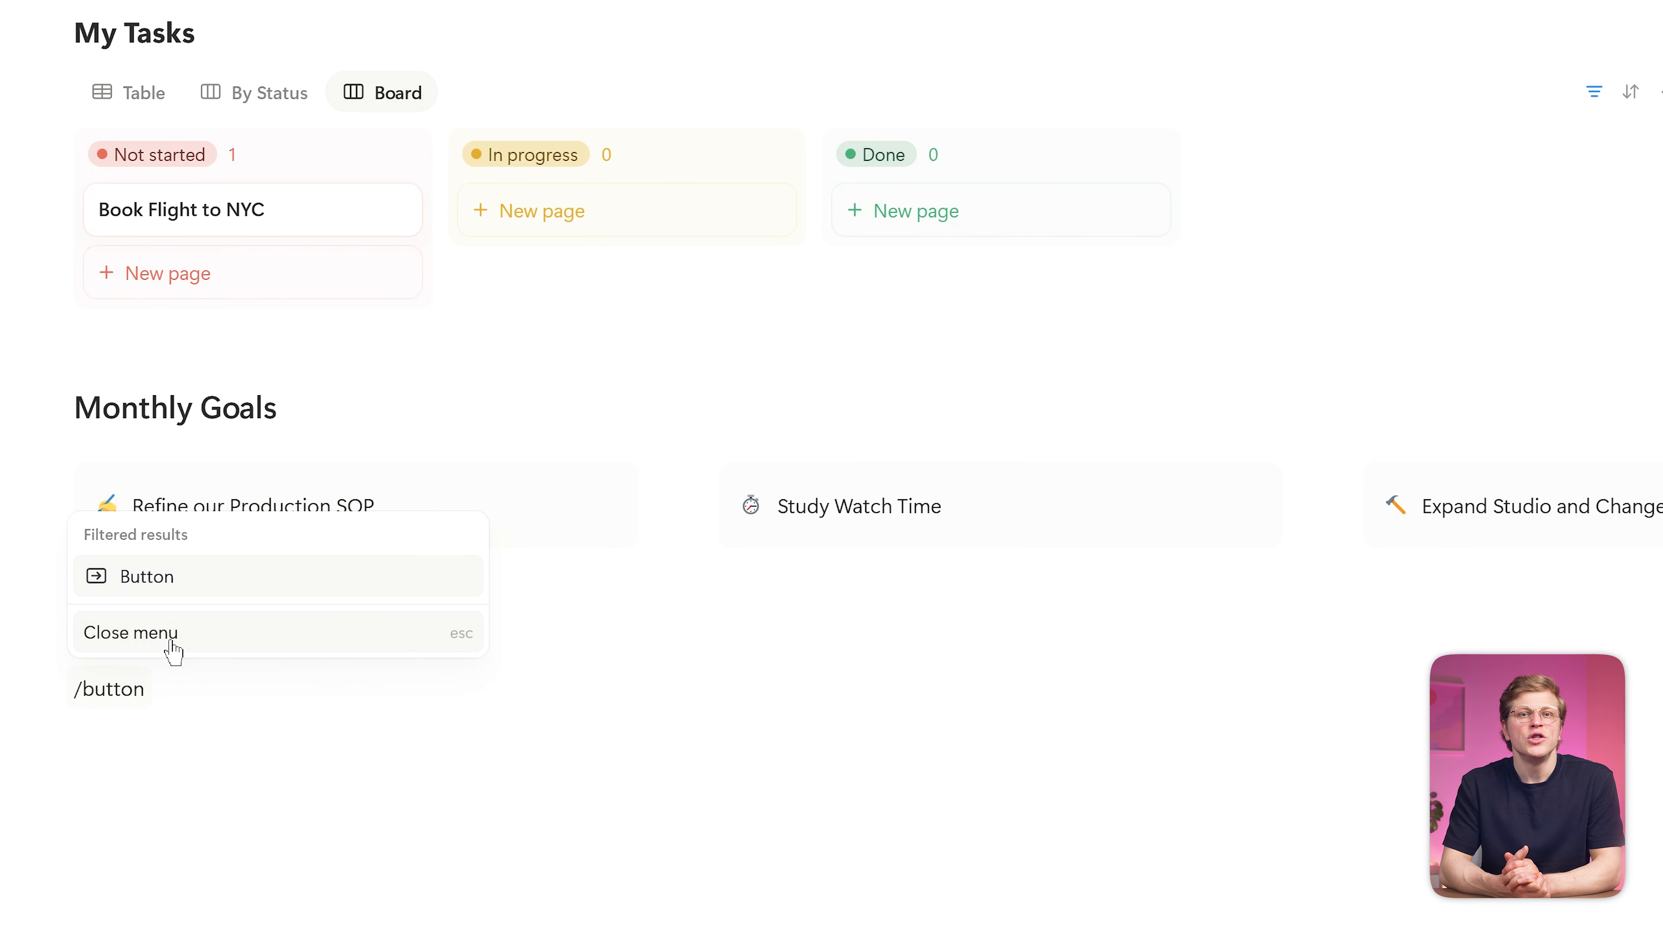
pyautogui.press('Return')
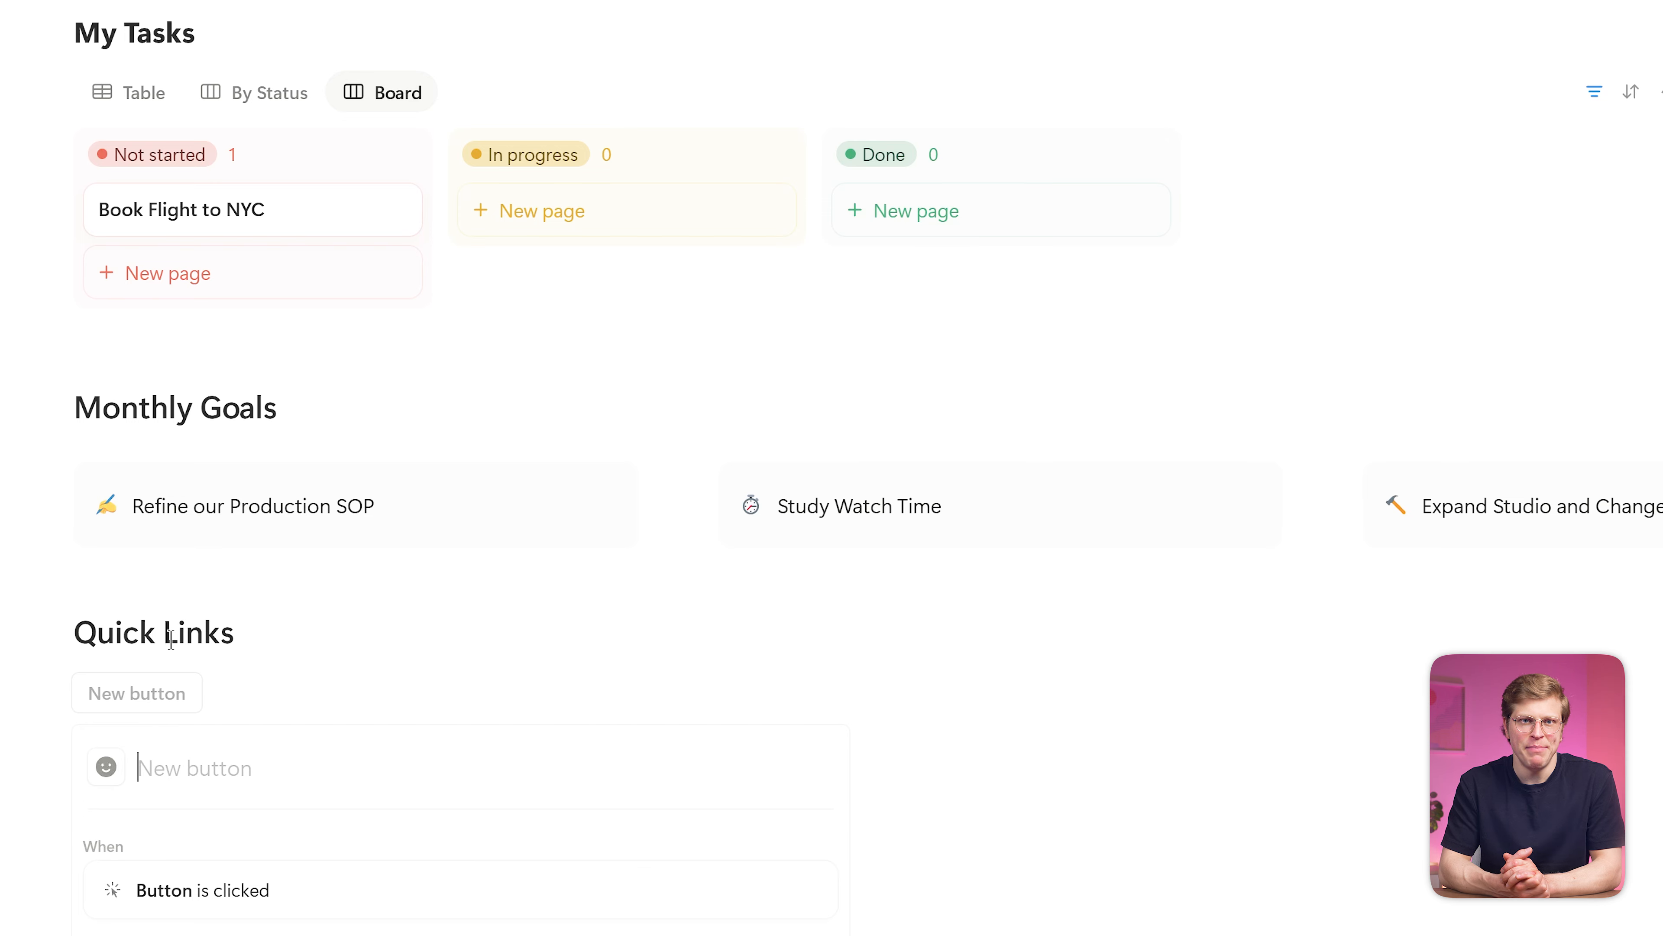
pyautogui.scroll(-4, 867, 468)
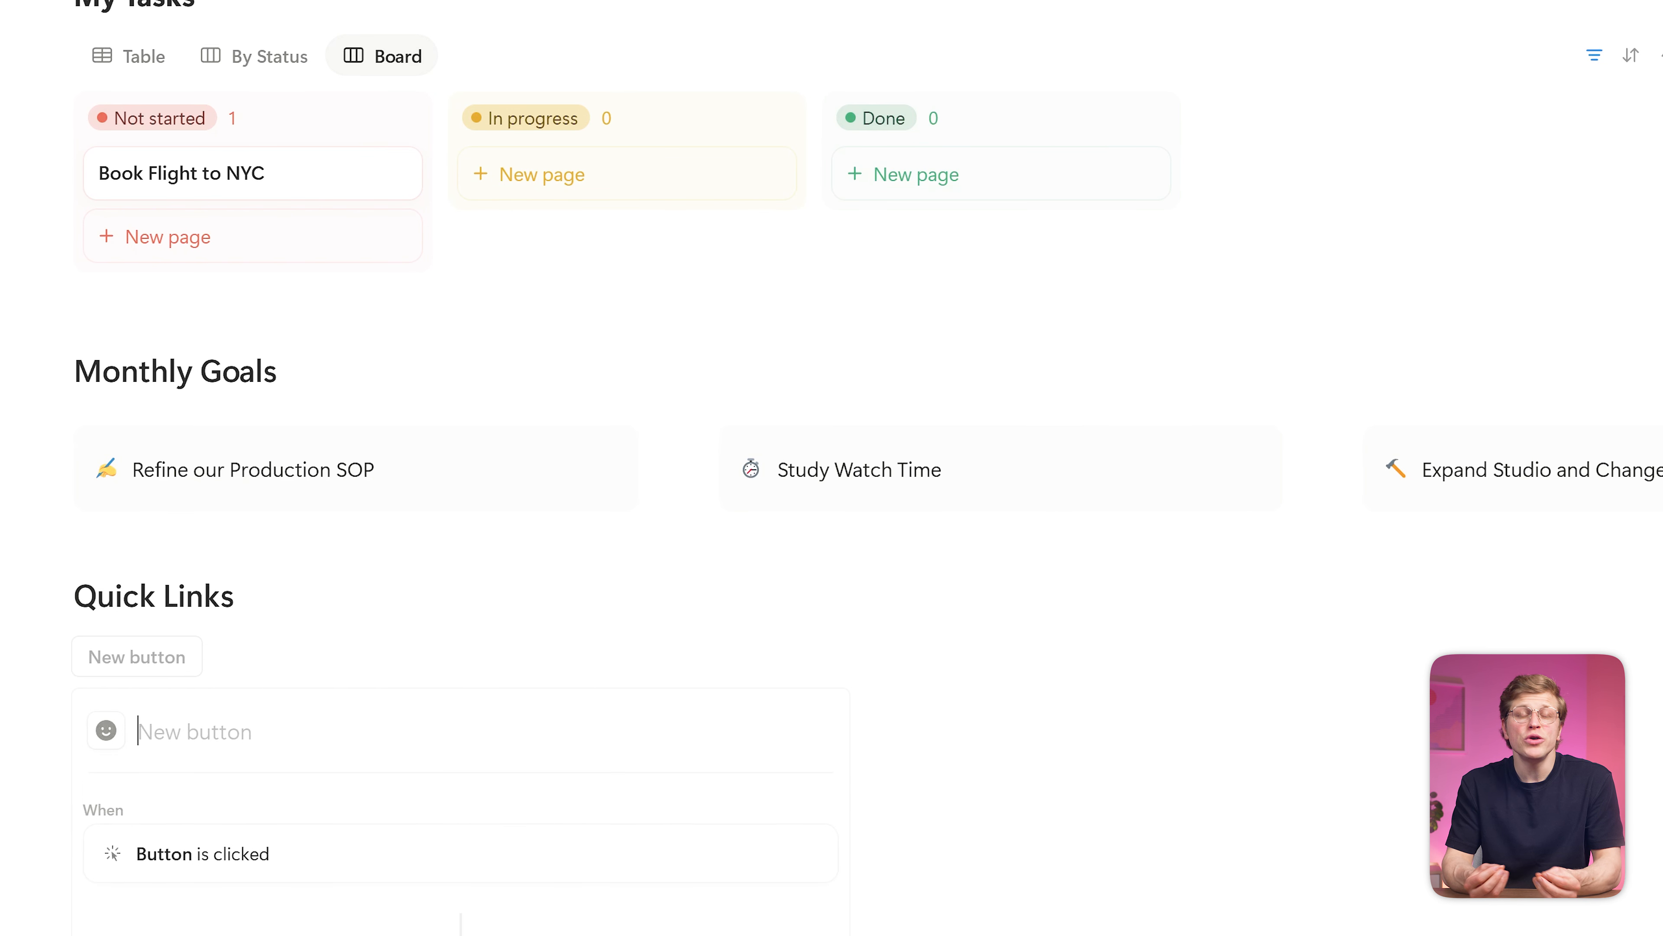
pyautogui.scroll(-1, 868, 468)
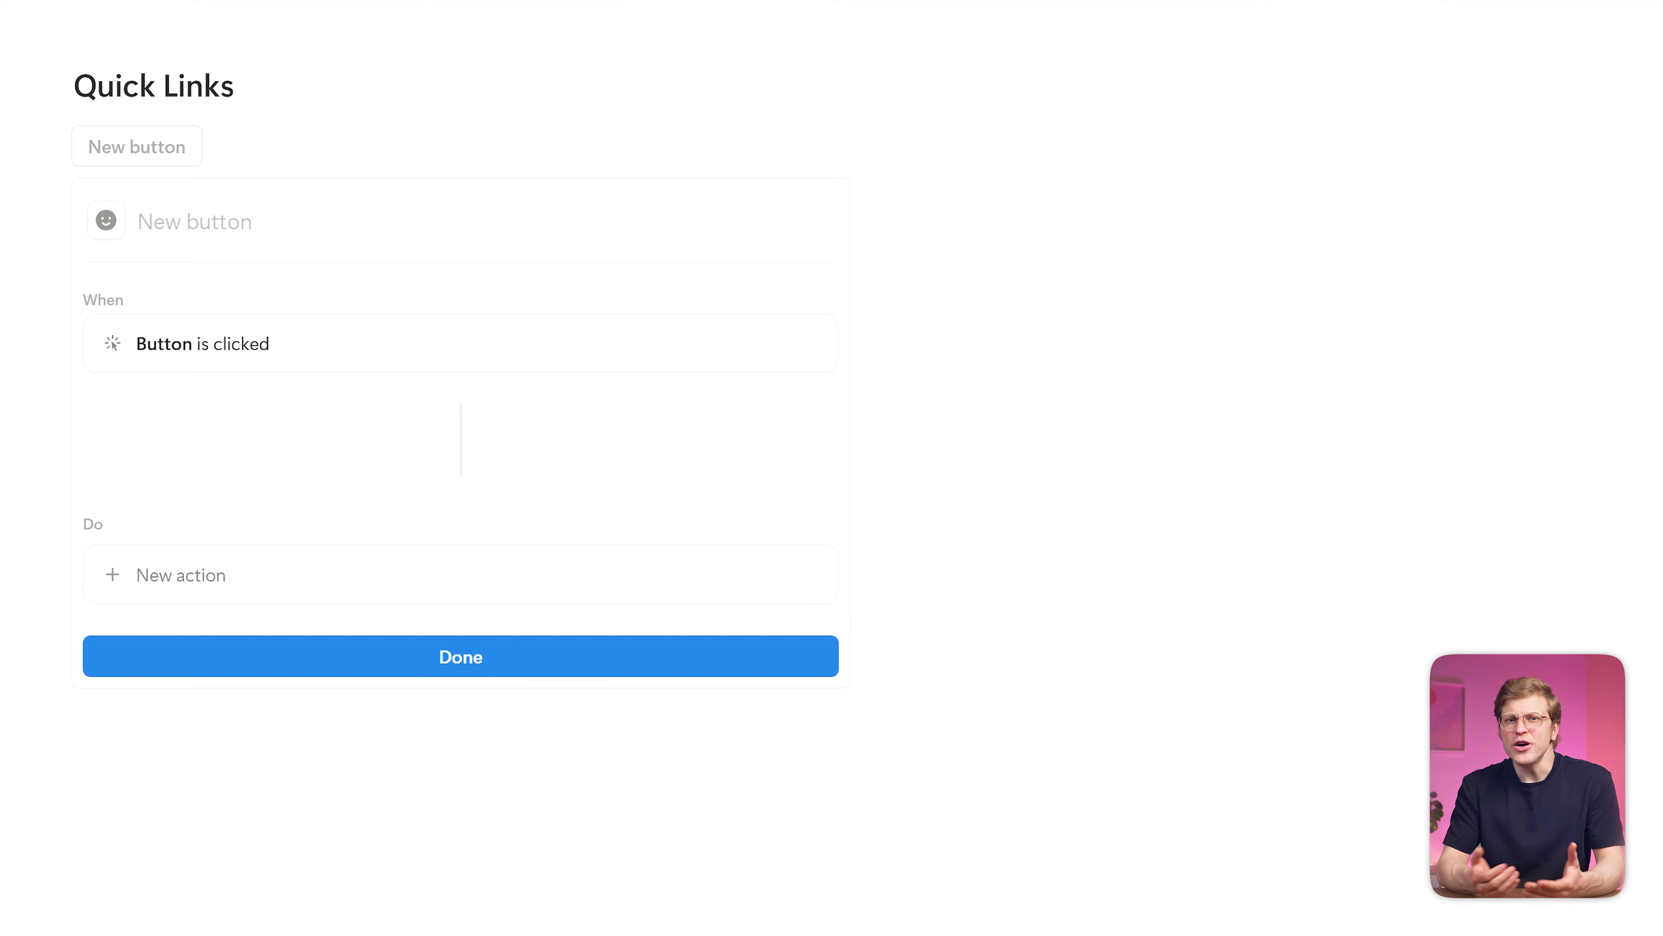
pyautogui.click(187, 582)
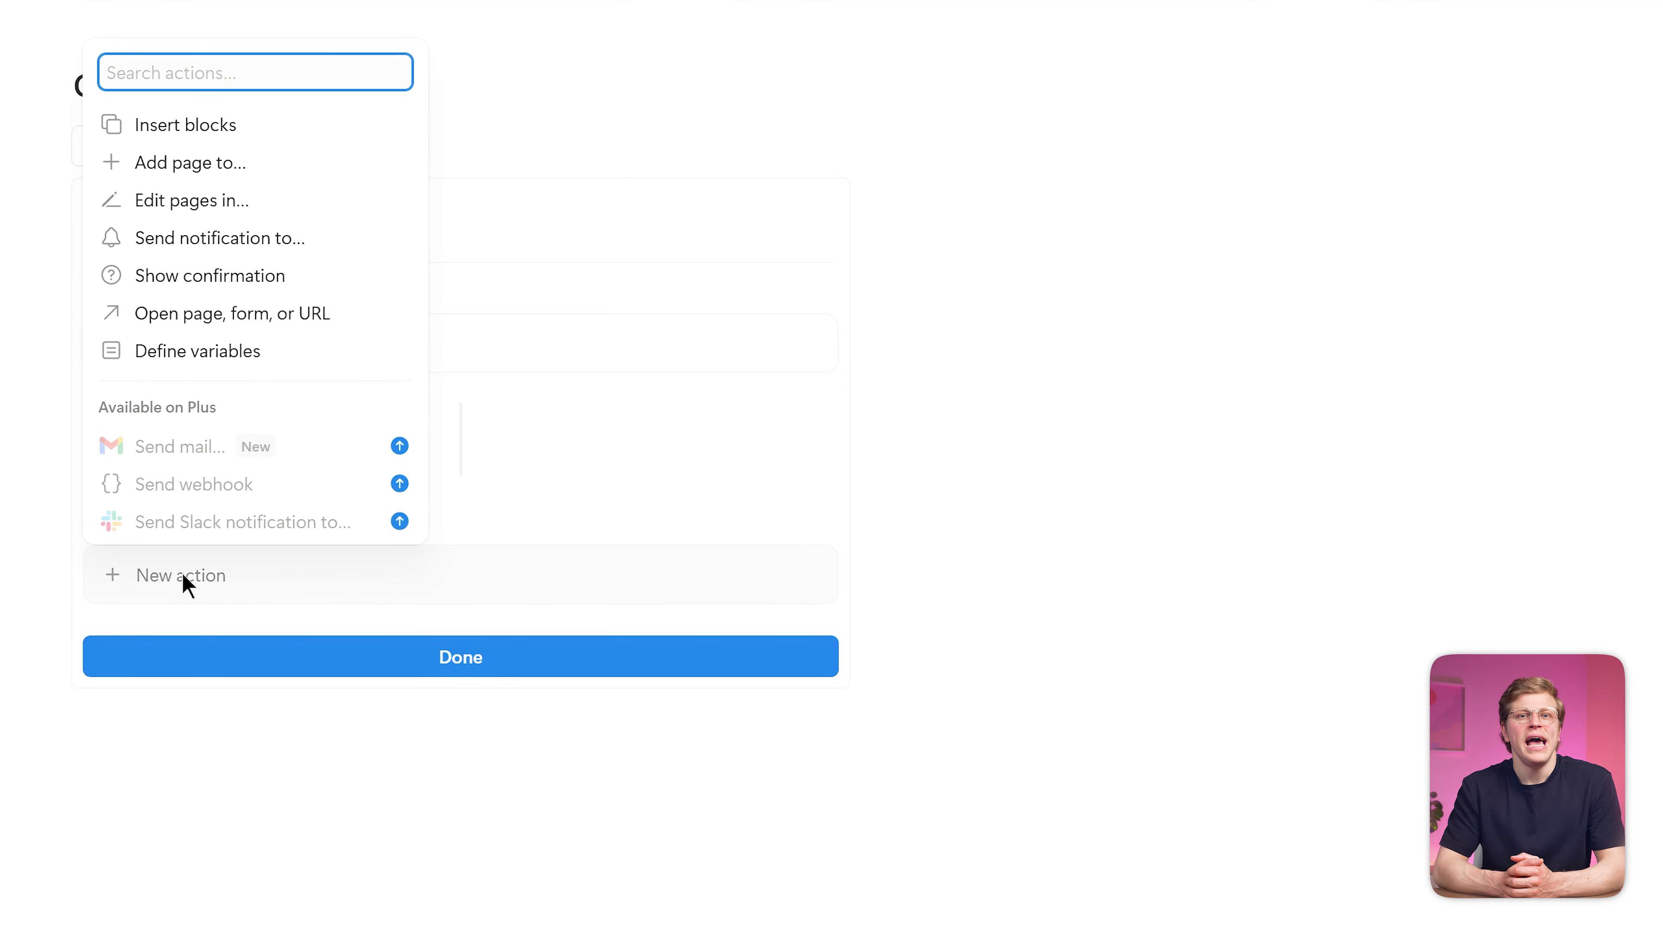
pyautogui.click(296, 315)
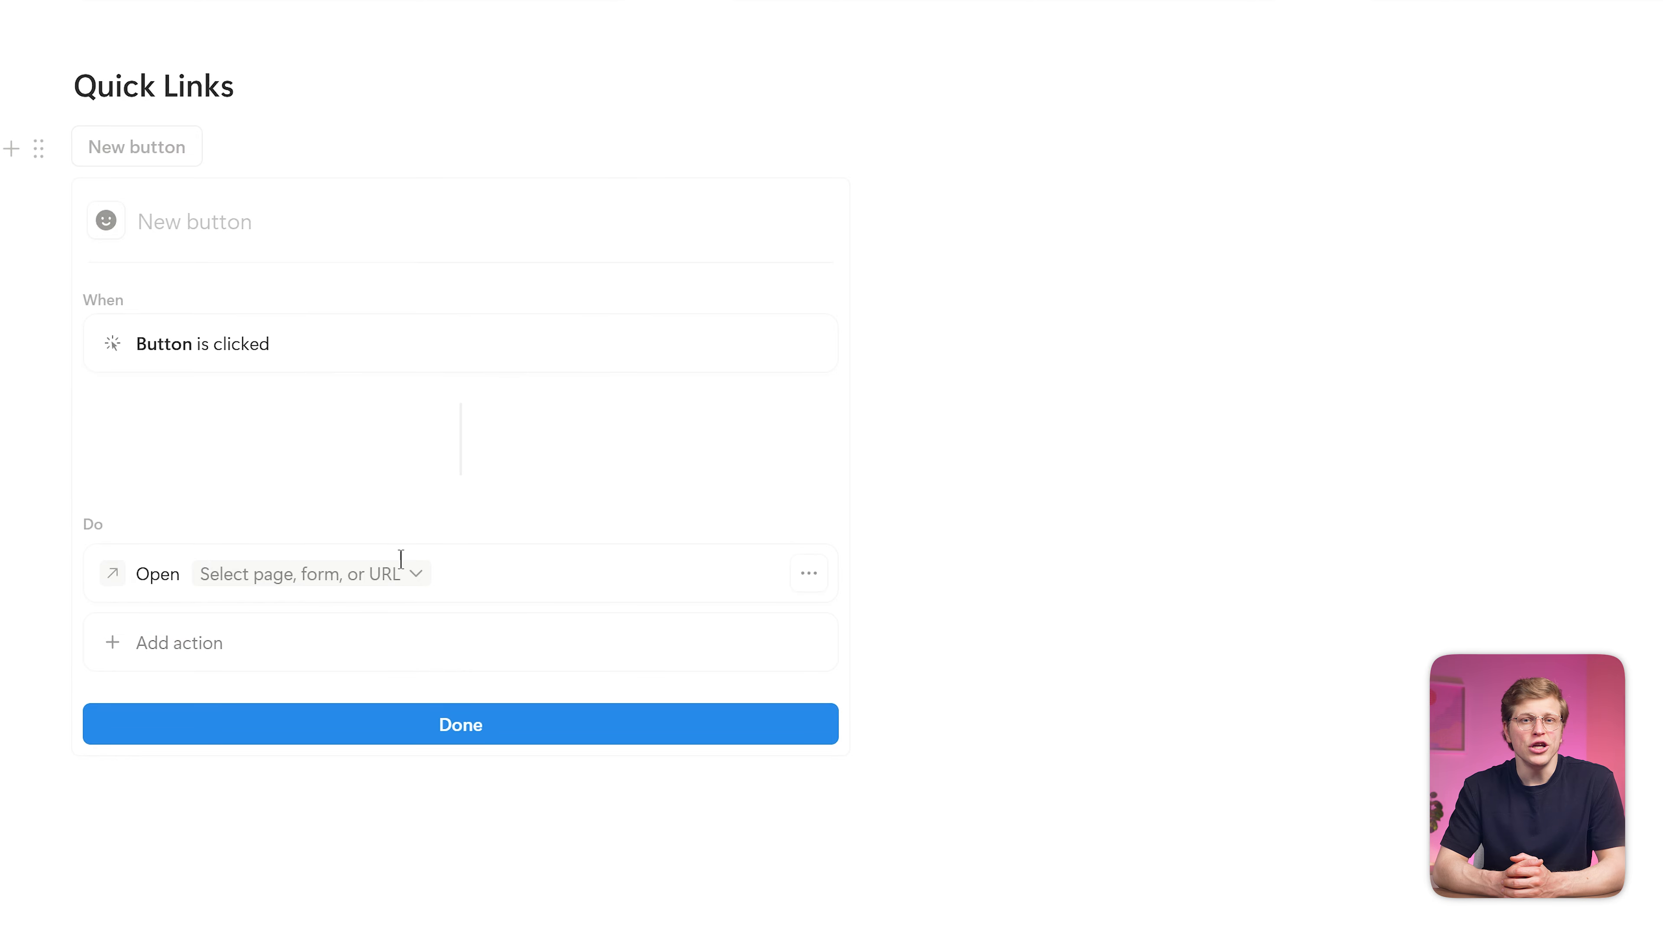
pyautogui.click(413, 575)
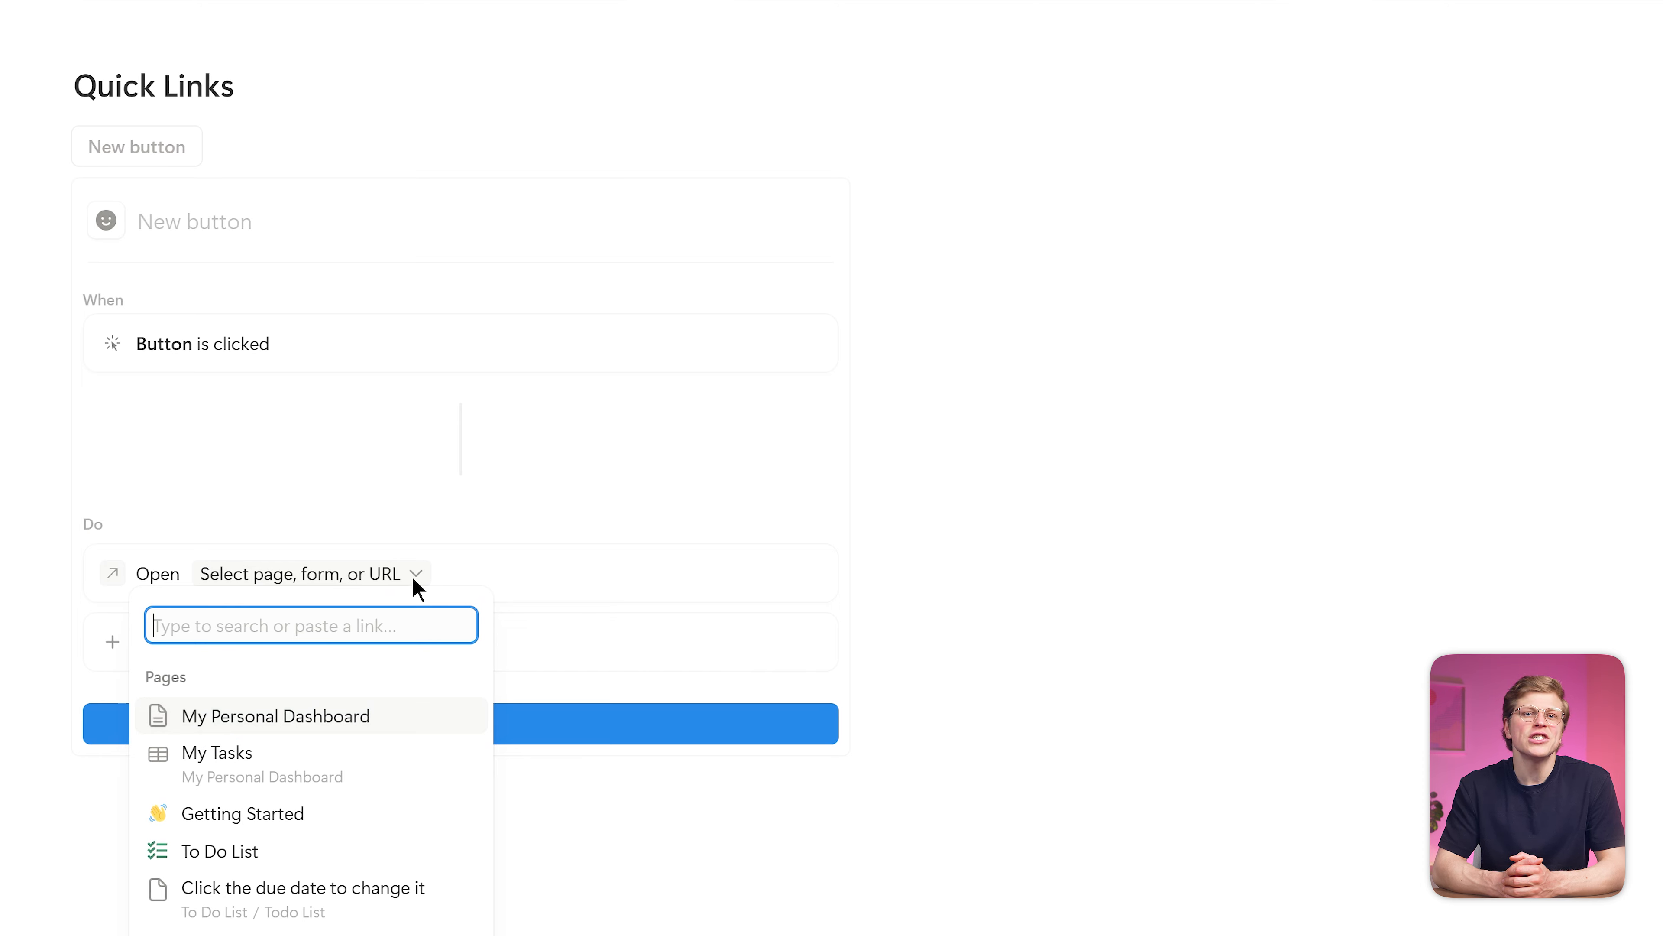
pyautogui.write('https://www.wsj.com/')
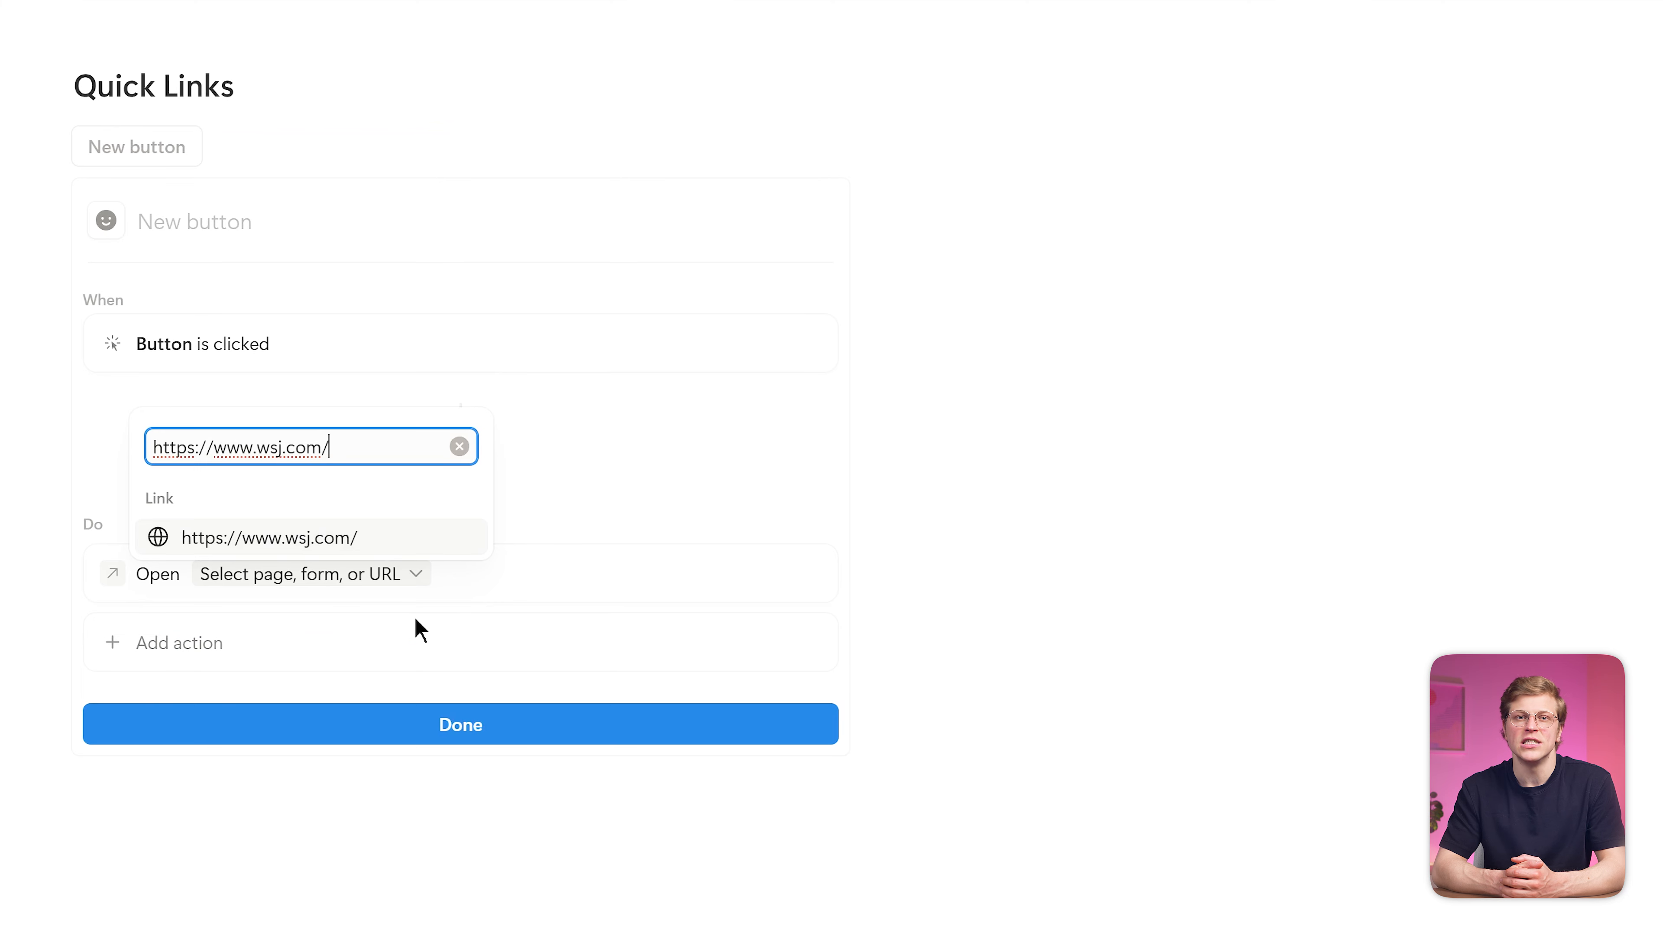
pyautogui.press('Return')
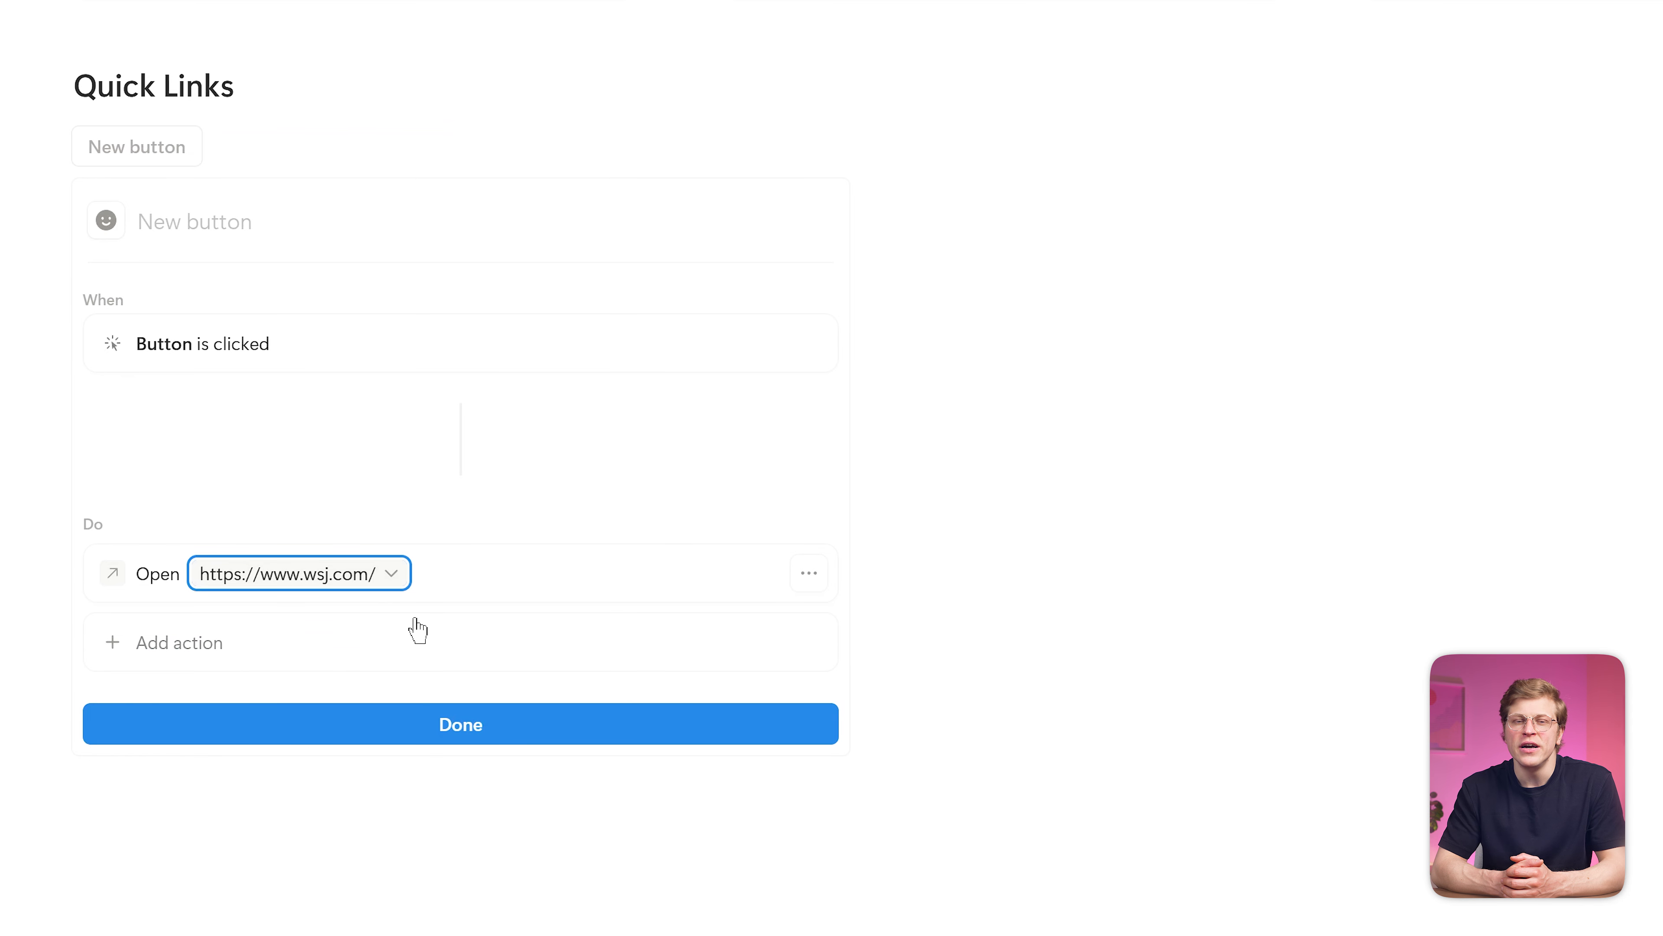
pyautogui.click(494, 726)
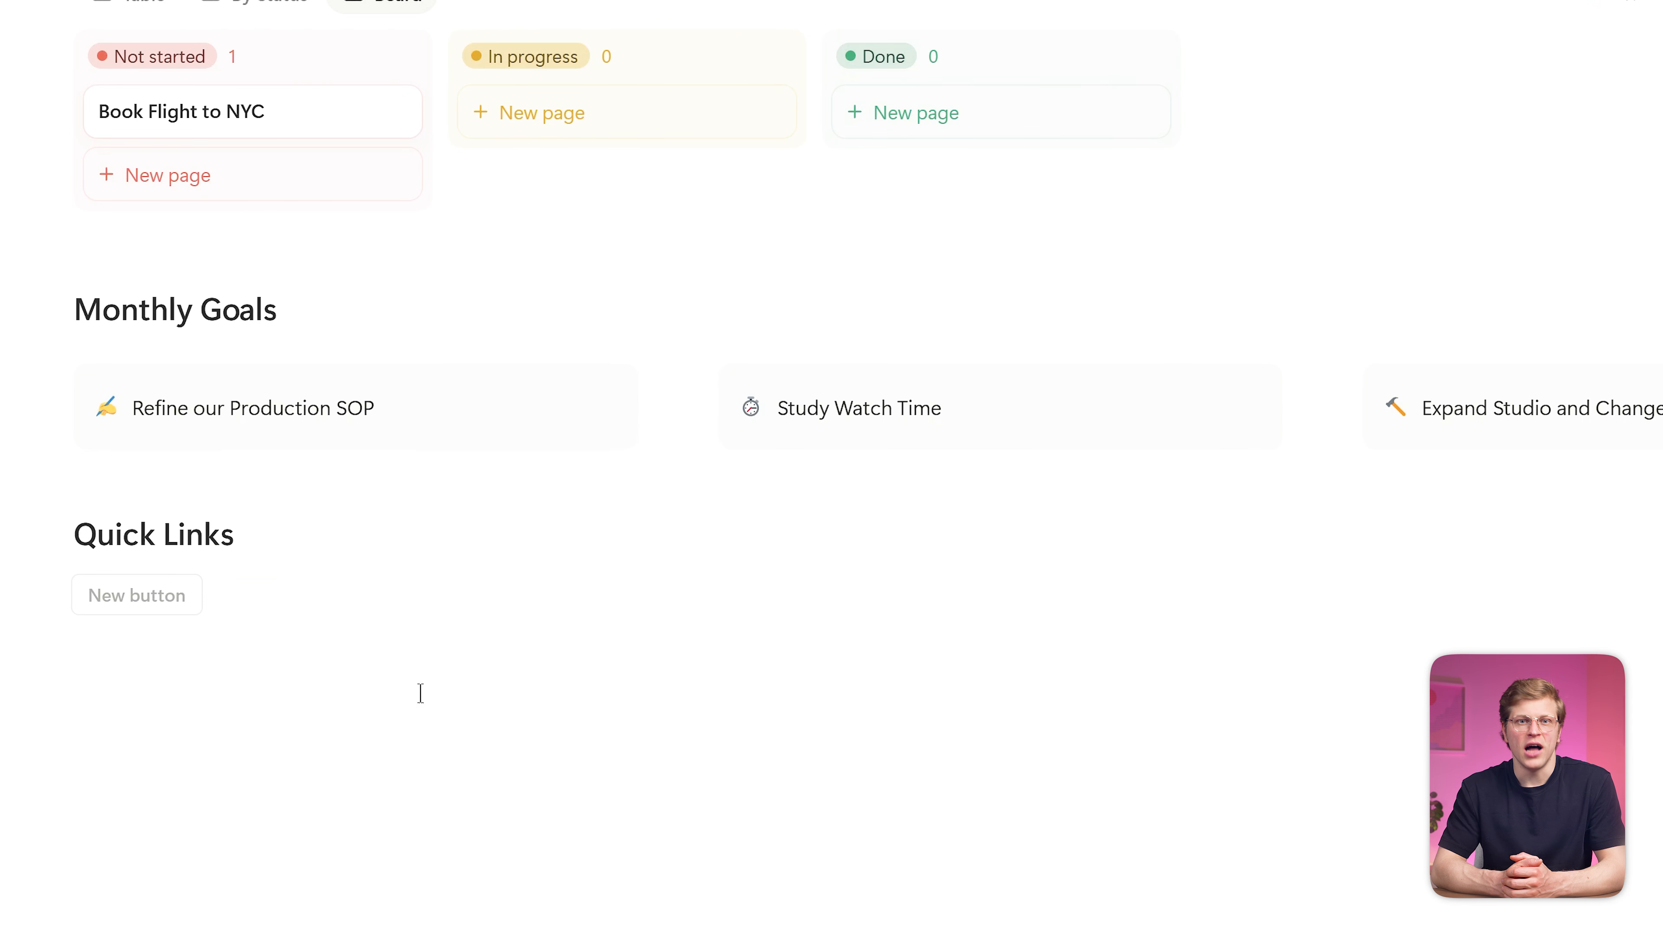
pyautogui.click(223, 595)
pyautogui.write('WSJ')
pyautogui.scroll(-1, 1523, 583)
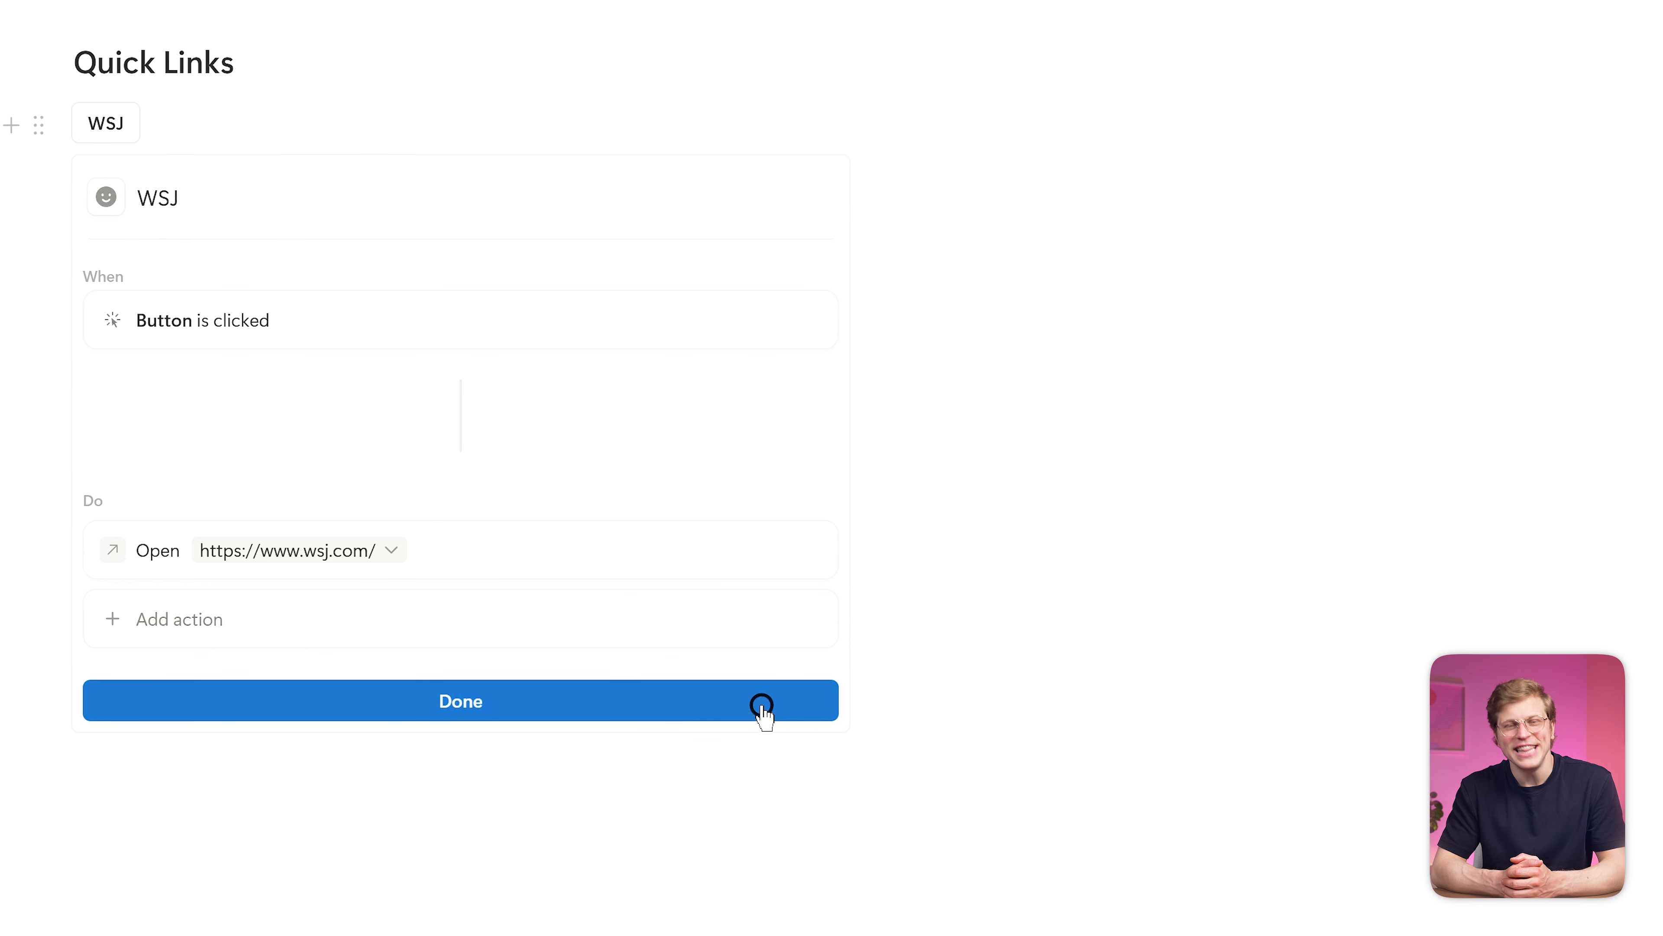
pyautogui.click(761, 705)
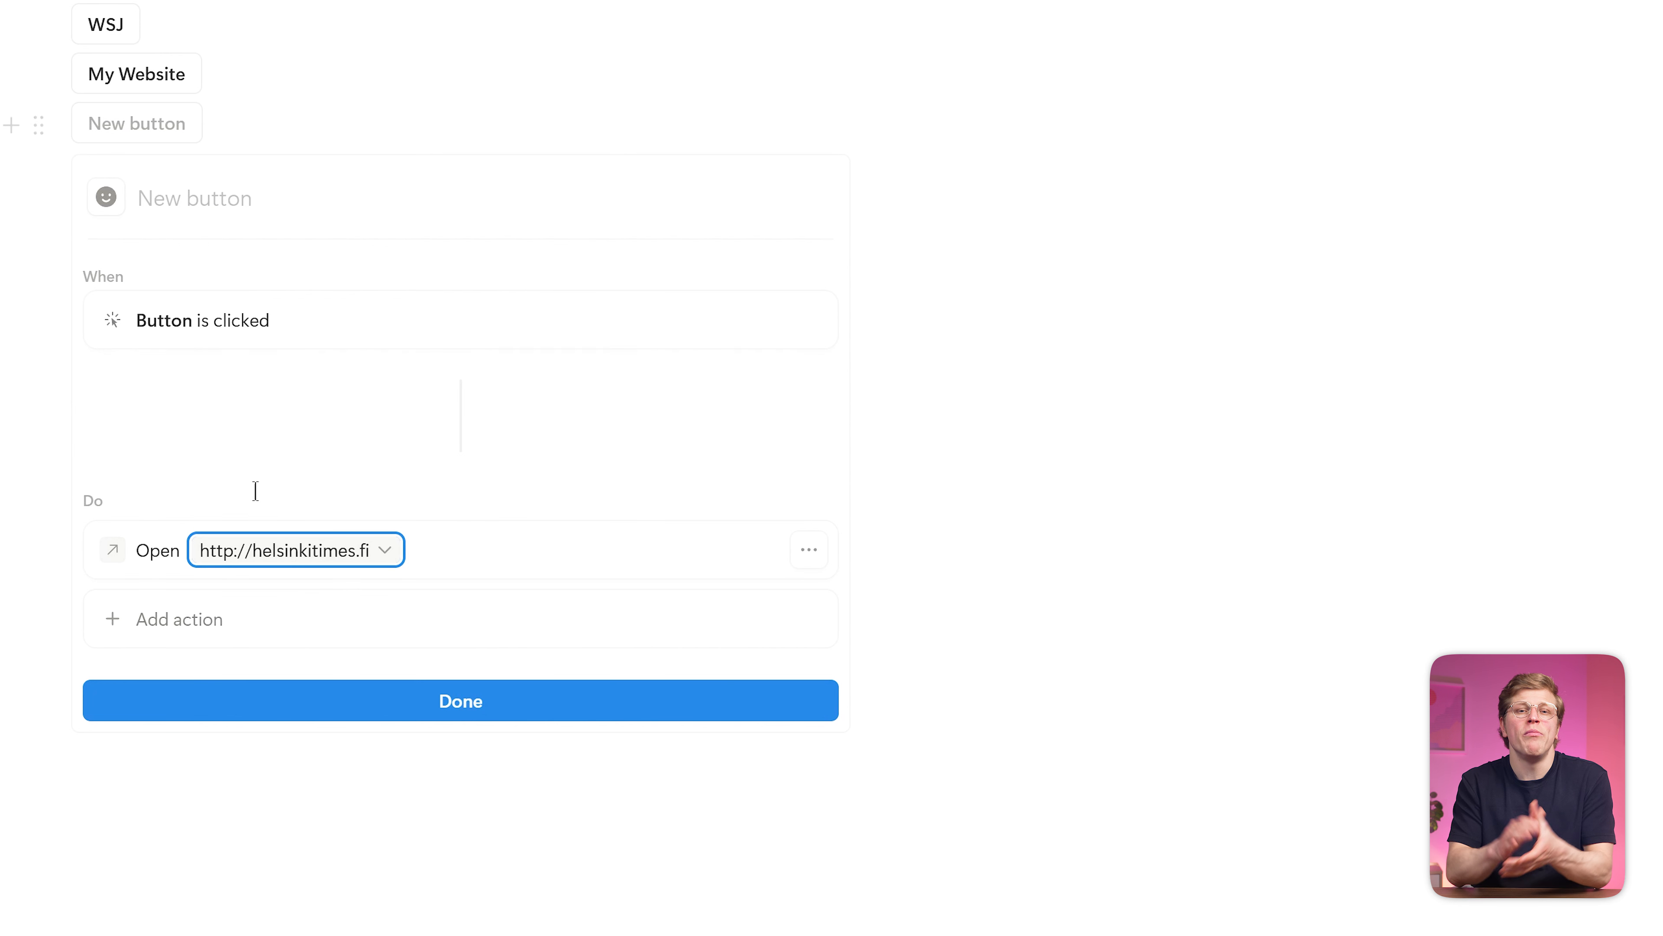
pyautogui.write('Helsinki Times')
pyautogui.click(620, 699)
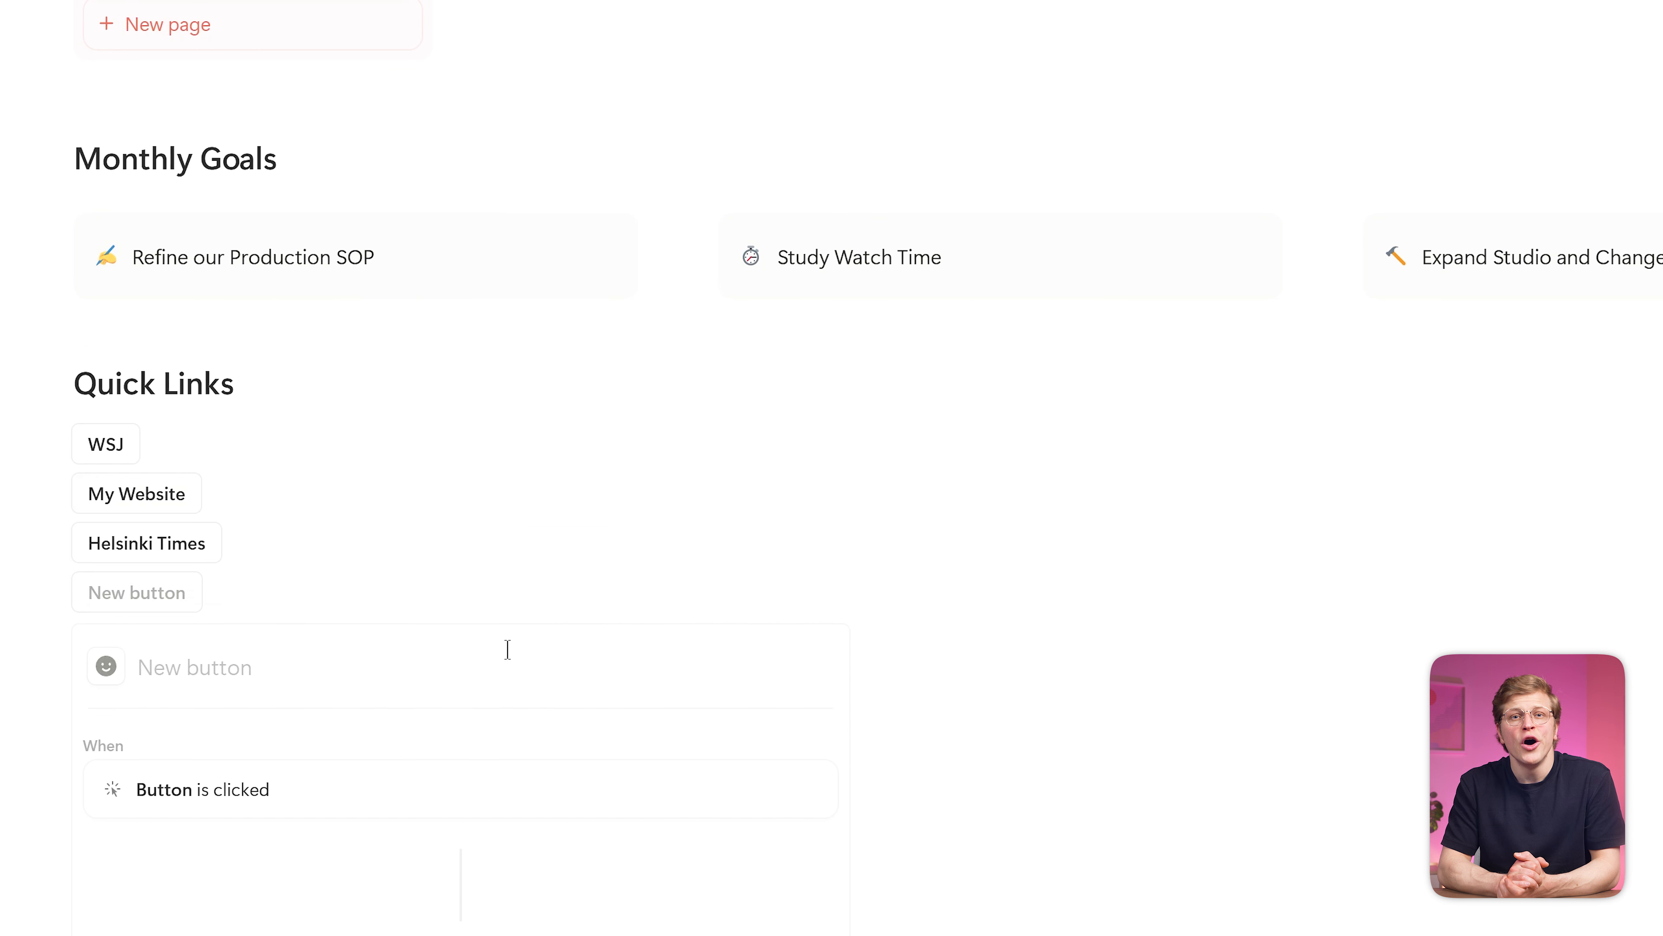
pyautogui.write('Claude')
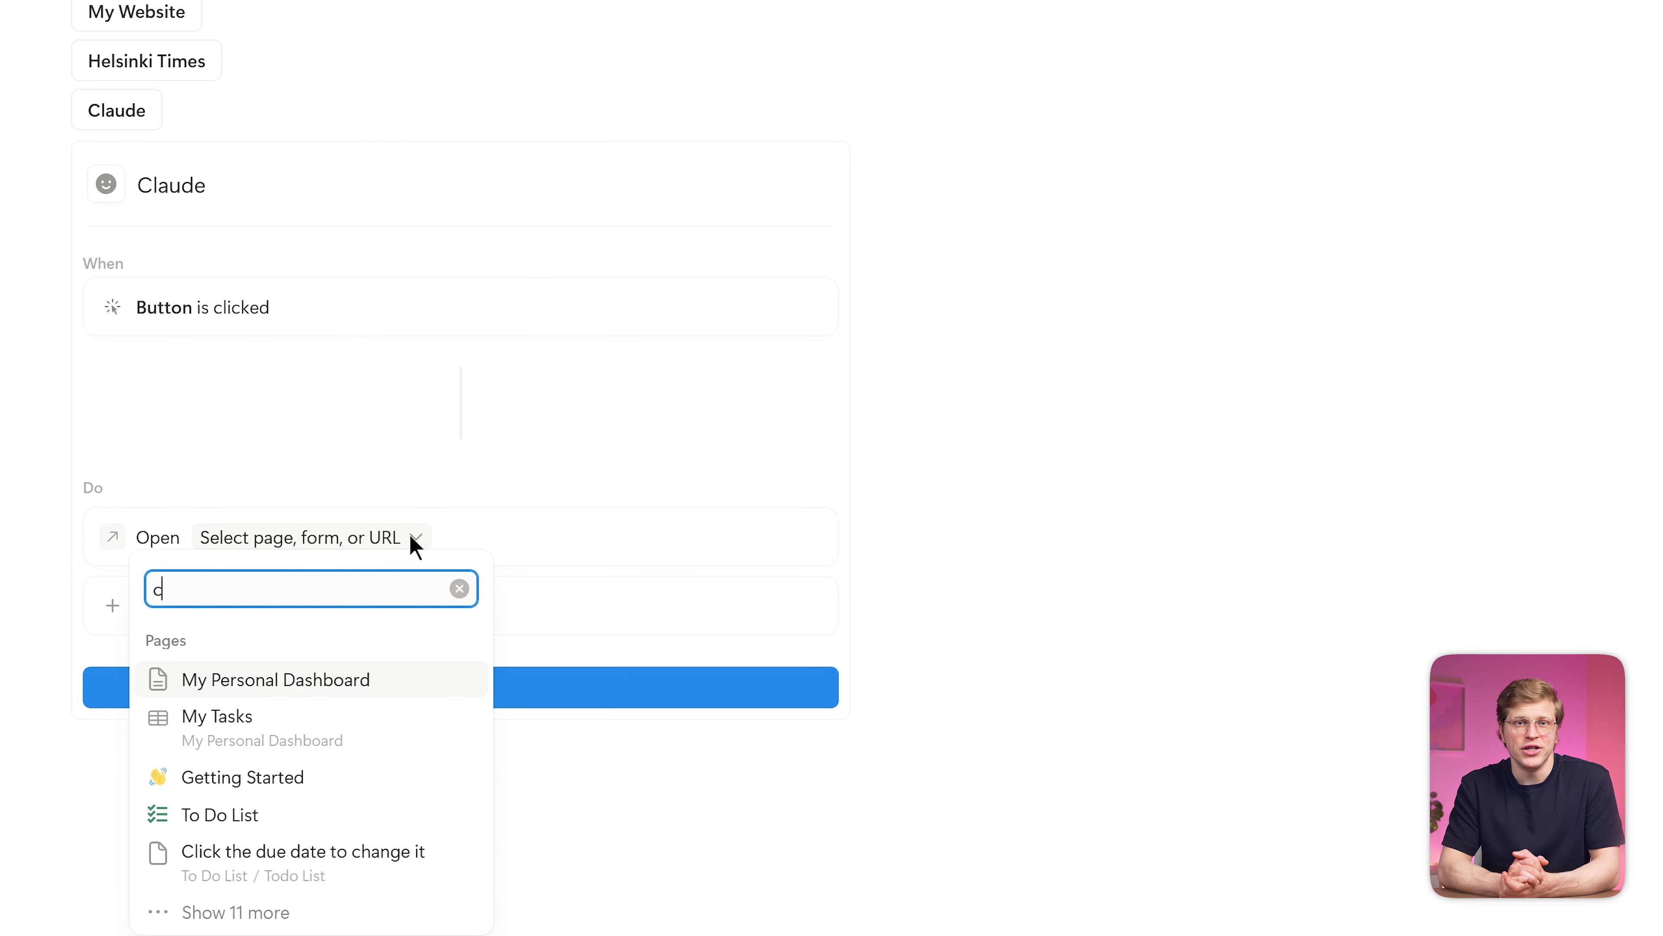
pyautogui.write('laude.ai/new')
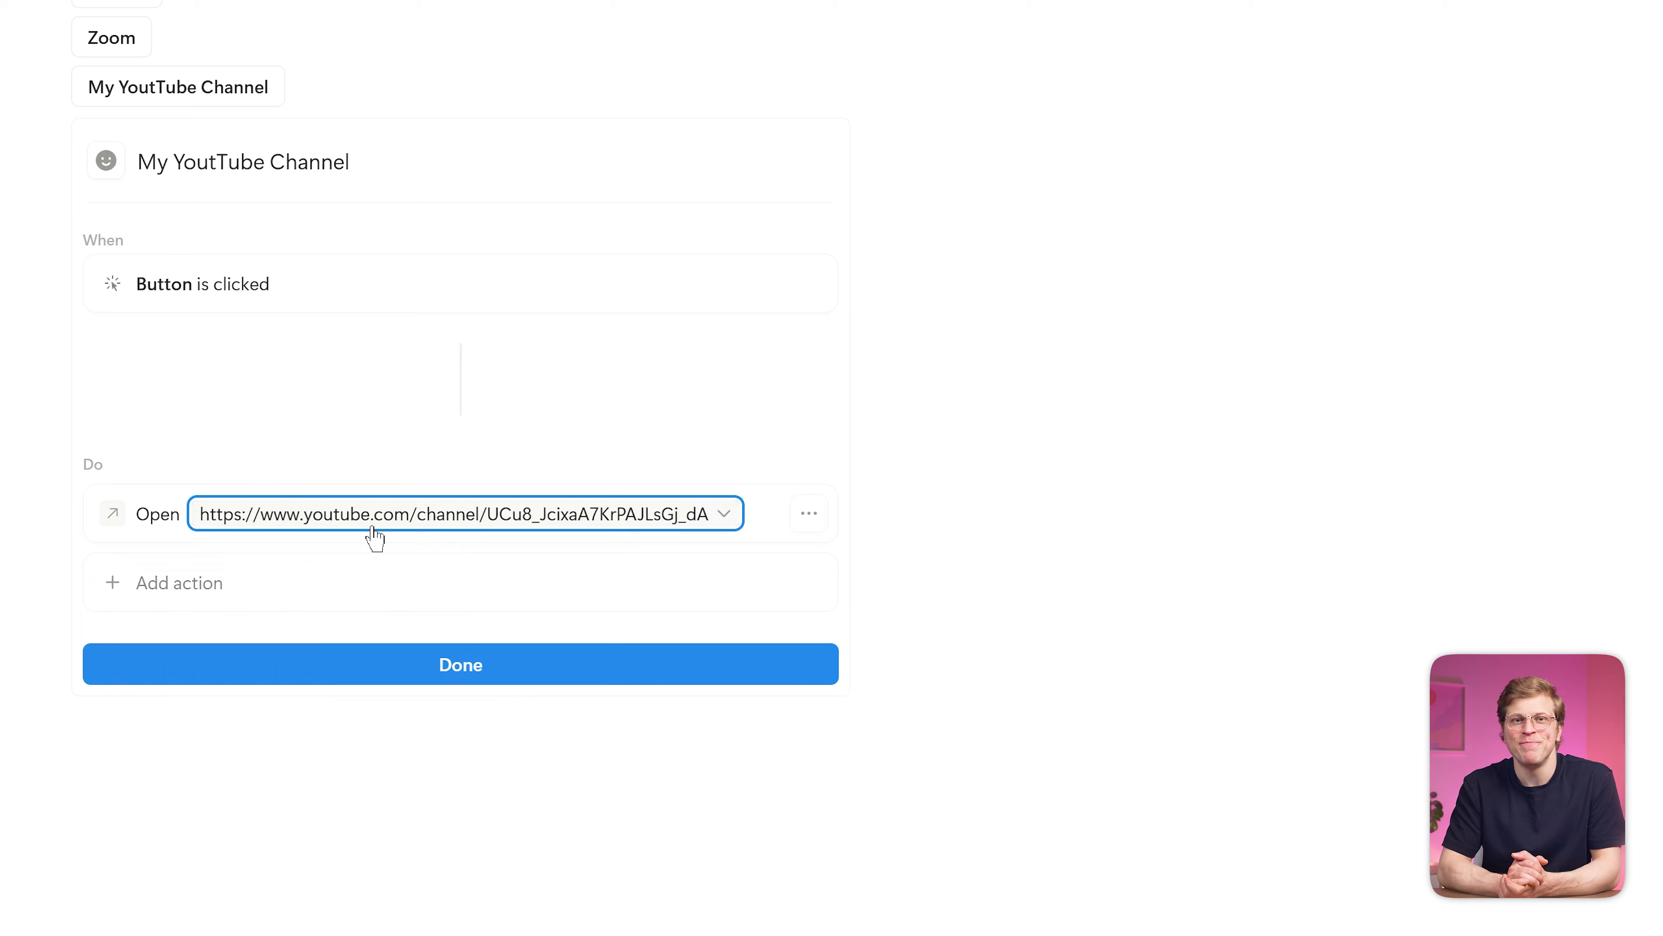
pyautogui.click(509, 664)
# Arrange the Quick Links buttons in two-column rows: WSJ with My Website, Helsinki Times with Claude, and Zoom with My YoutTube Channel
pyautogui.moveTo(50, 441); pyautogui.dragTo(1586, 420)
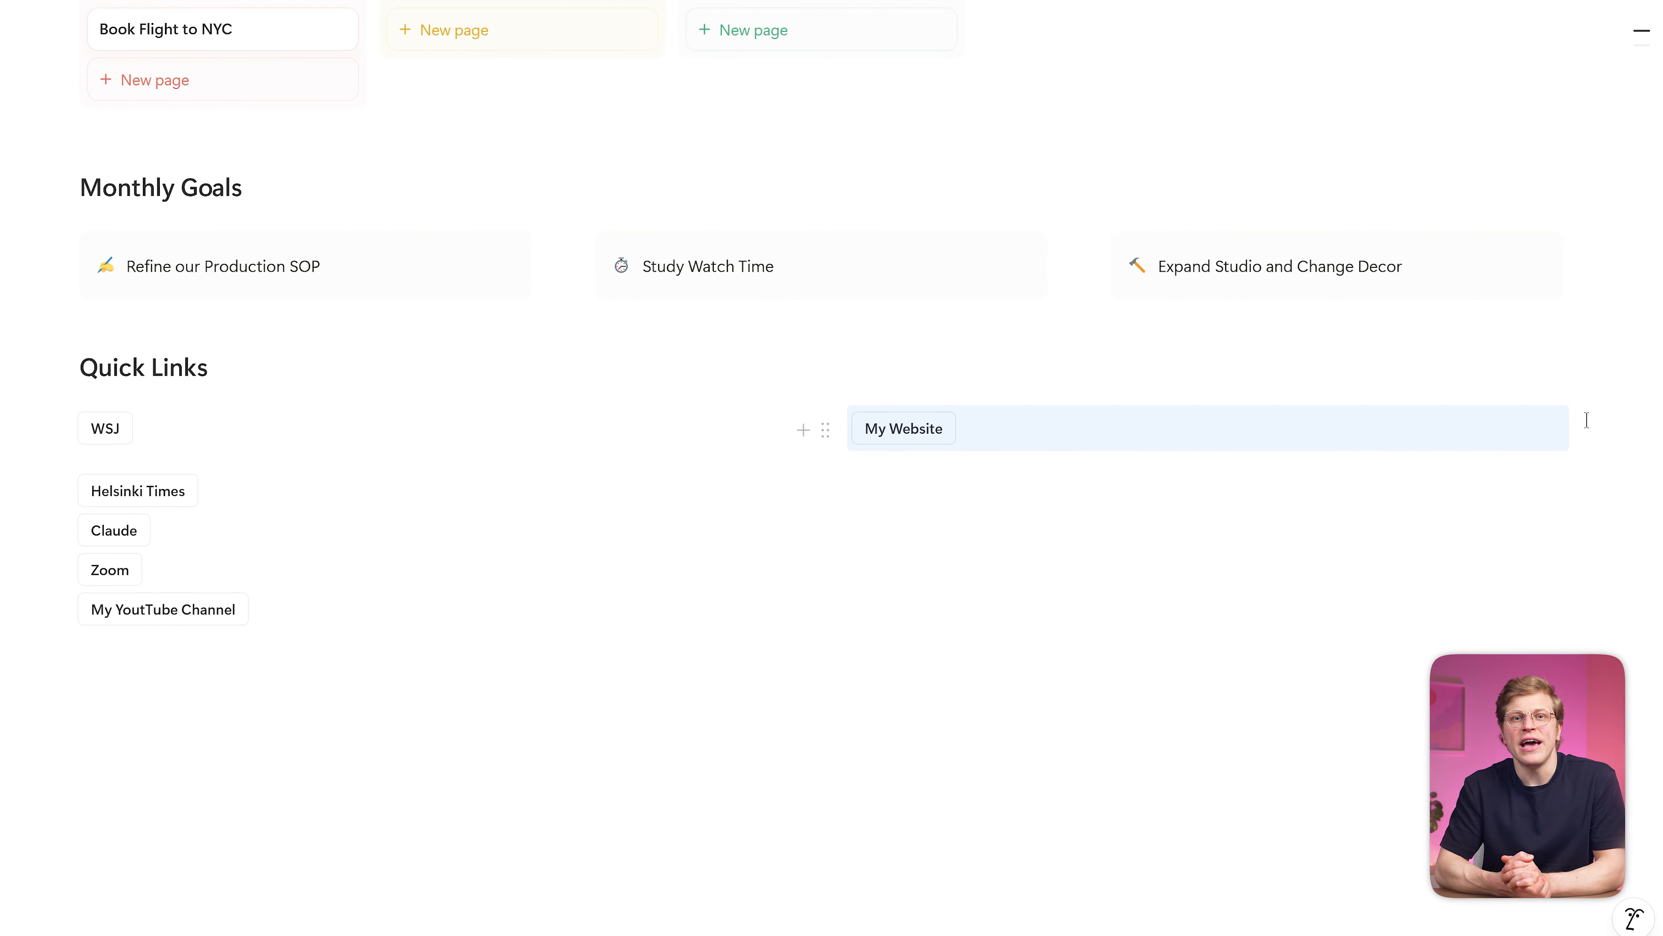
pyautogui.moveTo(52, 531); pyautogui.dragTo(1589, 492)
pyautogui.moveTo(52, 608); pyautogui.dragTo(1591, 574)
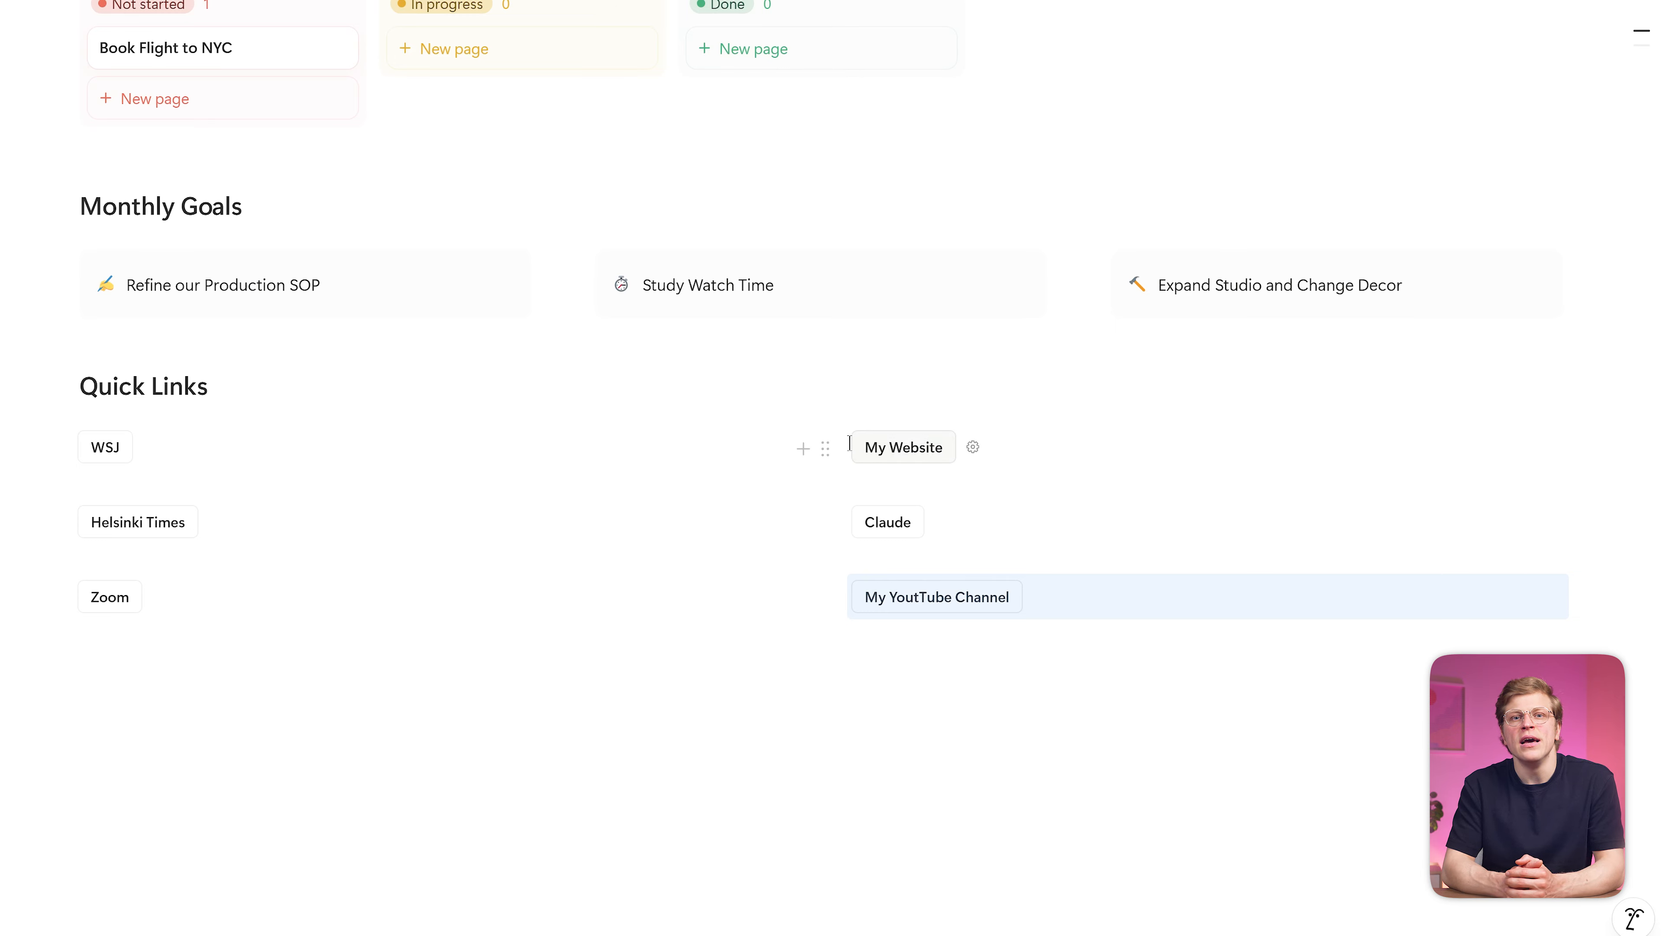
# Narrow the first column in all three Quick Links rows so the paired buttons sit close together in alignment
pyautogui.moveTo(819, 431); pyautogui.dragTo(247, 448)
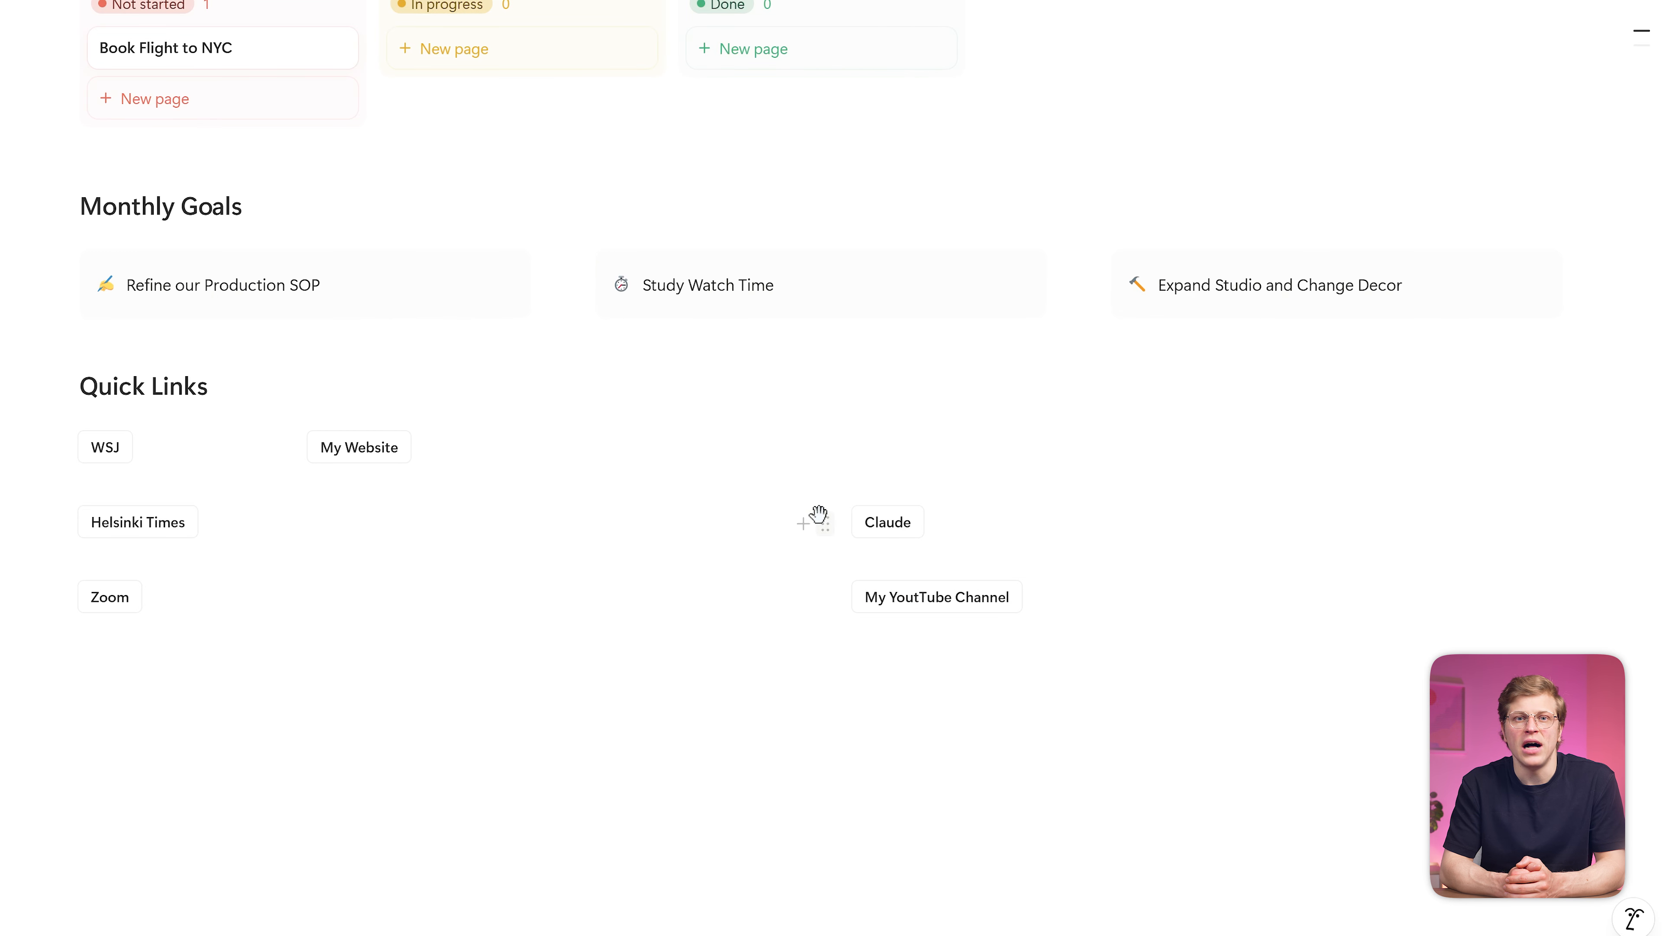
pyautogui.moveTo(816, 495); pyautogui.dragTo(293, 512)
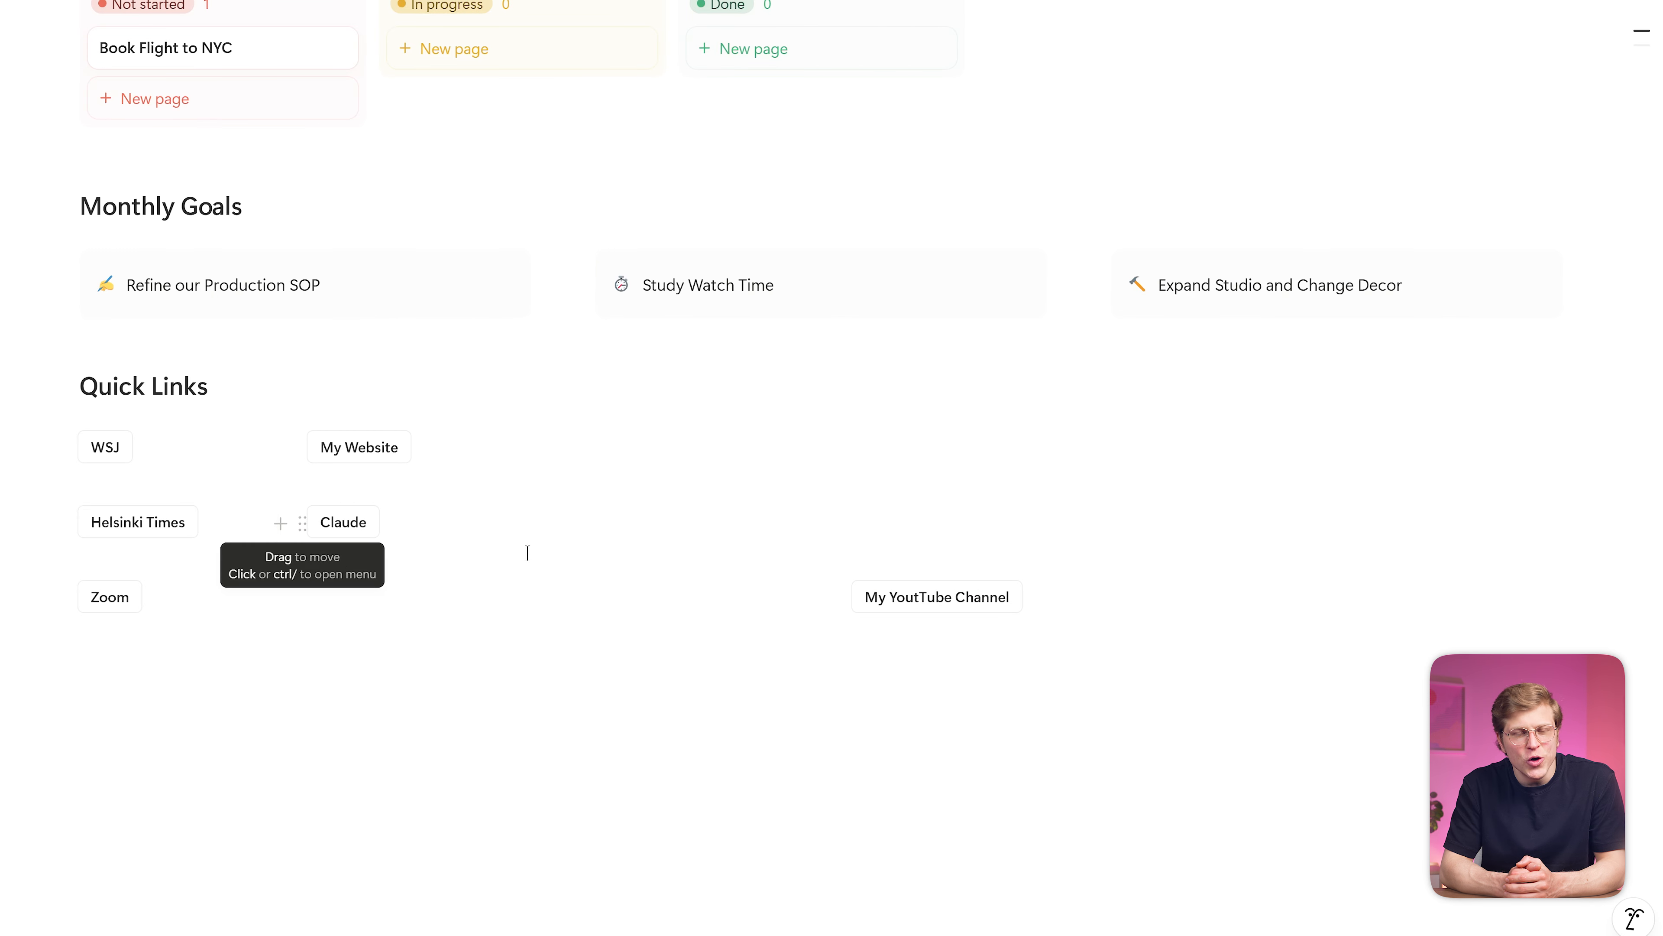
pyautogui.moveTo(816, 583); pyautogui.dragTo(282, 568)
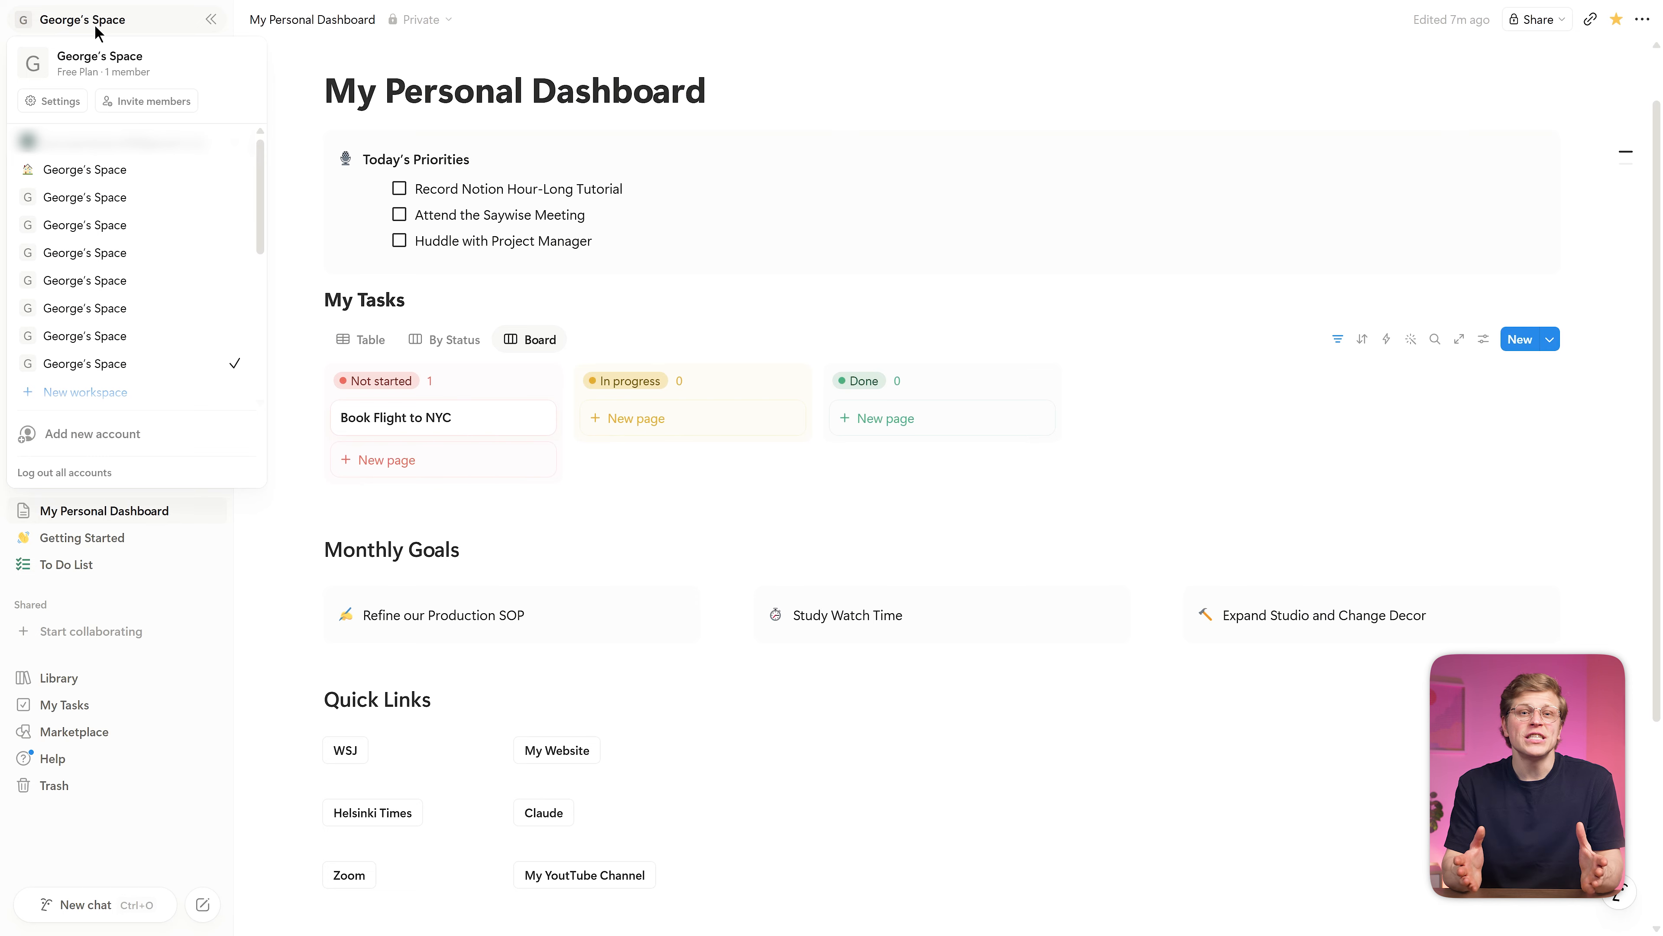
# Change the workspace appearance theme to Dark in the preferences and return to the dashboard
pyautogui.click(65, 101)
pyautogui.click(1250, 204)
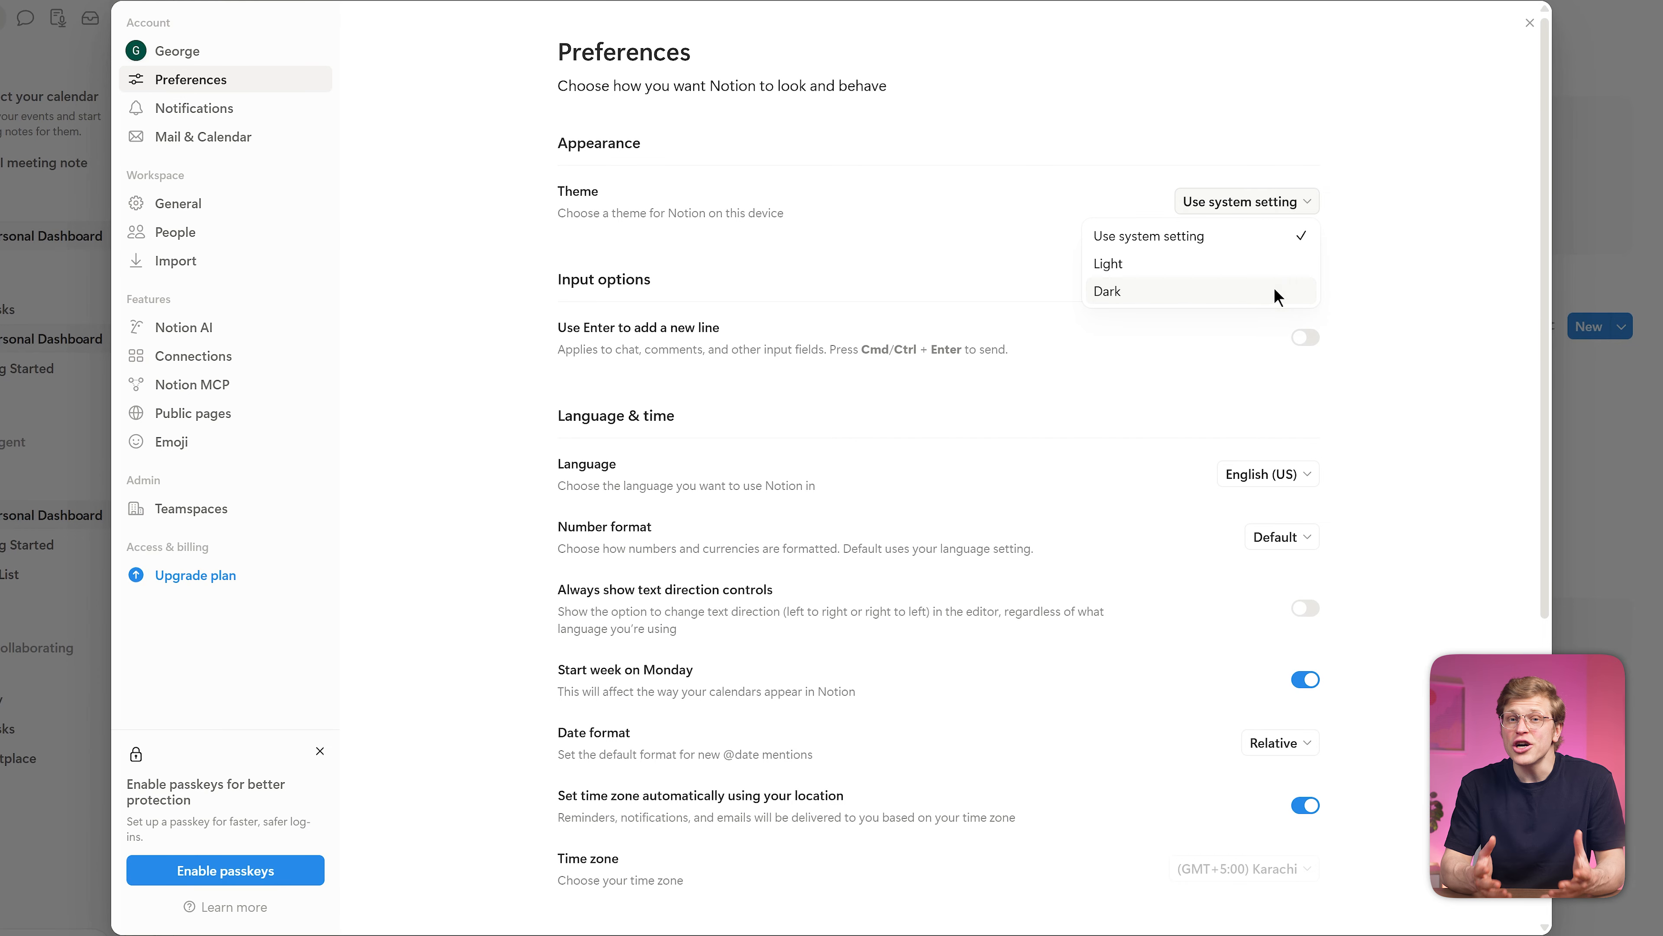
pyautogui.click(1274, 292)
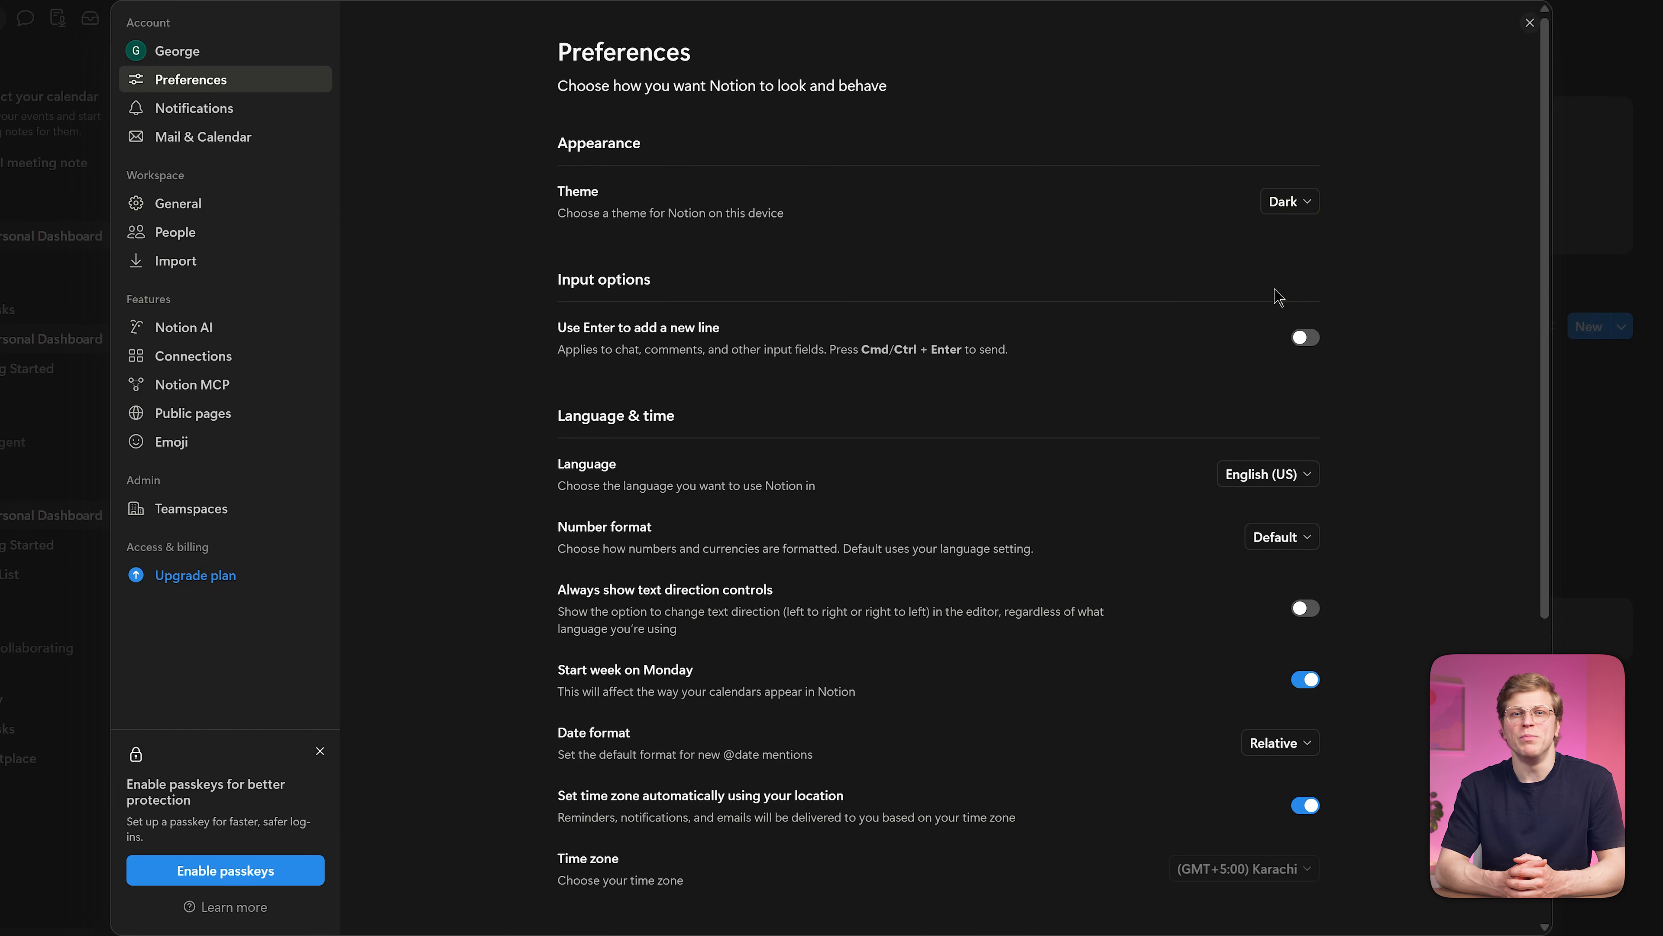
pyautogui.click(1530, 23)
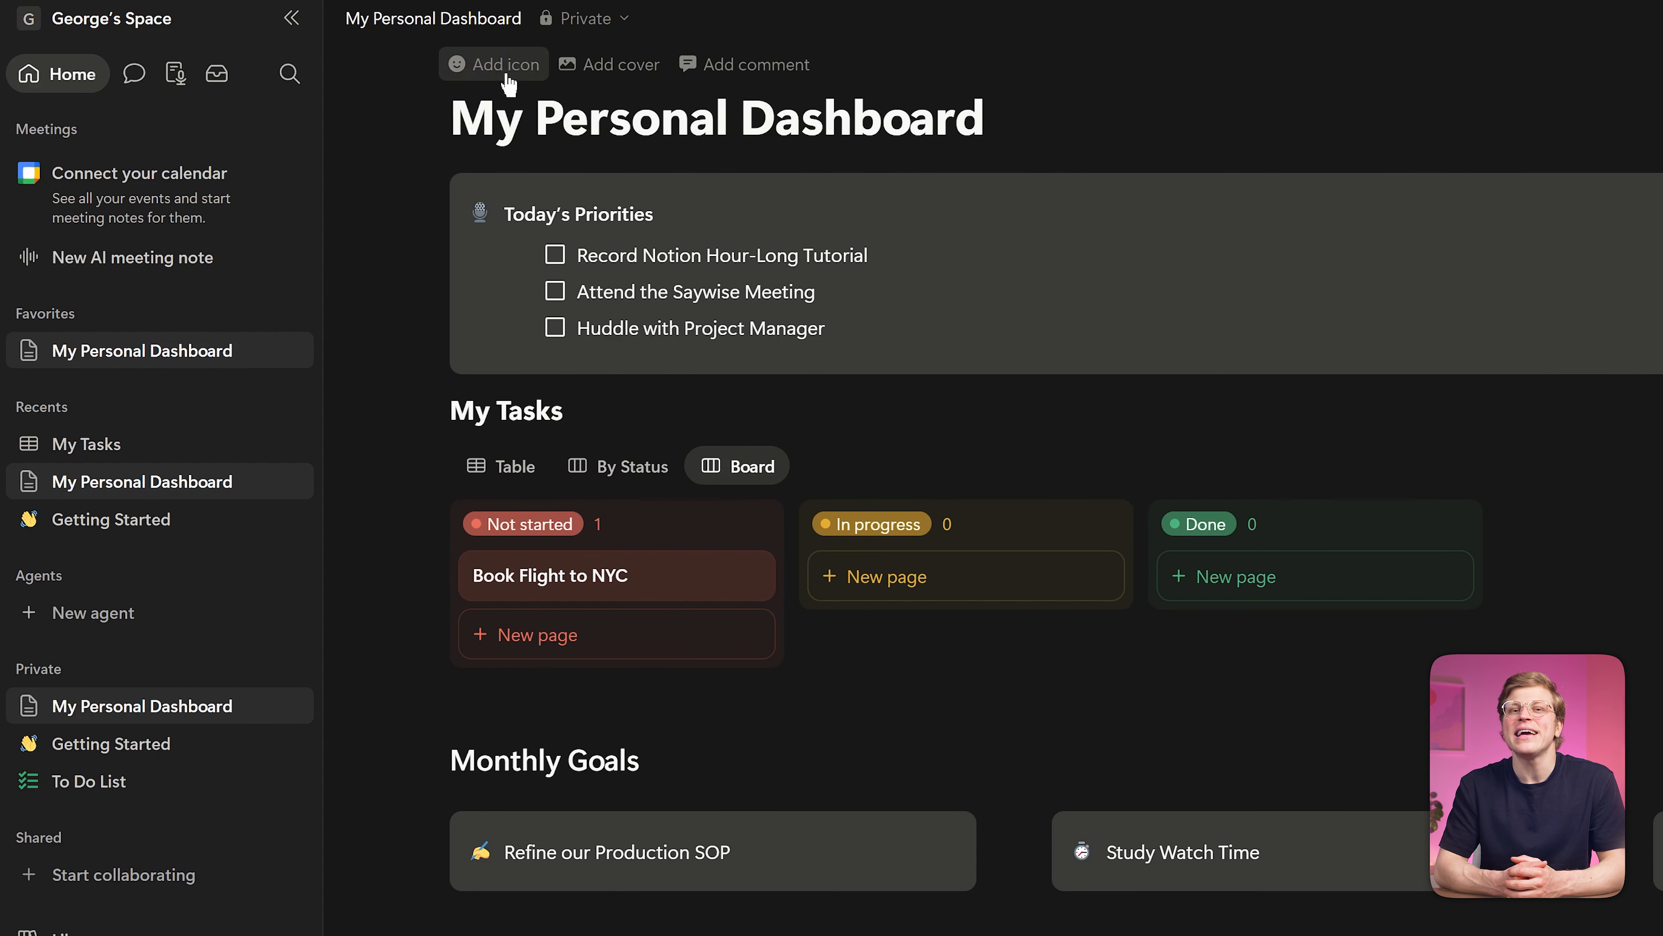
# Add a page icon to My Personal Dashboard, using the red "television play" icon
pyautogui.click(479, 60)
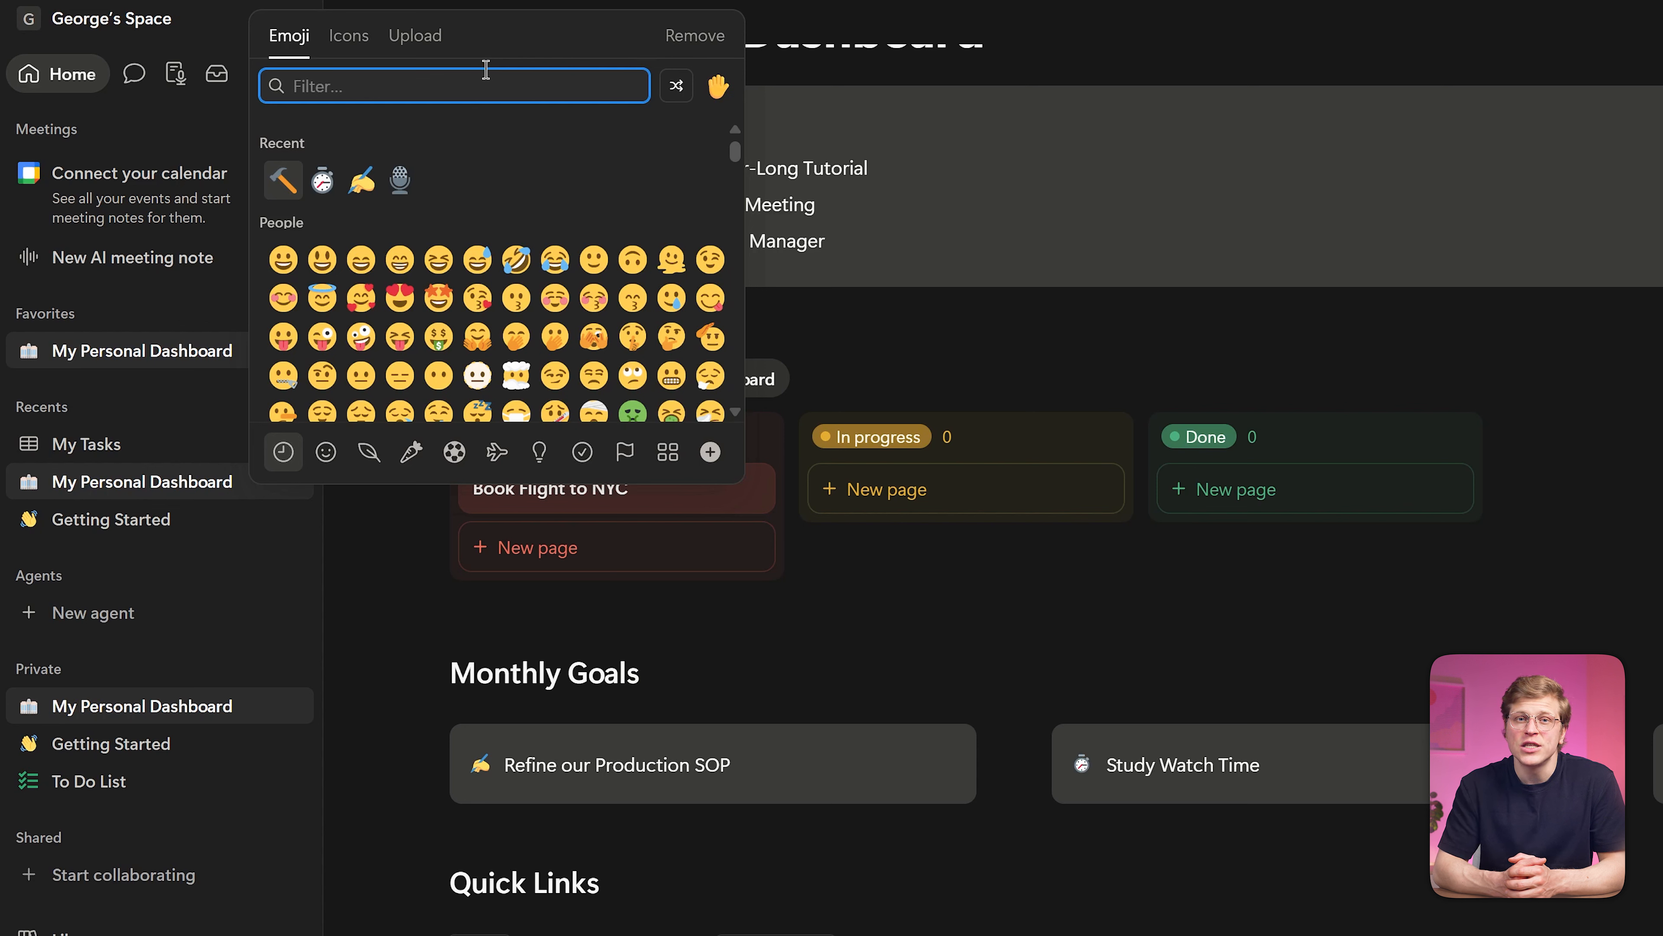
pyautogui.click(344, 34)
pyautogui.click(718, 86)
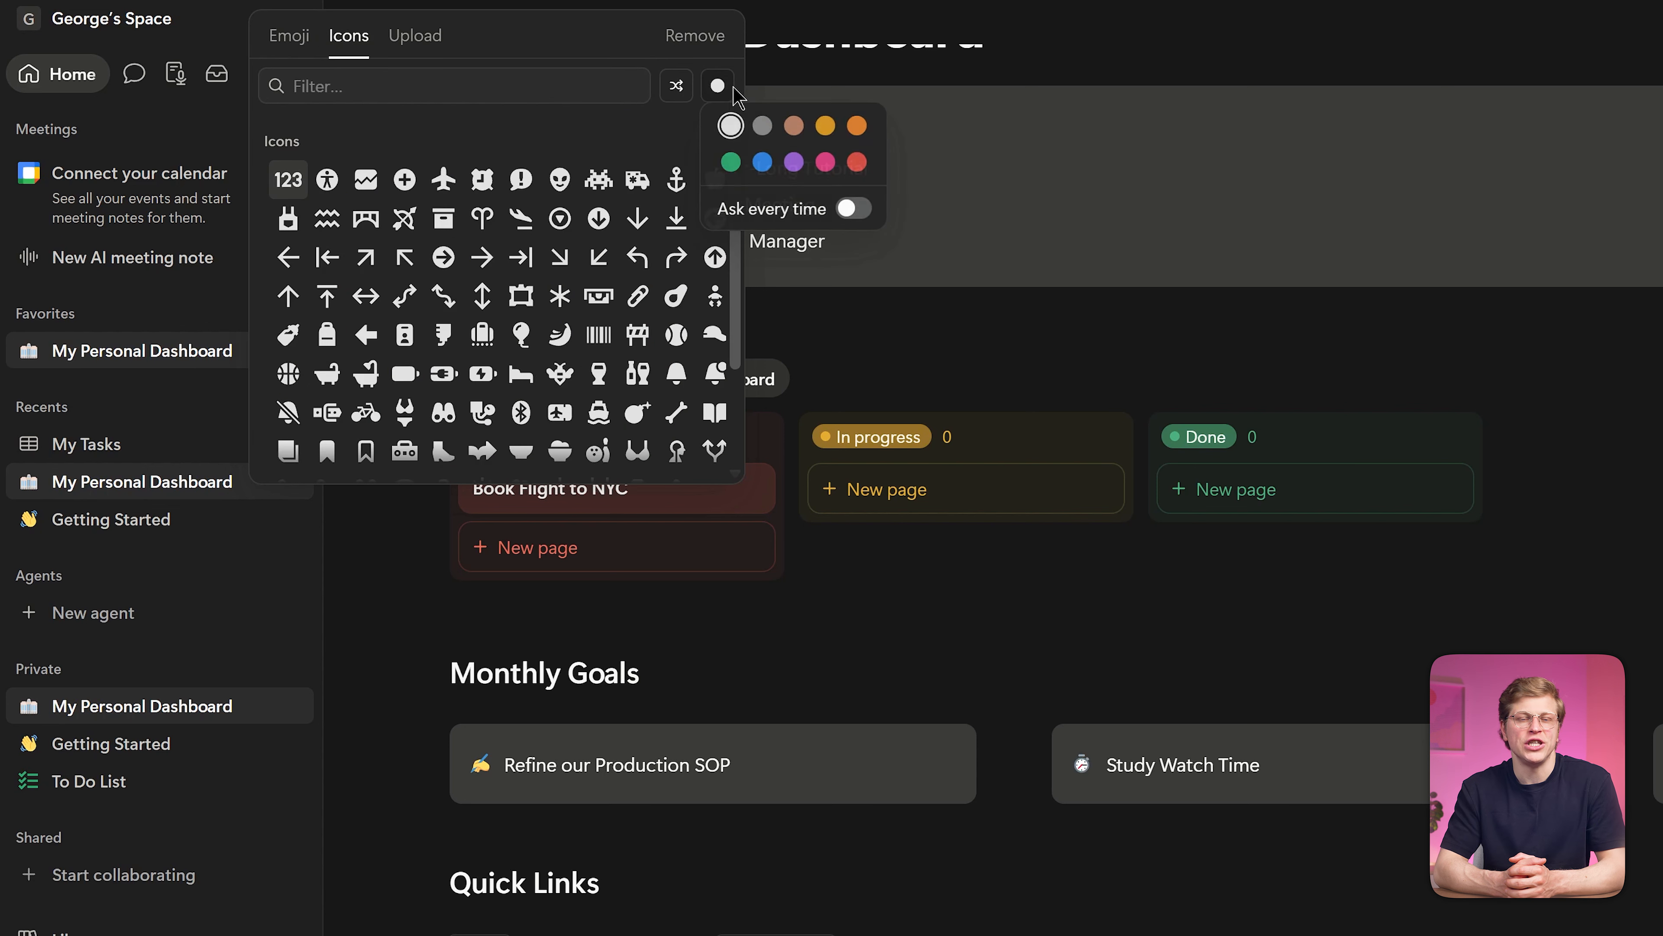
pyautogui.click(858, 161)
pyautogui.click(585, 85)
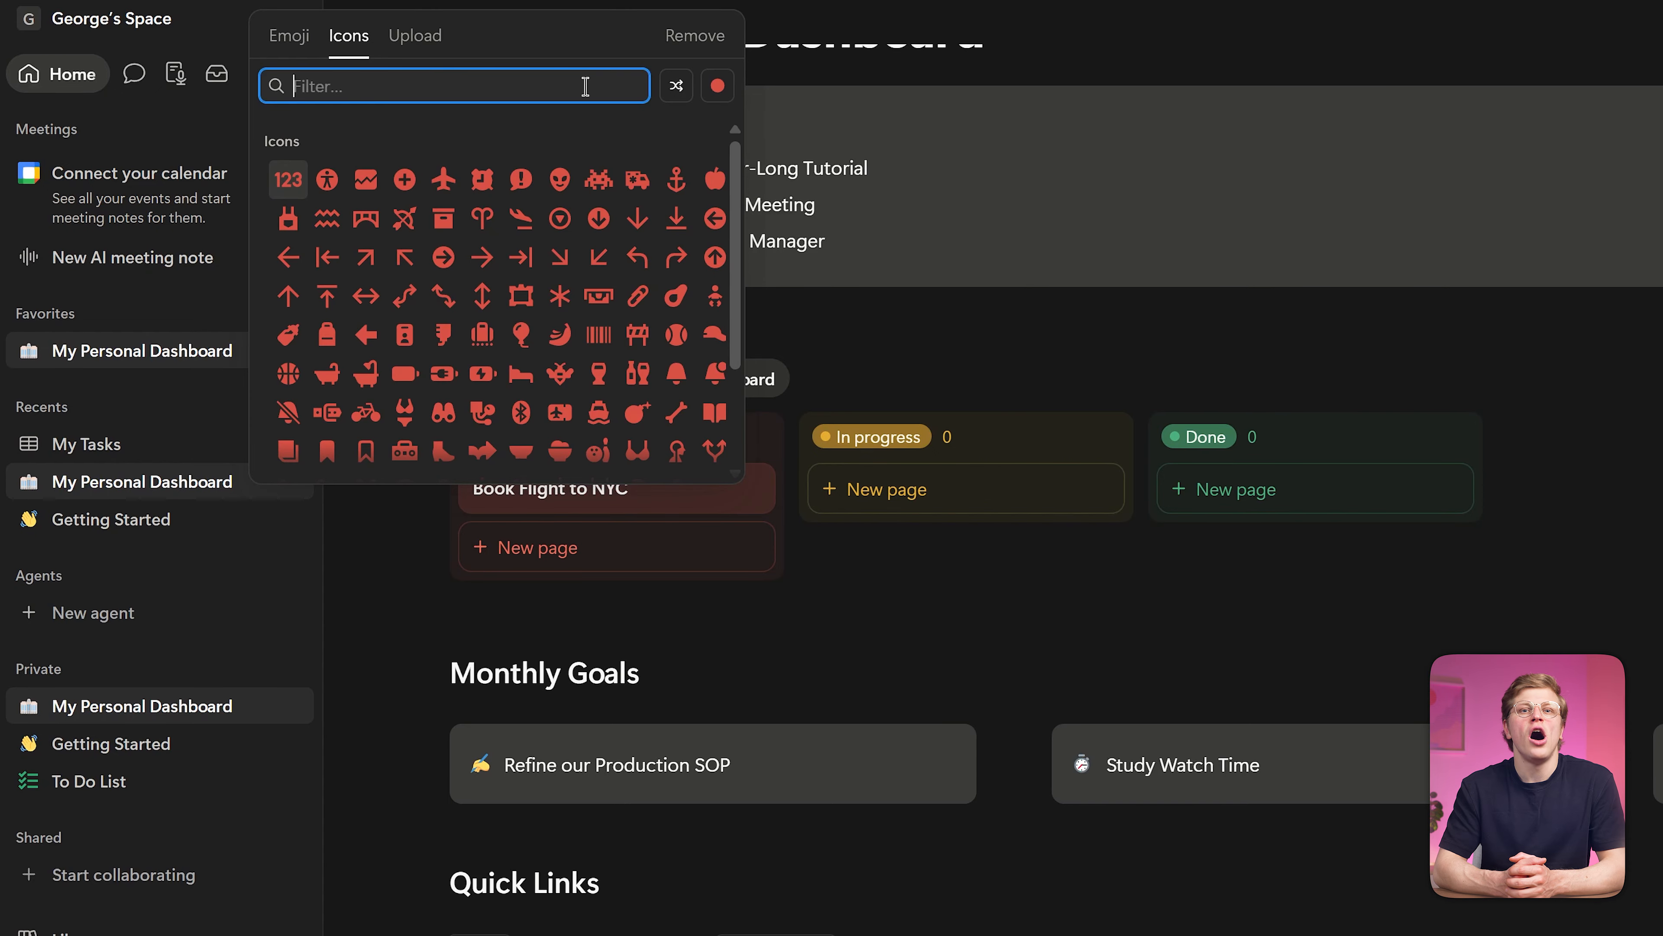
pyautogui.write('television play')
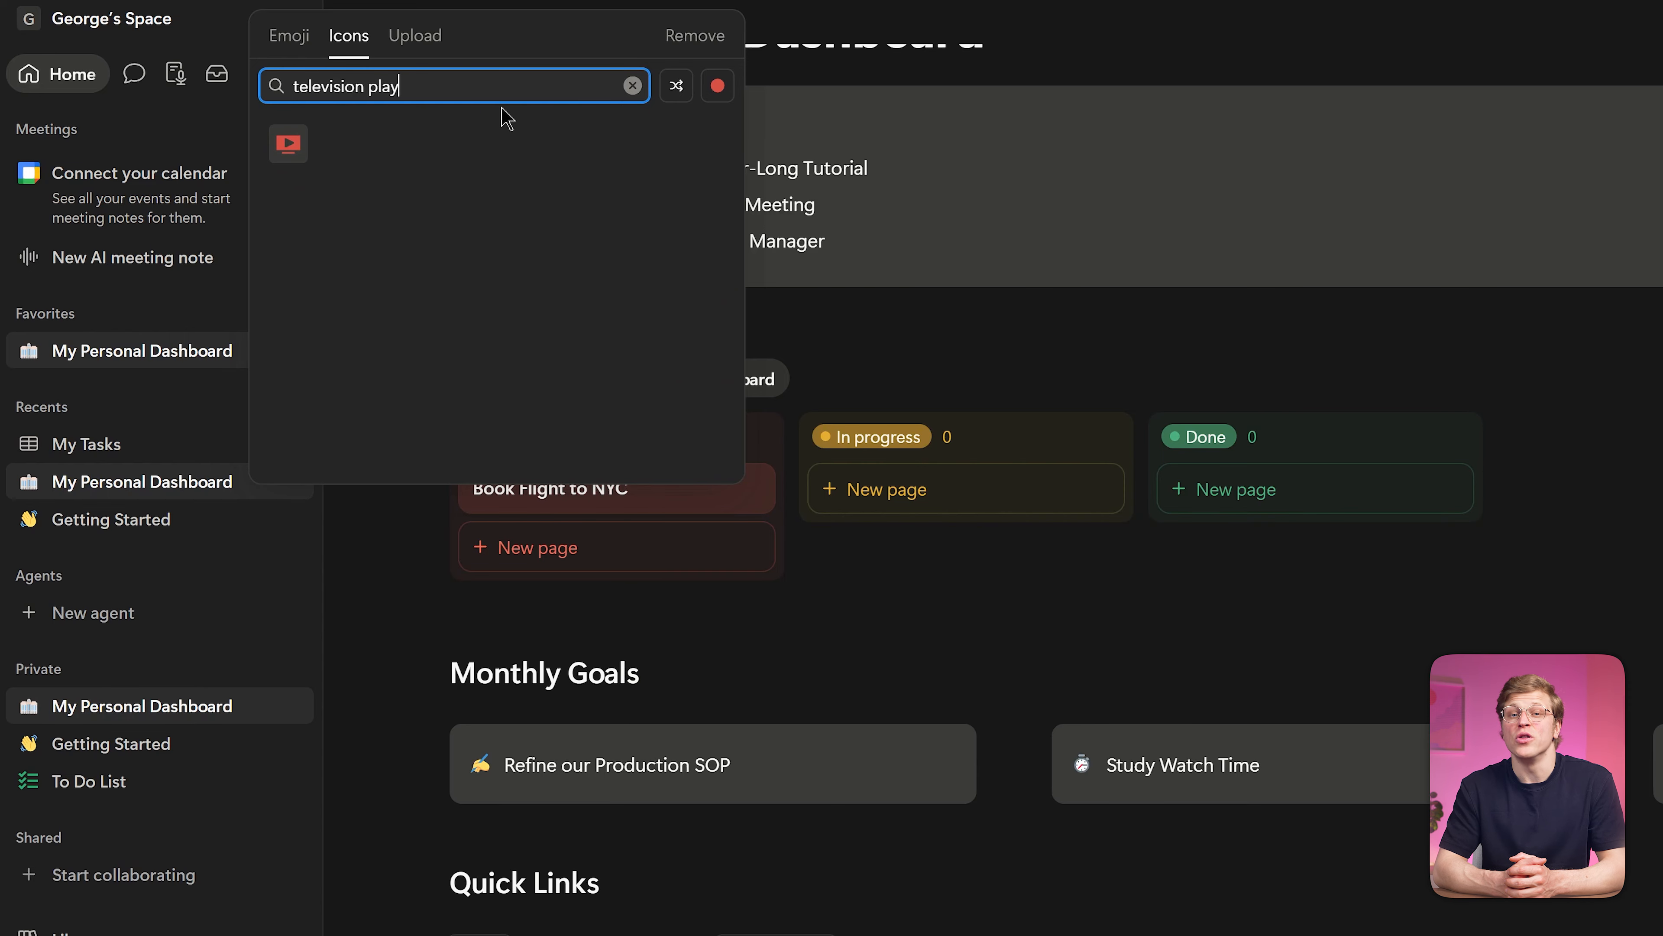
pyautogui.click(288, 143)
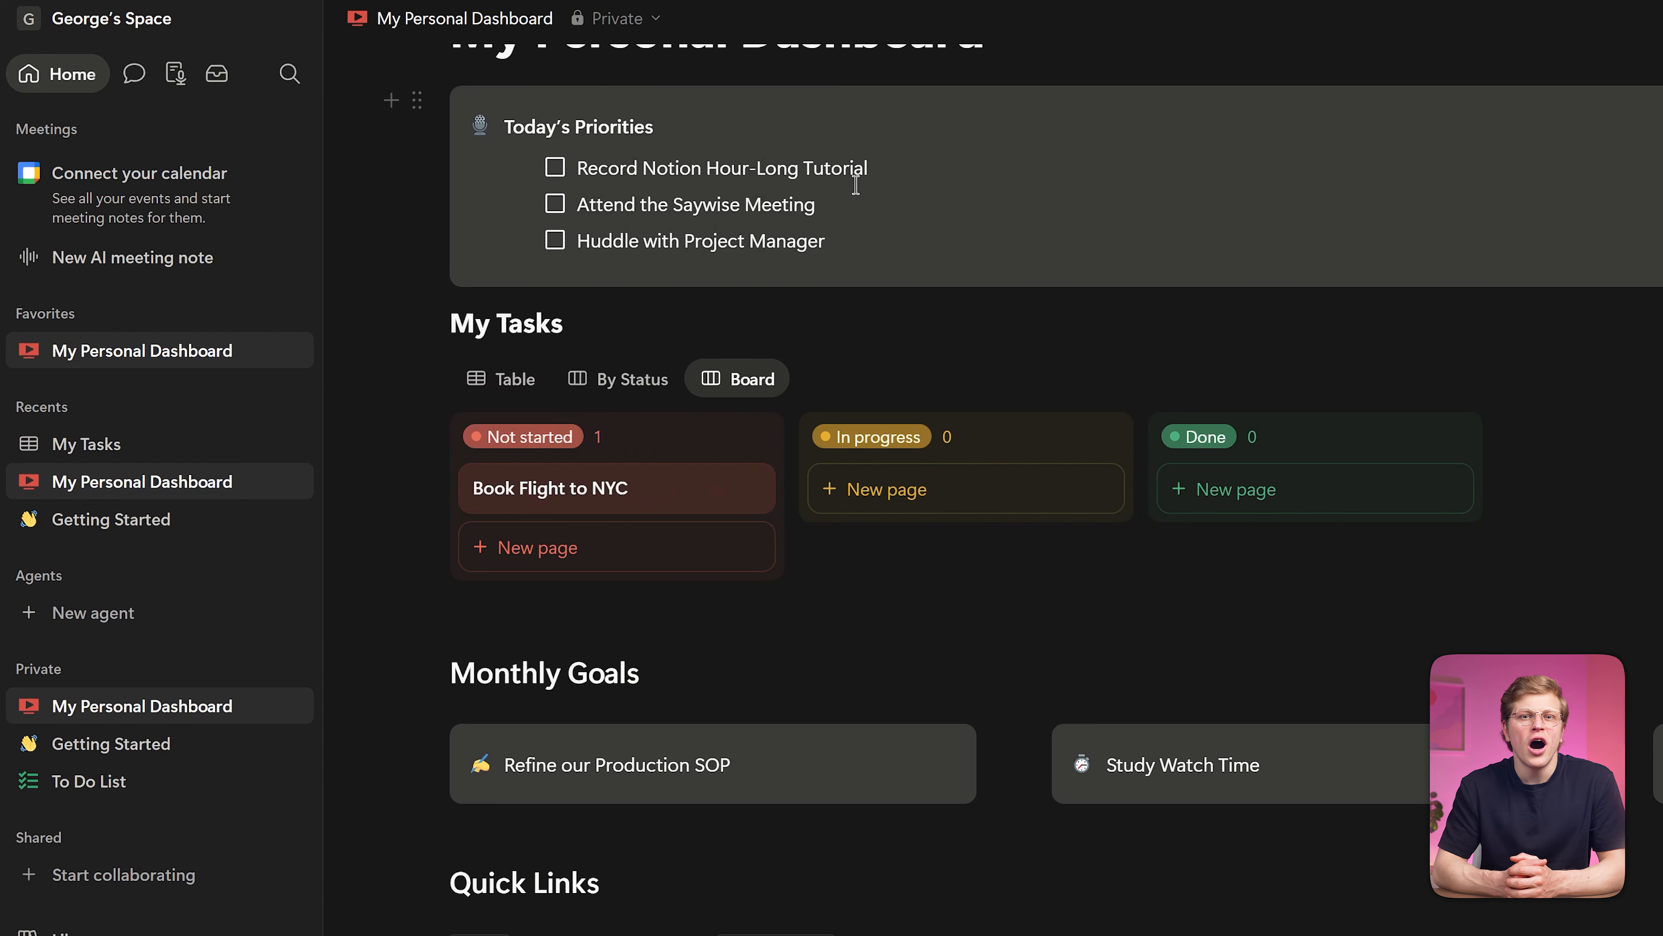
# Add a page cover and replace it with the pink plasma ball image from an Unsplash search for "neural"
pyautogui.scroll(5, 1056, 490)
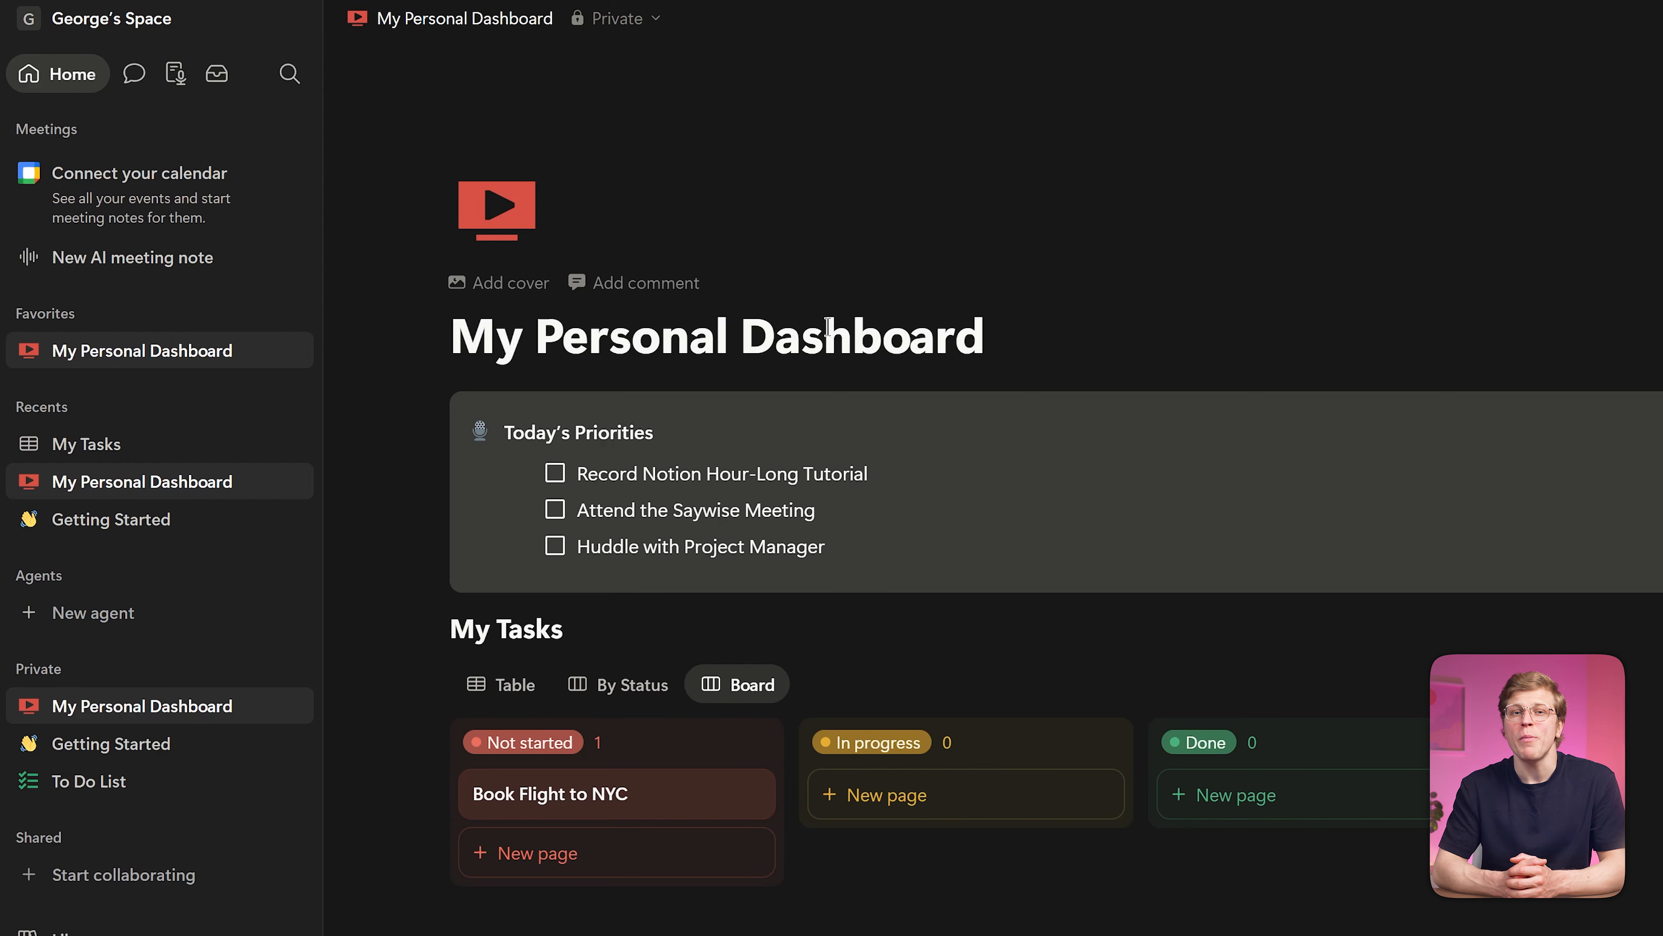
pyautogui.click(531, 283)
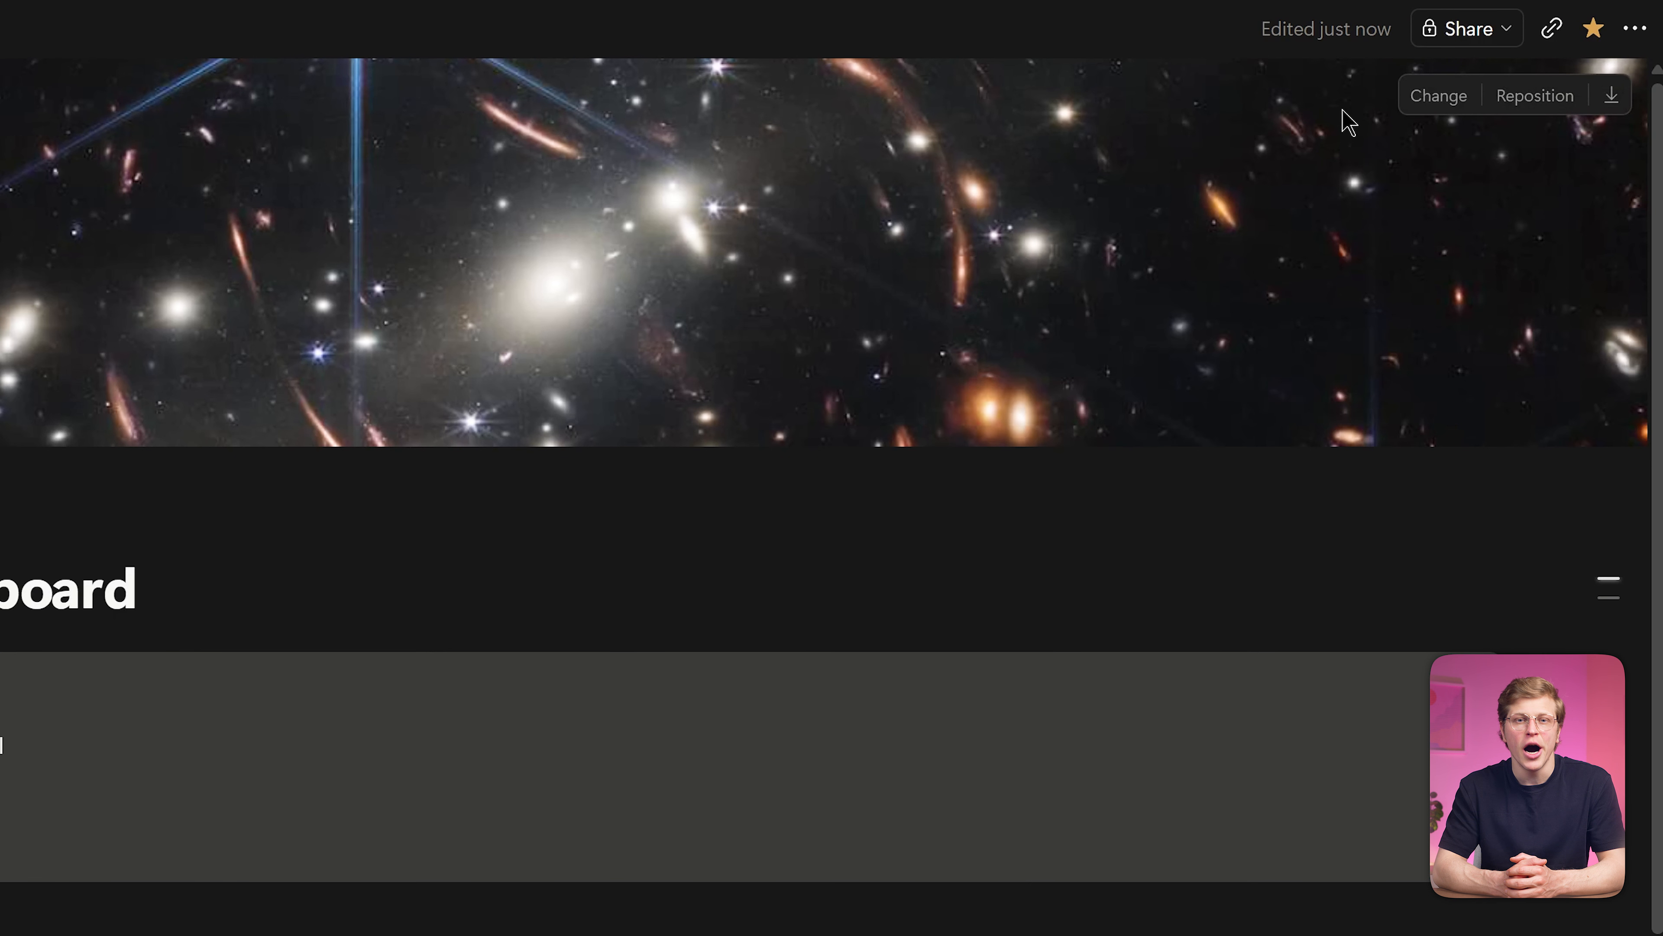
pyautogui.click(1414, 105)
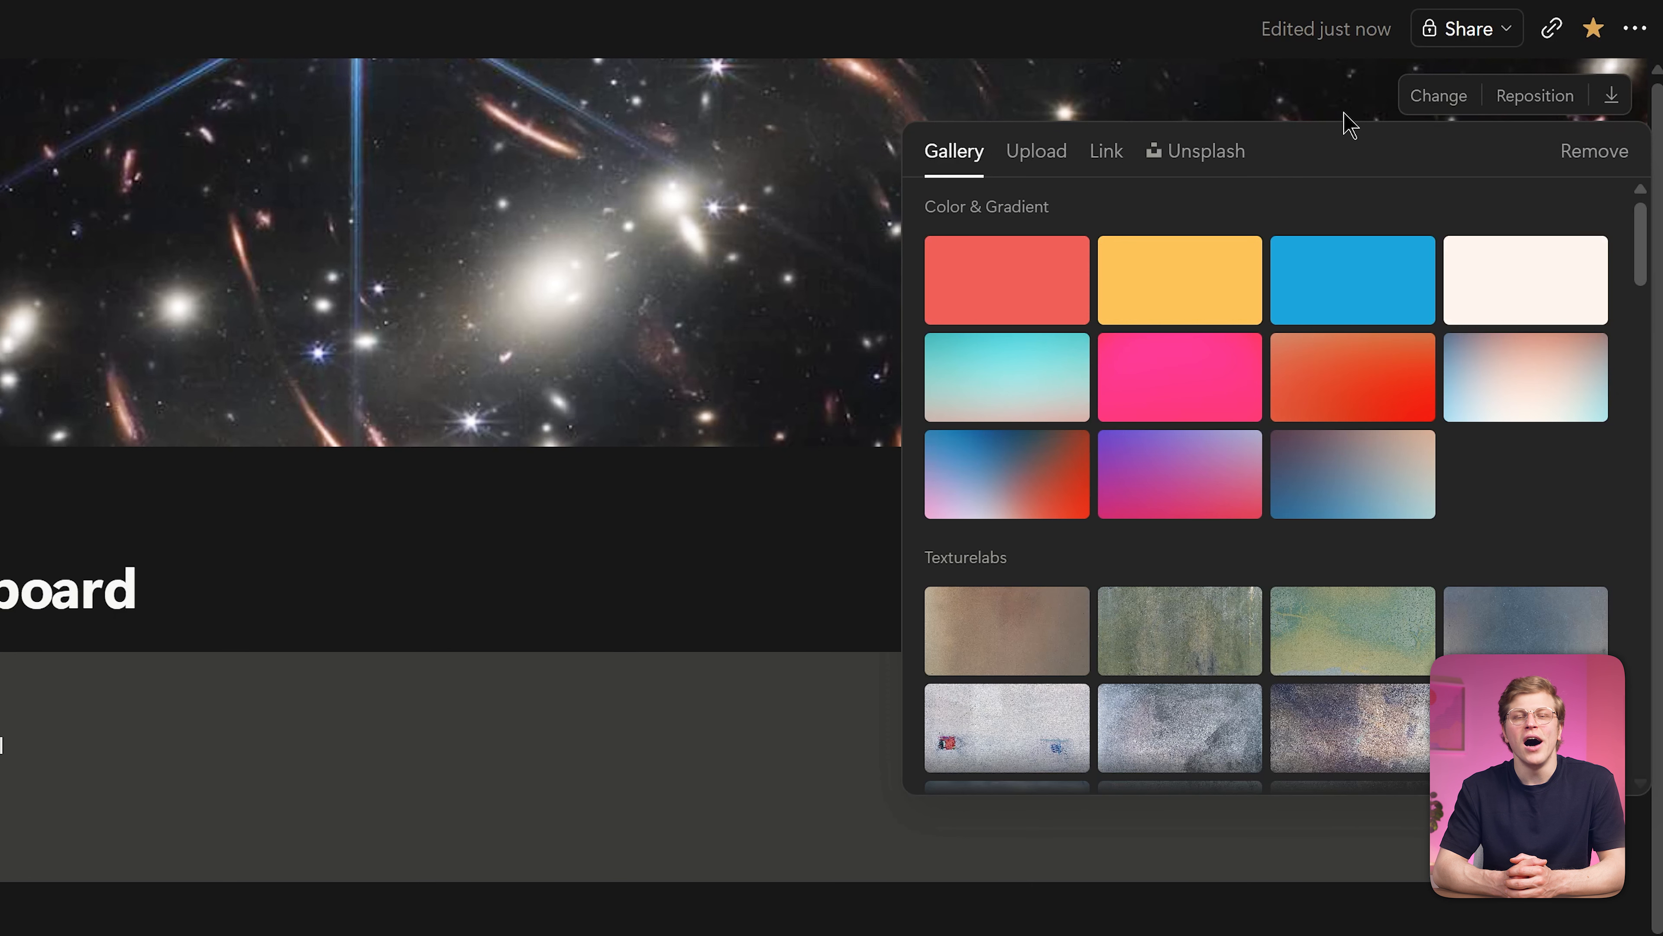
pyautogui.click(1218, 155)
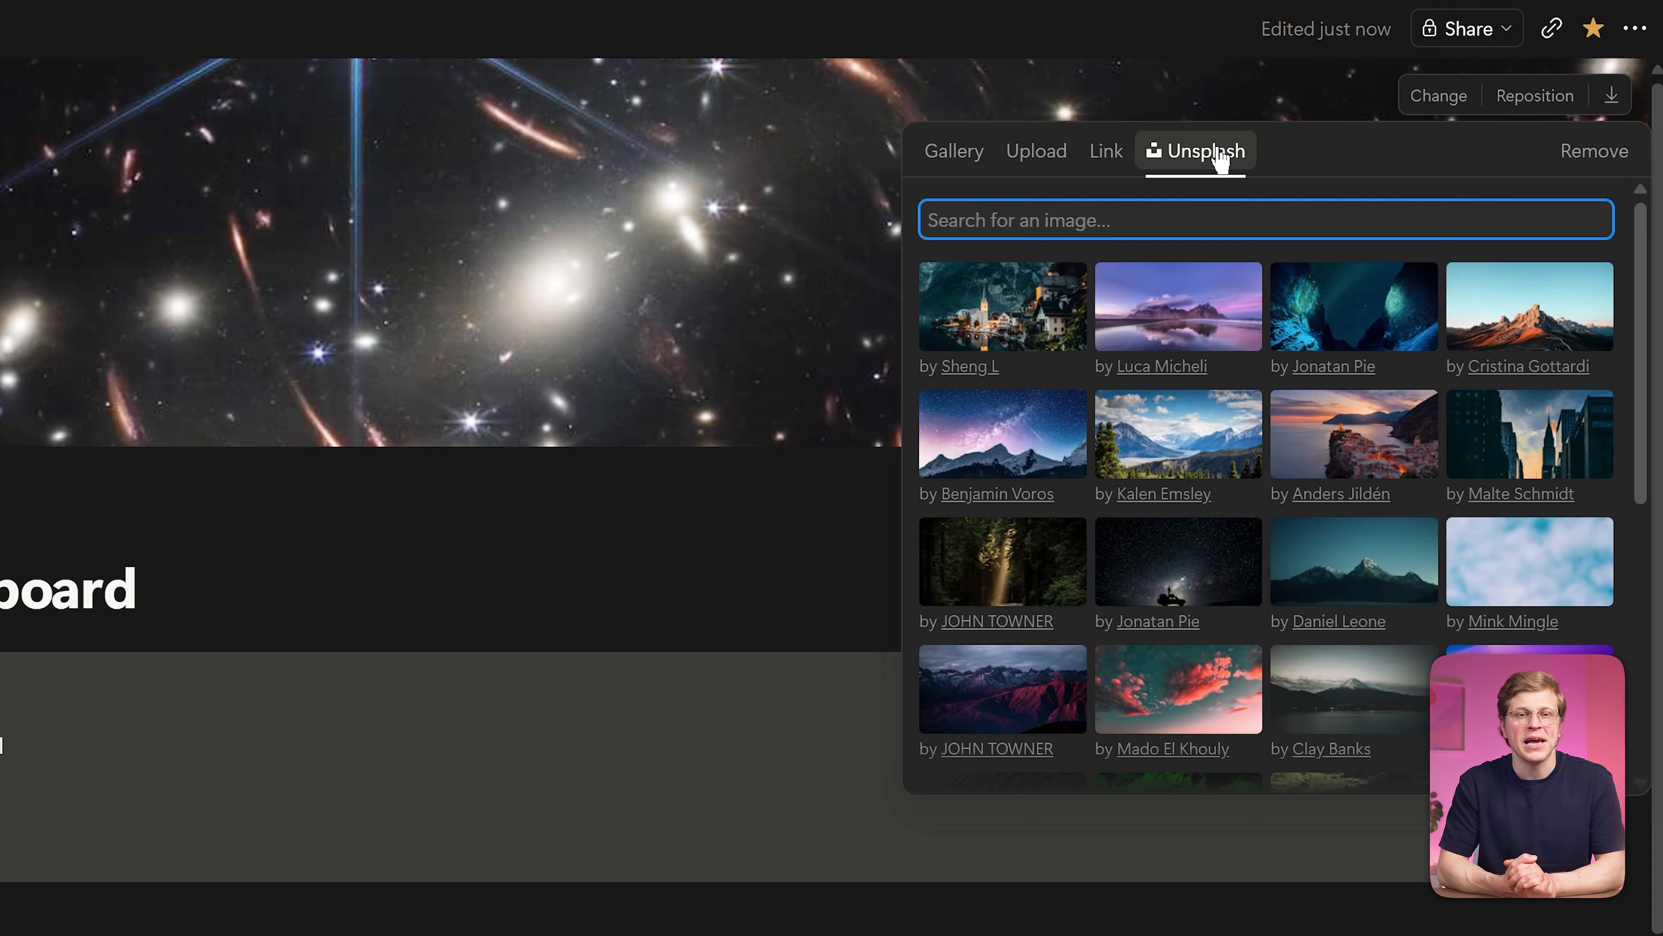
pyautogui.write('neural')
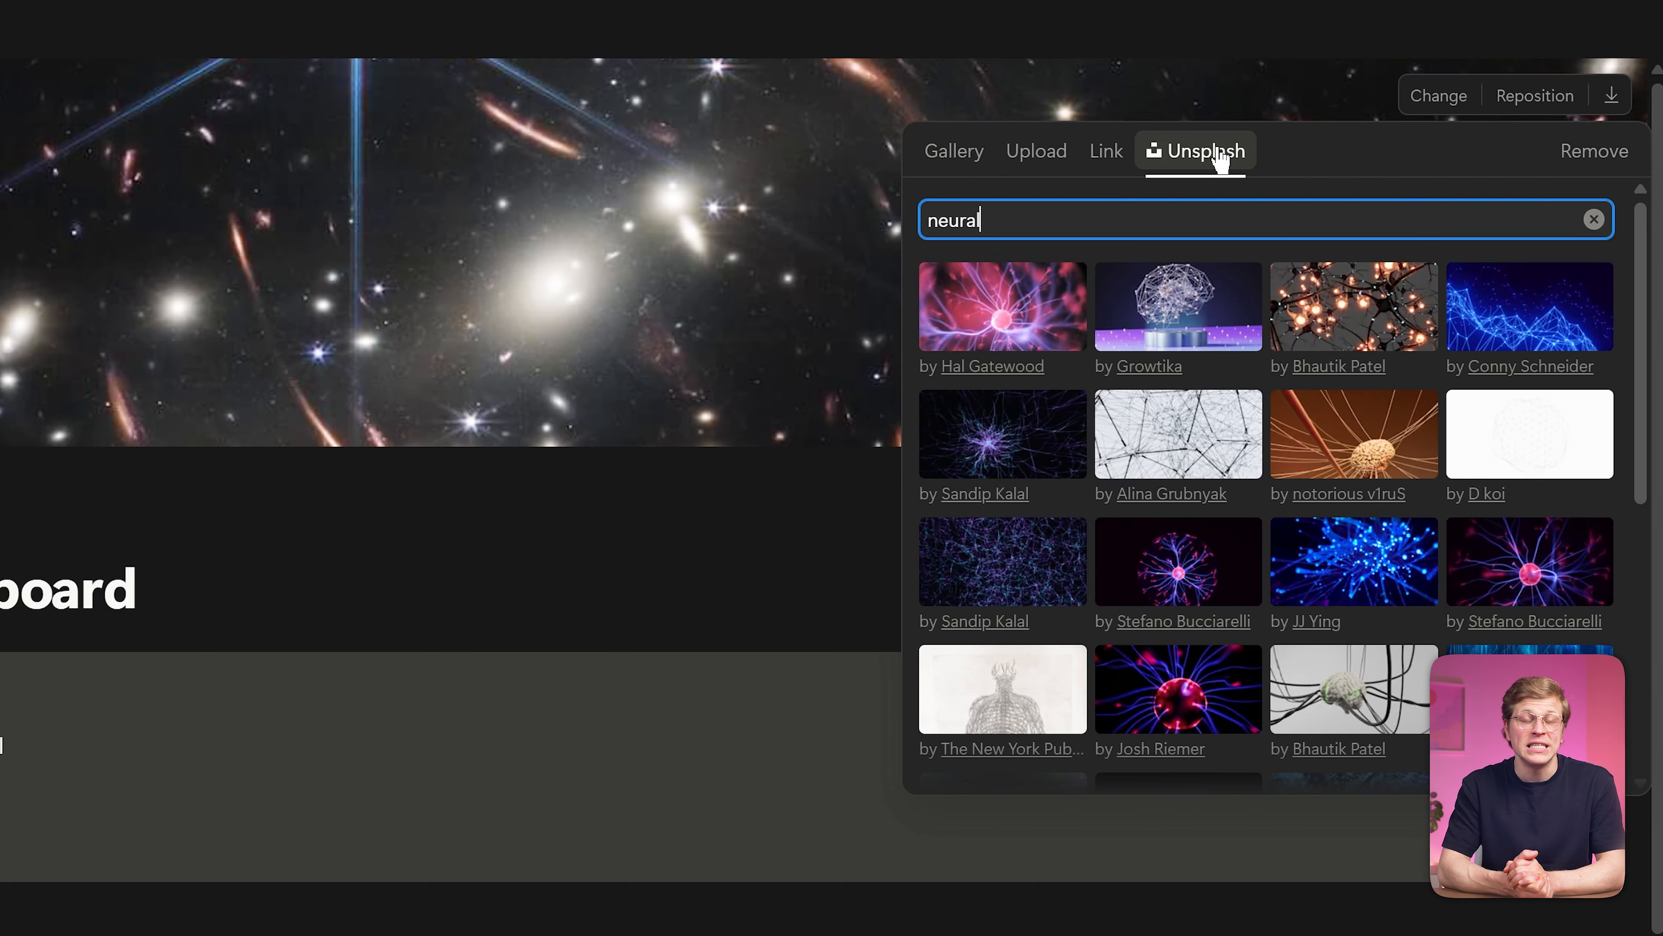
pyautogui.click(1027, 303)
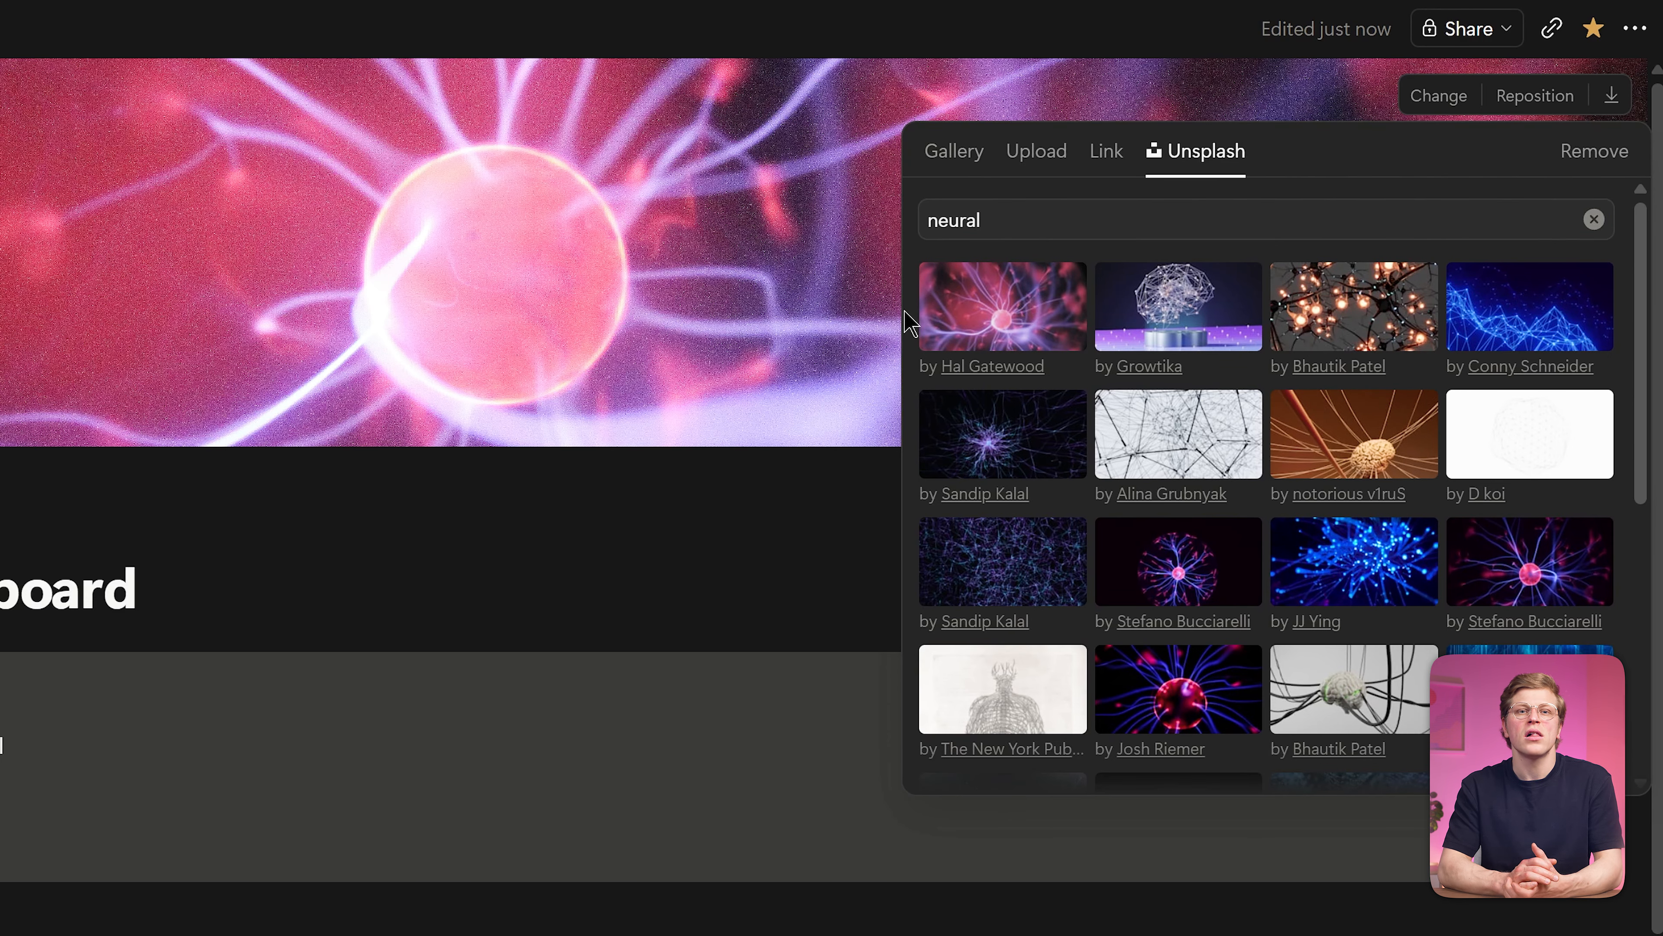
pyautogui.click(812, 327)
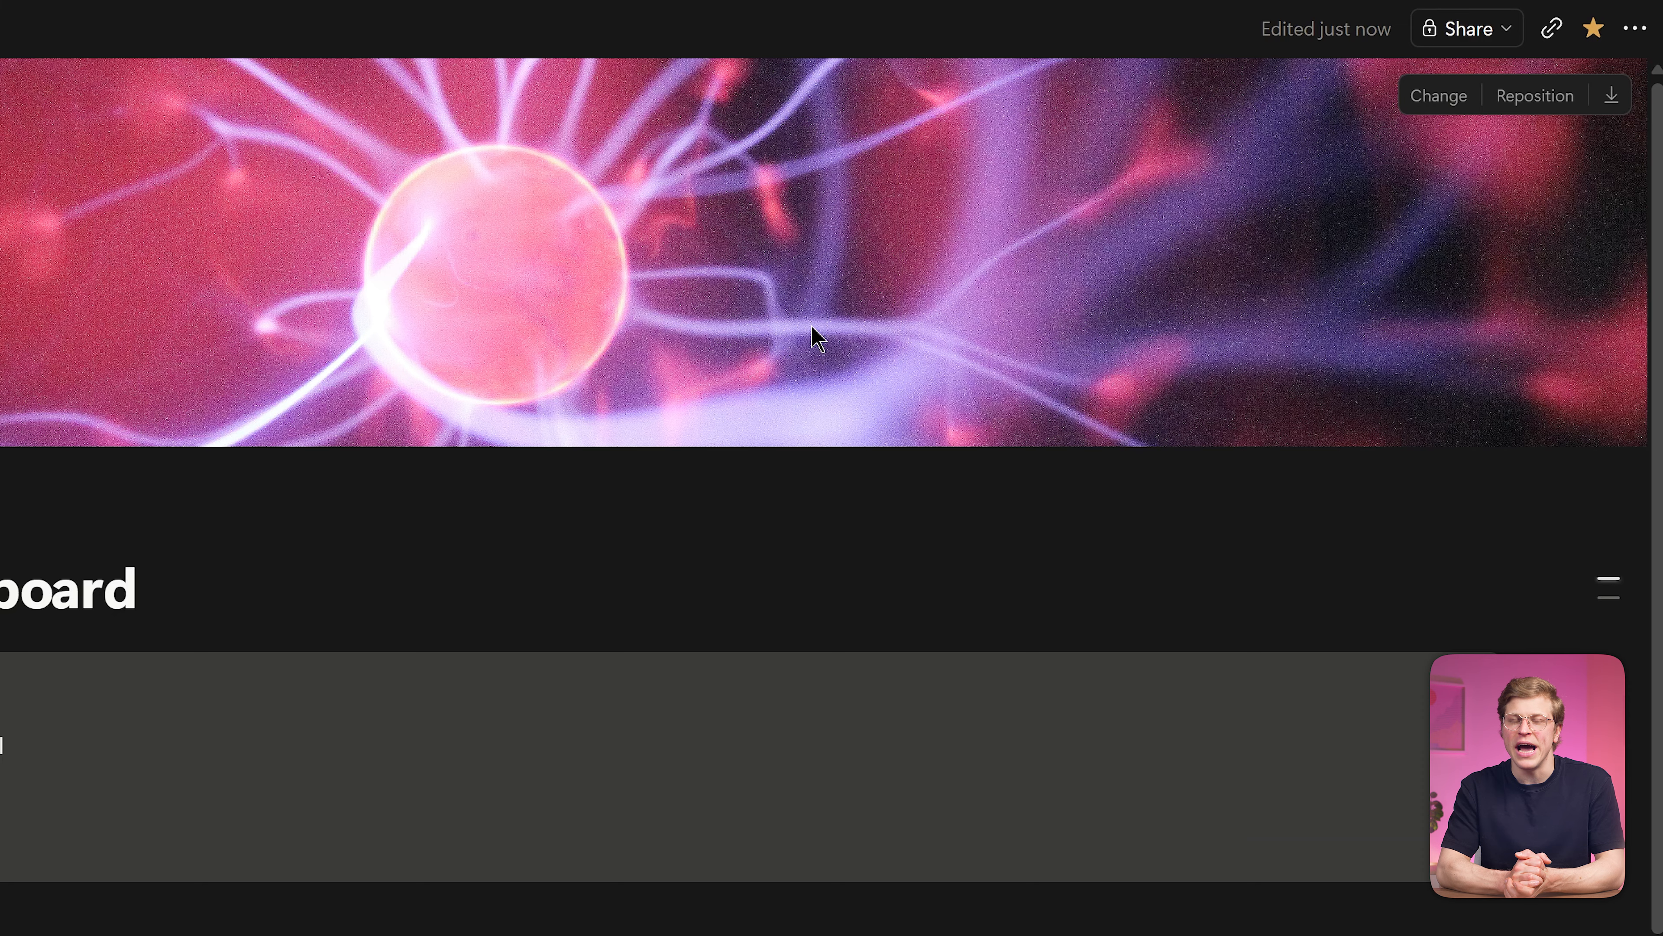
# Reposition the cover image by shifting it slightly upward and save the position
pyautogui.click(1517, 105)
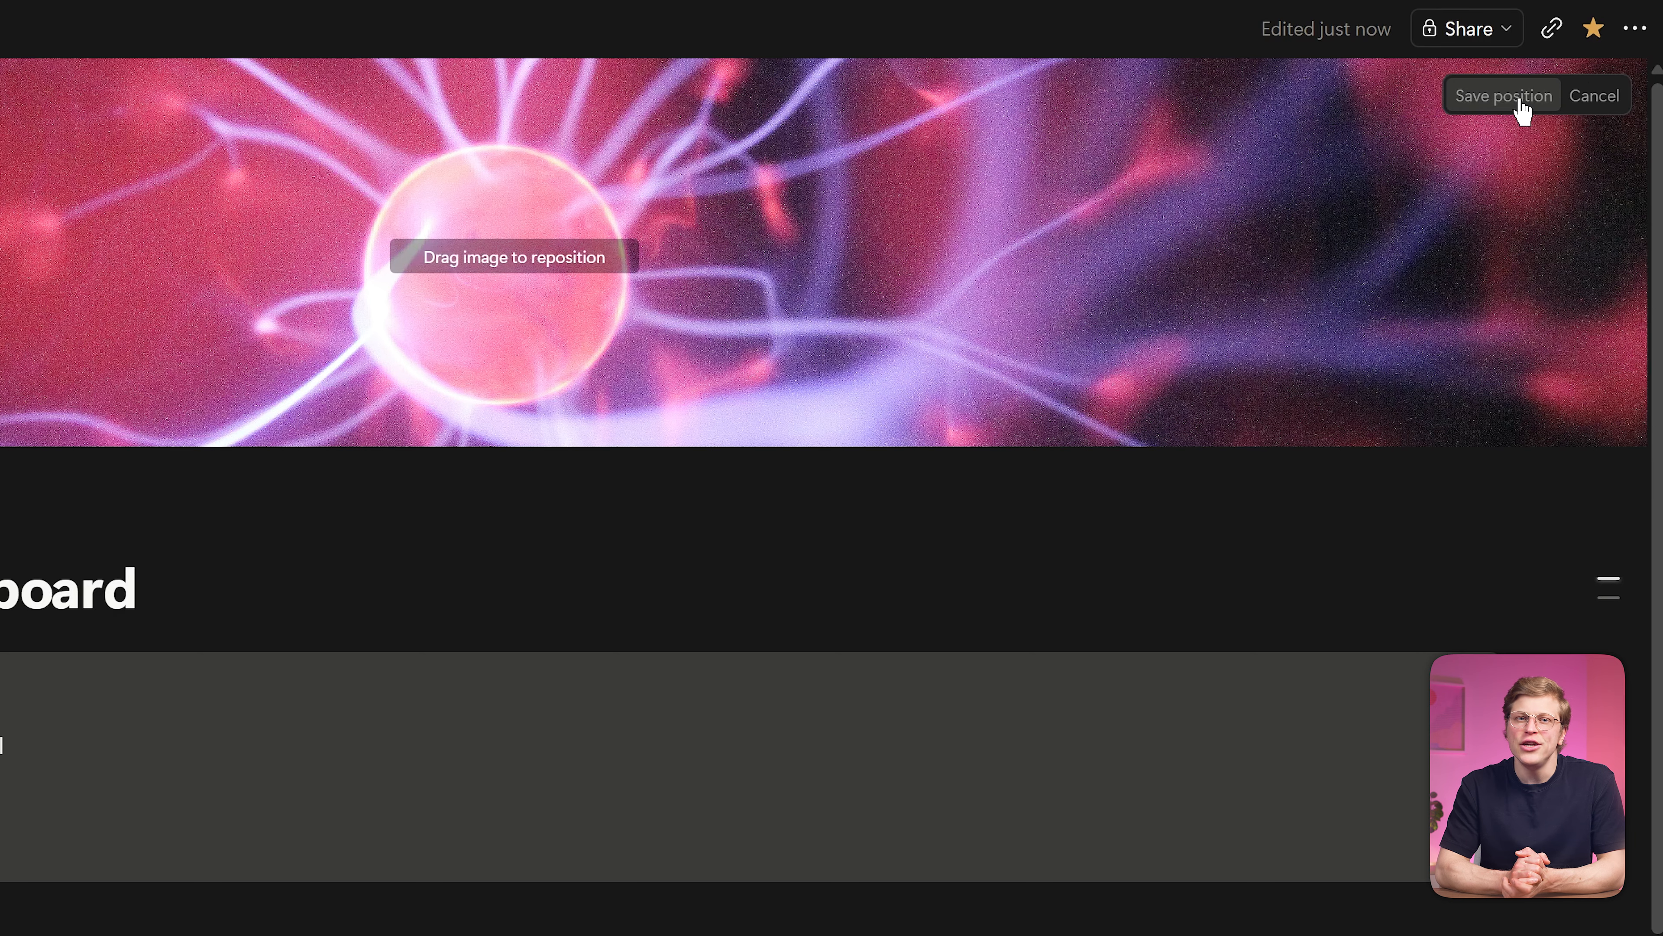
pyautogui.moveTo(1333, 226)
pyautogui.mouseDown()
pyautogui.moveTo(1331, 193)
pyautogui.moveTo(1338, 210)
pyautogui.mouseUp()
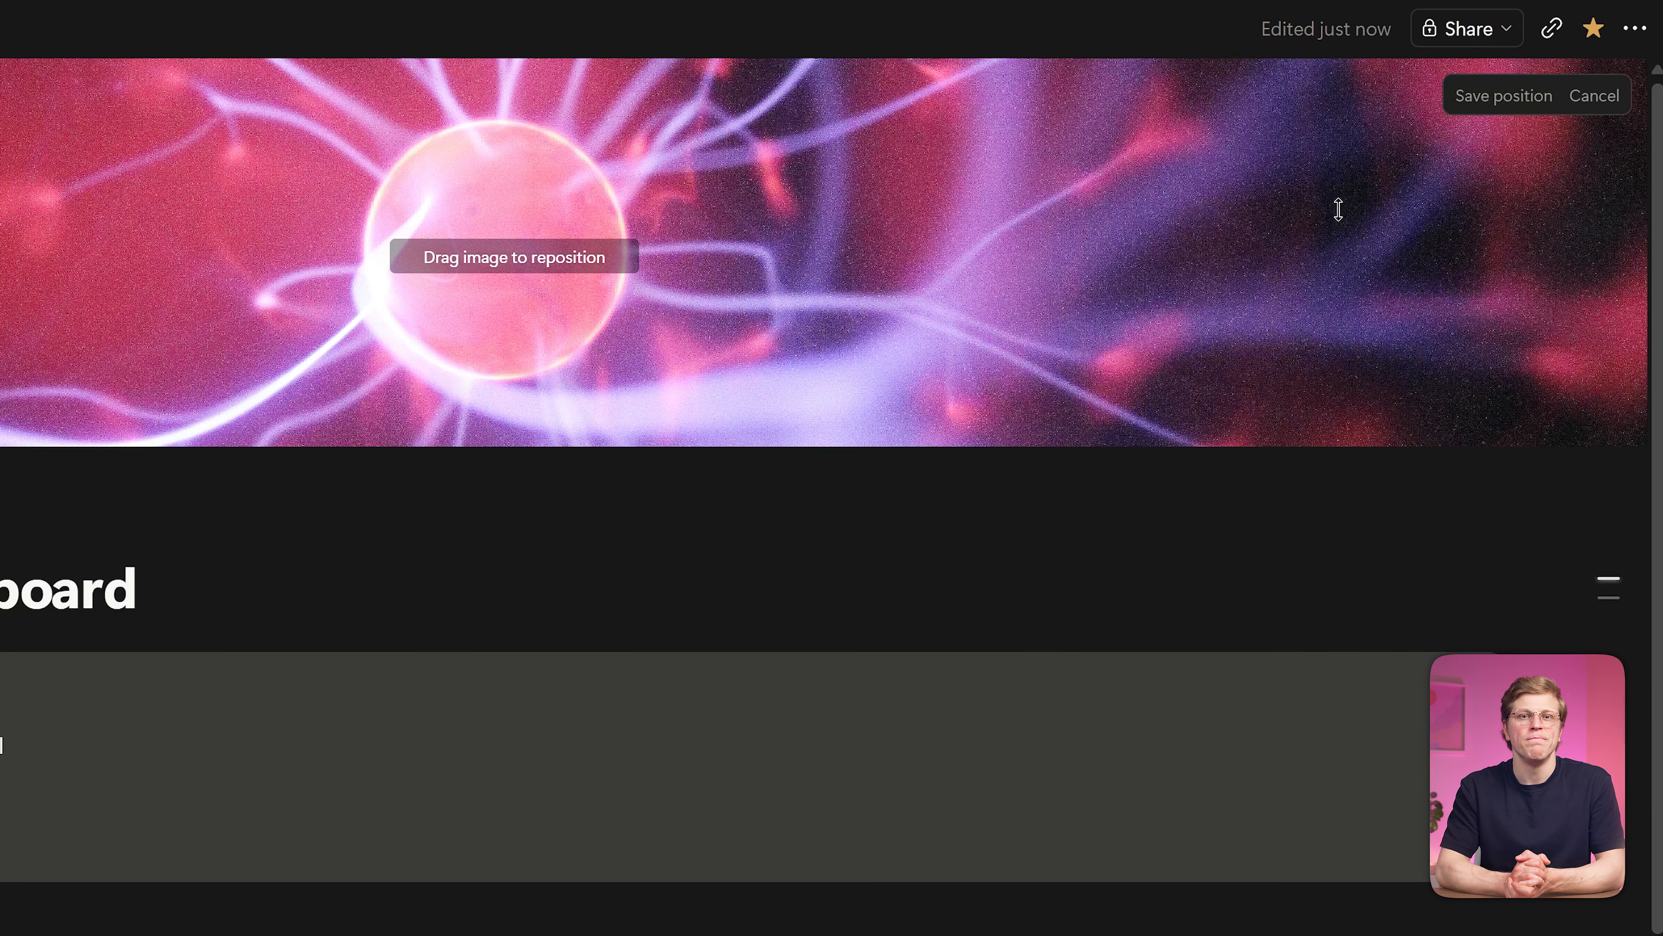
pyautogui.click(1485, 108)
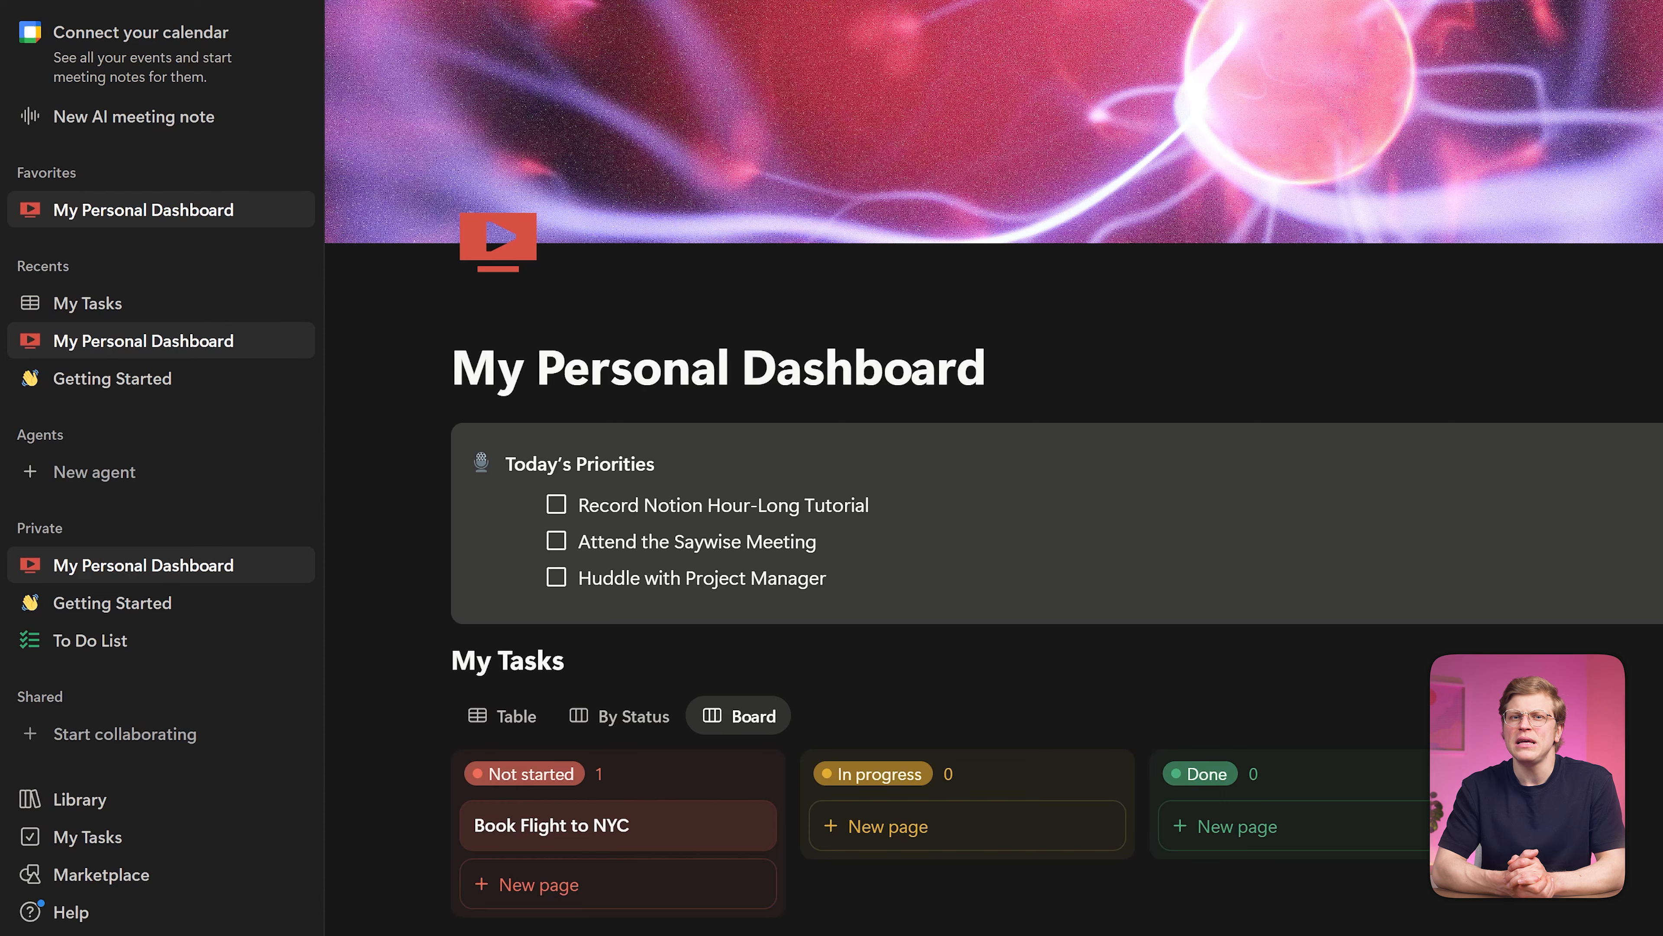
# Replace the page icon with an uploaded image of the blue V logo and save it
pyautogui.click(488, 261)
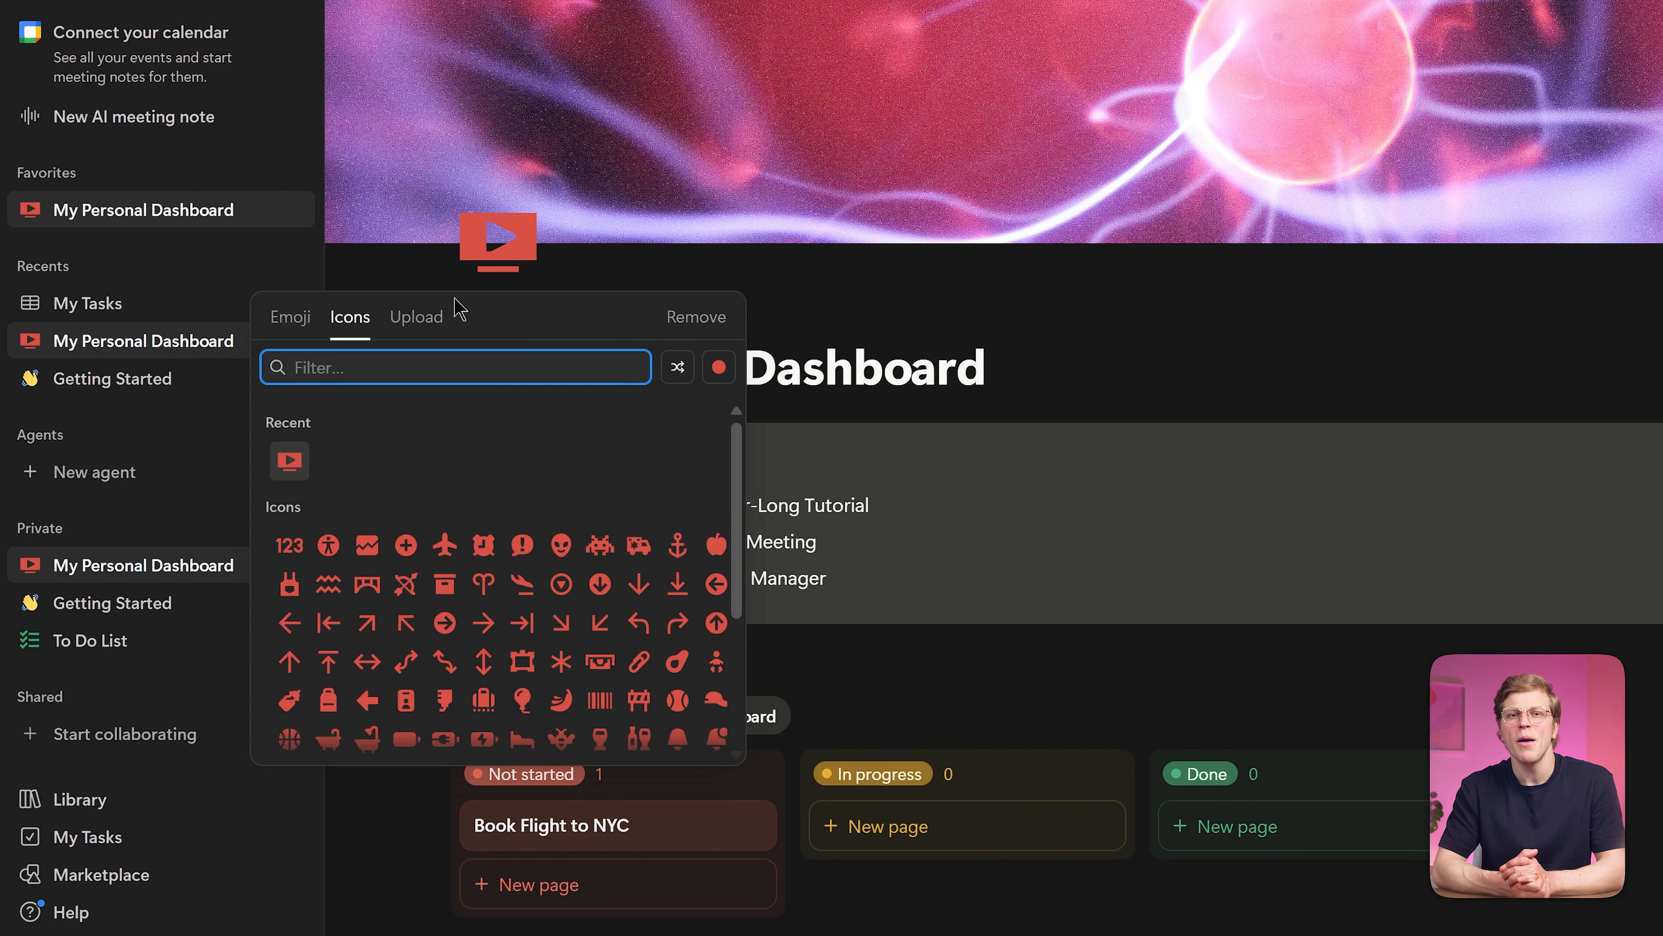
pyautogui.click(440, 318)
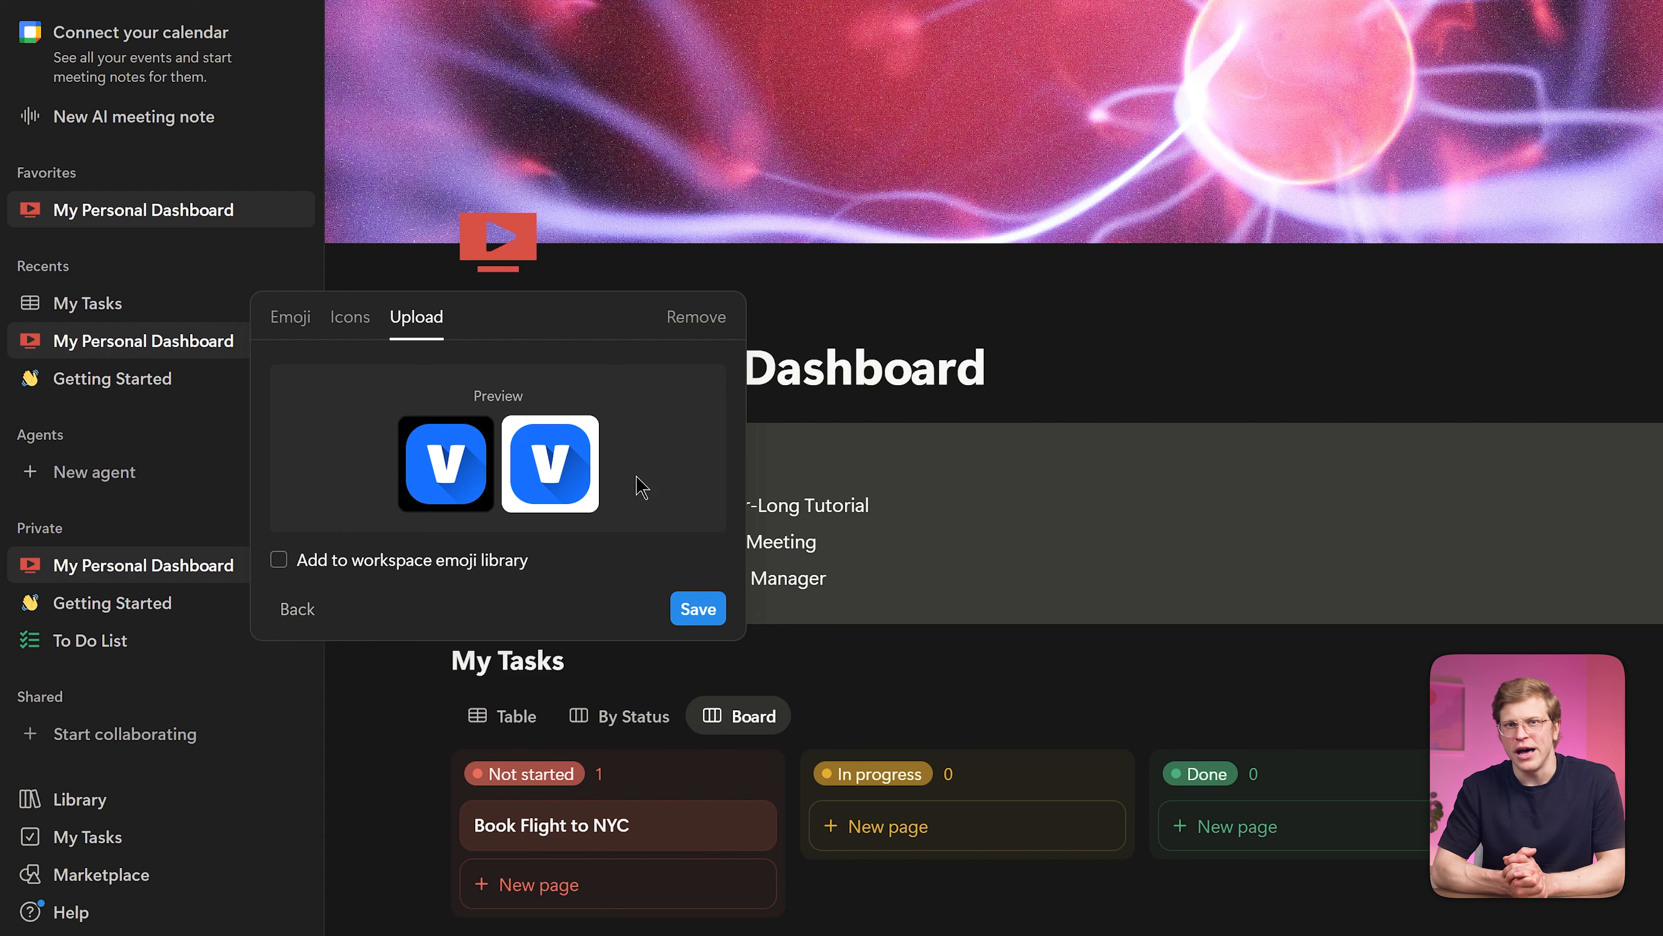
pyautogui.click(696, 607)
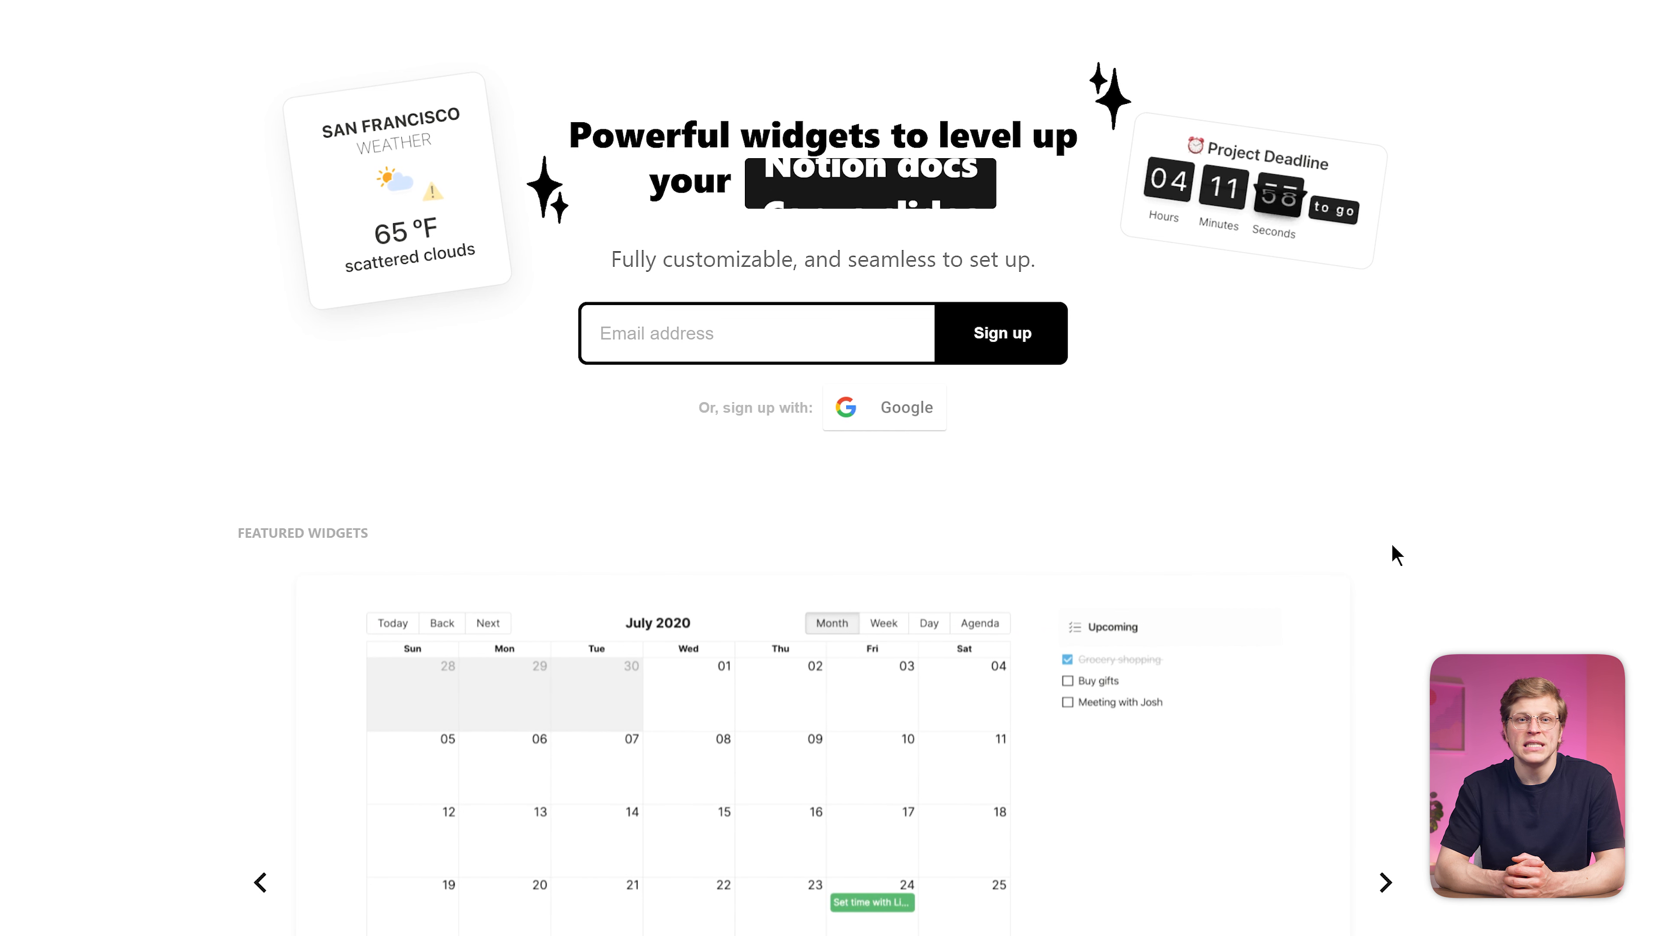
# Switch to the Notion widgets website, sign up with Google, and opt out of email updates to reach the widget gallery
pyautogui.click(917, 415)
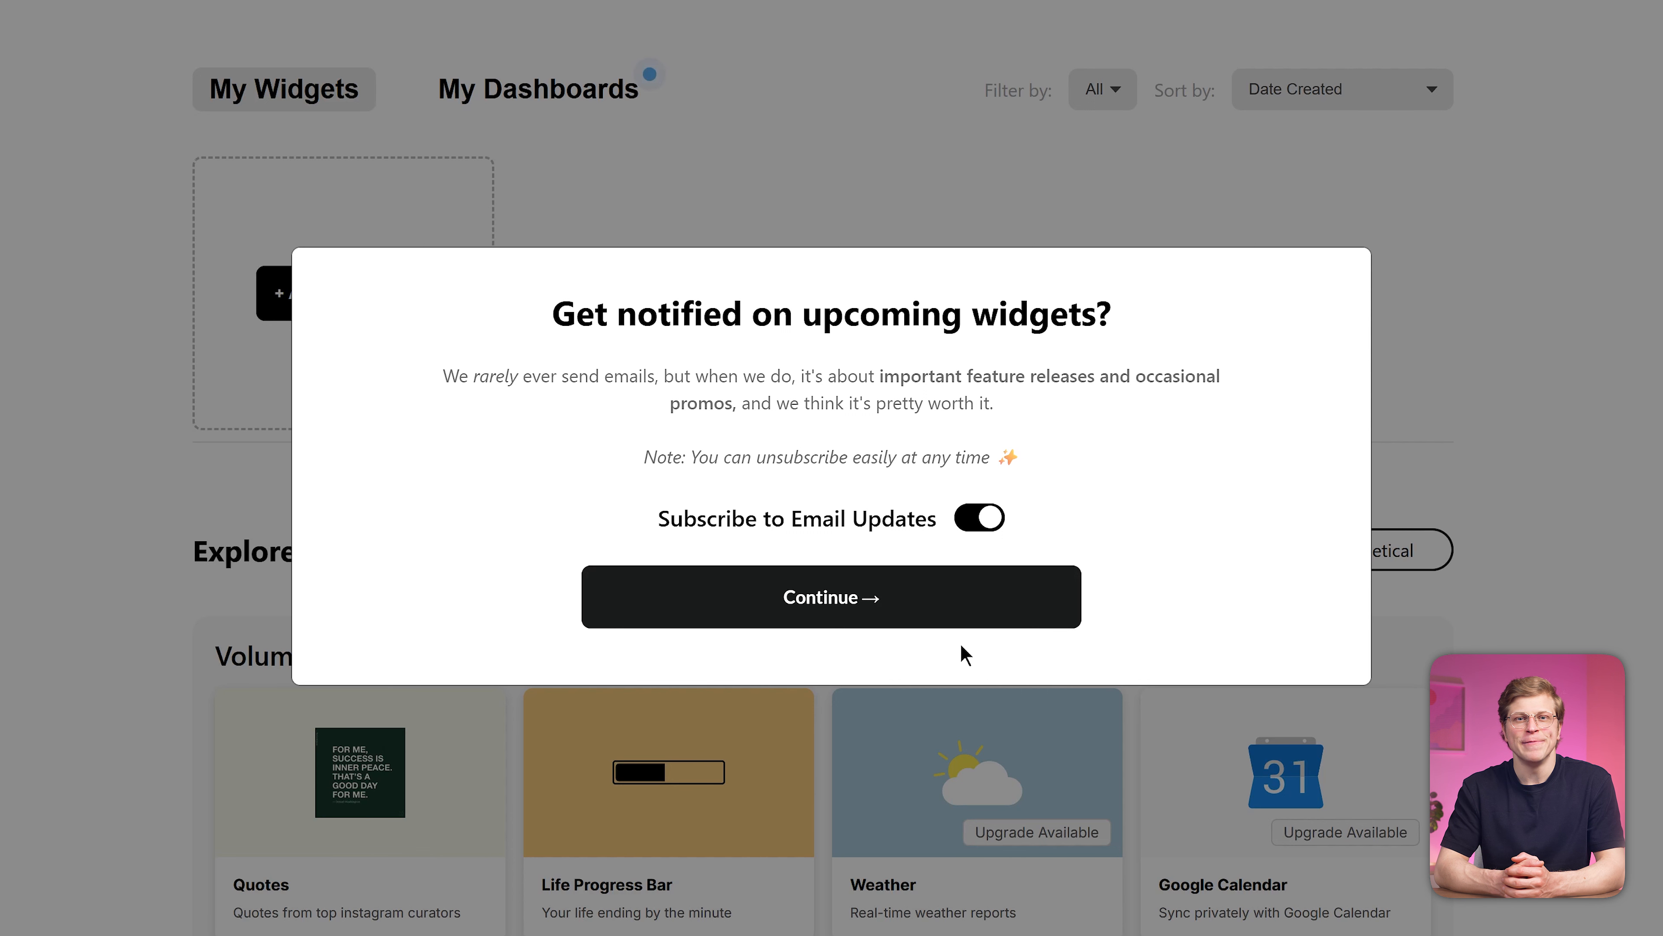
pyautogui.click(983, 527)
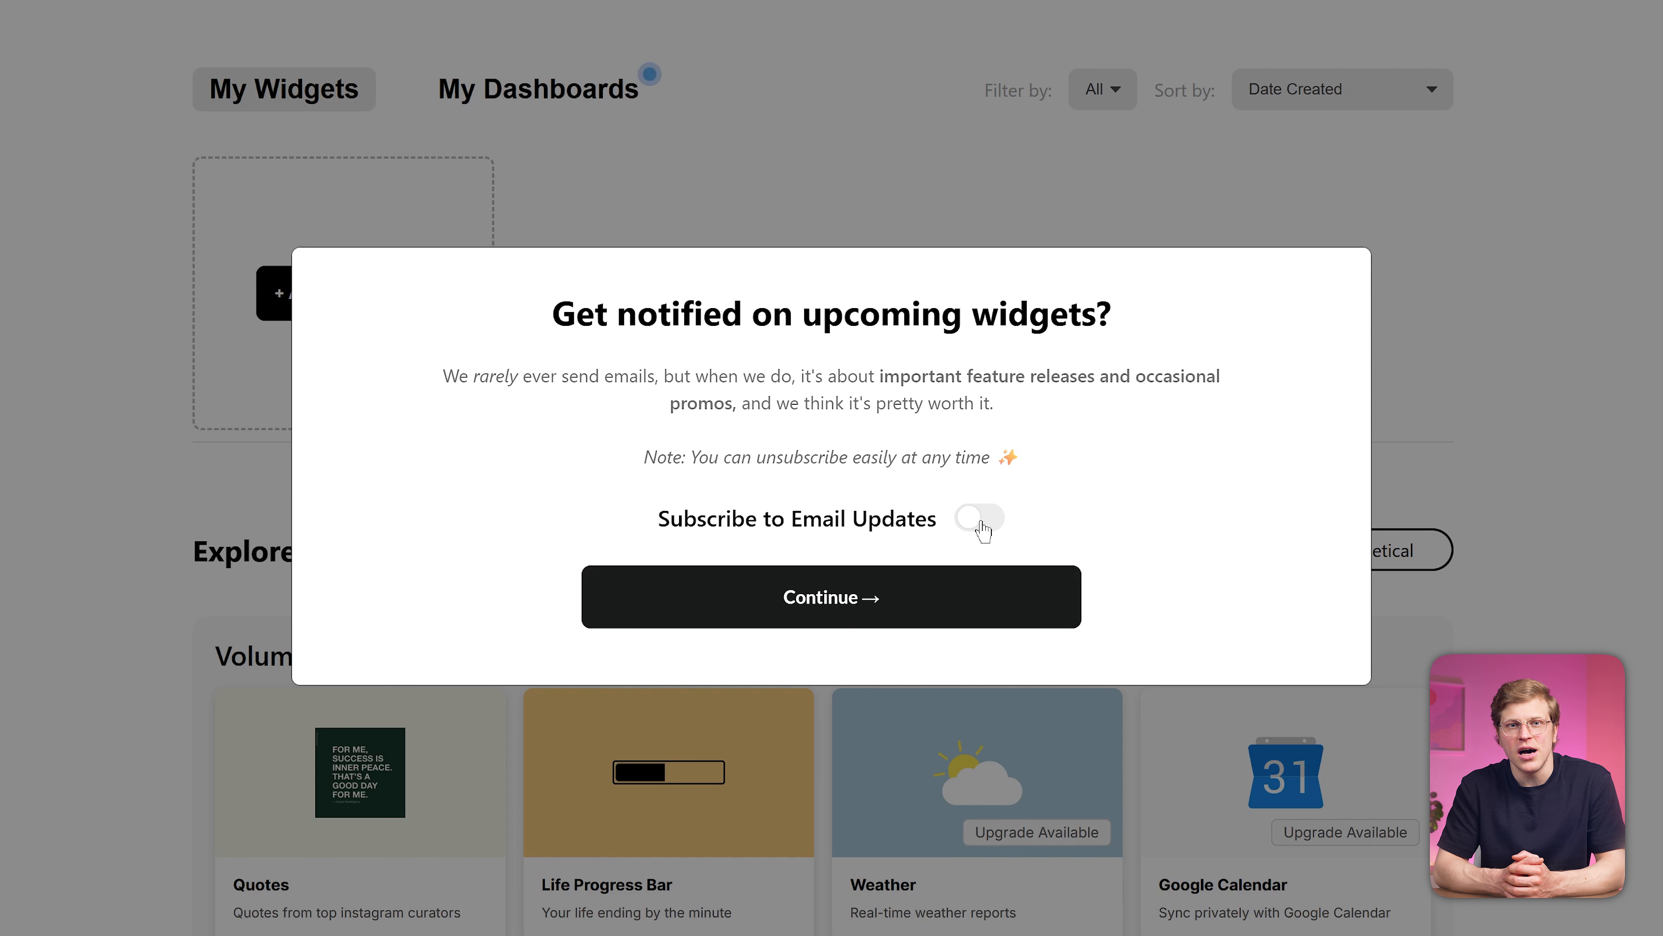
pyautogui.click(1012, 597)
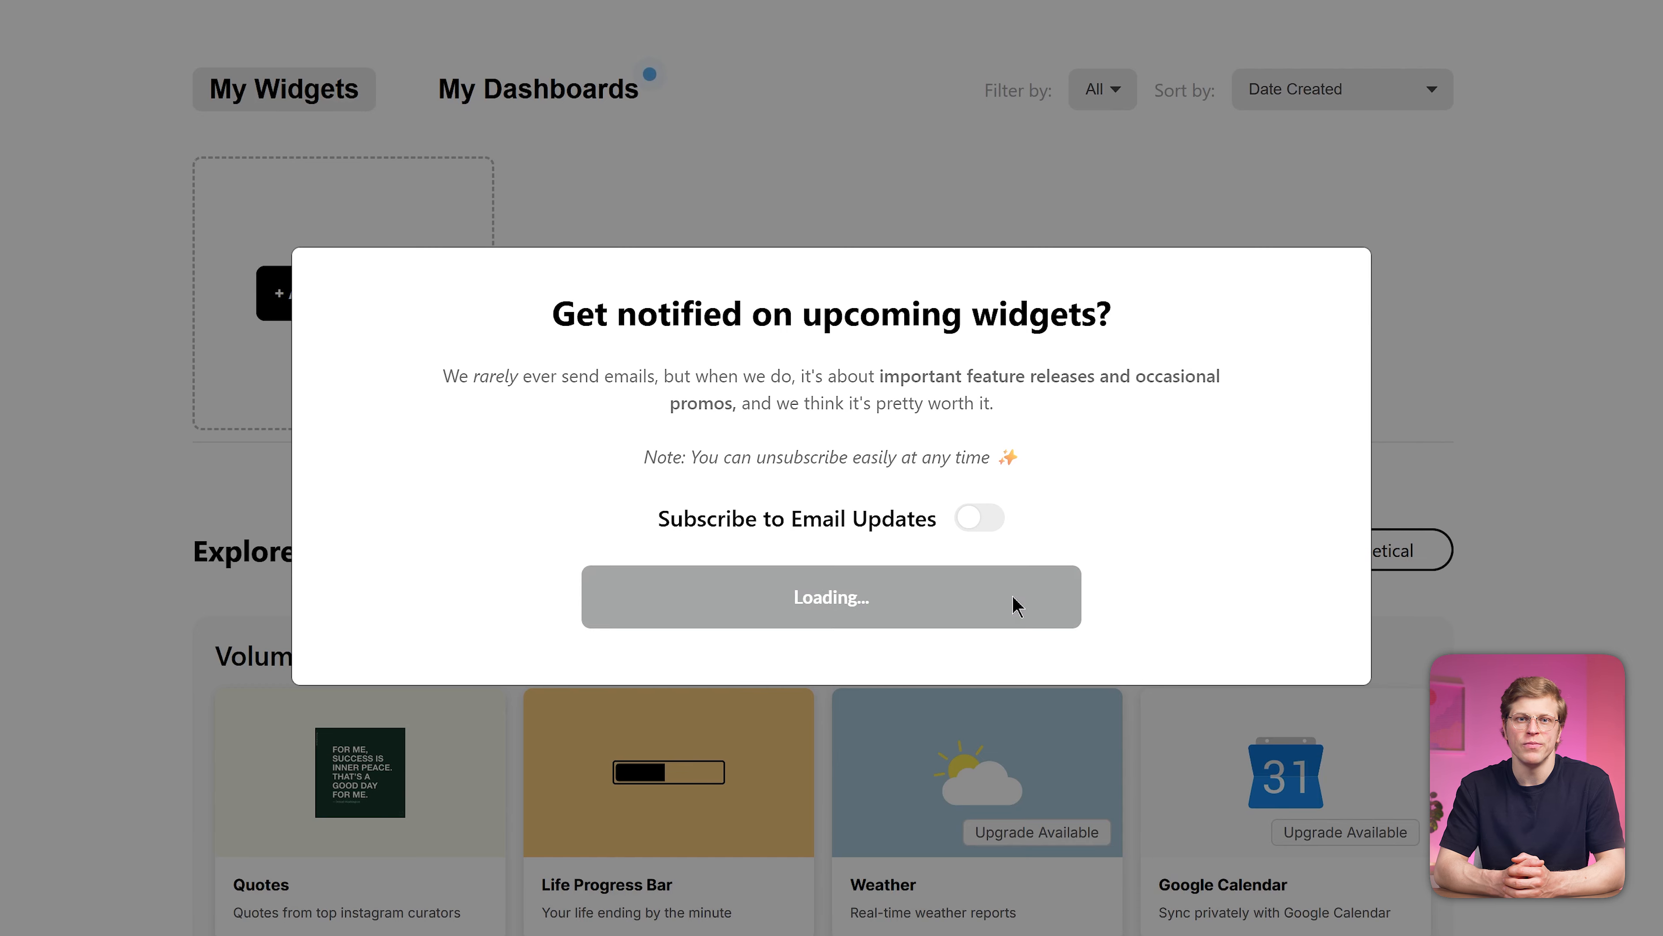
pyautogui.scroll(-9, 1151, 556)
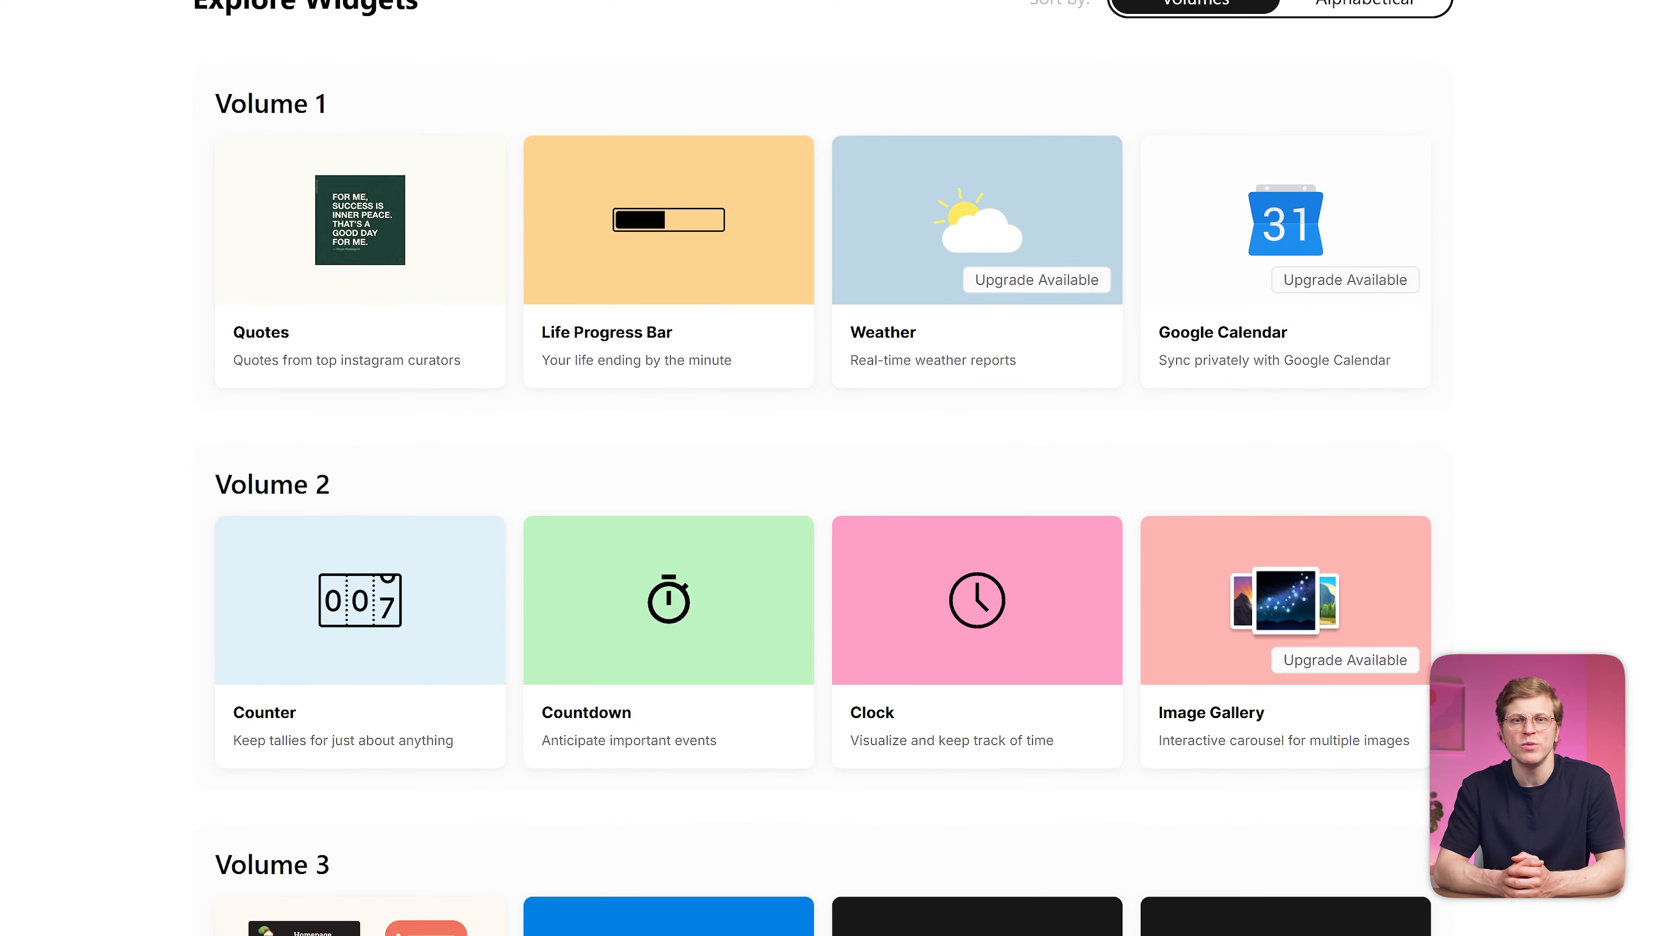
# Create a Clock widget from the gallery with the title "Minimalist clock"
pyautogui.click(950, 593)
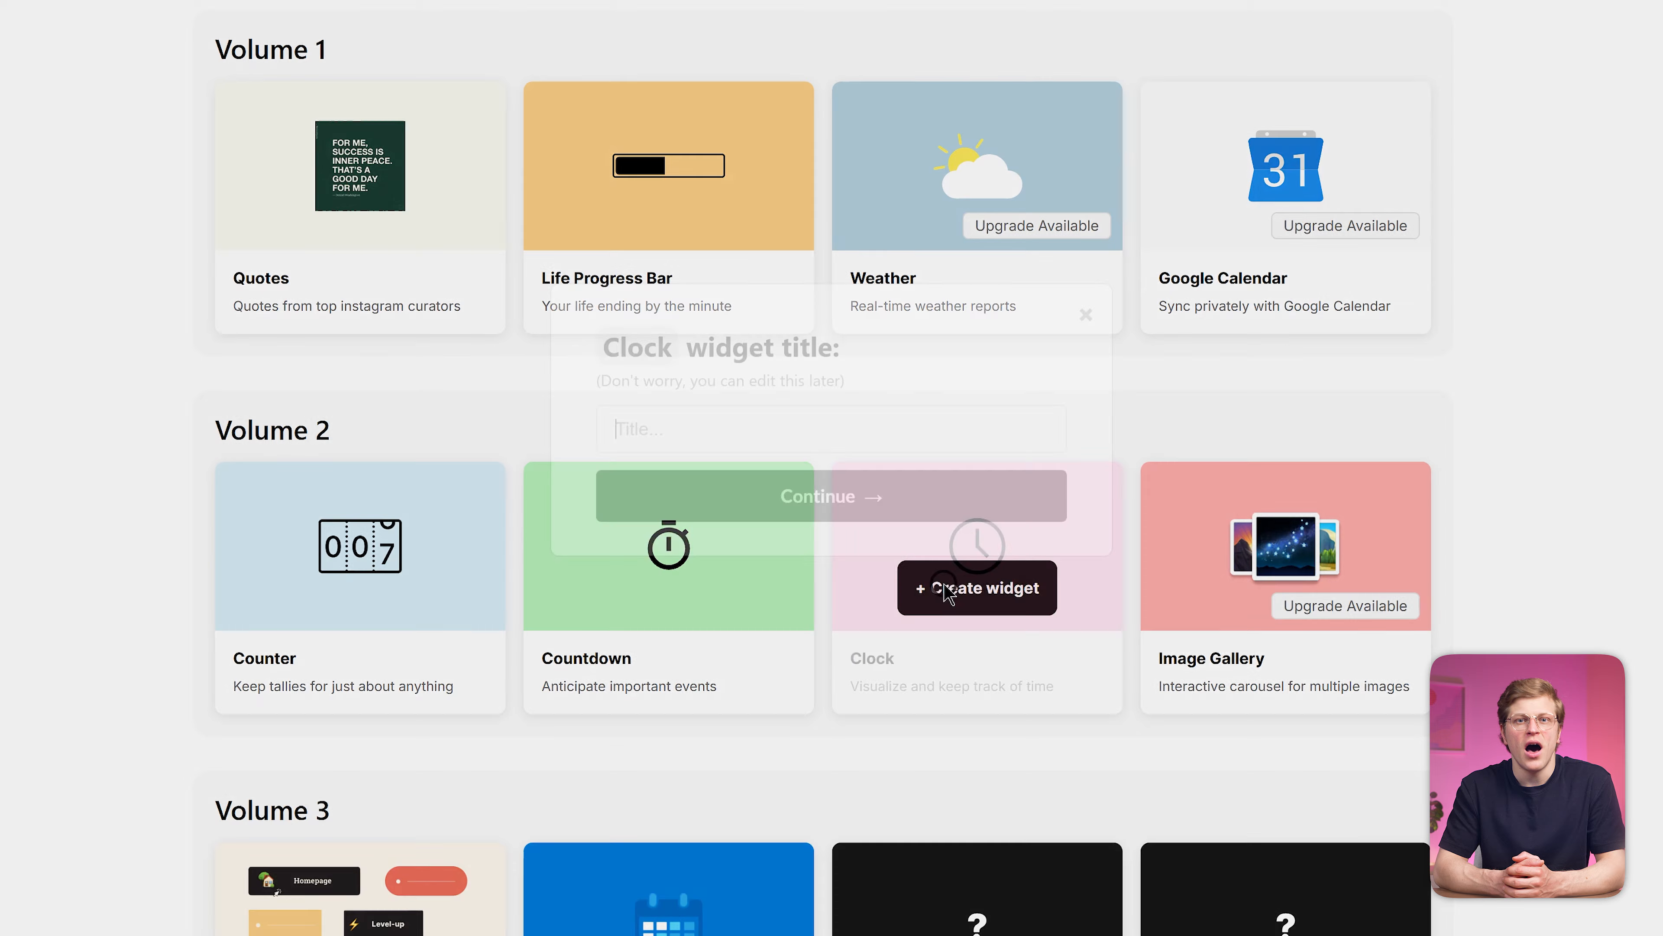
pyautogui.write('Minimalist clock')
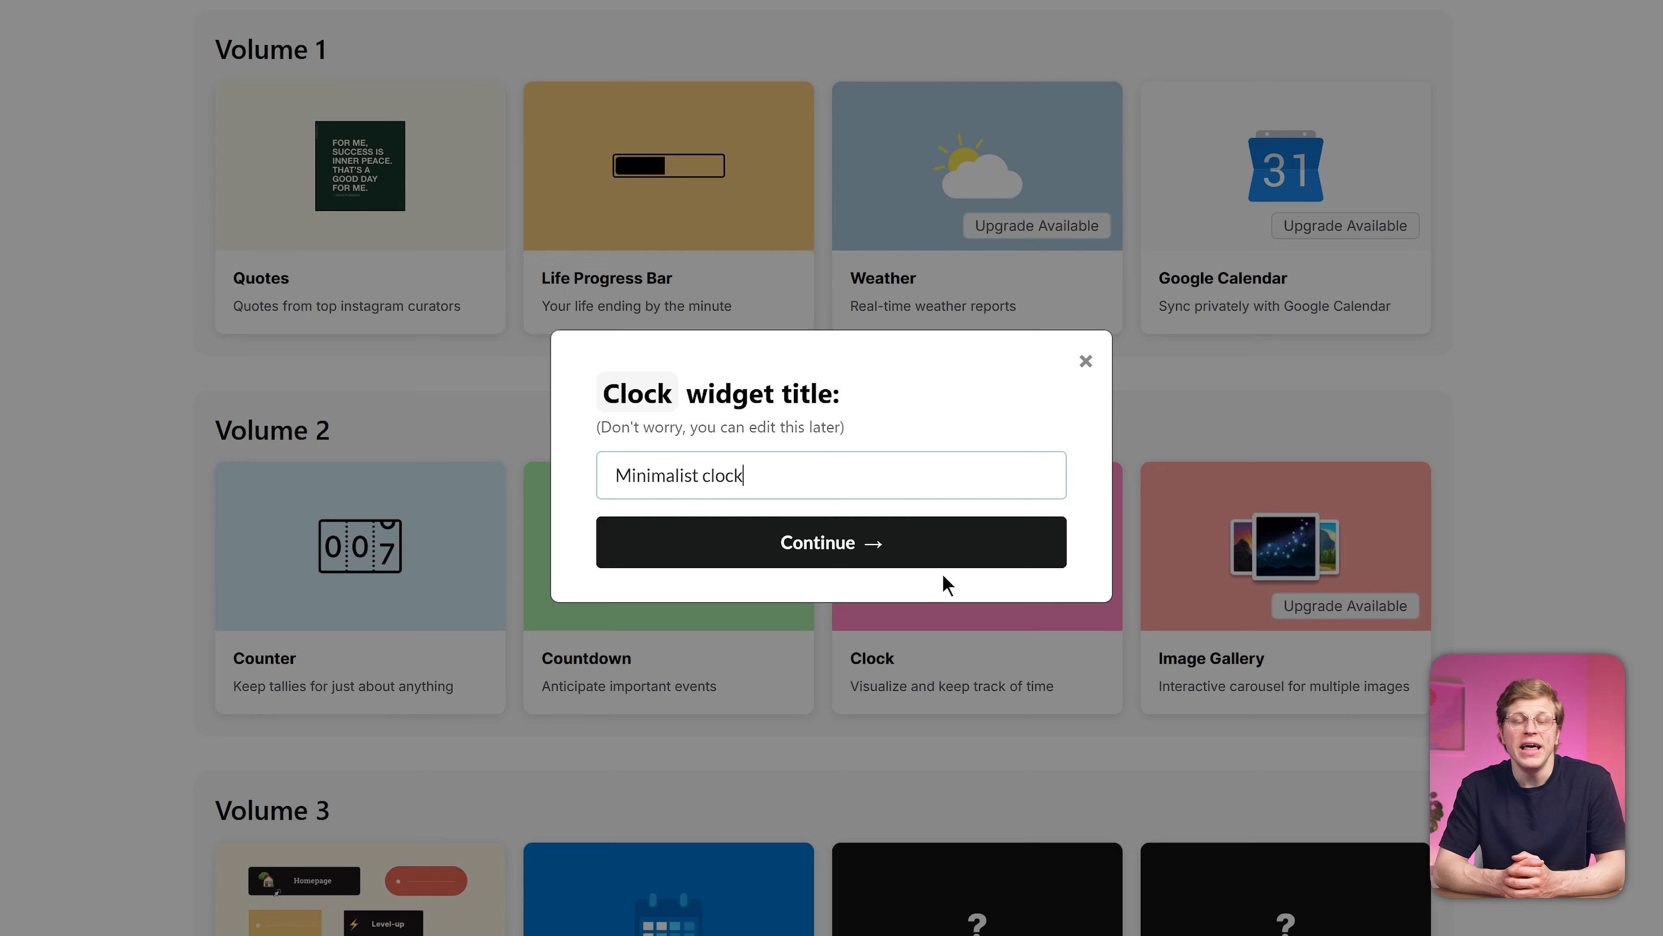
pyautogui.click(930, 547)
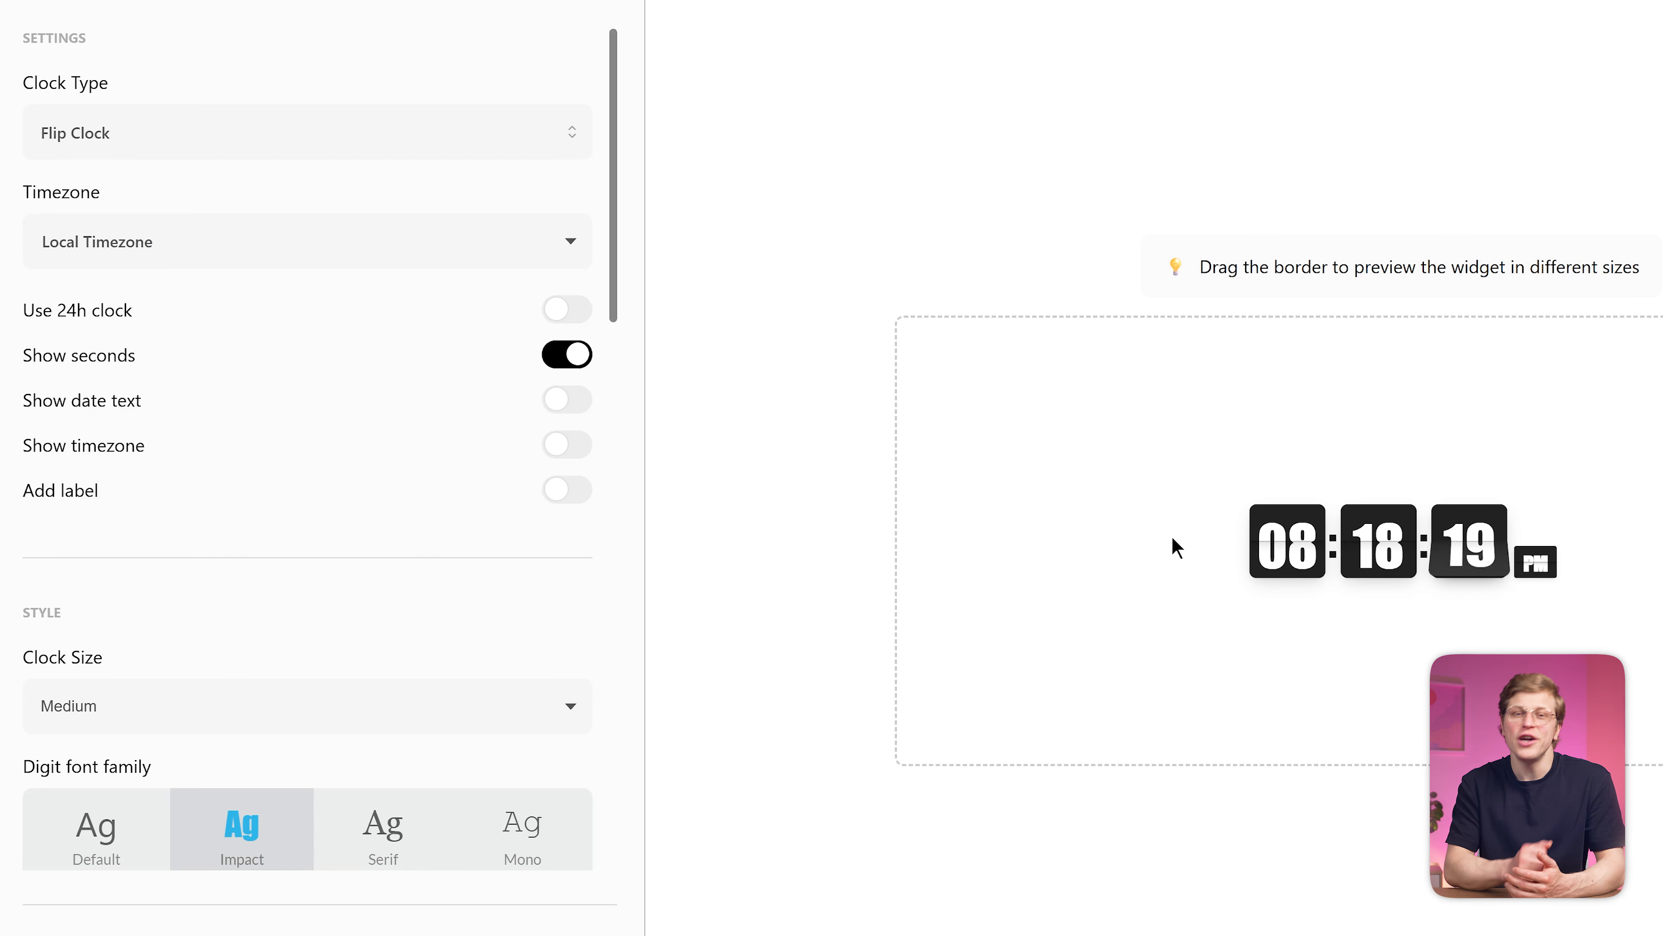
# Set the clock type to Analog Tick and turn off the seconds and the seconds dial
pyautogui.click(523, 139)
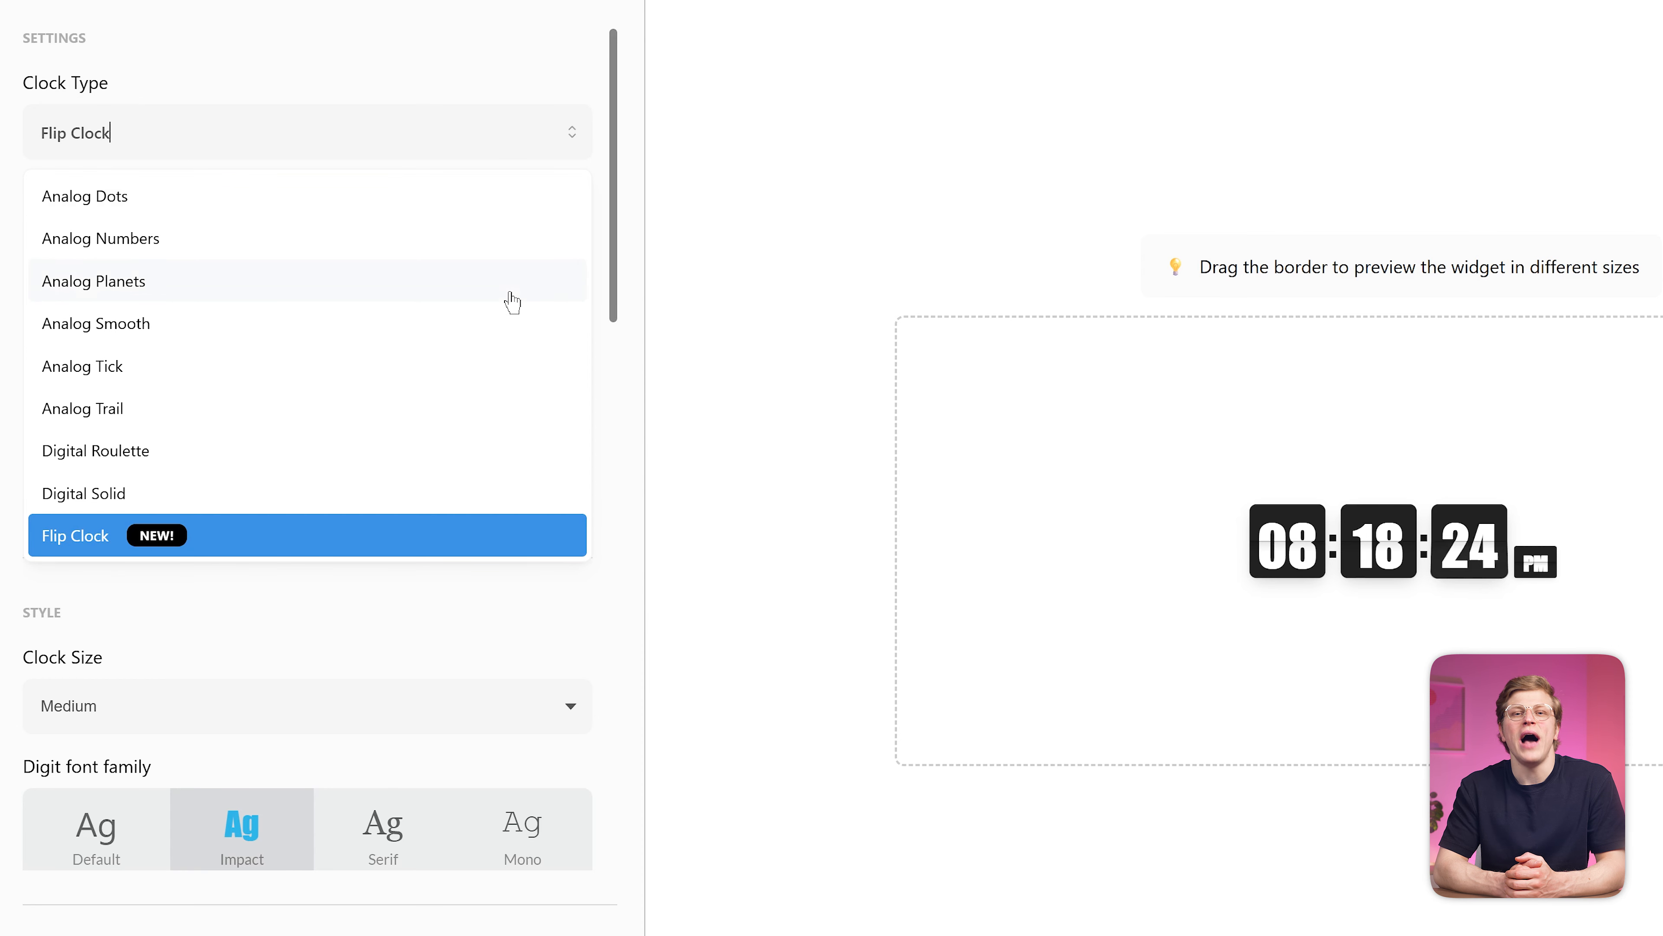
pyautogui.click(509, 365)
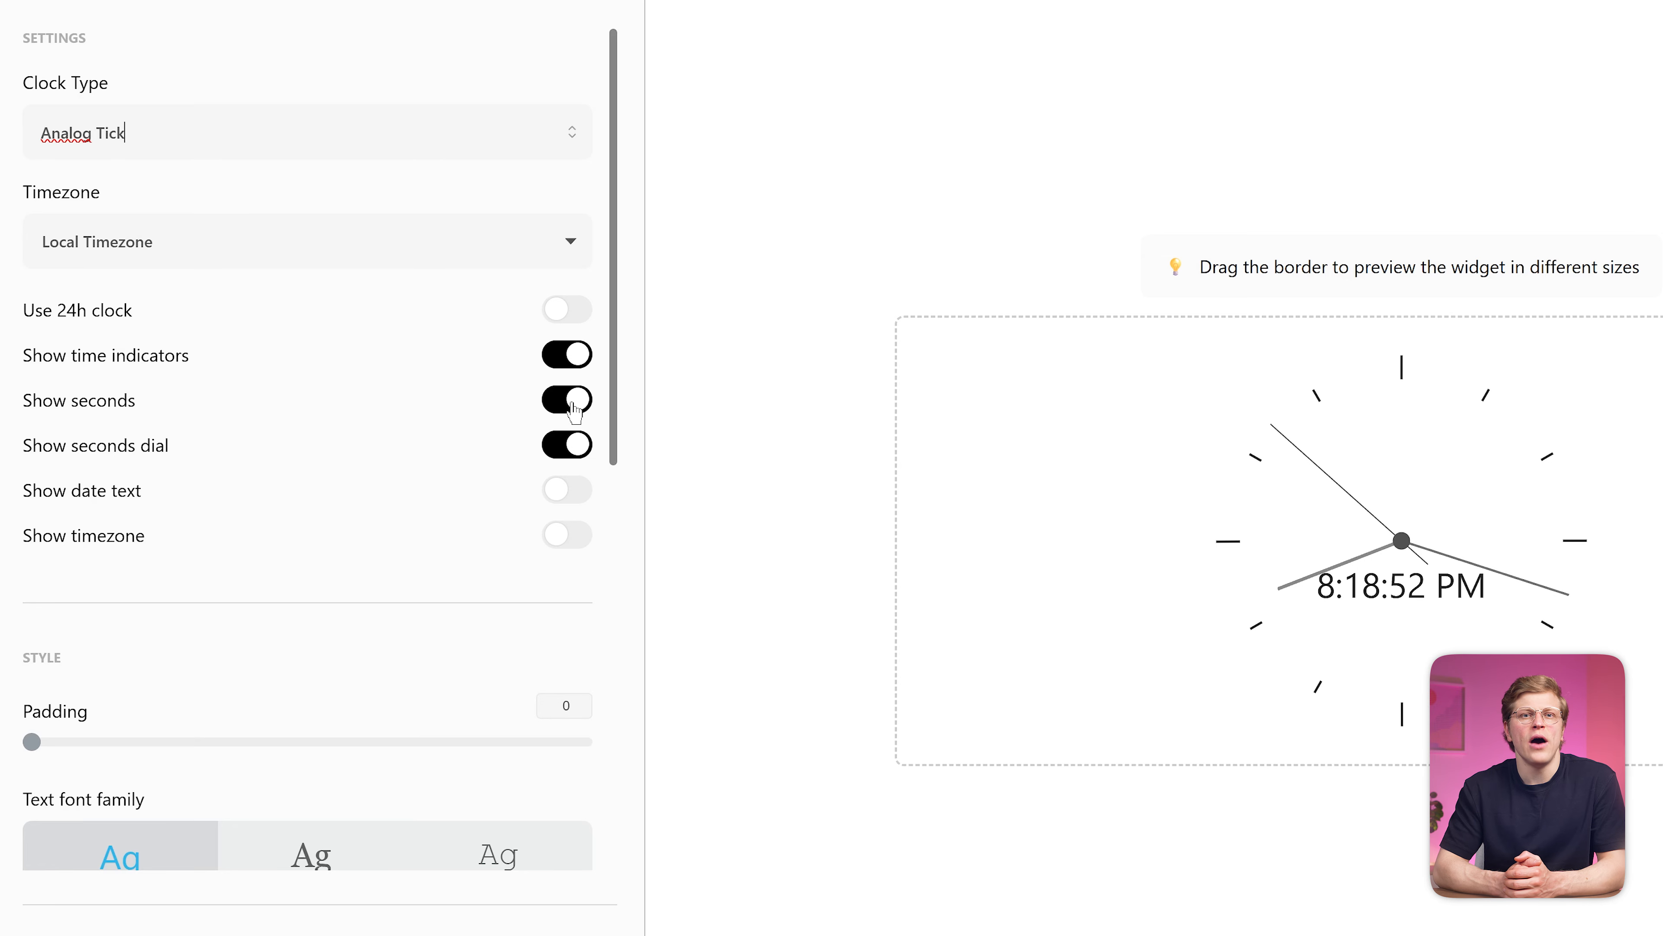
pyautogui.click(574, 411)
pyautogui.click(580, 453)
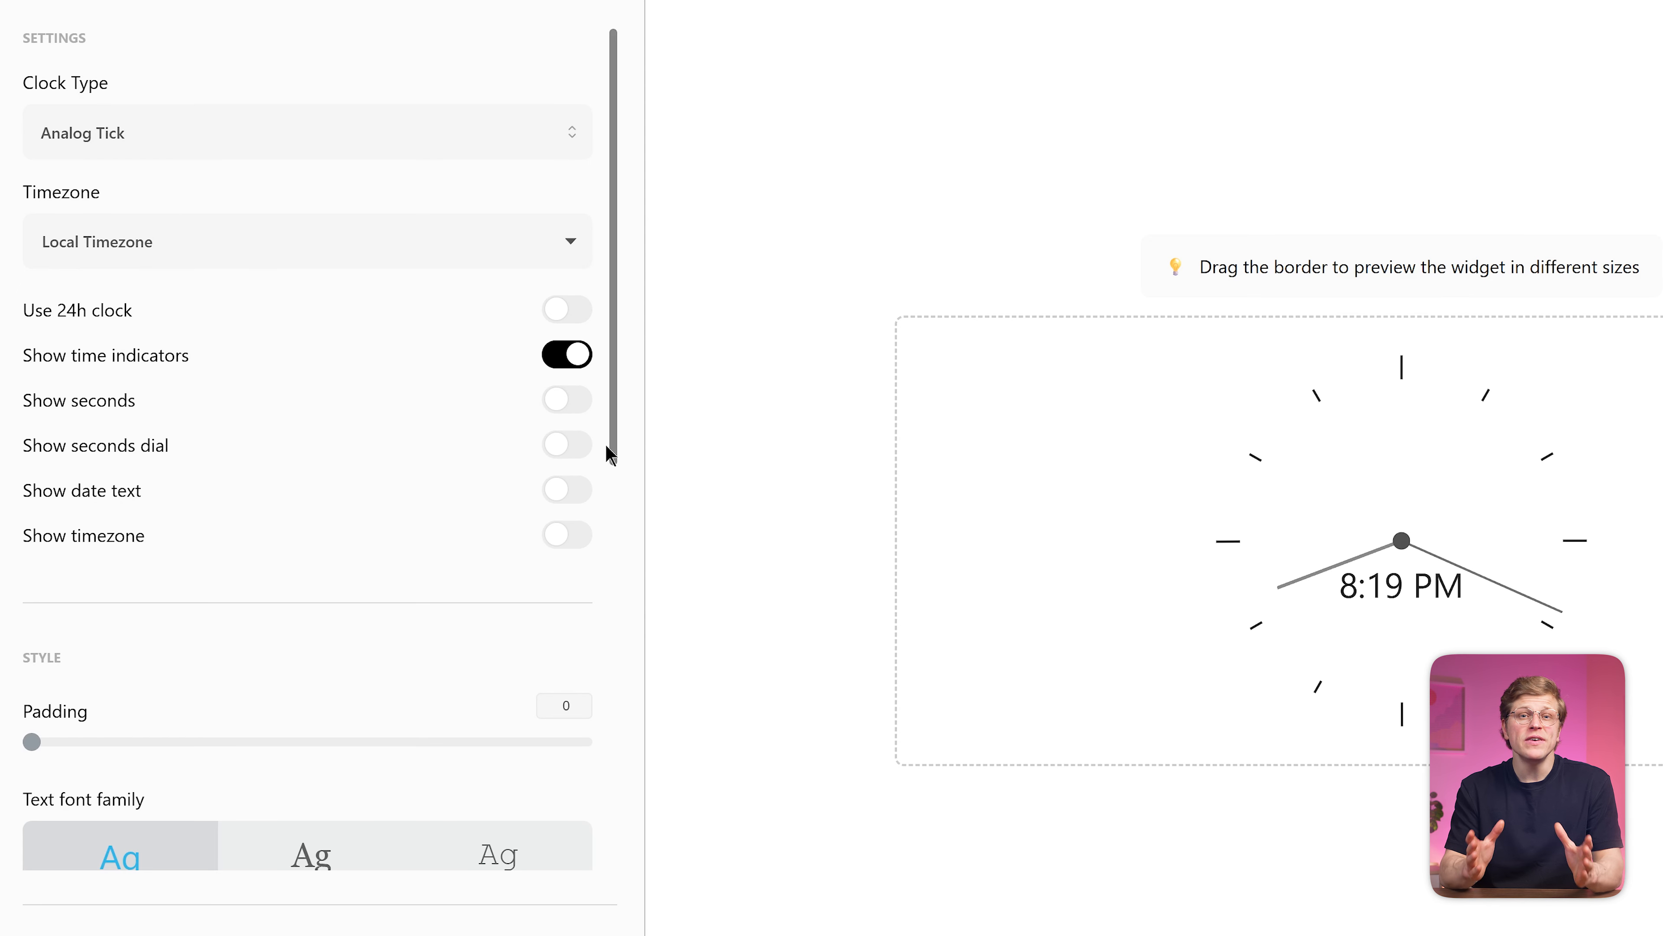
# Set the clock widget's dark/light appearance to Dark and copy its embed link
pyautogui.moveTo(616, 453); pyautogui.dragTo(631, 851)
pyautogui.click(568, 648)
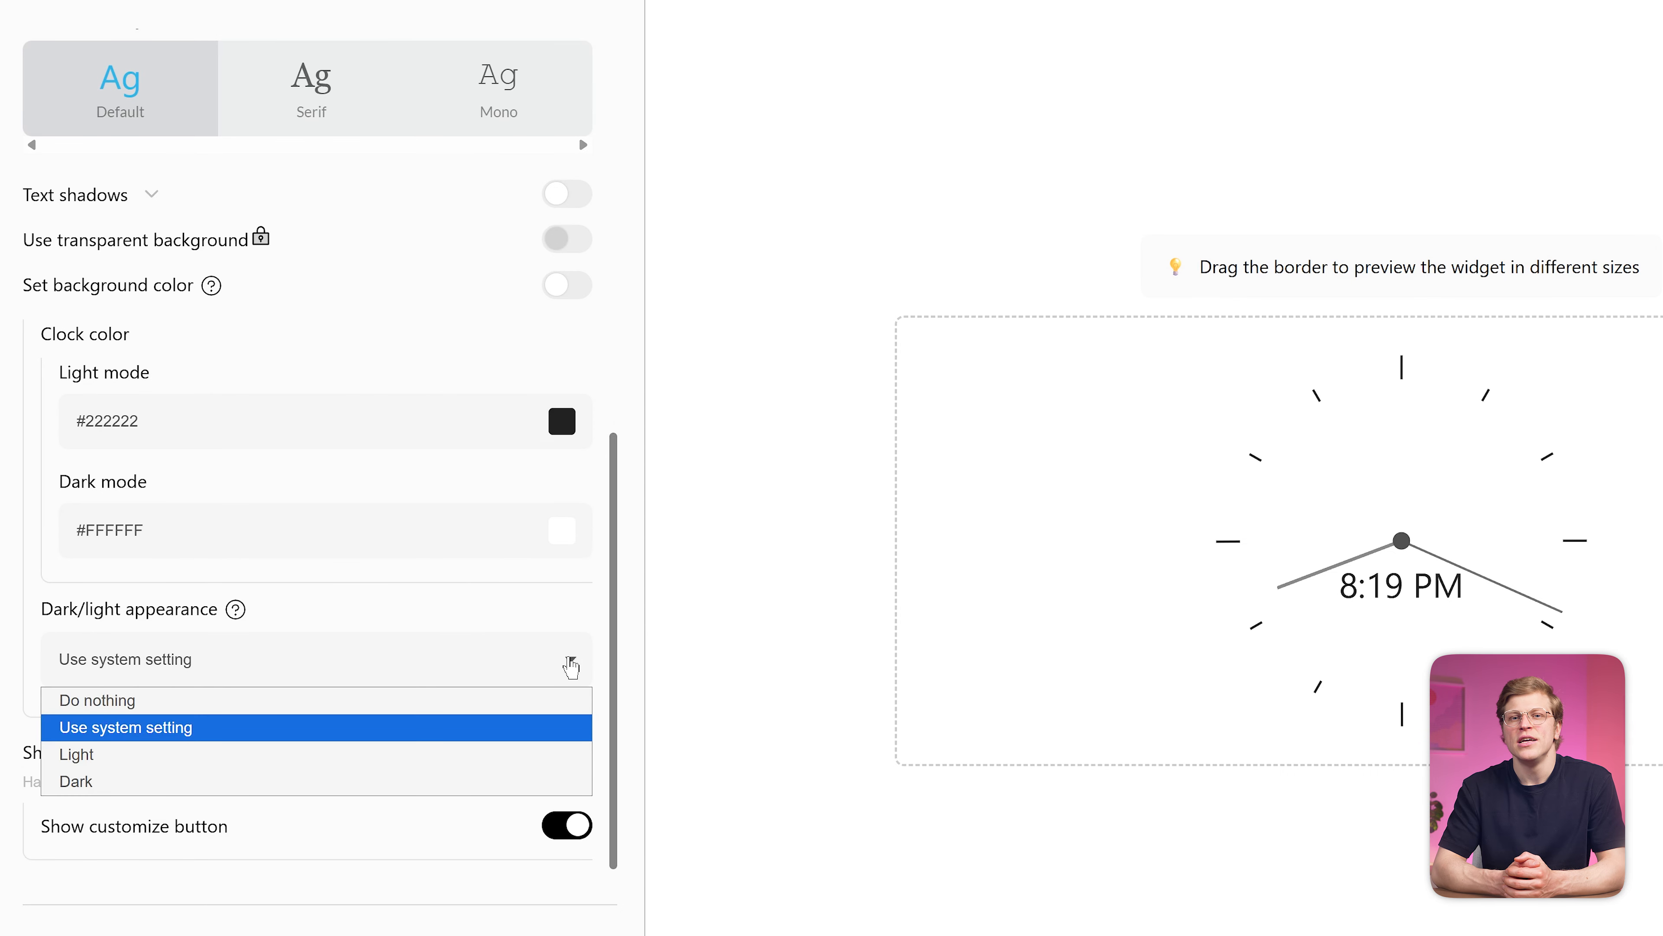
pyautogui.click(552, 785)
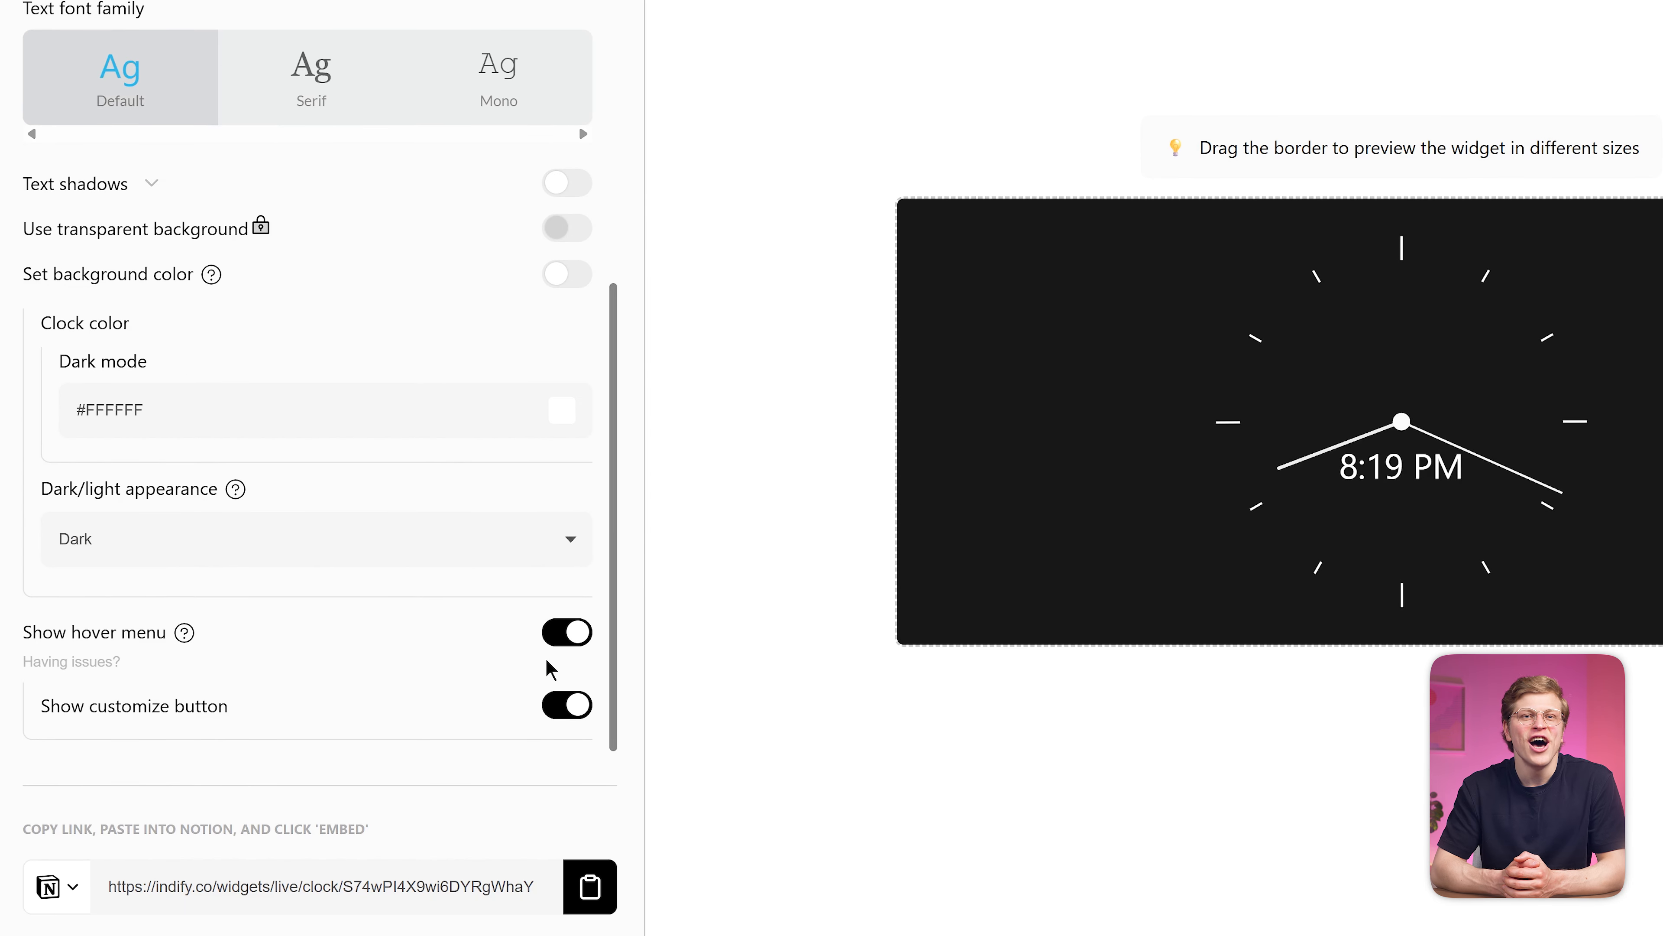
pyautogui.click(588, 886)
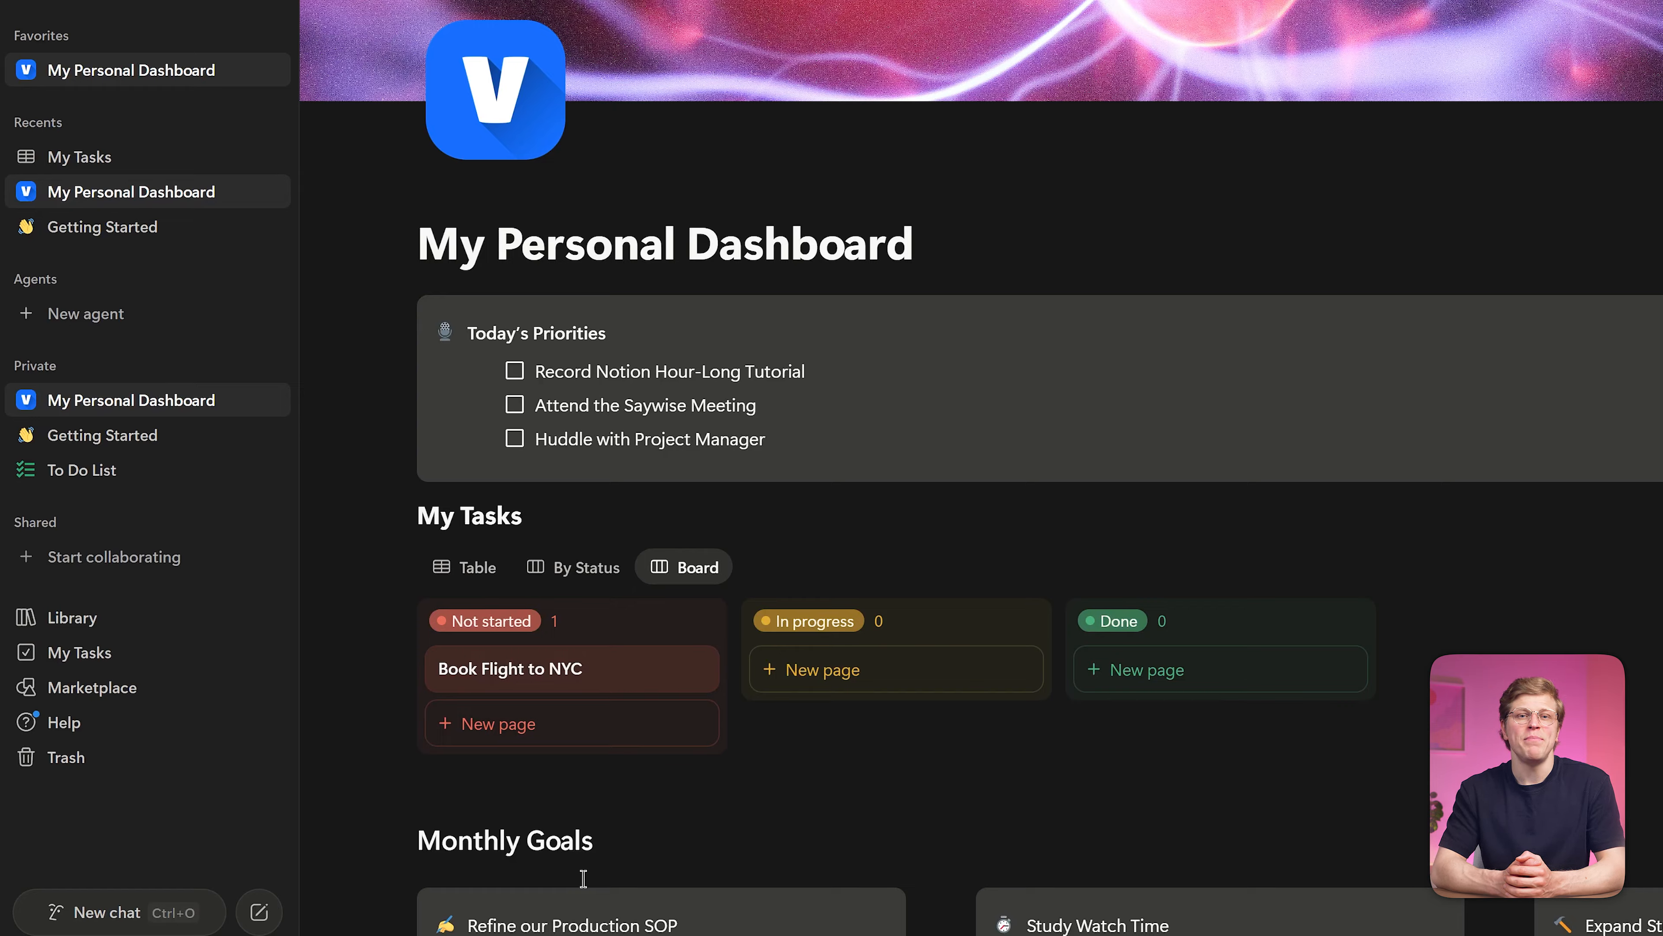
# Switch to Notion and embed the copied clock widget link directly below the My Personal Dashboard title
pyautogui.click(933, 256)
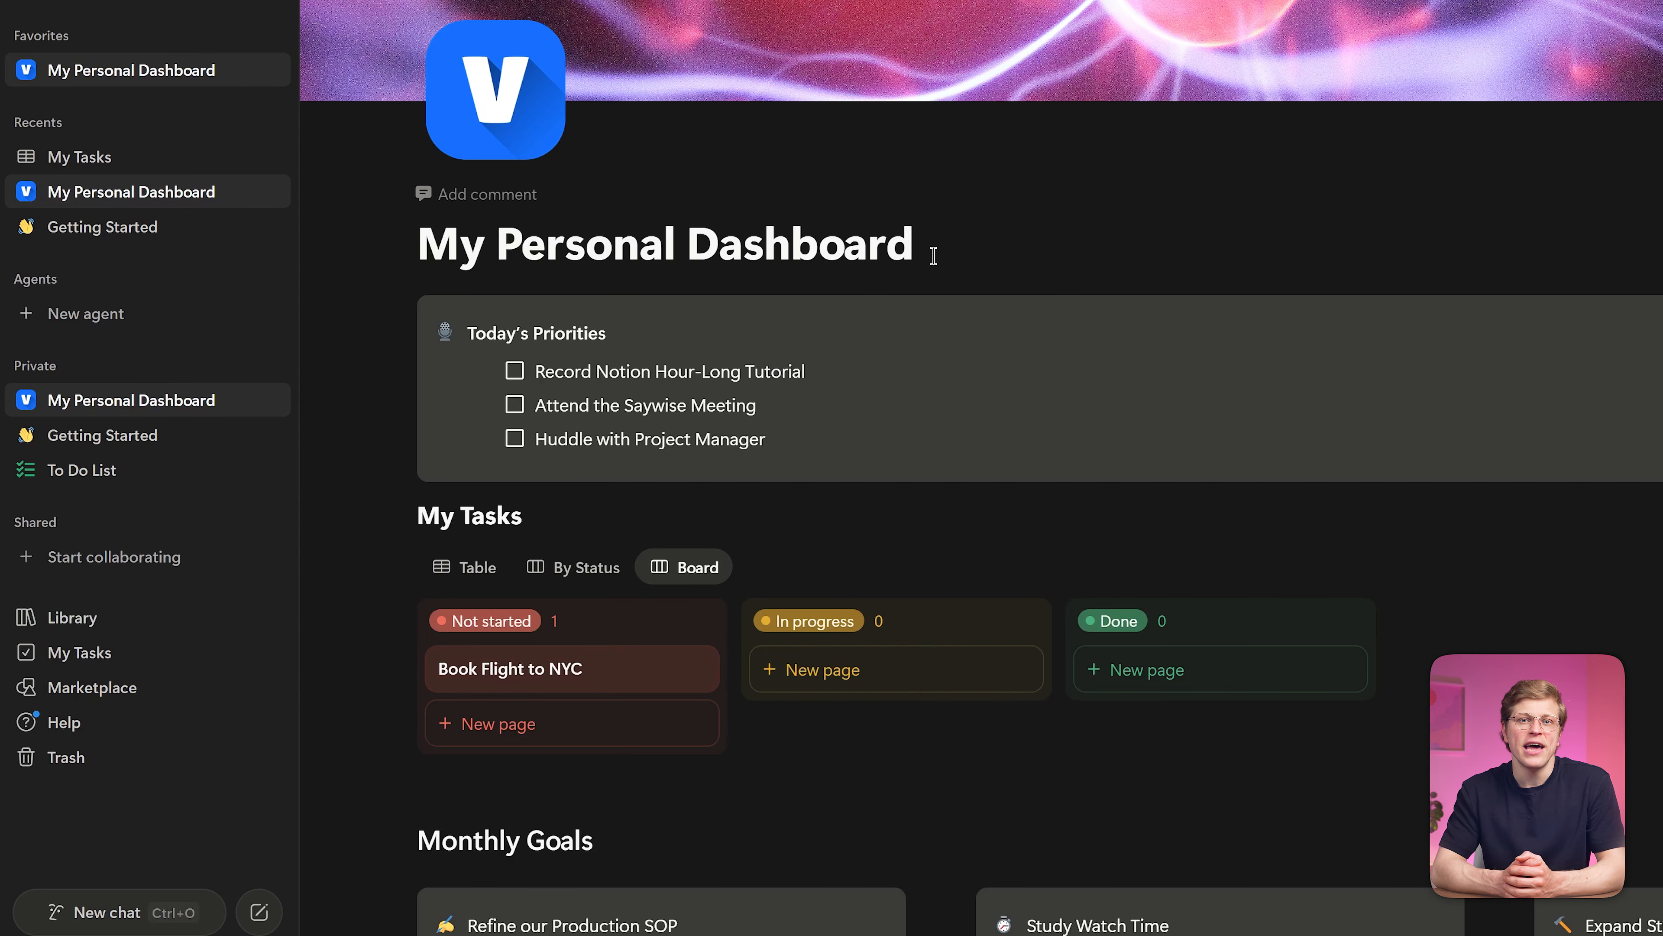
pyautogui.press('Return')
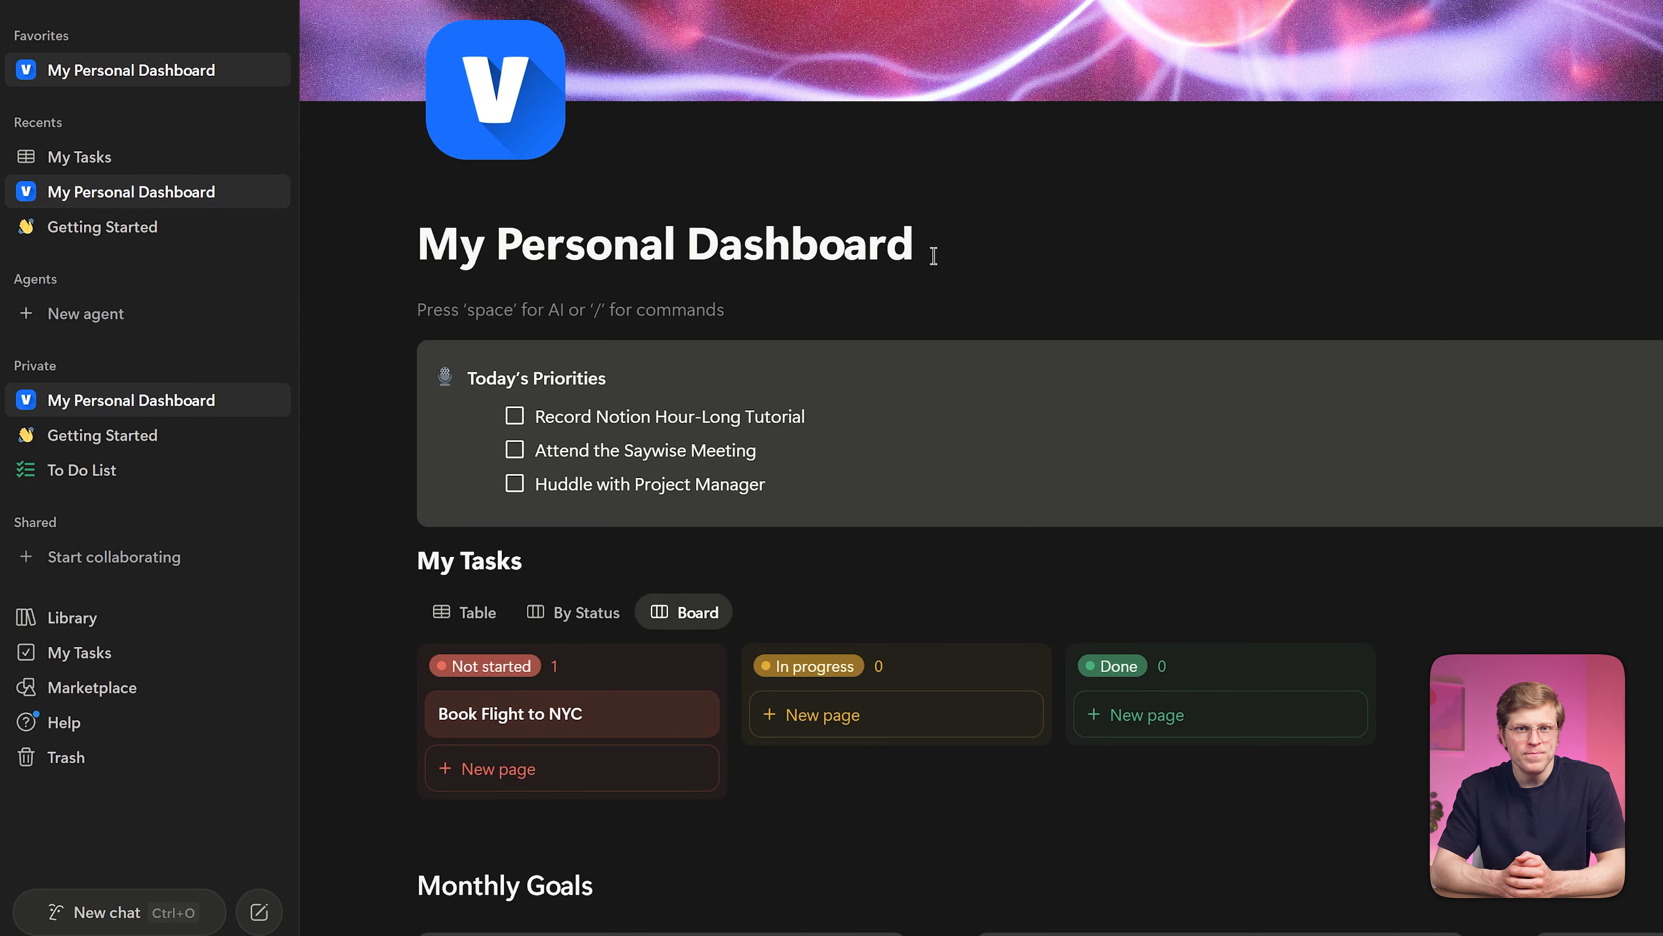
pyautogui.write('/embed')
pyautogui.press('Return')
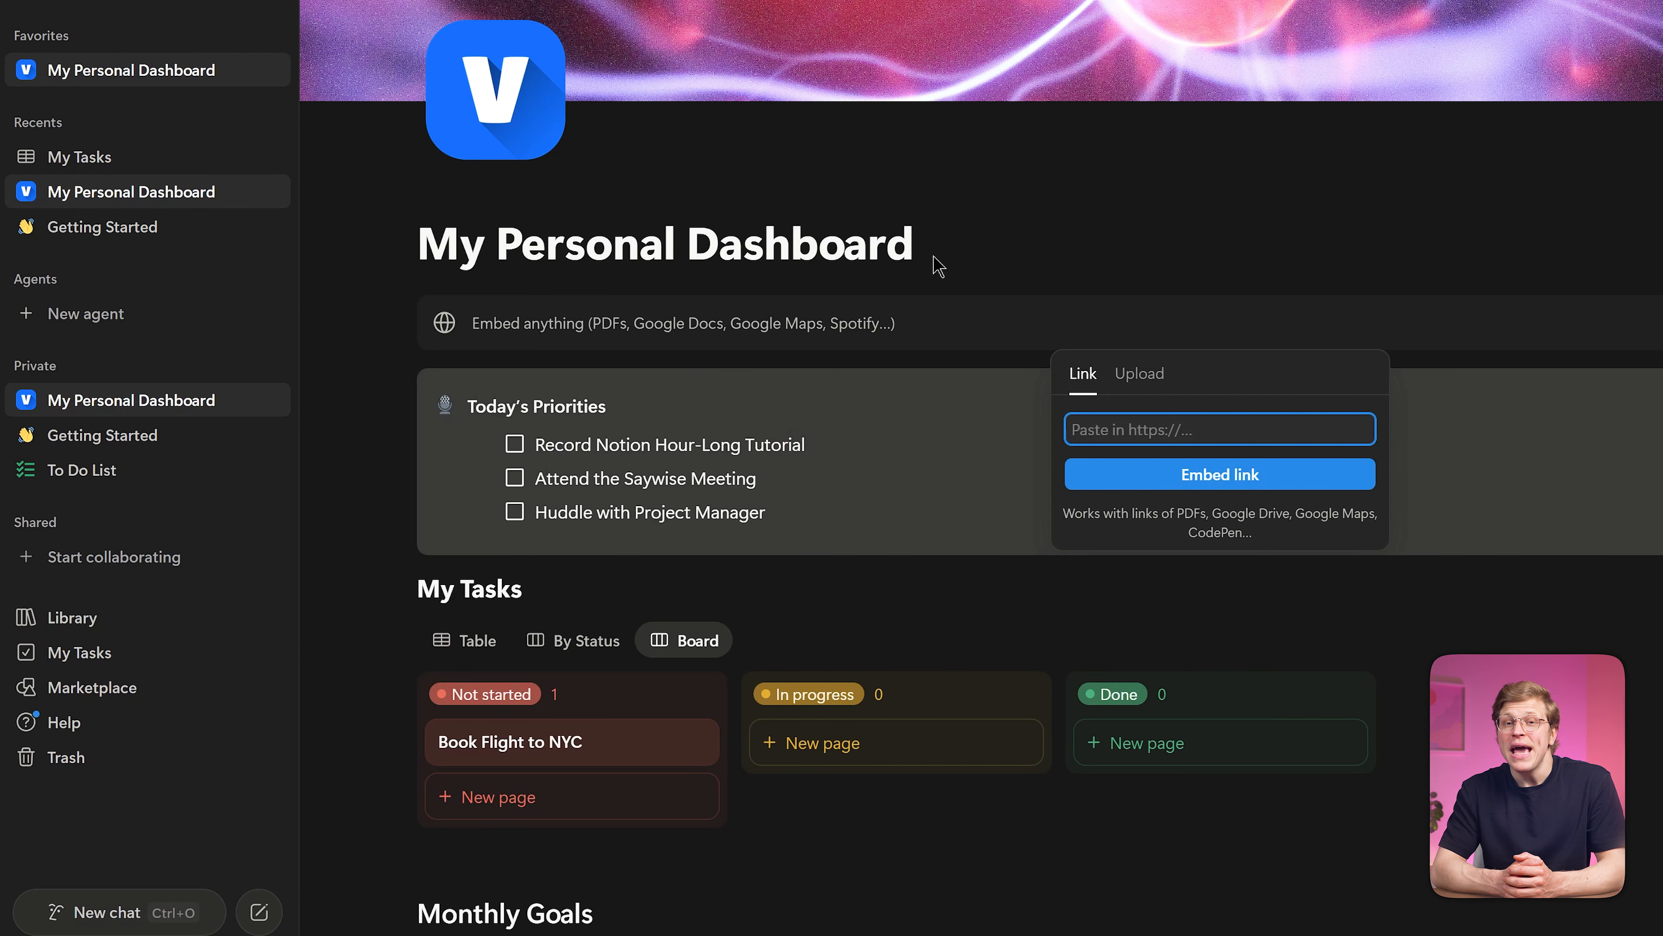
pyautogui.hotkey('ctrl', 'v')
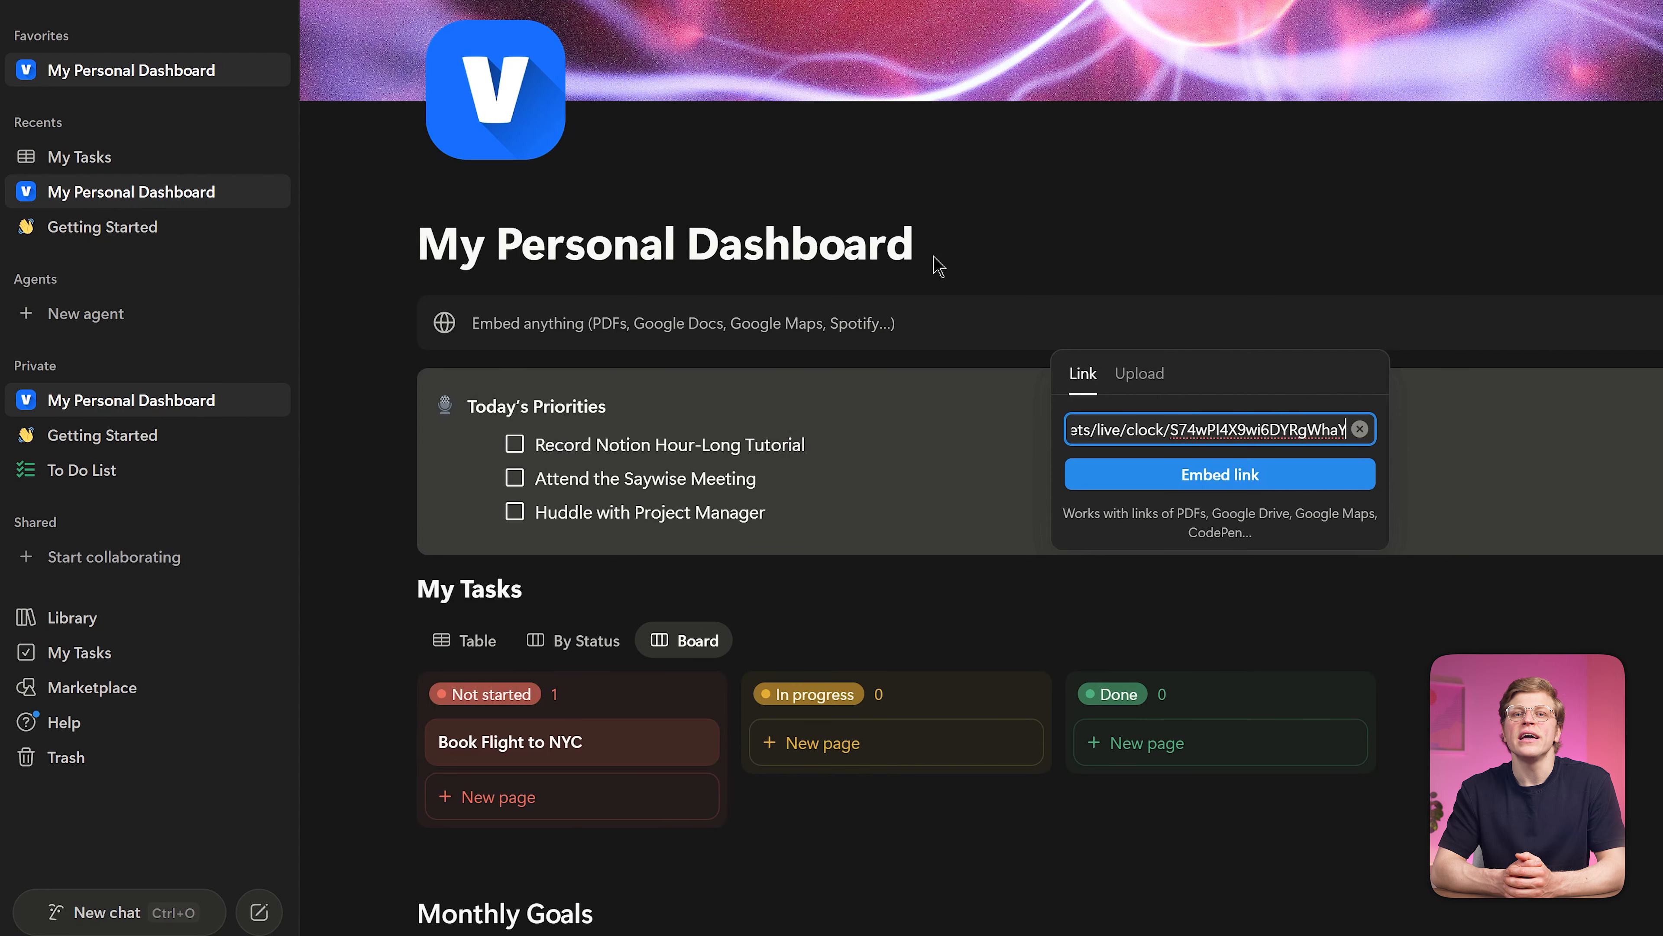
pyautogui.click(1119, 473)
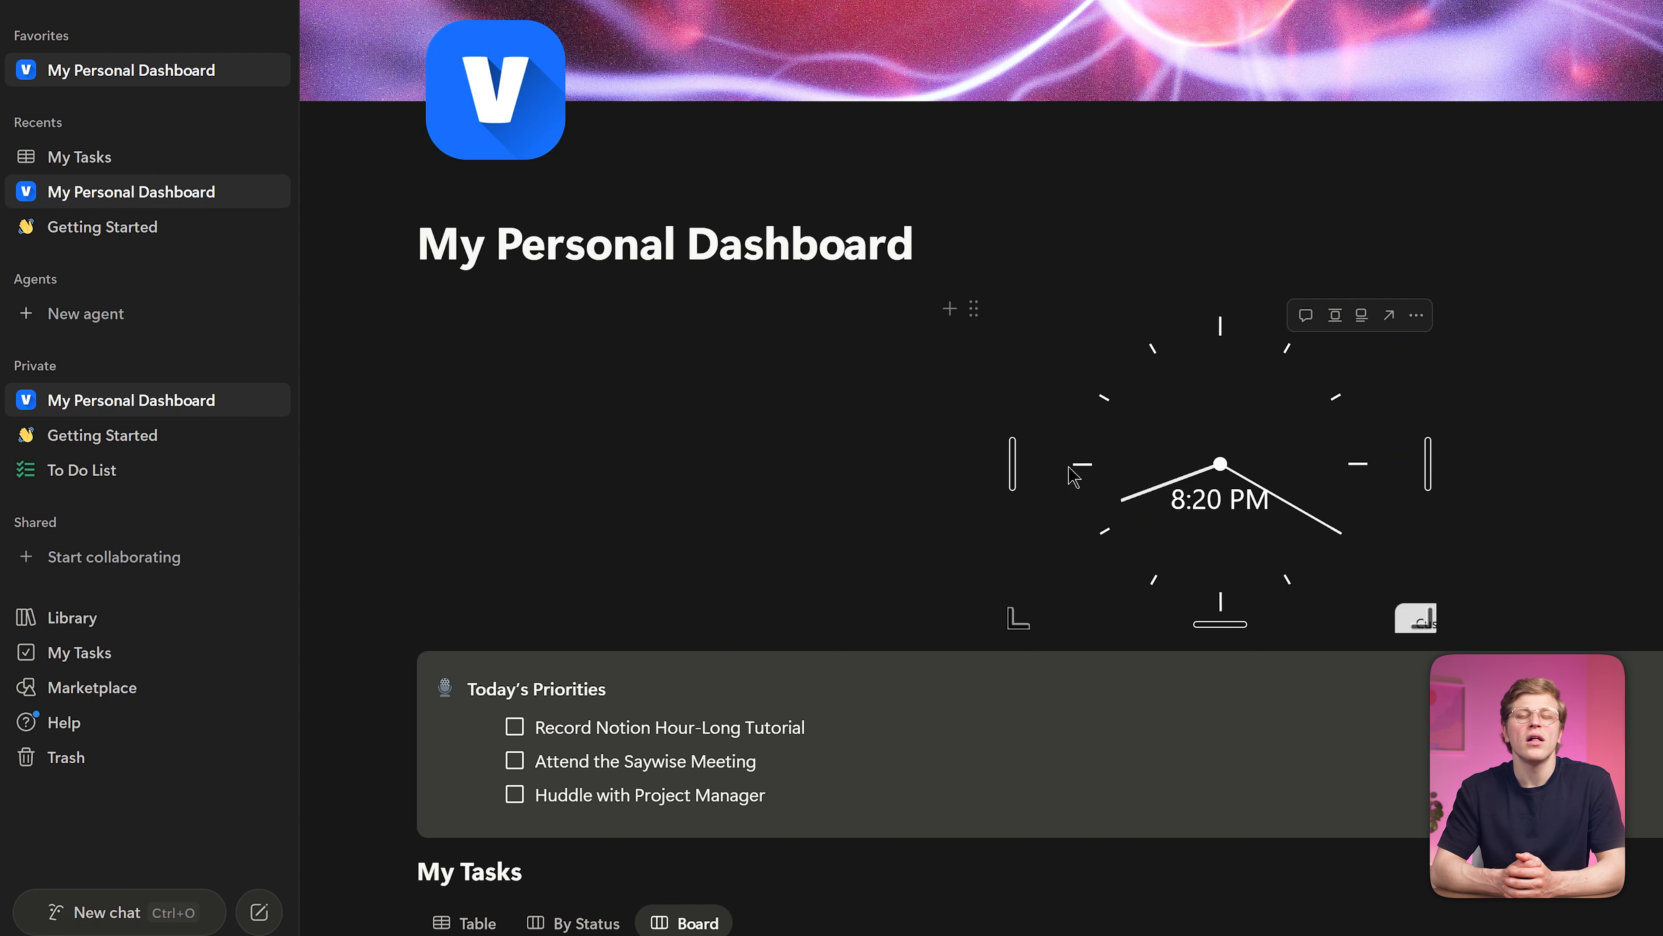
# Align the embedded clock widget to the left of the page
pyautogui.click(973, 310)
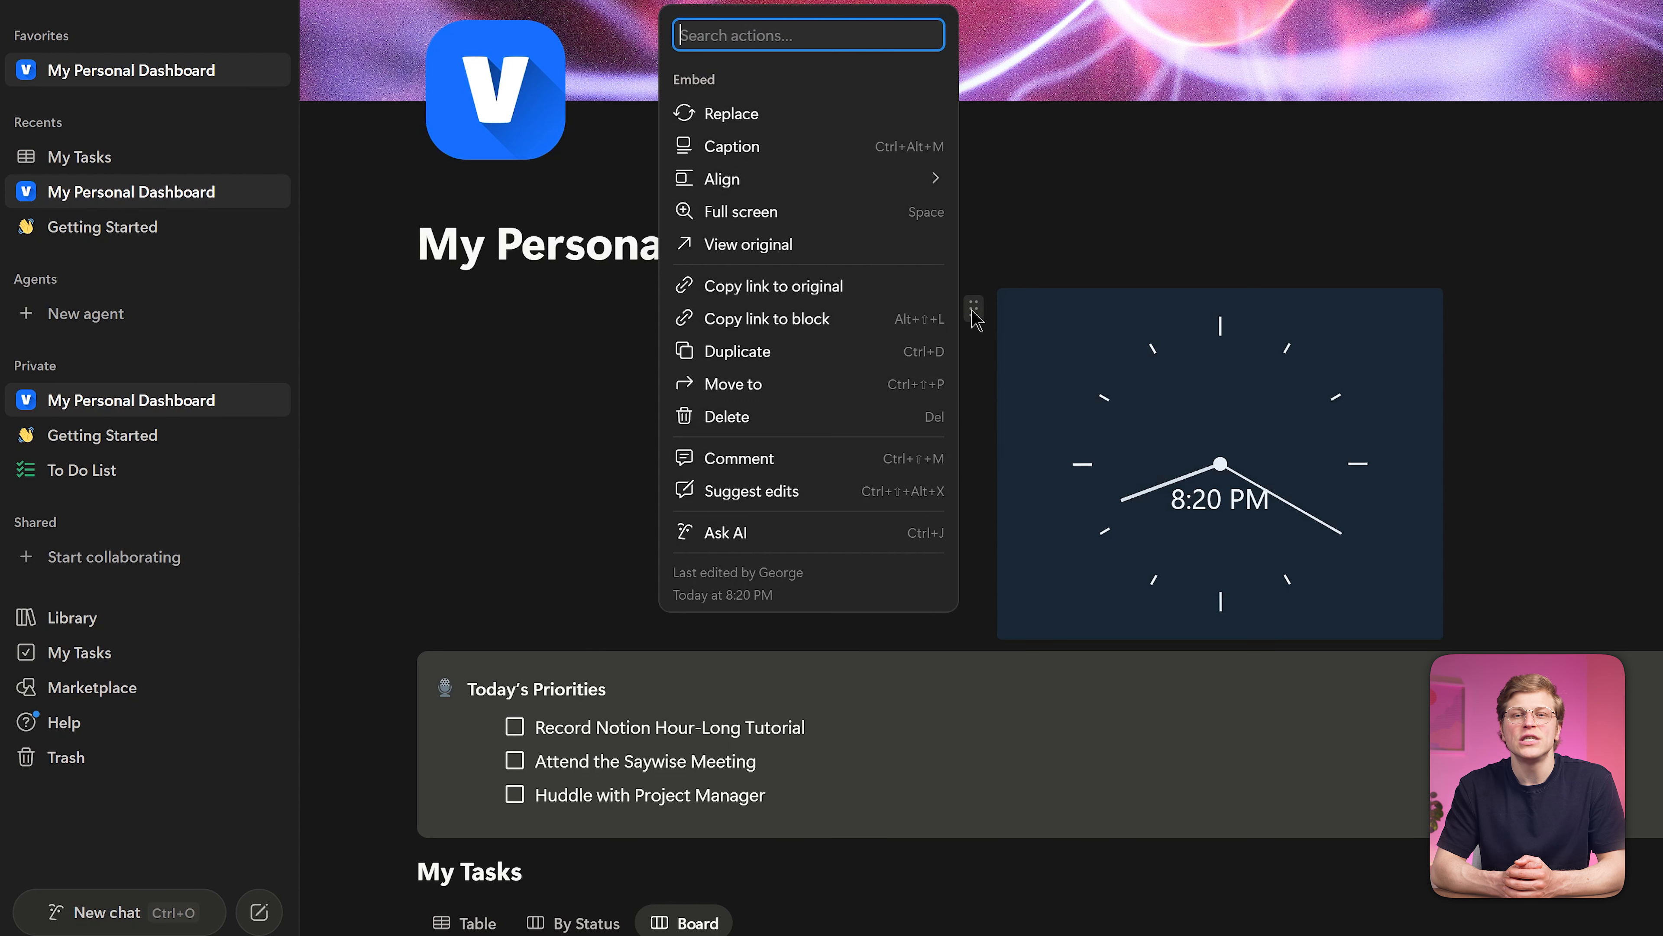
pyautogui.moveTo(930, 178)
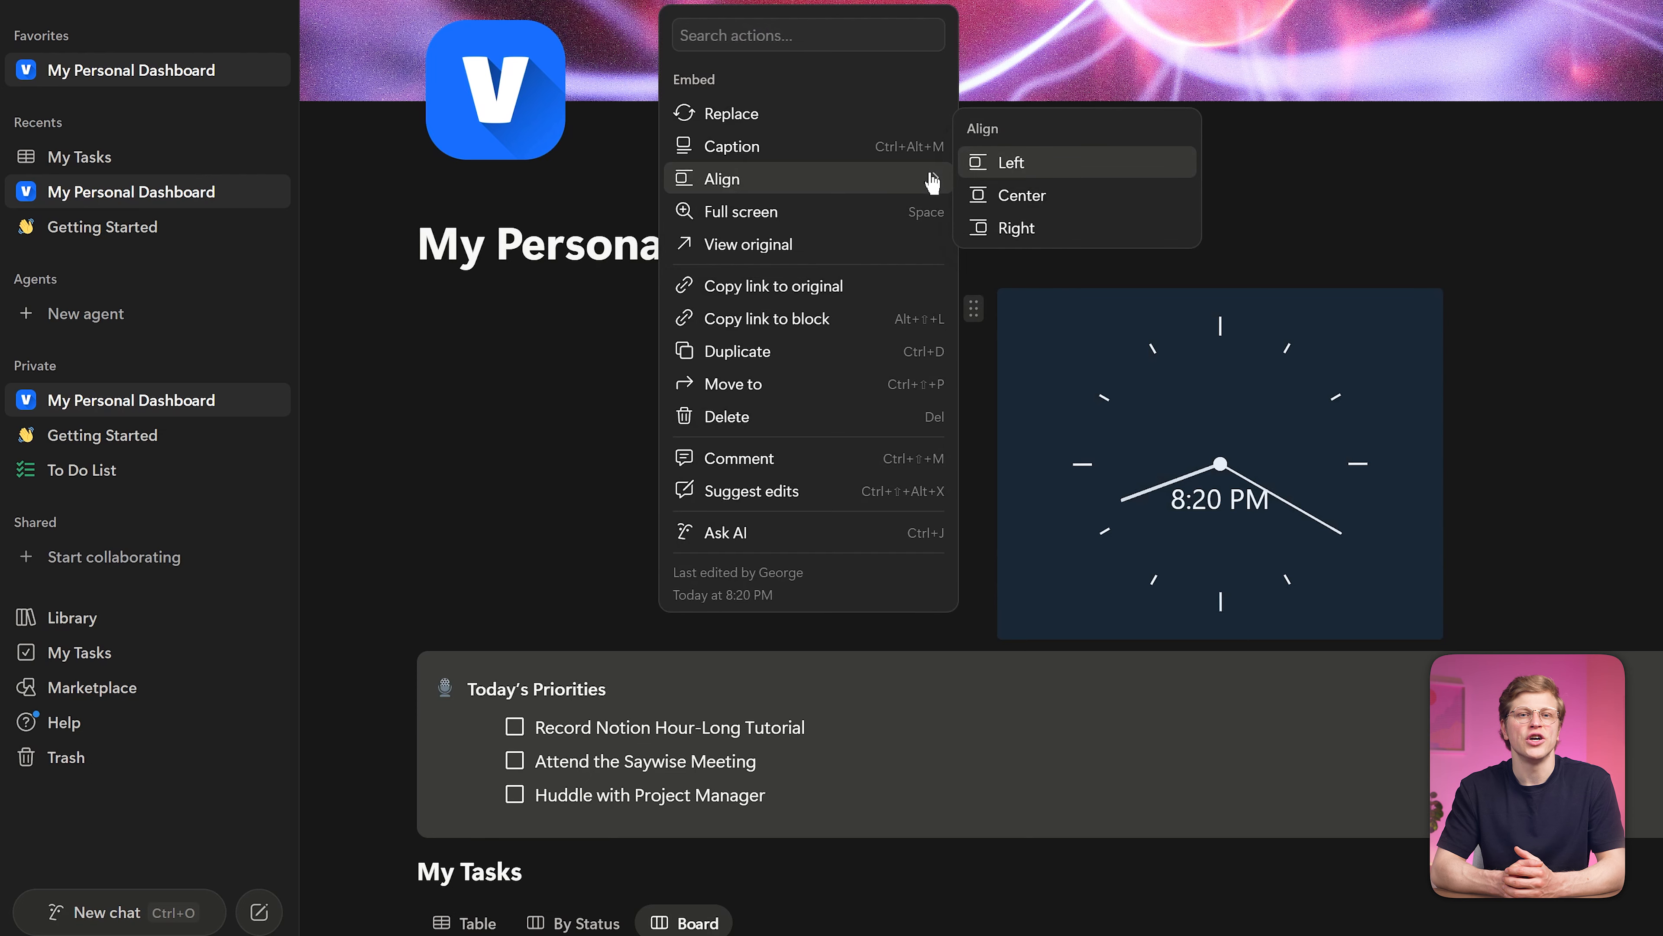
pyautogui.click(1011, 167)
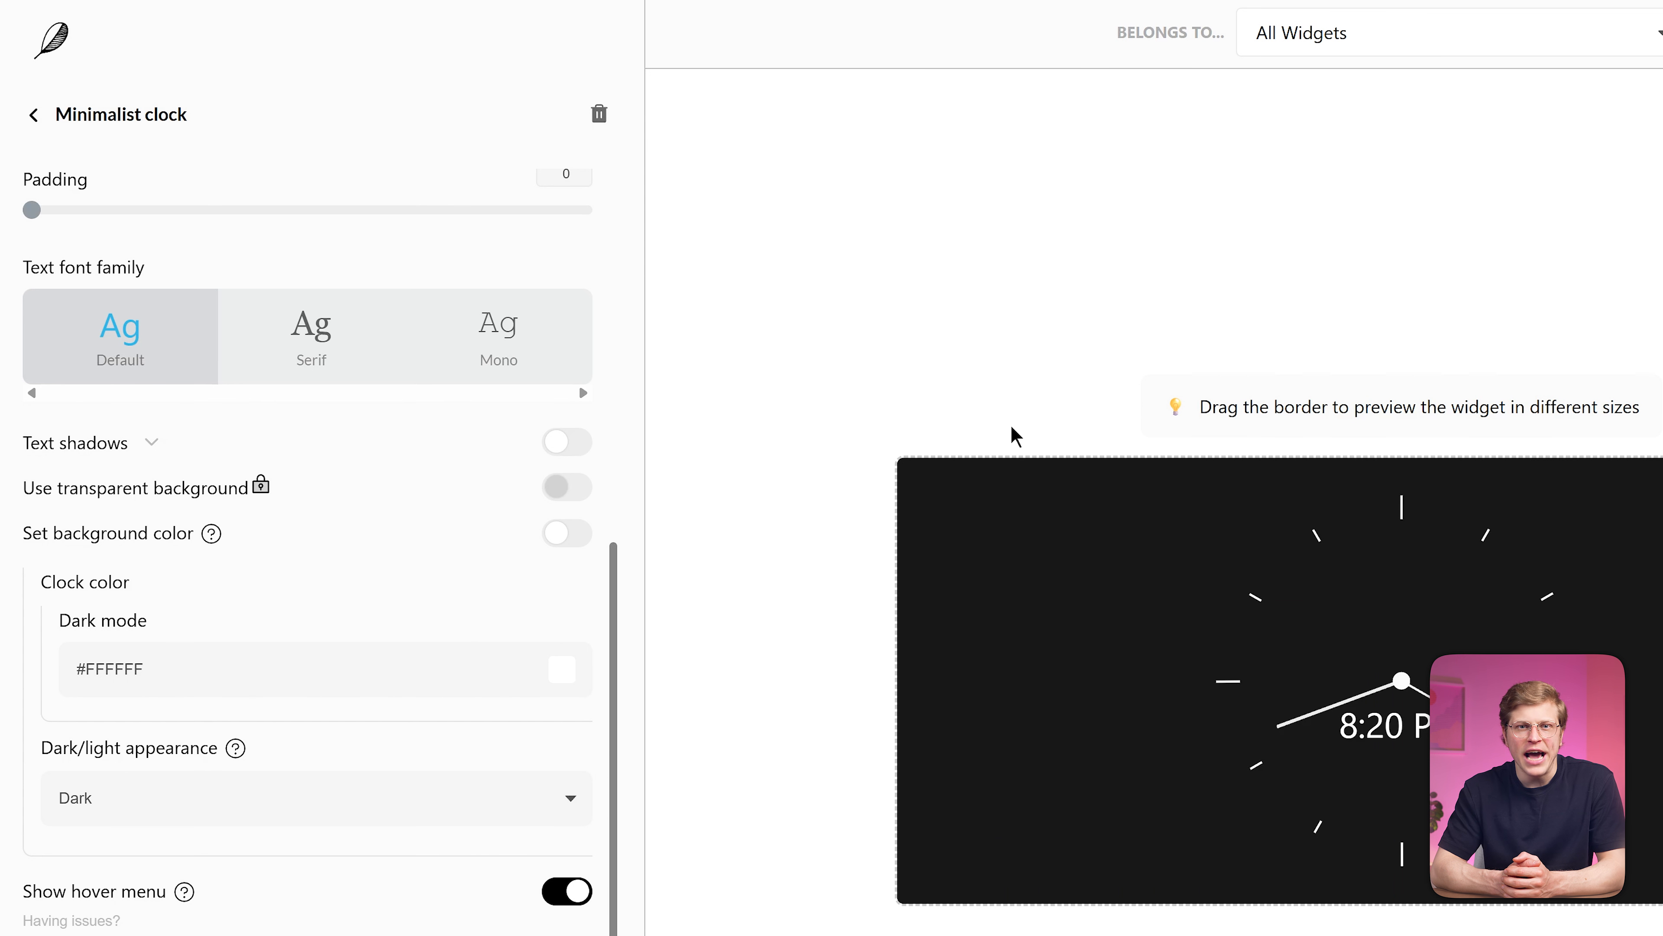
# Switch back to Indify and create a Weather widget from the gallery with the title "Weather"
pyautogui.click(52, 39)
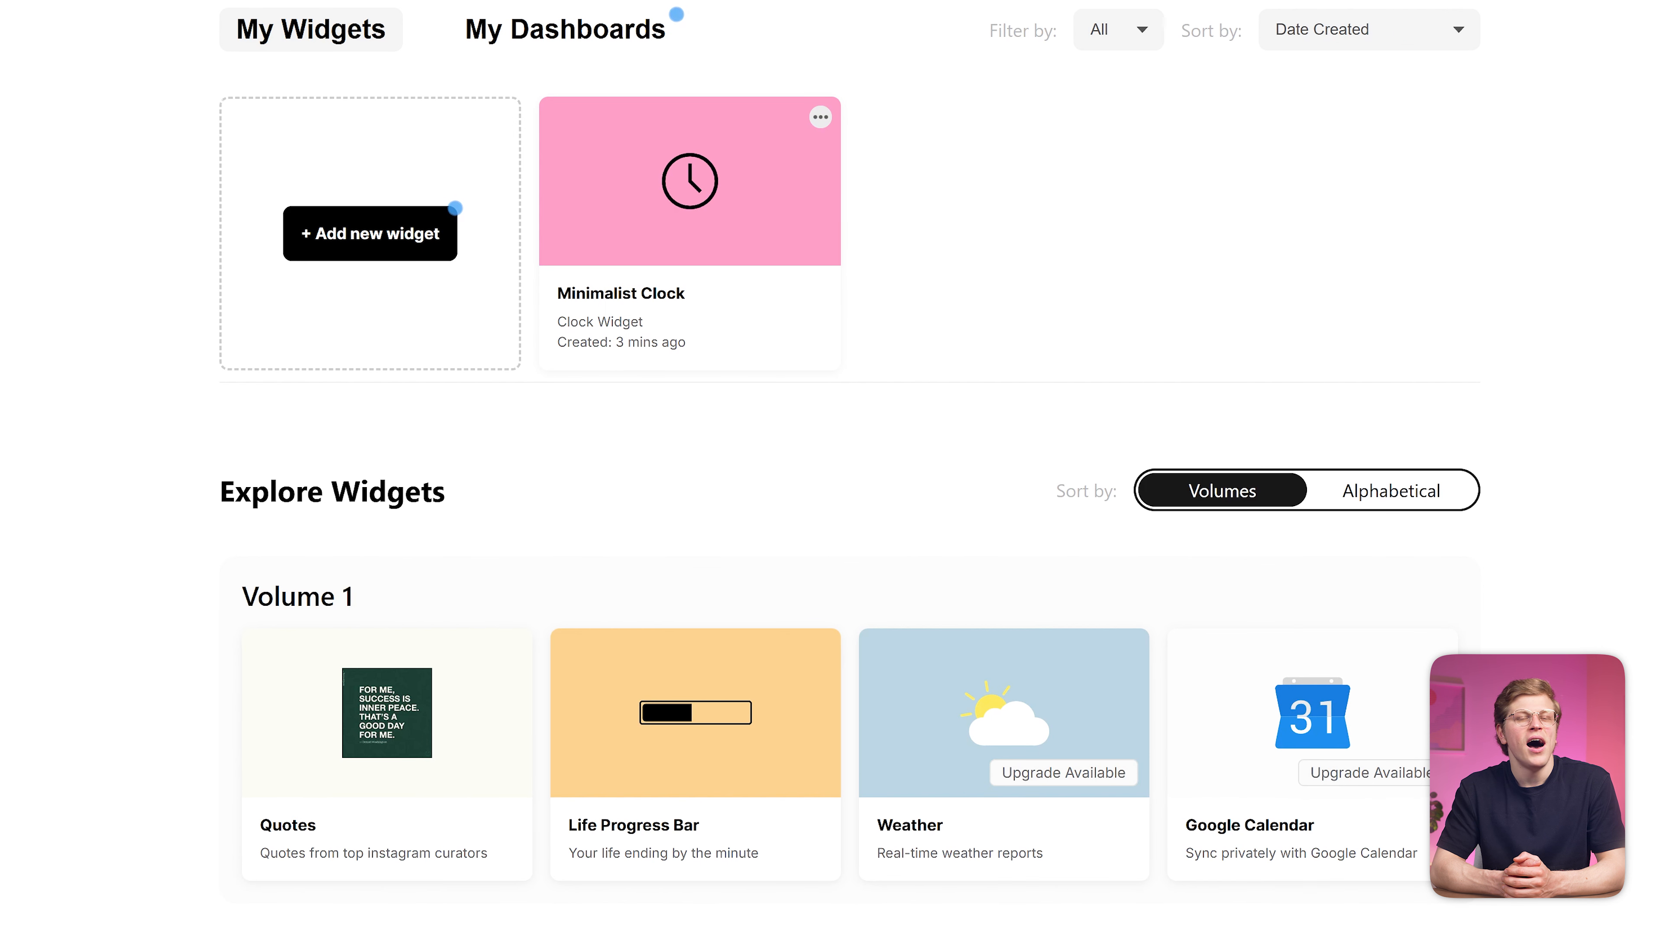
pyautogui.click(983, 704)
pyautogui.write('W')
pyautogui.write('her')
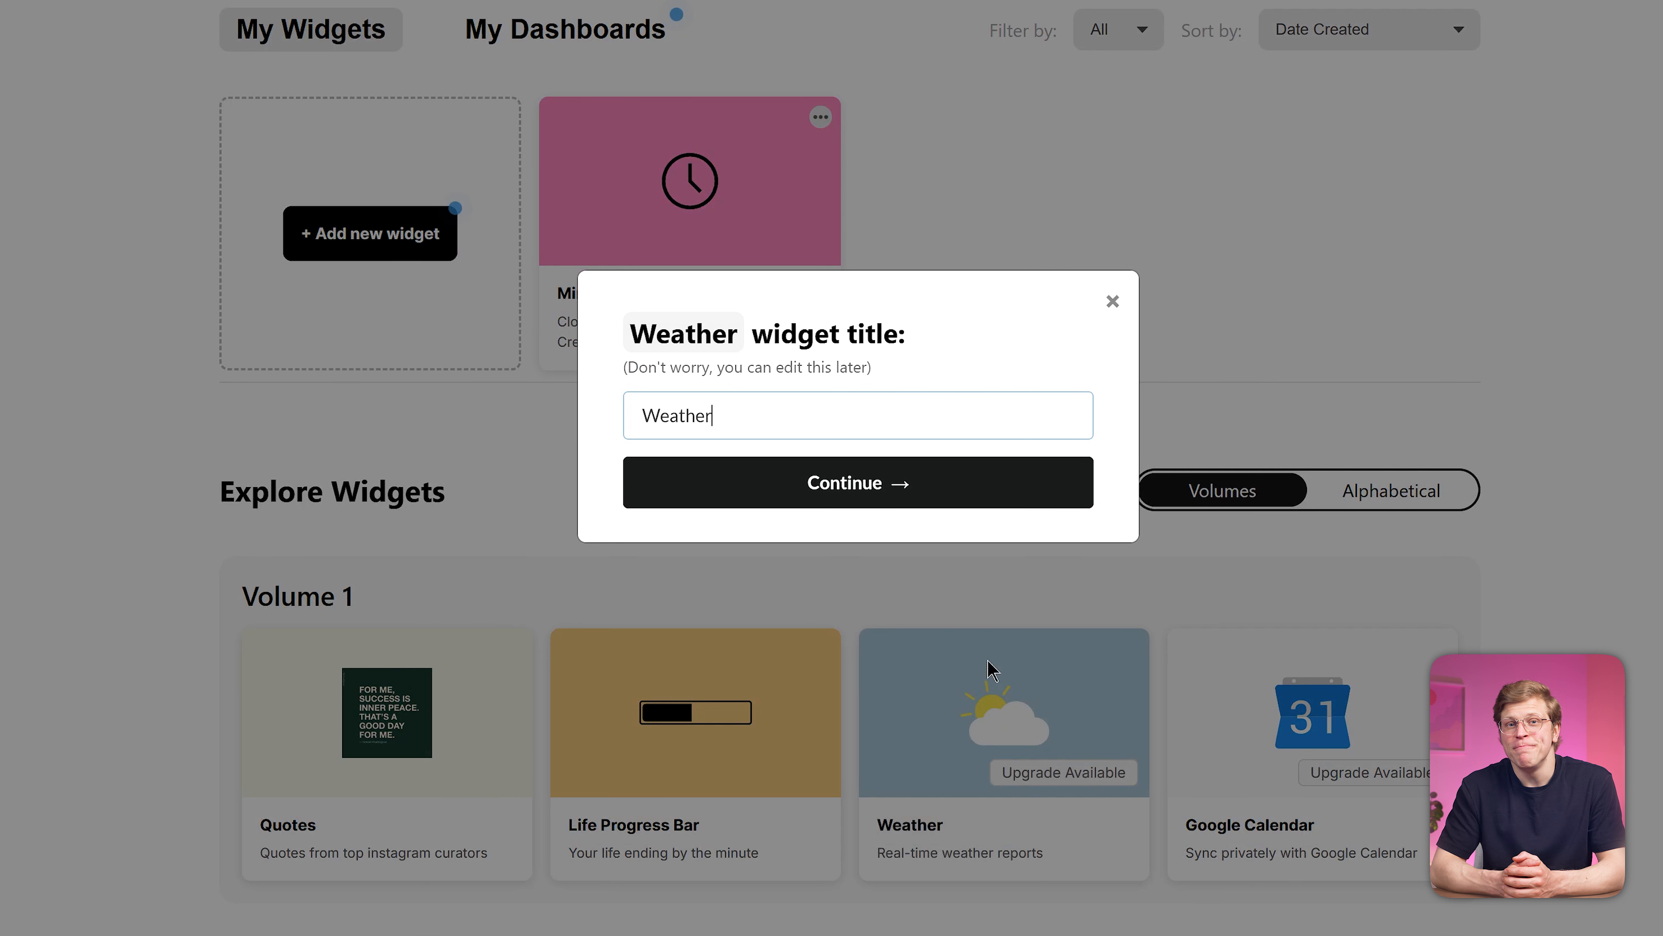
pyautogui.click(947, 473)
# Set the weather location to "Sipoo, Uusimaa, Finland" and the preferred units to Metric (Celsius, km/h, mm)
pyautogui.click(389, 103)
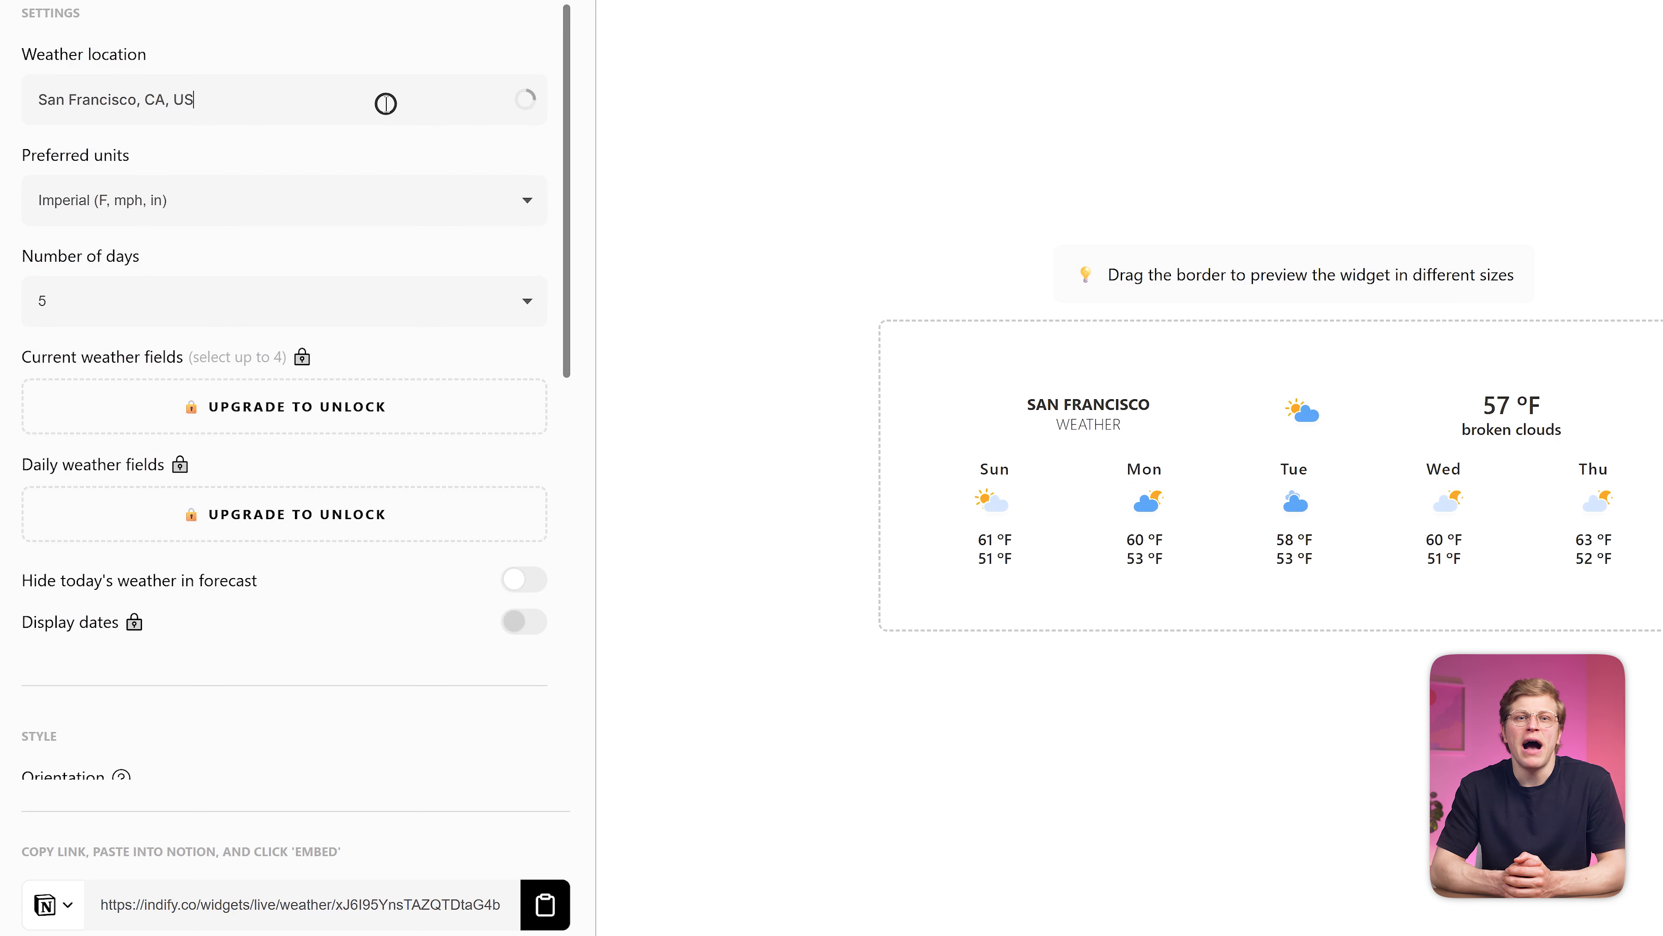
pyautogui.hotkey('ctrl', 'a')
pyautogui.hotkey('ctrl', 'v')
pyautogui.click(296, 156)
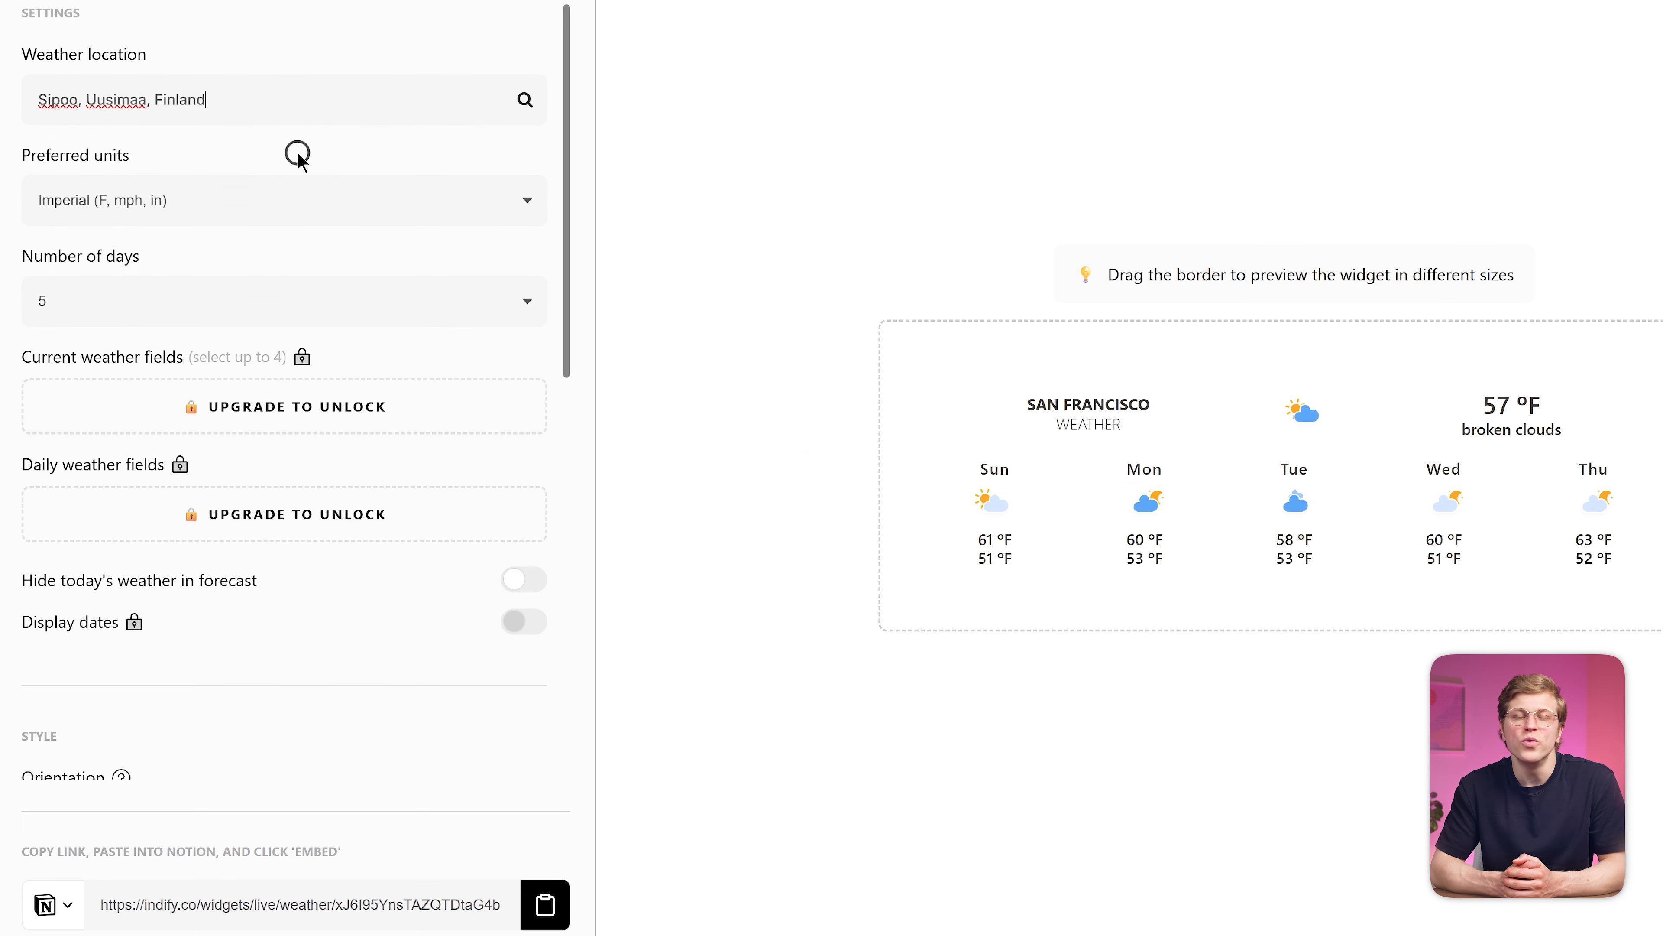
pyautogui.click(375, 197)
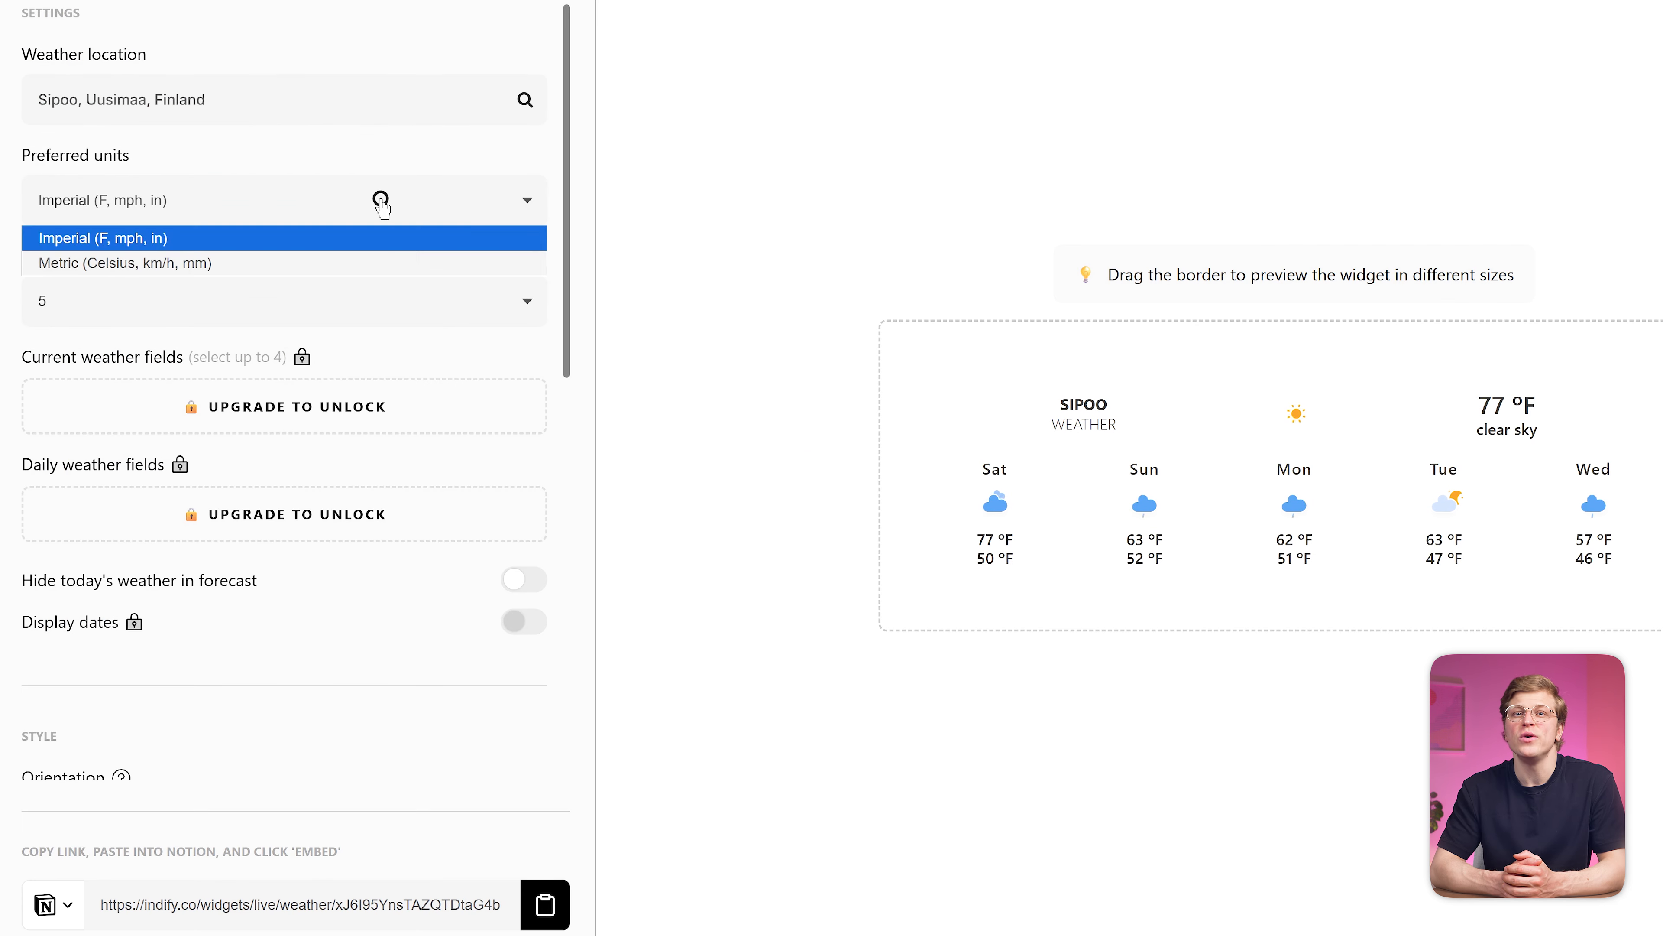
pyautogui.click(395, 262)
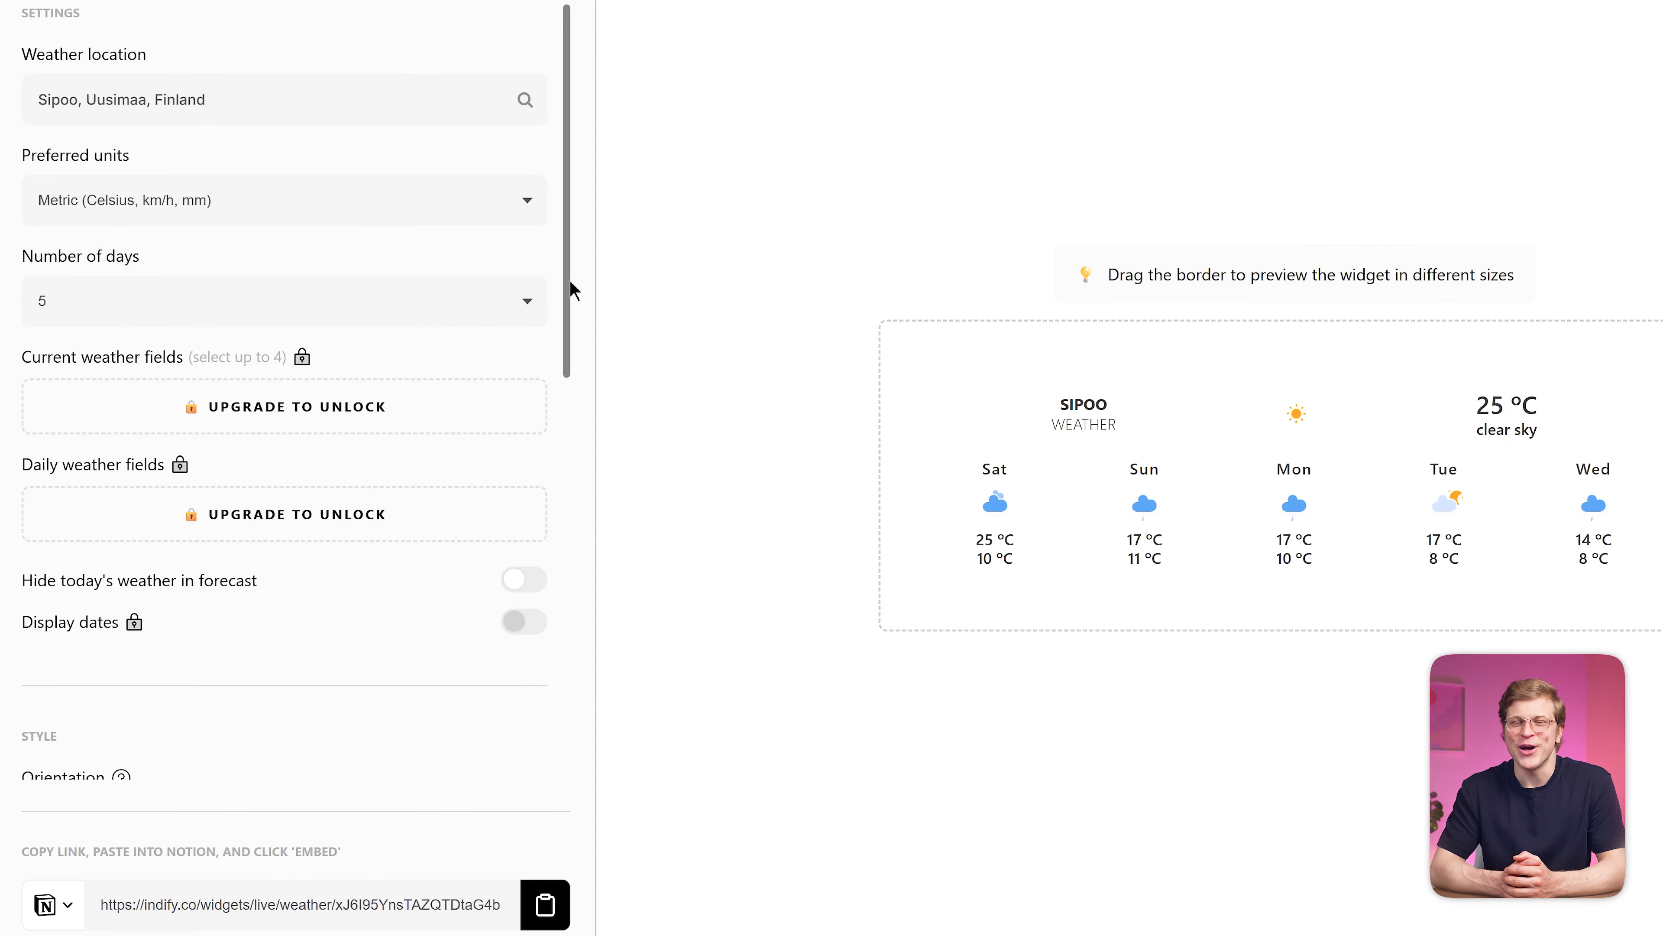
# Set the weather widget's dark/light appearance to Dark, preview it at a smaller size, and copy its embed link
pyautogui.scroll(-10, 576, 393)
pyautogui.click(522, 593)
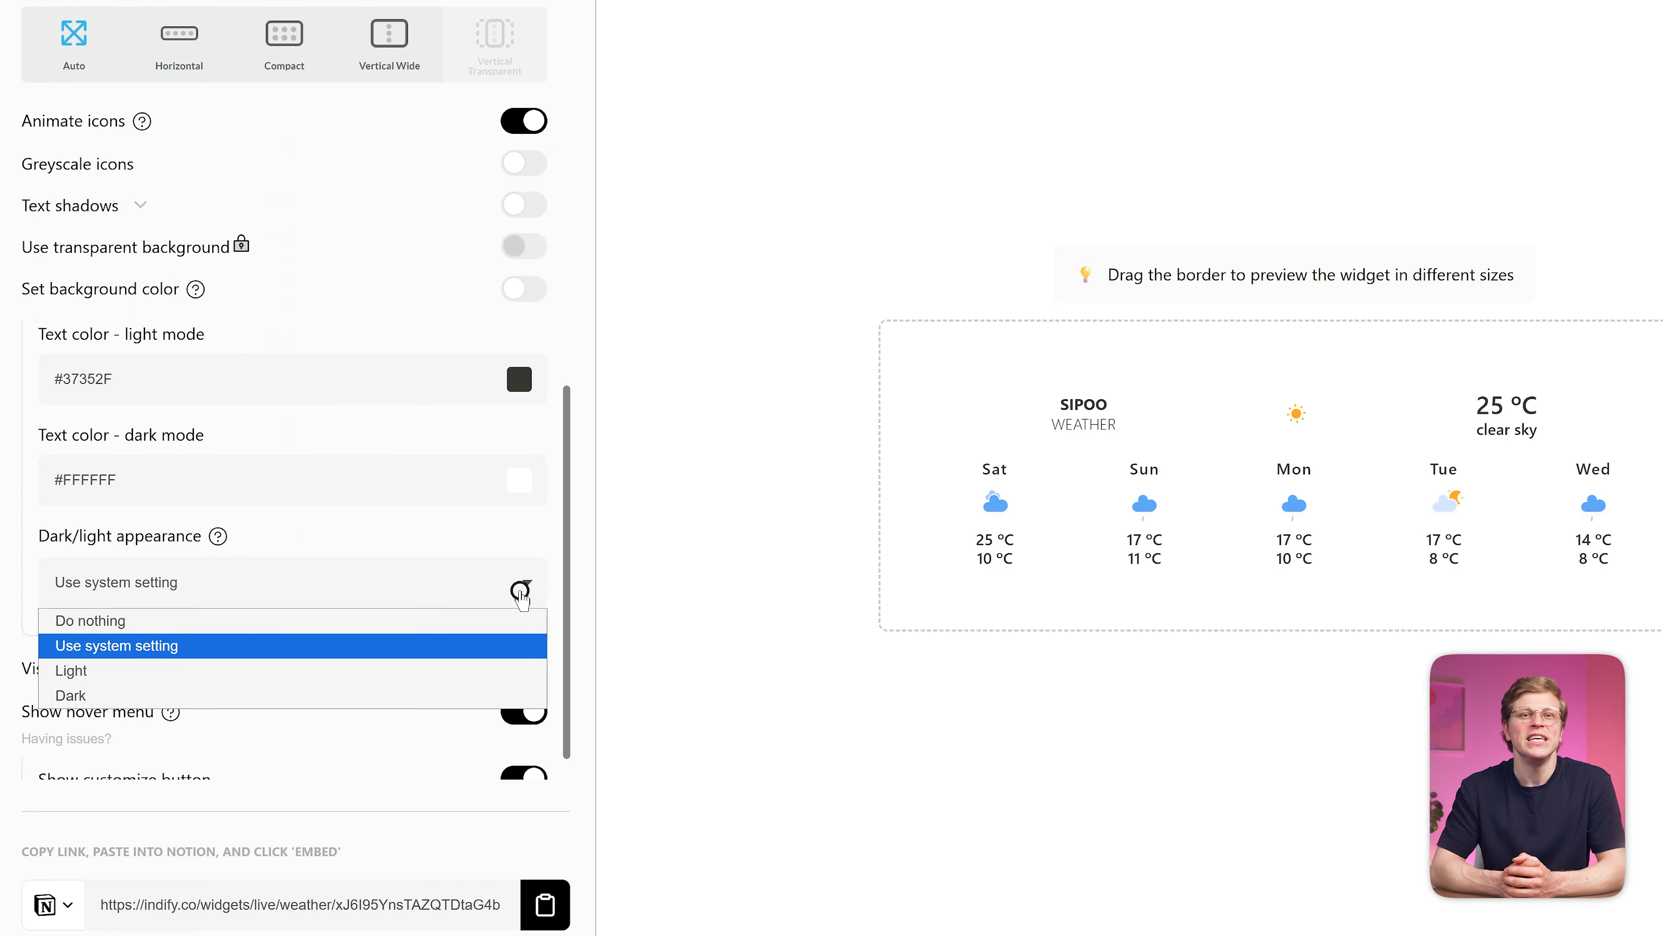
pyautogui.click(501, 696)
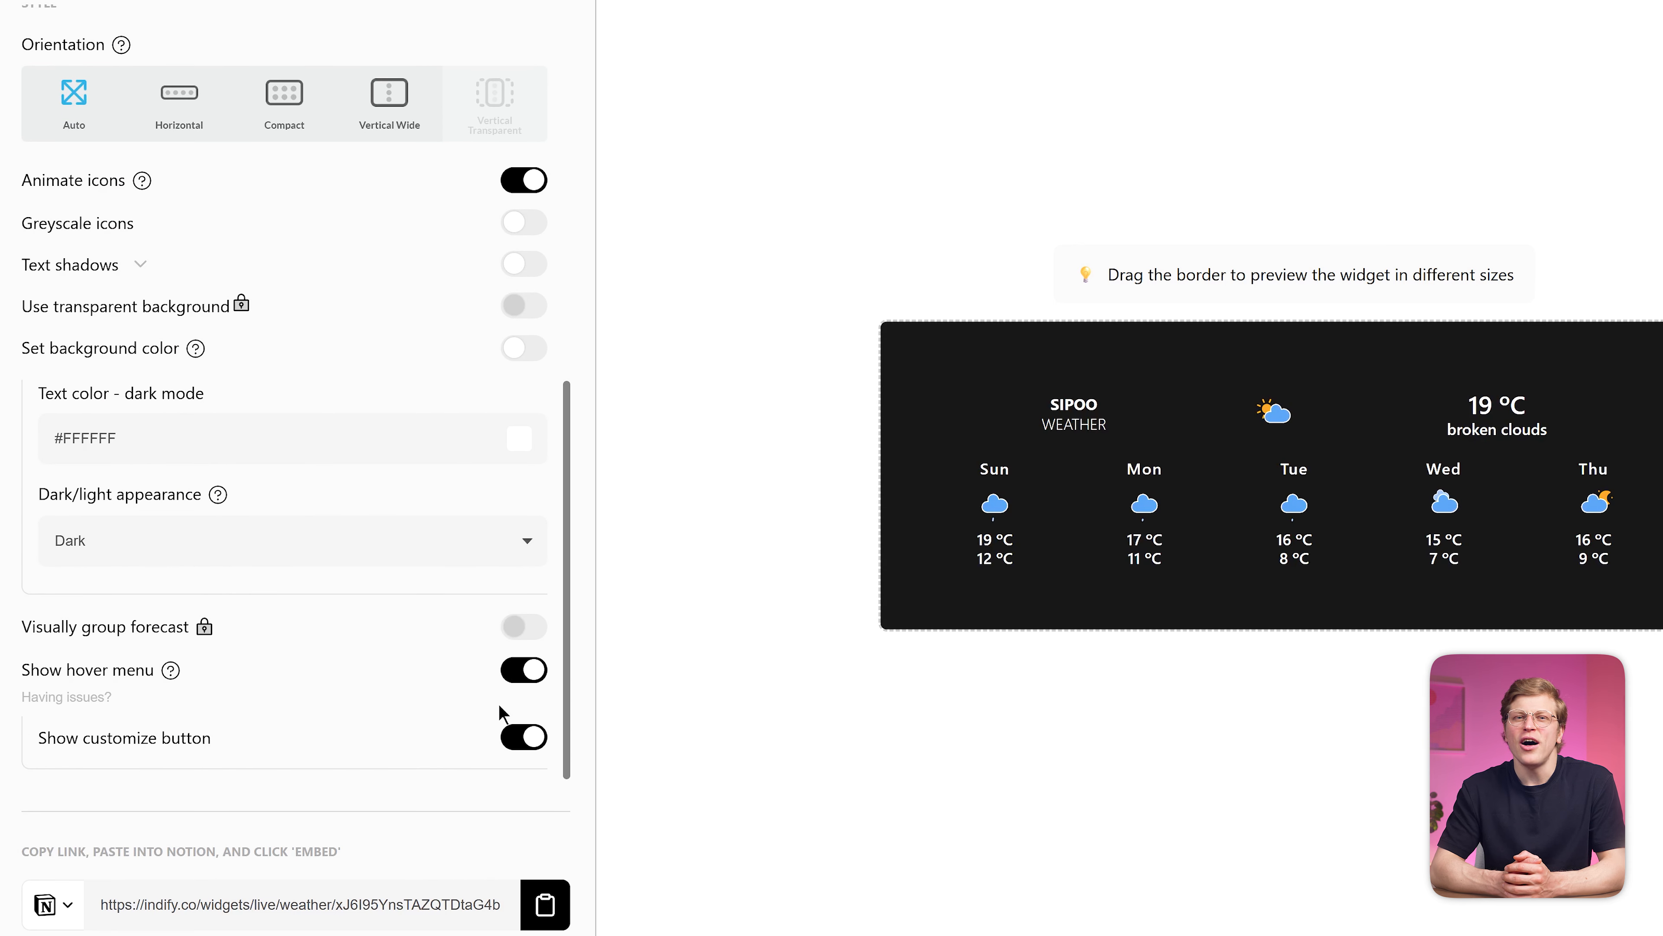
pyautogui.moveTo(883, 327); pyautogui.dragTo(929, 354)
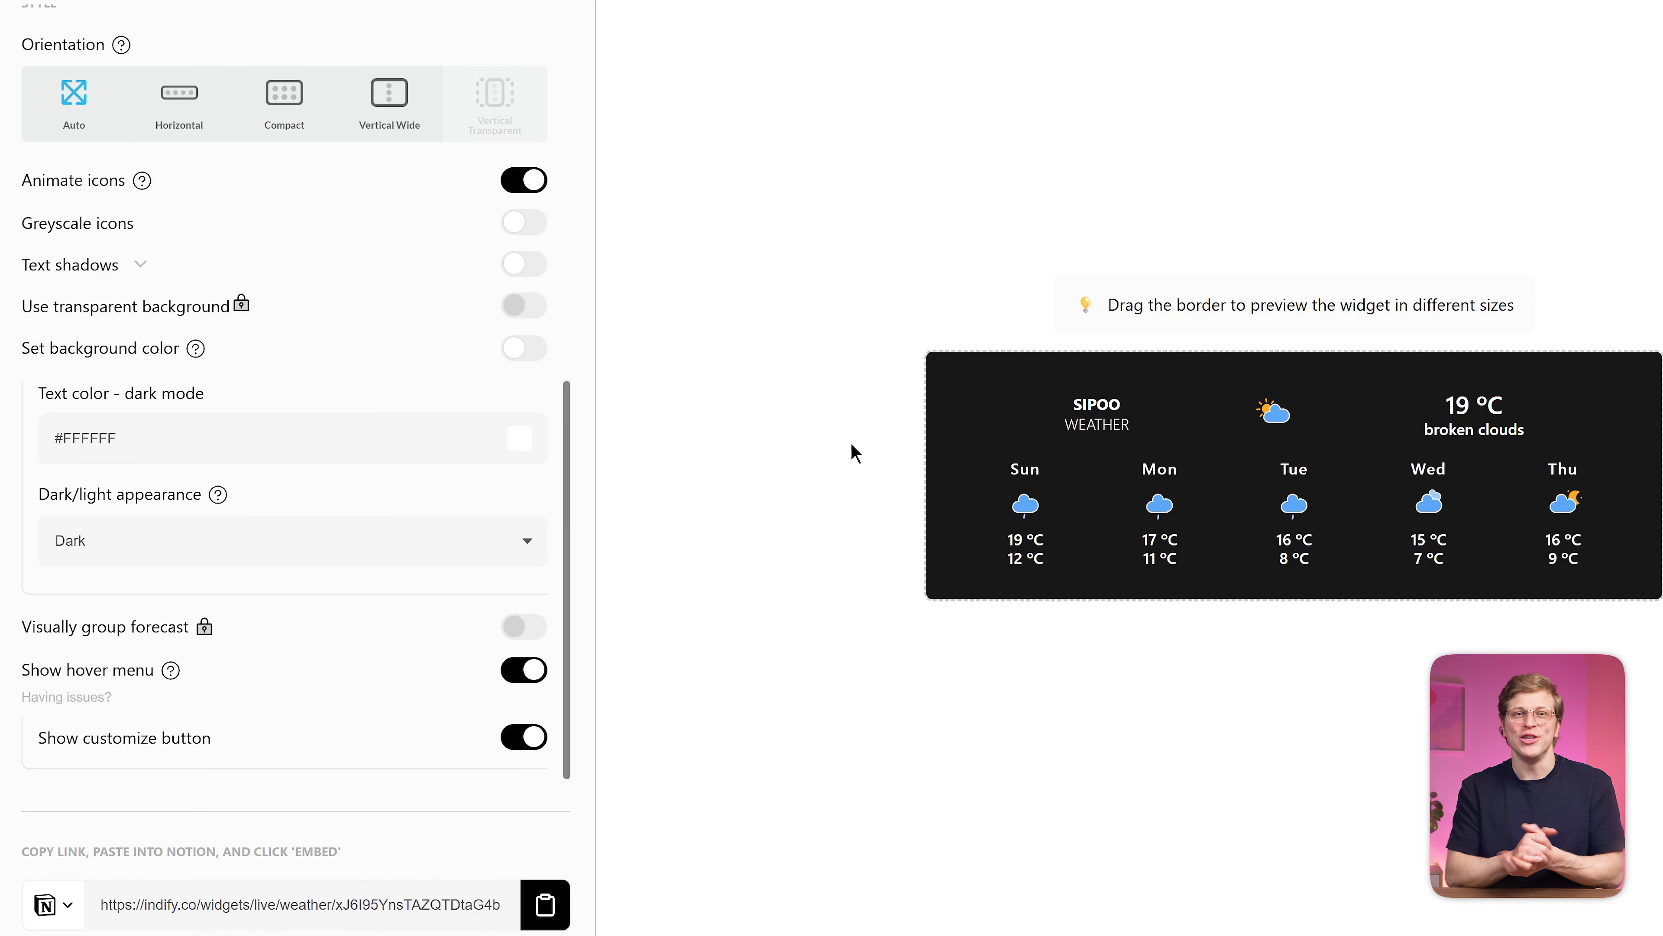
pyautogui.click(546, 904)
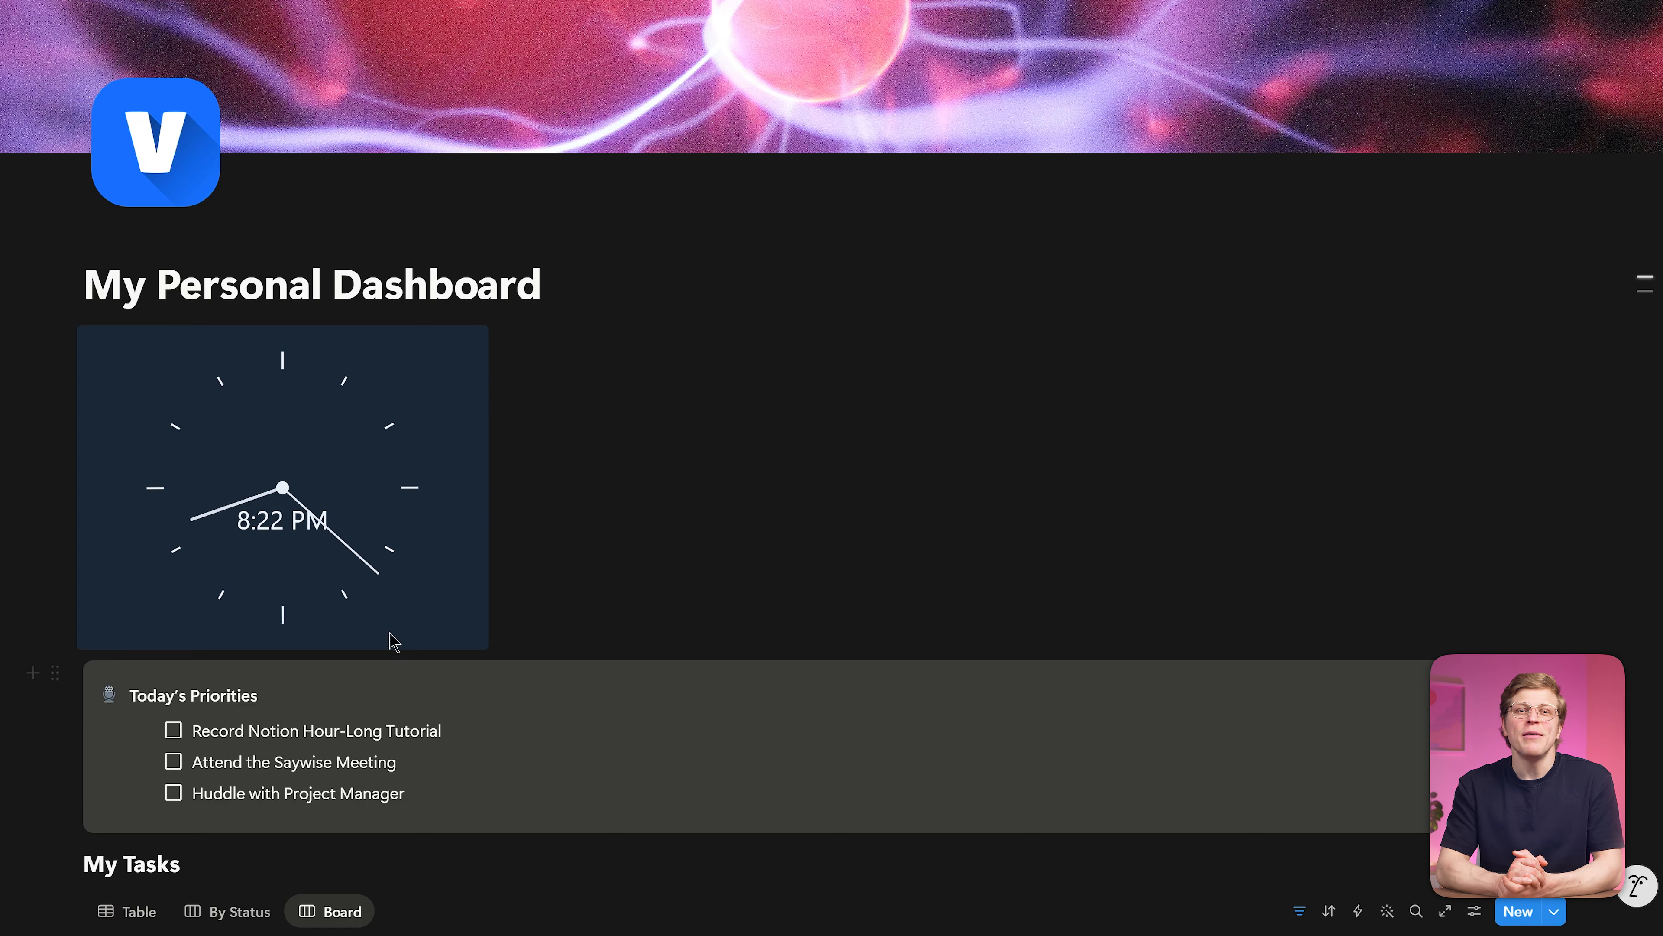
# Switch to Notion, embed the copied weather widget link below the dashboard title, and arrange the weather and clock widgets side by side
pyautogui.click(560, 295)
pyautogui.press('Return')
pyautogui.write('/em')
pyautogui.press('Return')
pyautogui.hotkey('ctrl', 'v')
pyautogui.click(809, 504)
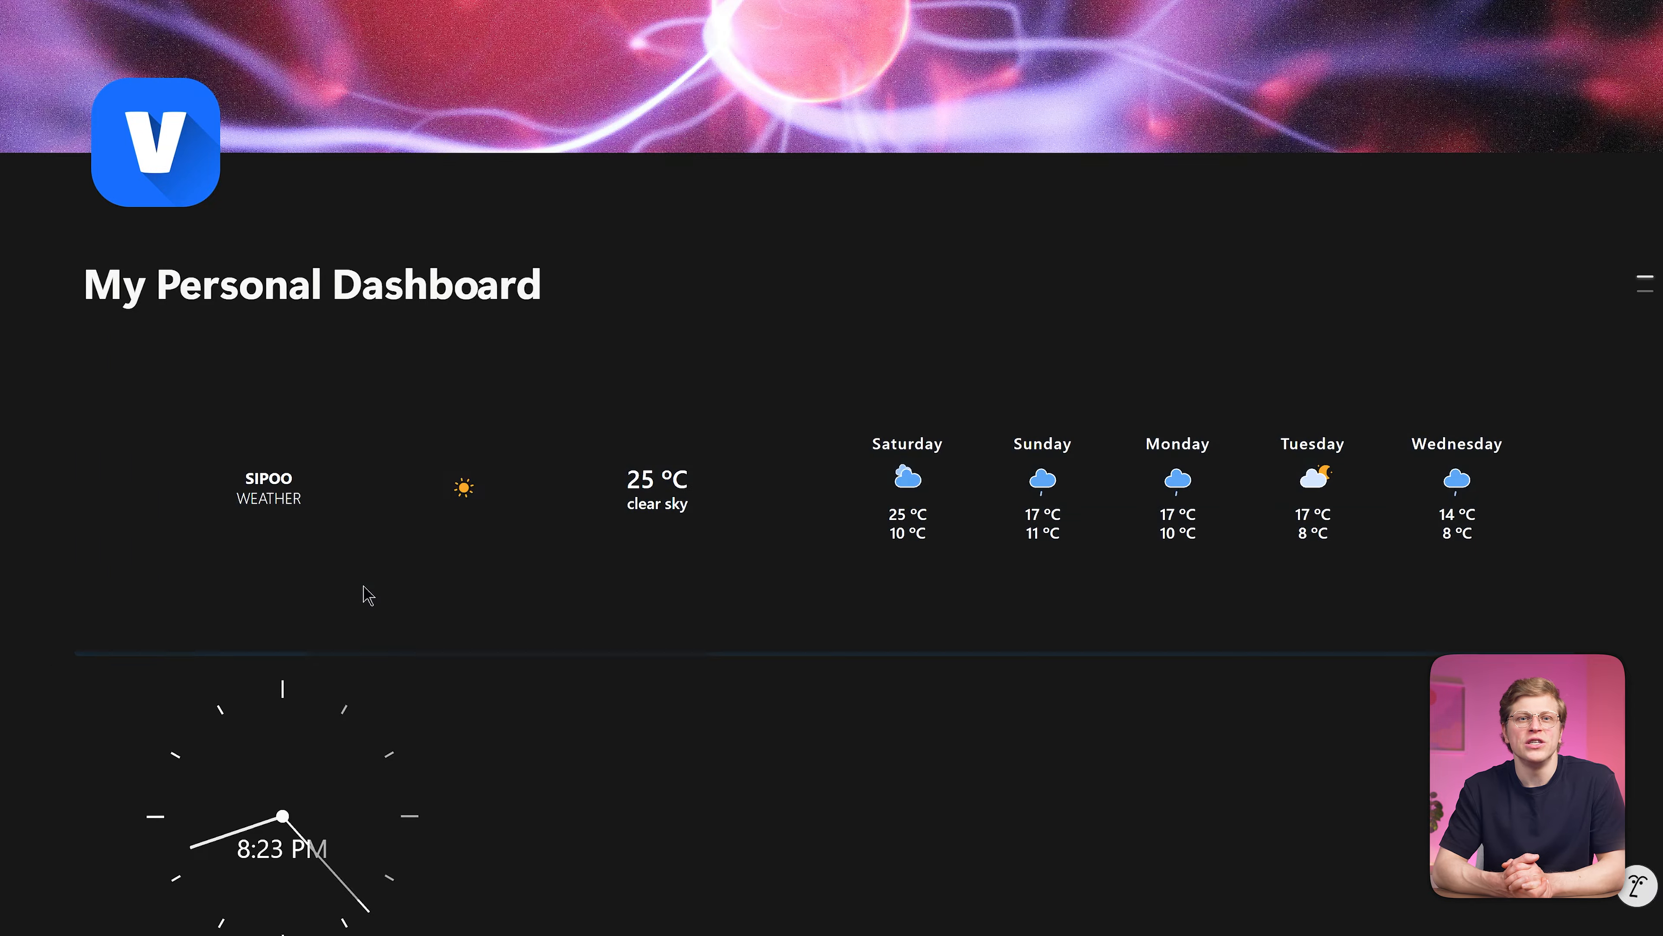
pyautogui.moveTo(367, 595); pyautogui.dragTo(1620, 426)
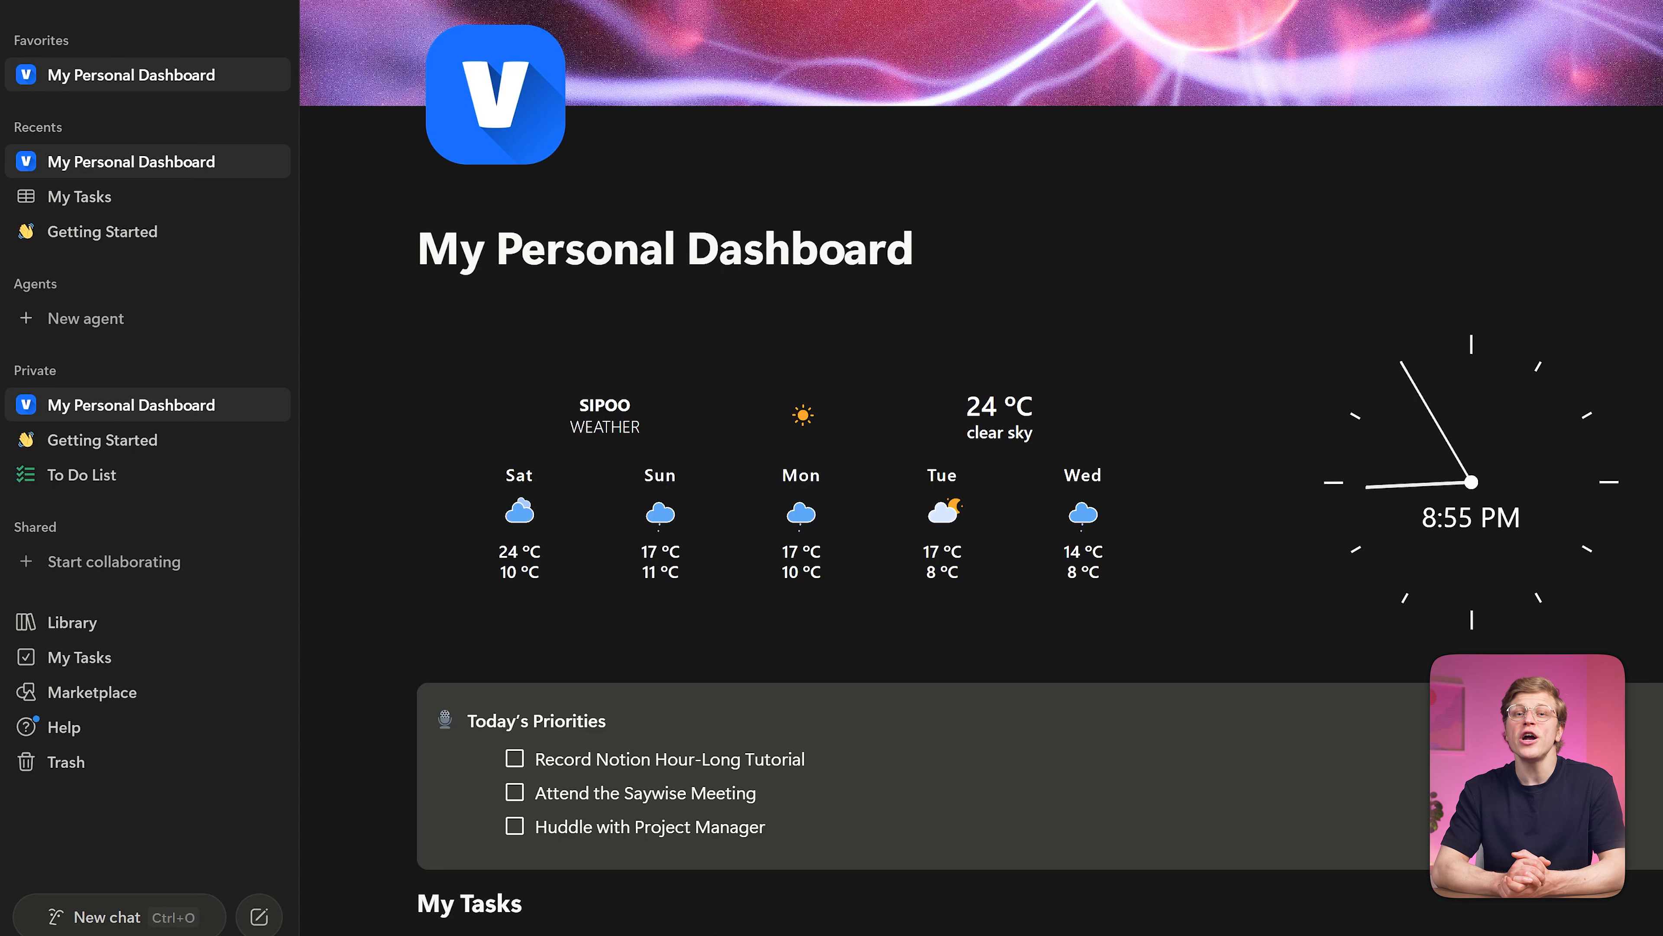
# Insert a new callout below the widgets and move the existing Today's Priorities callout inside it
pyautogui.click(556, 672)
pyautogui.write('/call')
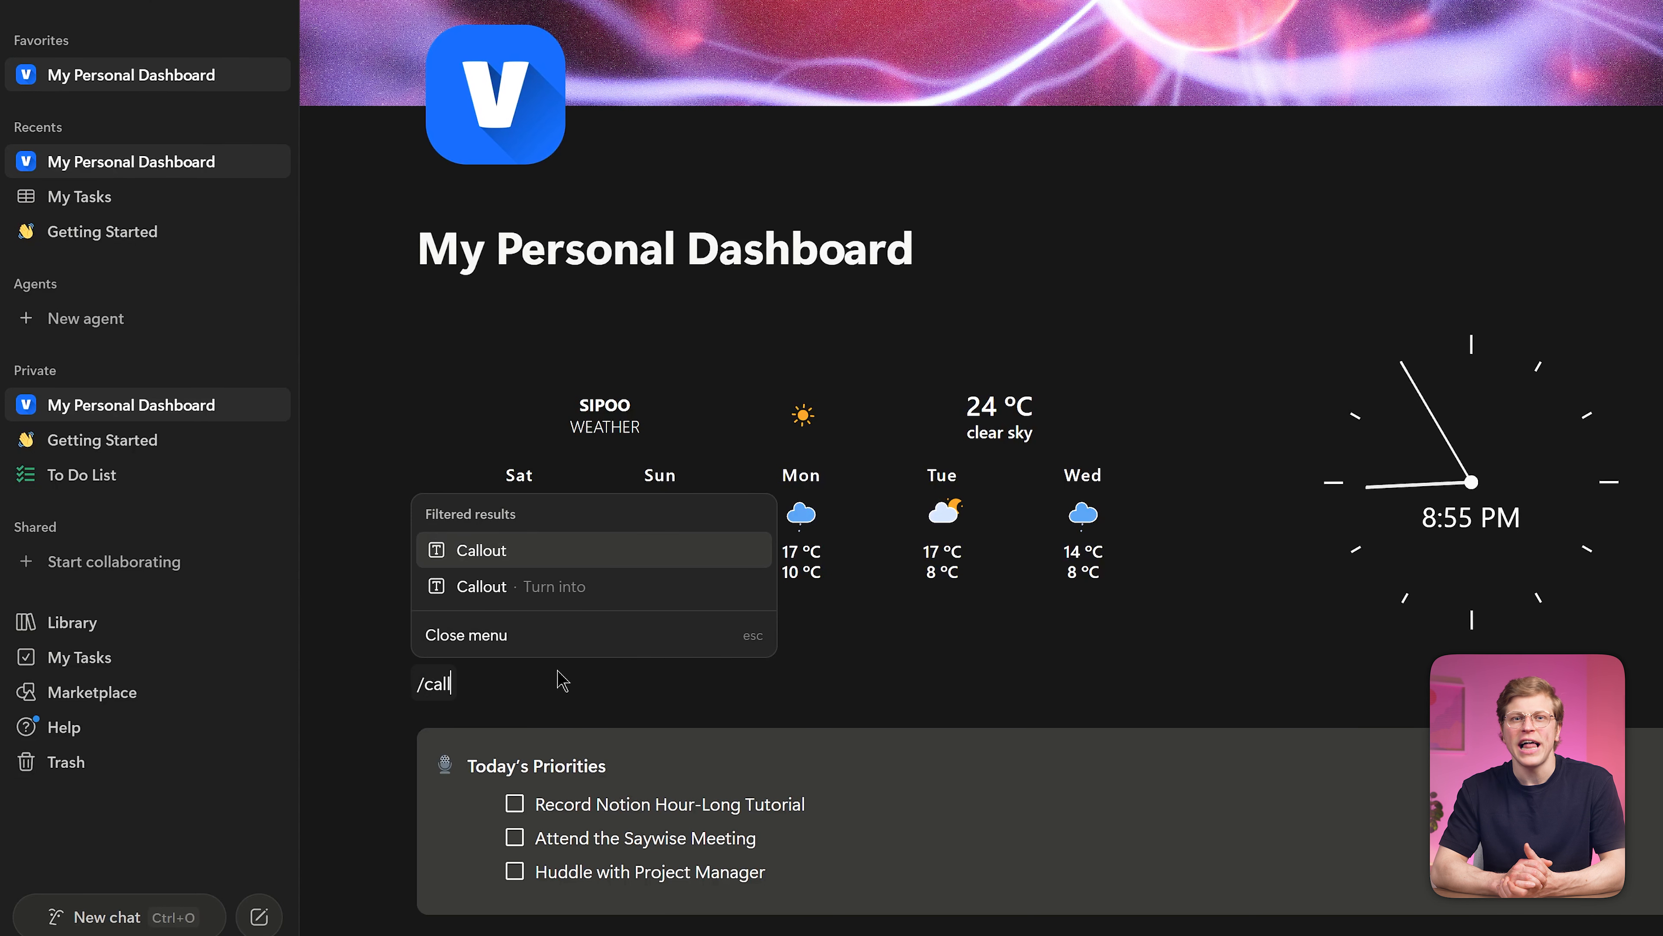
pyautogui.press('Return')
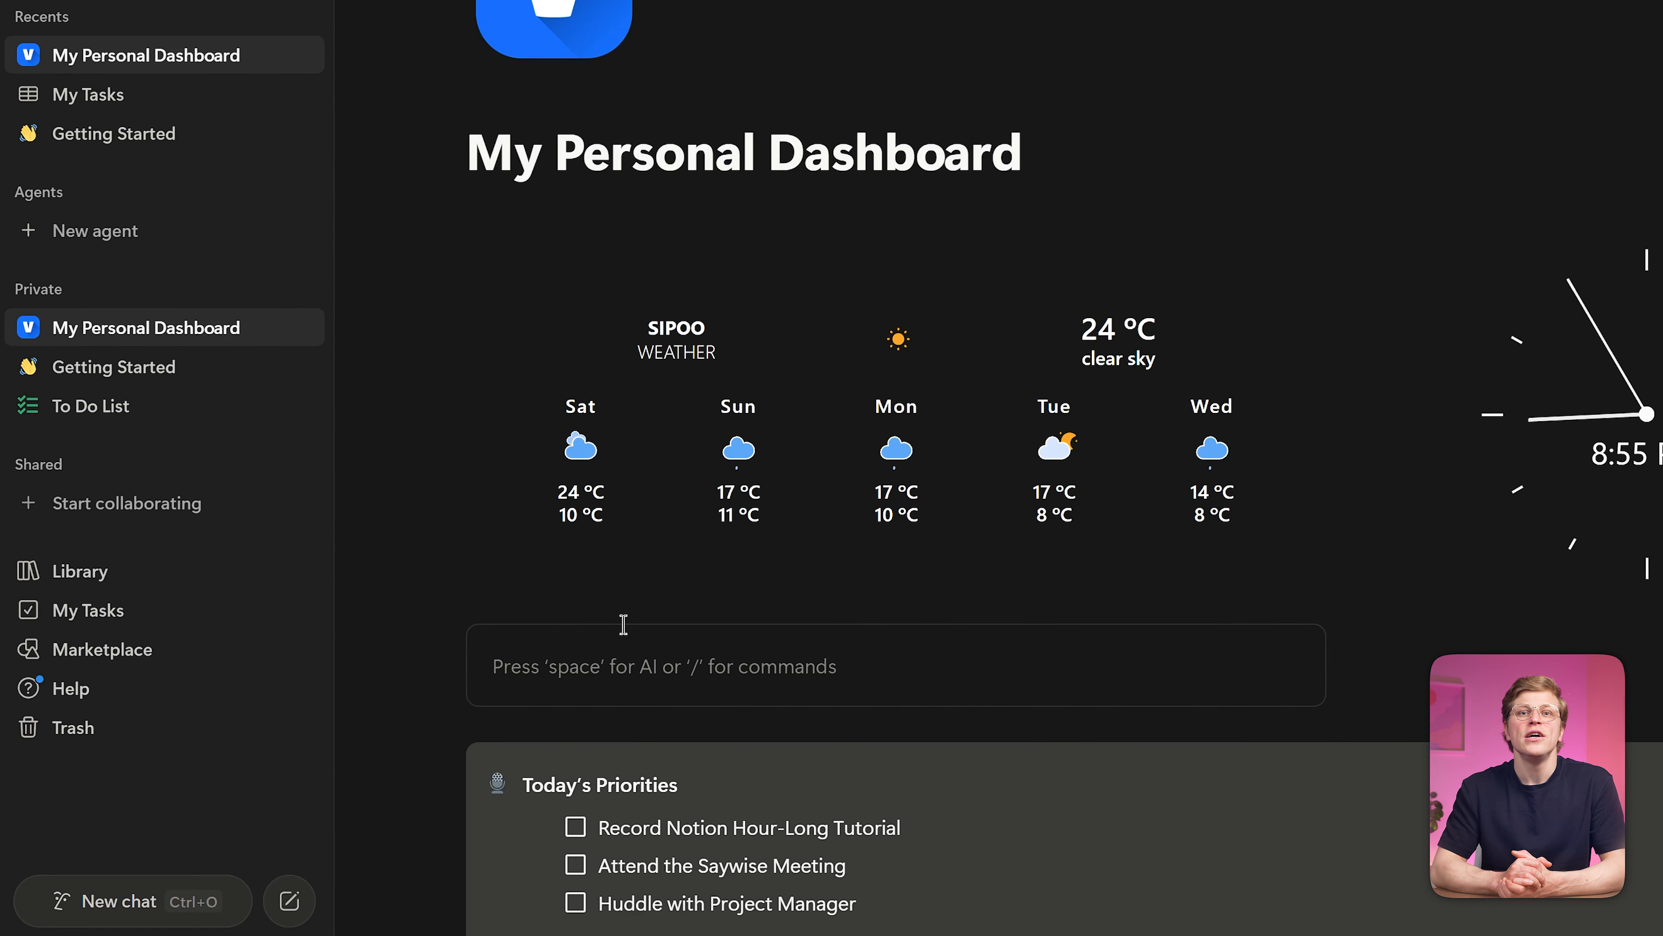
pyautogui.moveTo(445, 749); pyautogui.dragTo(526, 657)
# Move the "Today's Priorities" heading from the inner callout to the outer one and remove the inner callout's microphone icon
pyautogui.moveTo(751, 732); pyautogui.dragTo(563, 734)
pyautogui.press('BackSpace')
pyautogui.click(567, 656)
pyautogui.hotkey('ctrl', 'v')
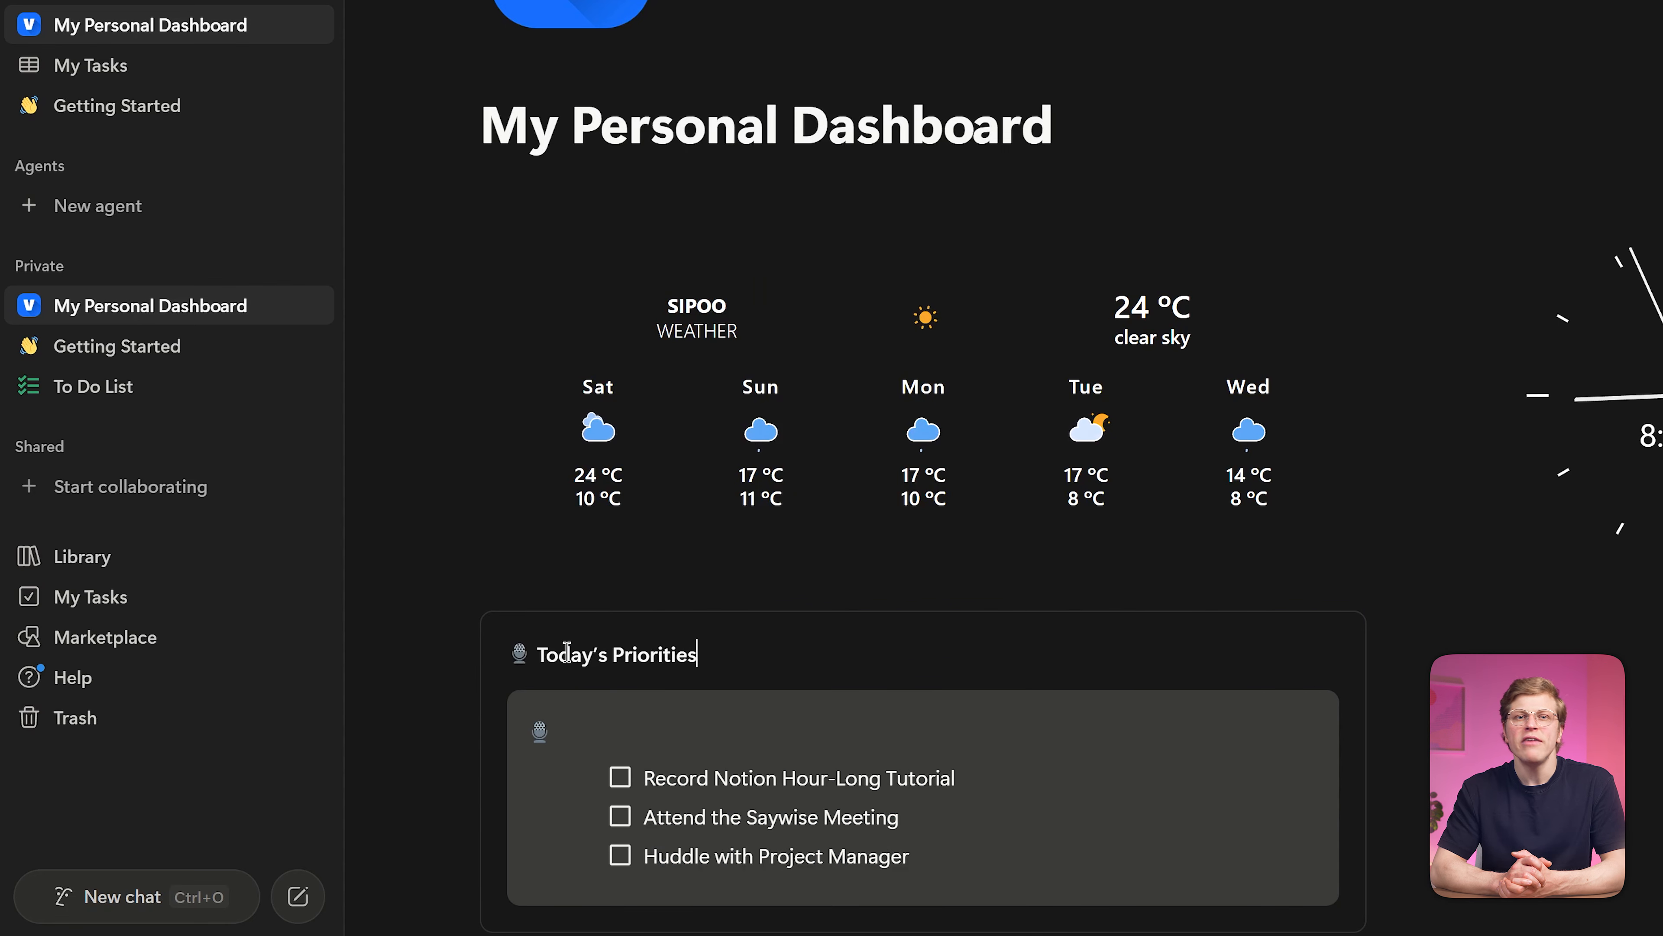
pyautogui.click(542, 730)
pyautogui.click(718, 231)
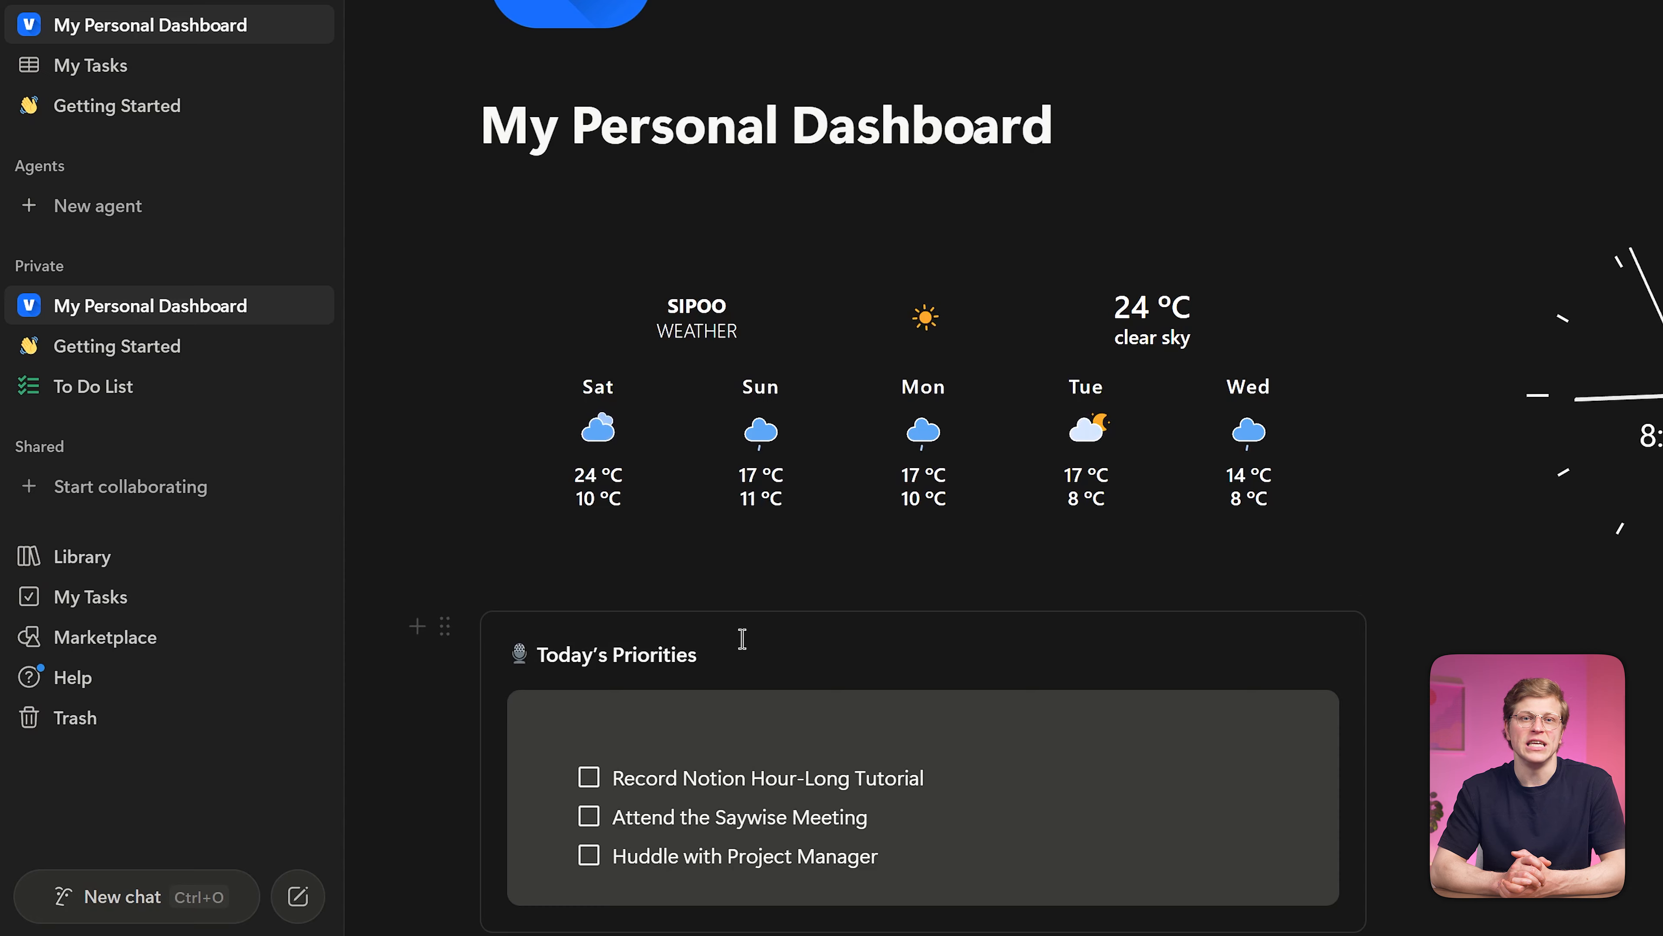
# Change the text color of the "Today's Priorities" heading in the outer callout to blue
pyautogui.moveTo(715, 651); pyautogui.dragTo(536, 645)
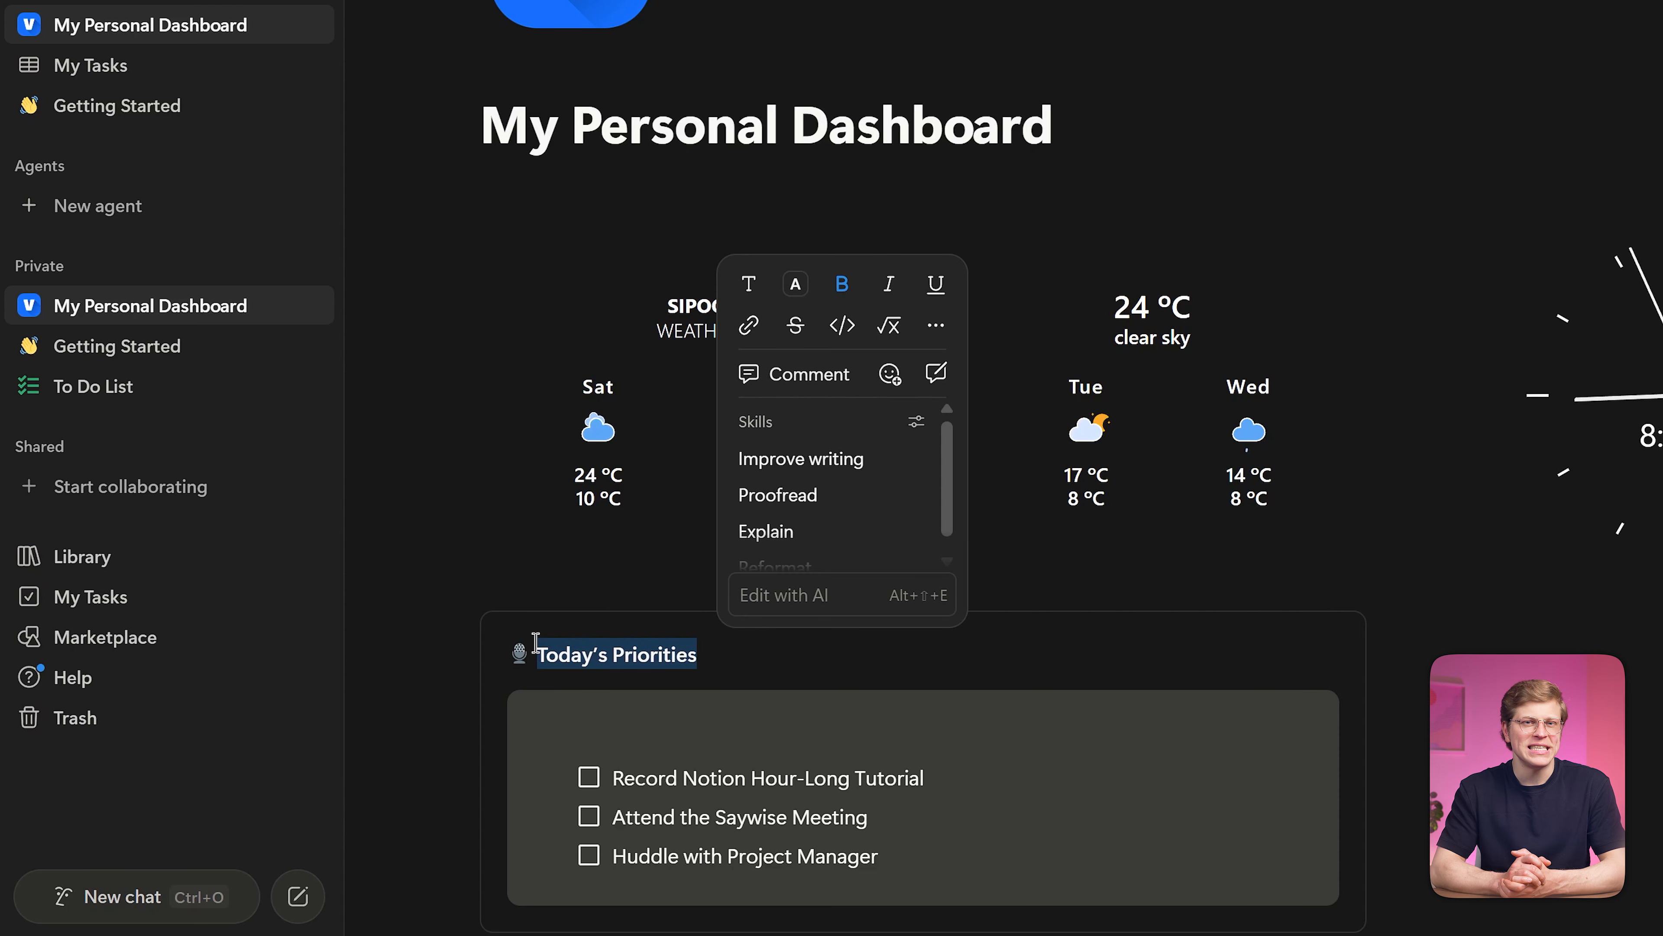
pyautogui.click(935, 325)
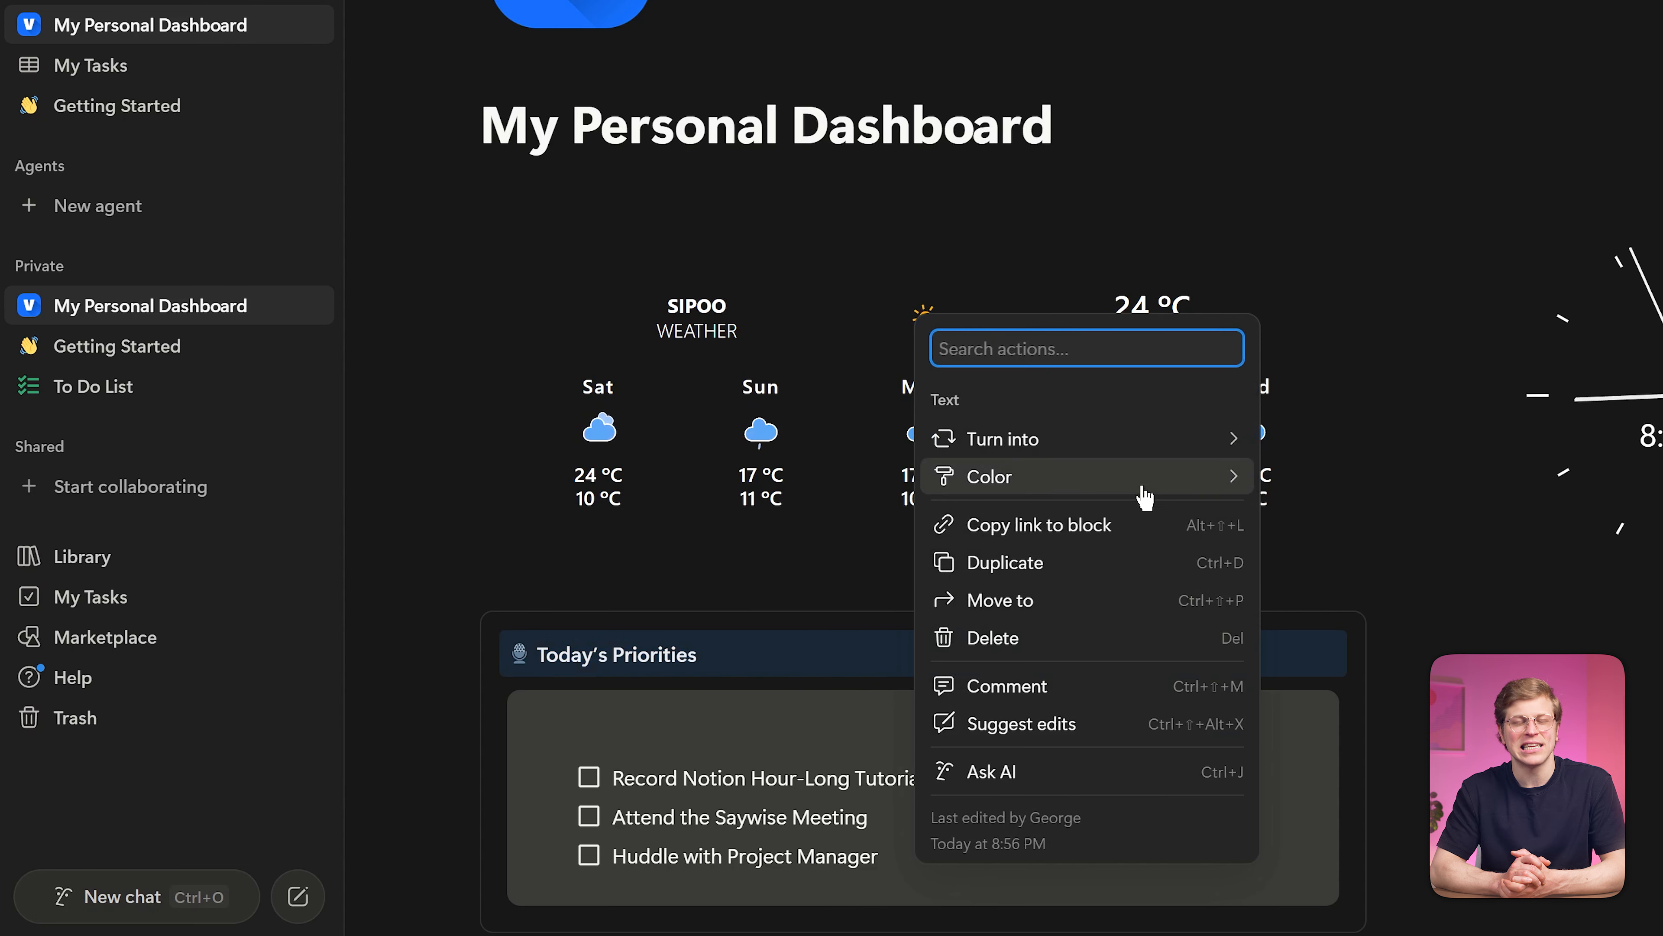
pyautogui.moveTo(1147, 489)
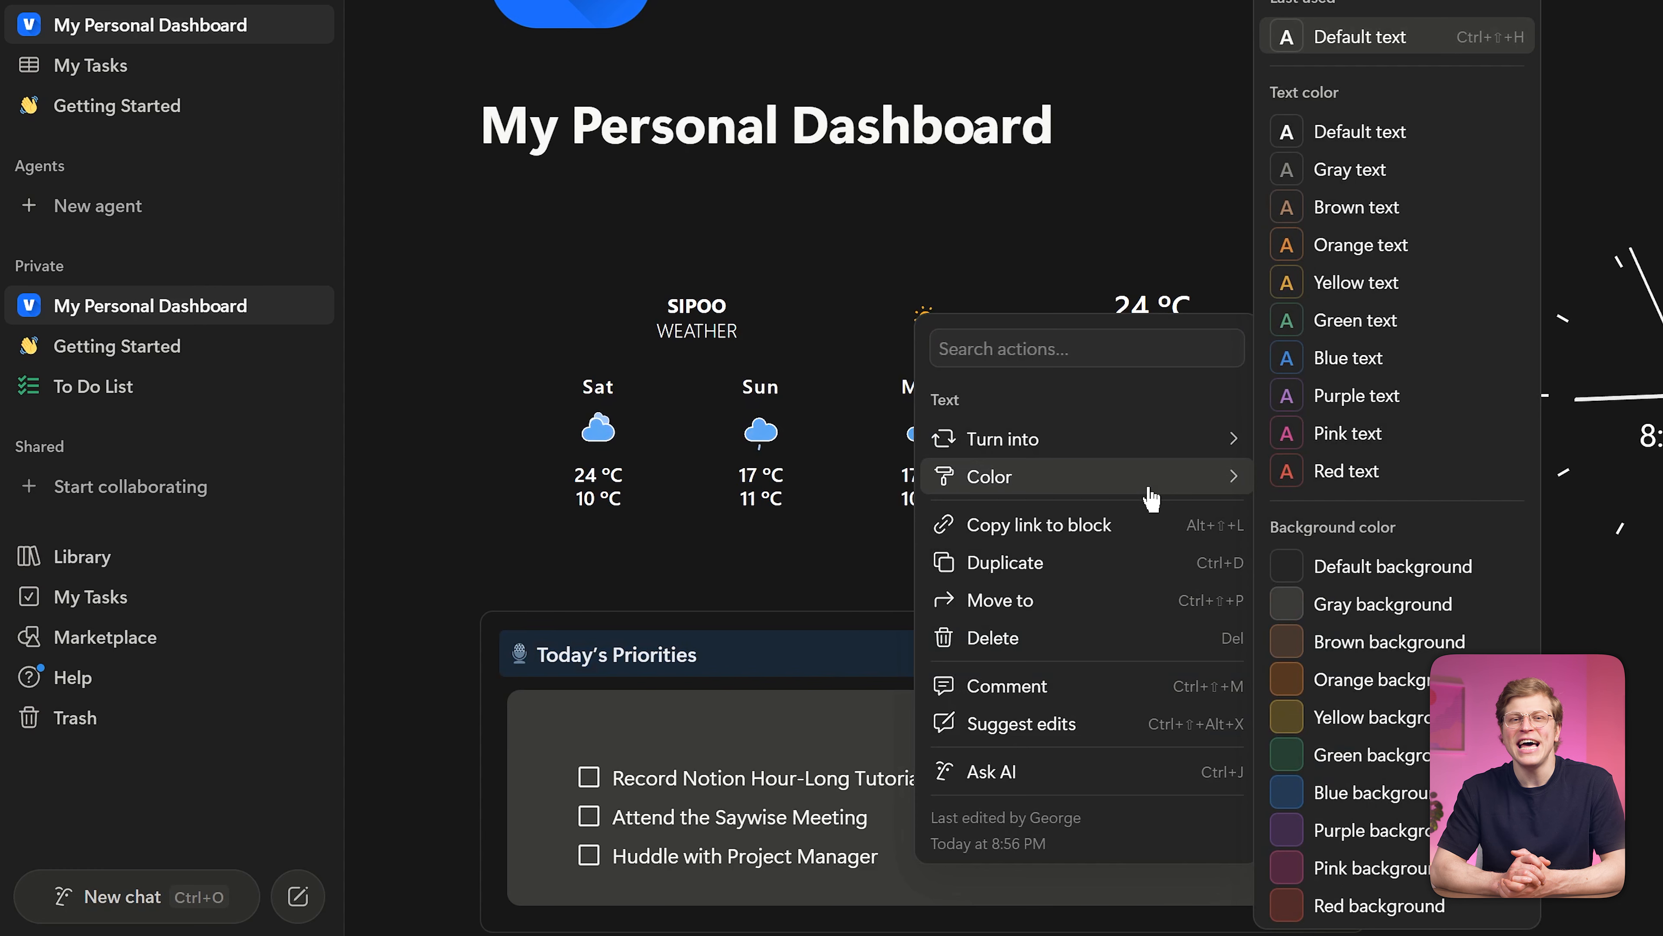
pyautogui.click(1300, 359)
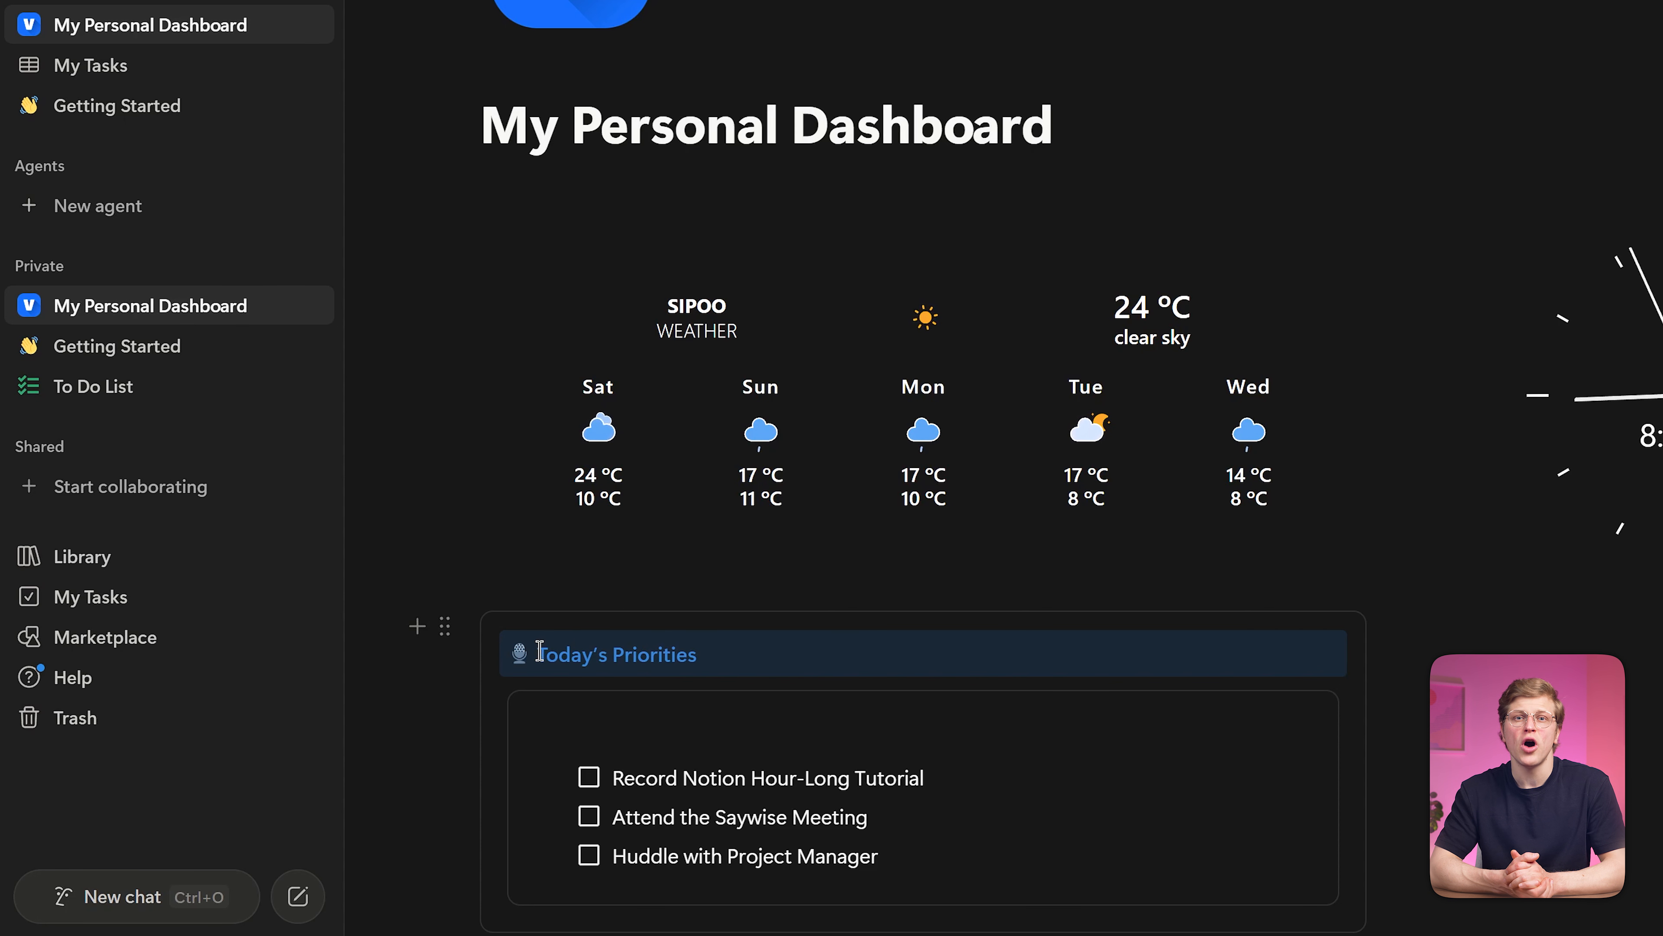
# Insert a new callout below the "Today's Priorities" heading and move the "Monthly Goals" heading into it
pyautogui.click(537, 655)
pyautogui.write('/callout')
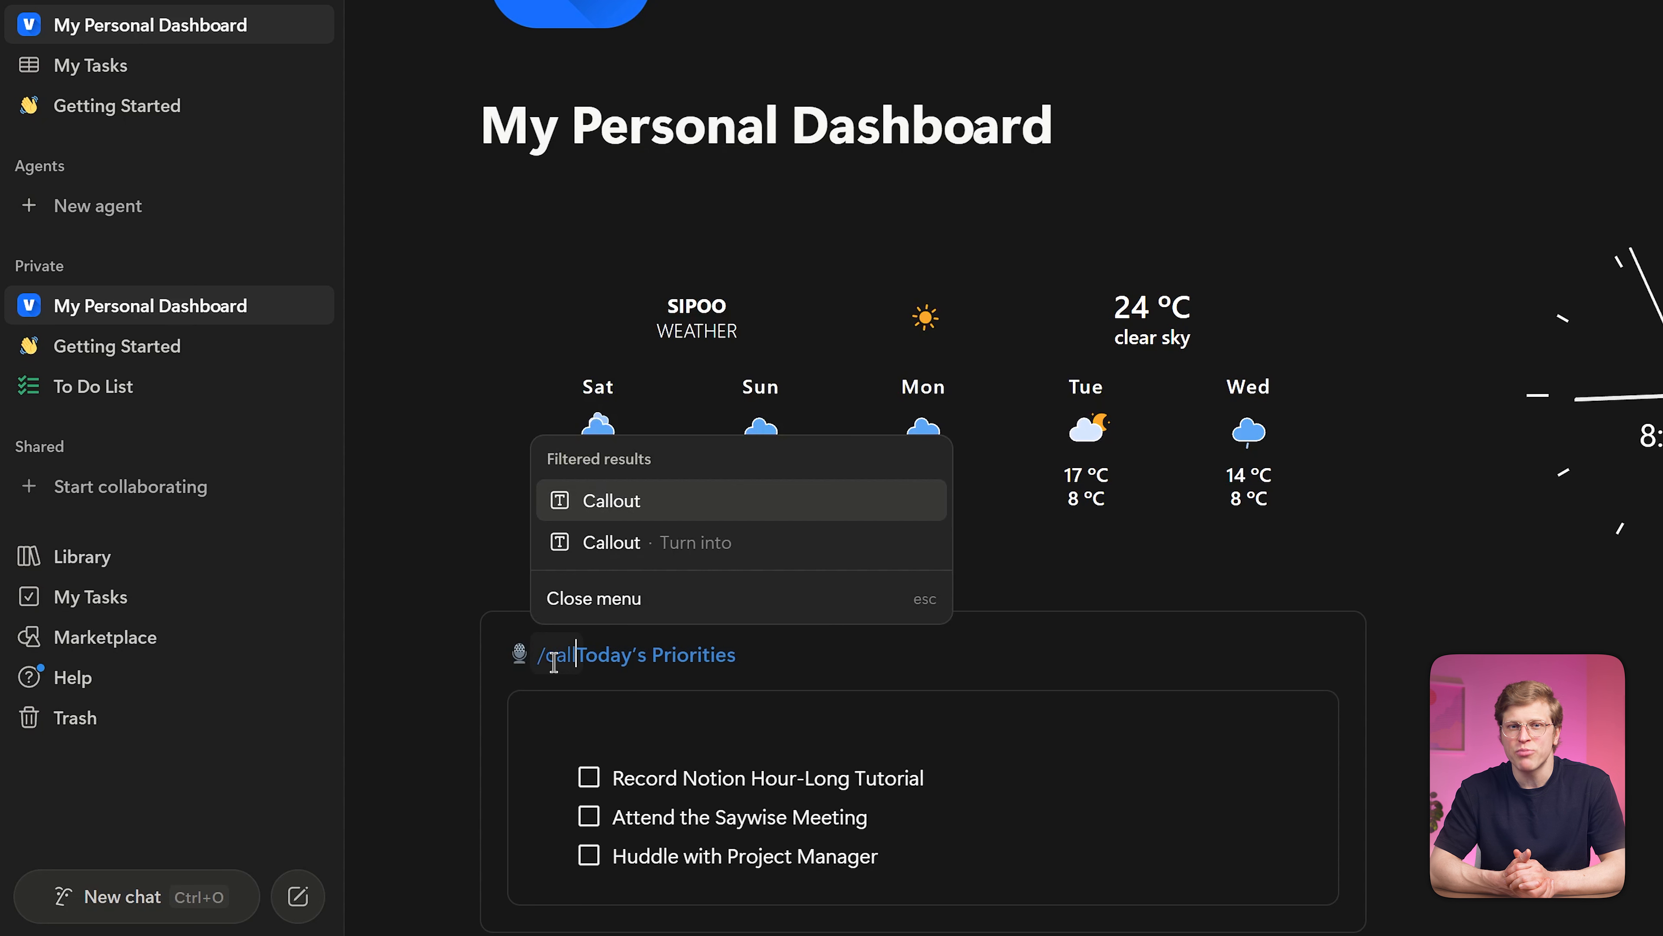
pyautogui.press('Return')
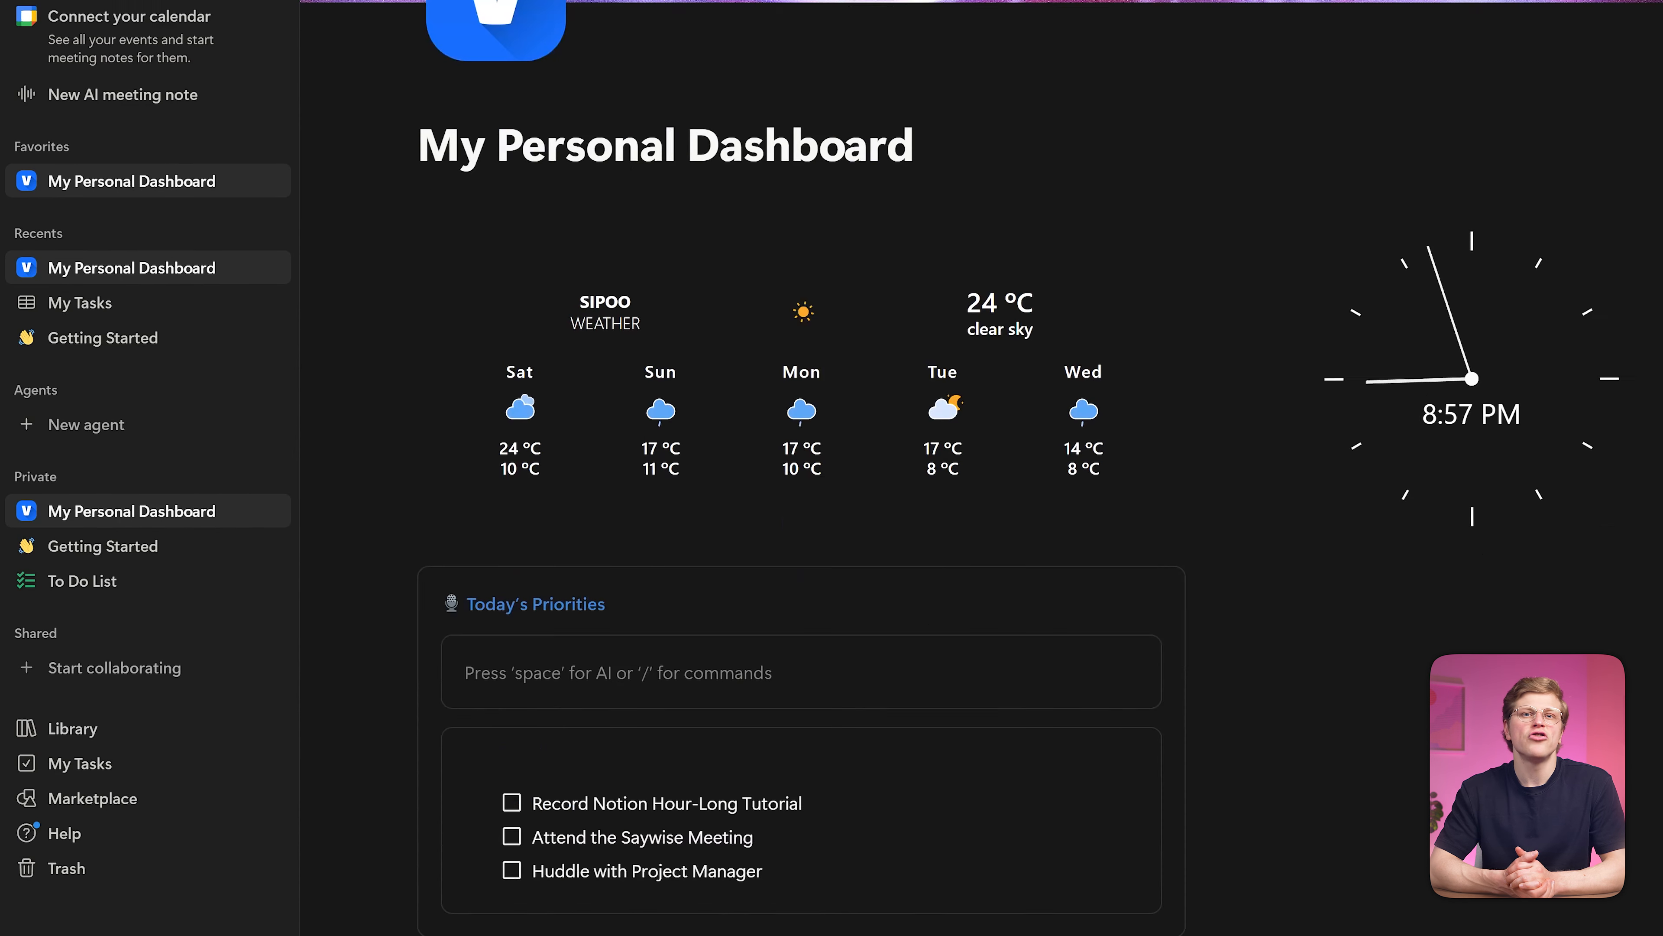
pyautogui.scroll(-5, 799, 458)
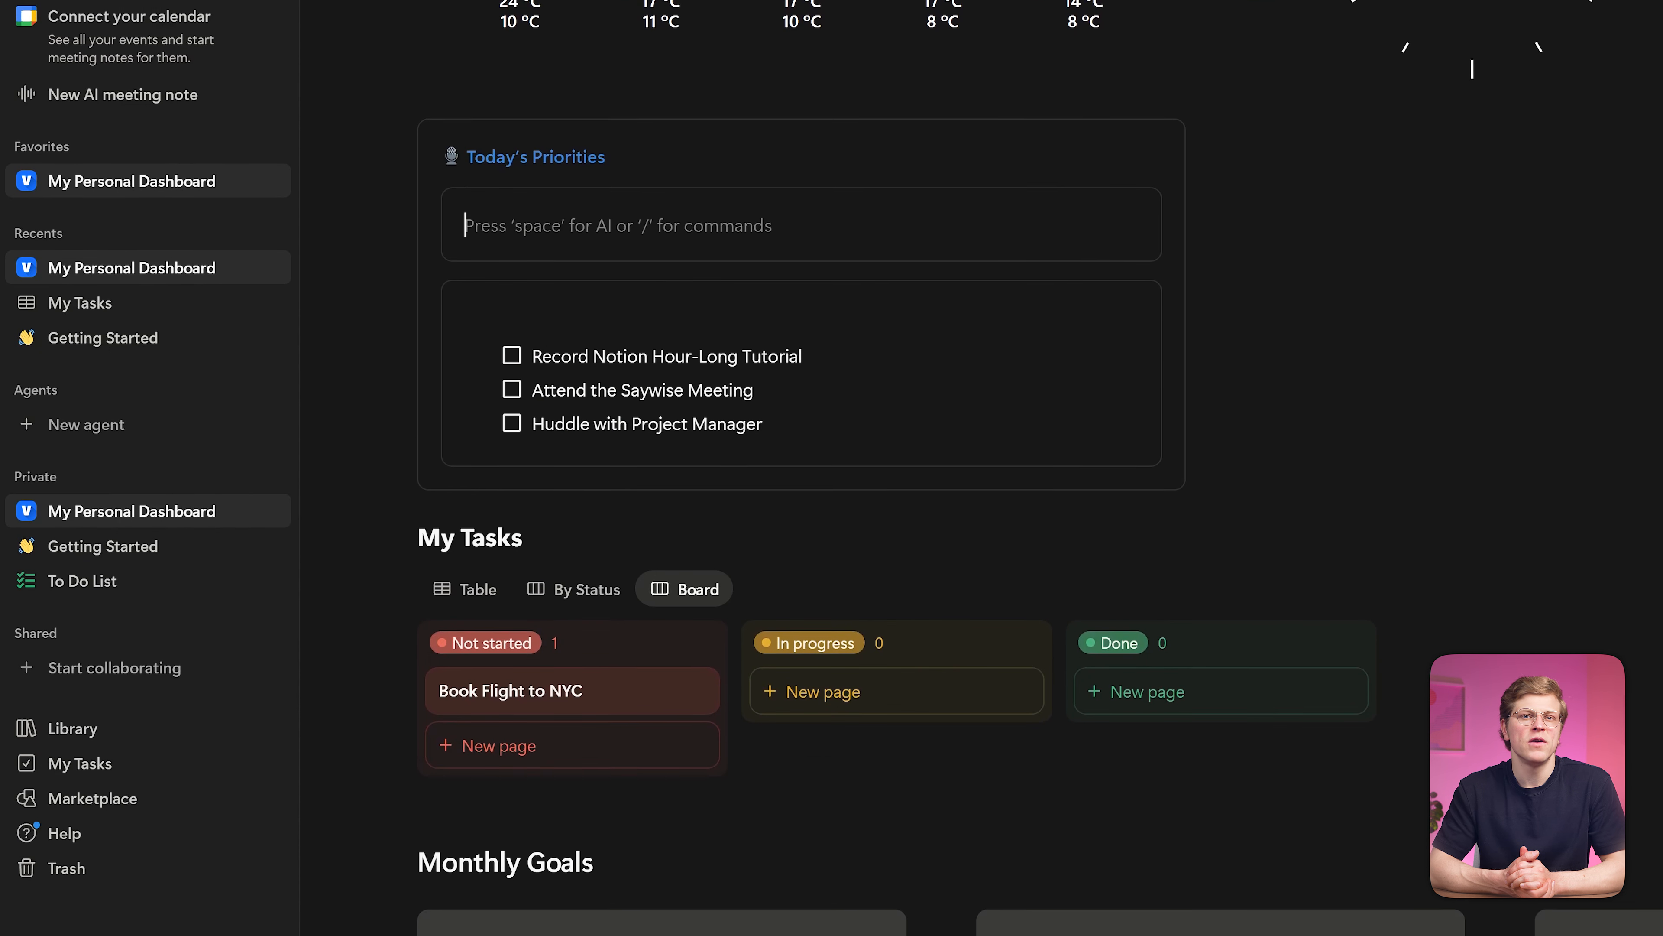
pyautogui.moveTo(376, 850); pyautogui.dragTo(538, 216)
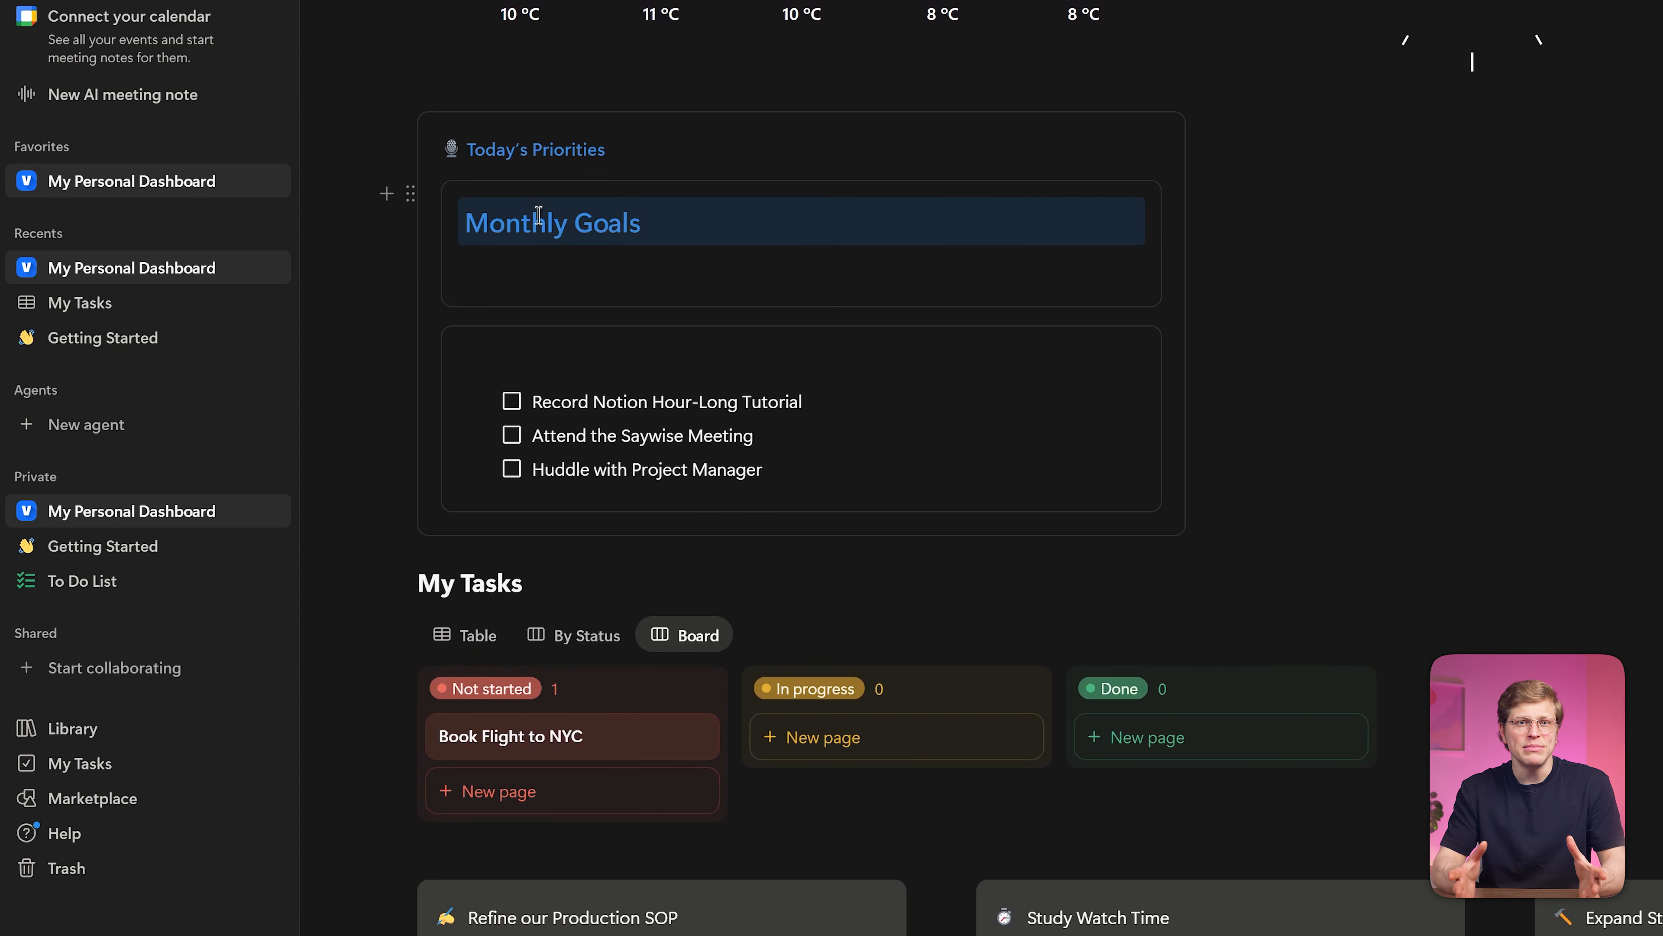
# Turn the "Today's Priorities" text into a heading of the same size as "Monthly Goals"
pyautogui.tripleClick(534, 149)
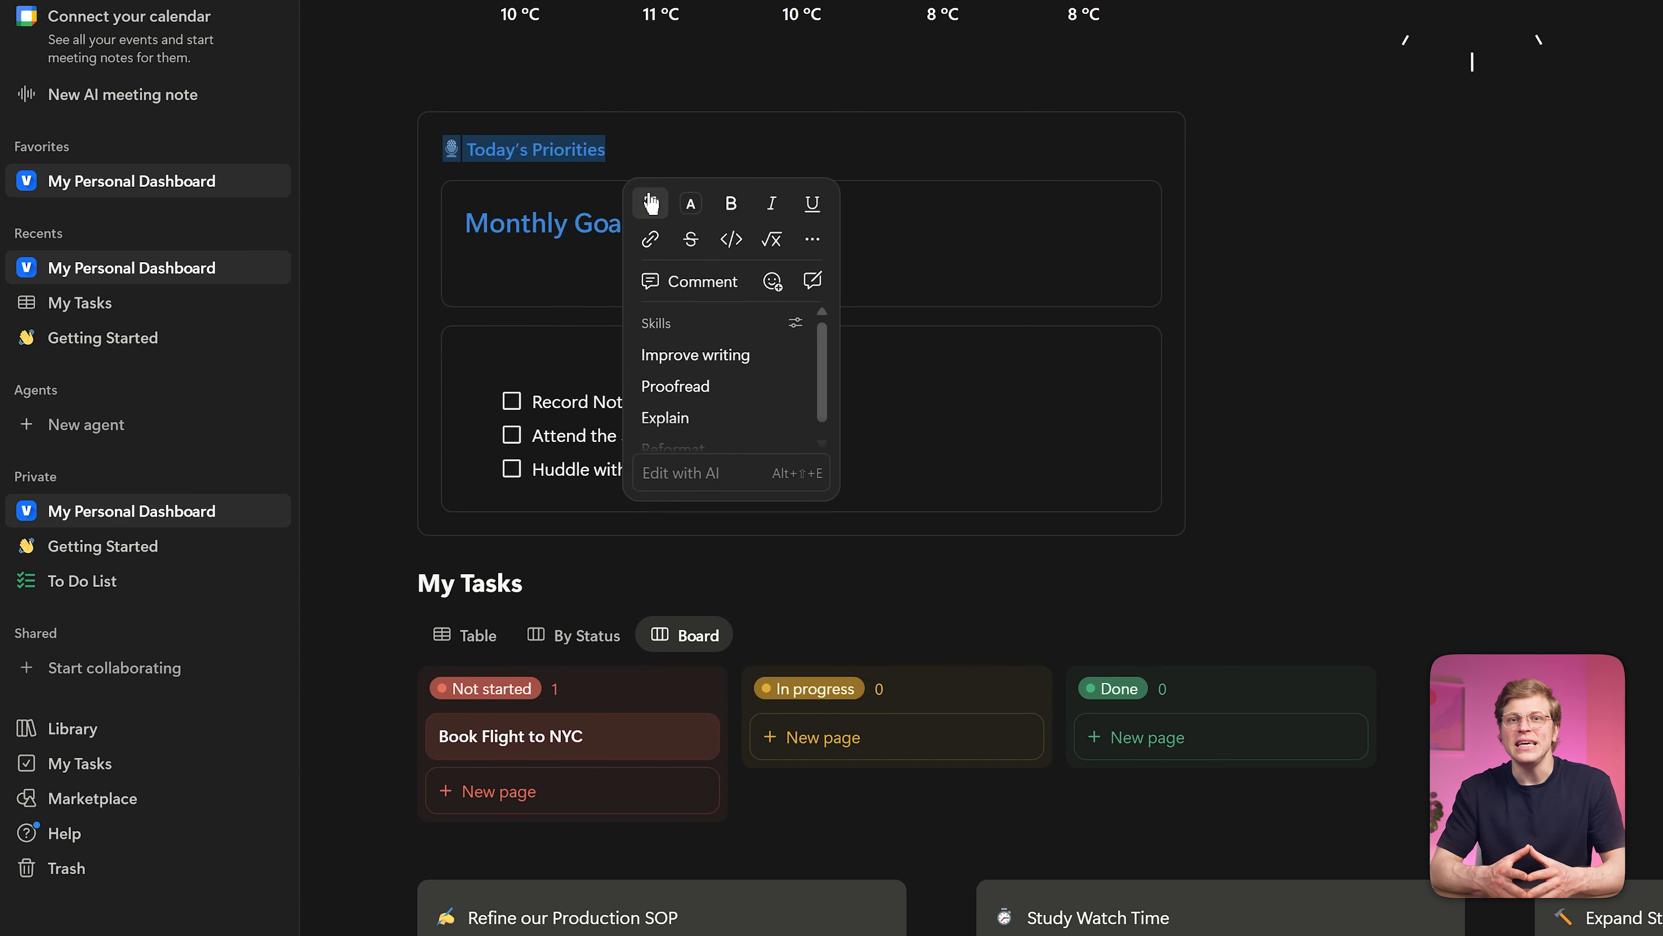
pyautogui.click(651, 203)
pyautogui.click(760, 341)
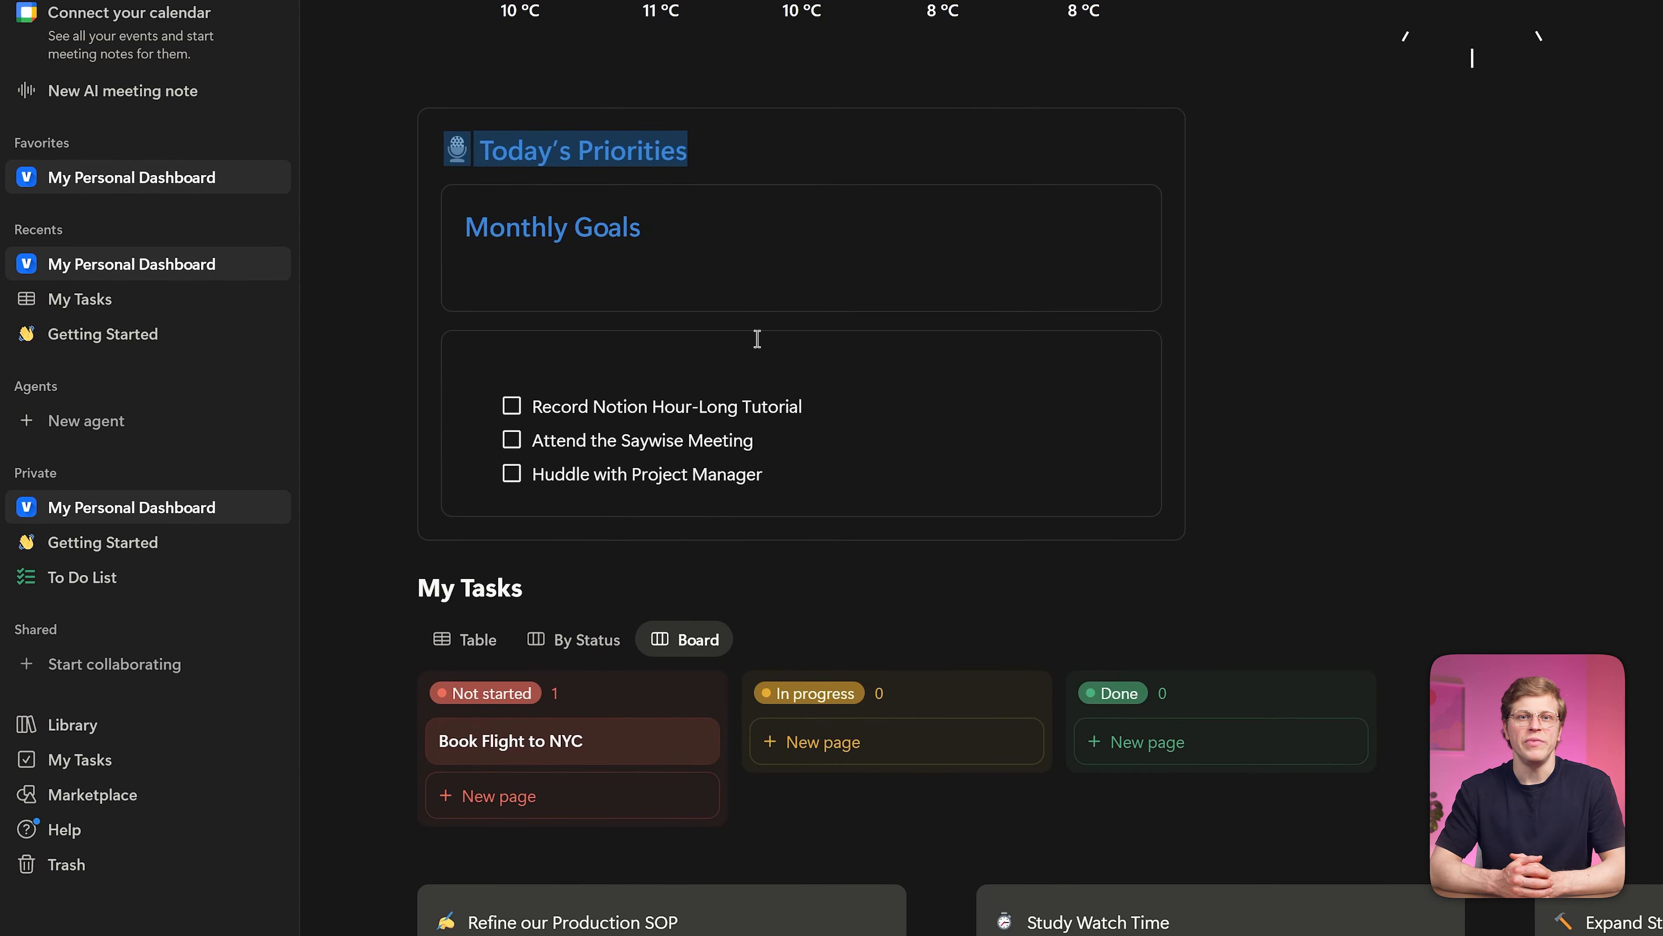
# Move the three goal callouts under the "Monthly Goals" heading, and place their enclosing callout between Today's Priorities and My Tasks
pyautogui.scroll(-2, 412, 778)
pyautogui.moveTo(381, 813); pyautogui.dragTo(499, 170)
pyautogui.moveTo(382, 879); pyautogui.dragTo(504, 272)
pyautogui.scroll(-2, 504, 273)
pyautogui.moveTo(366, 815); pyautogui.dragTo(519, 239)
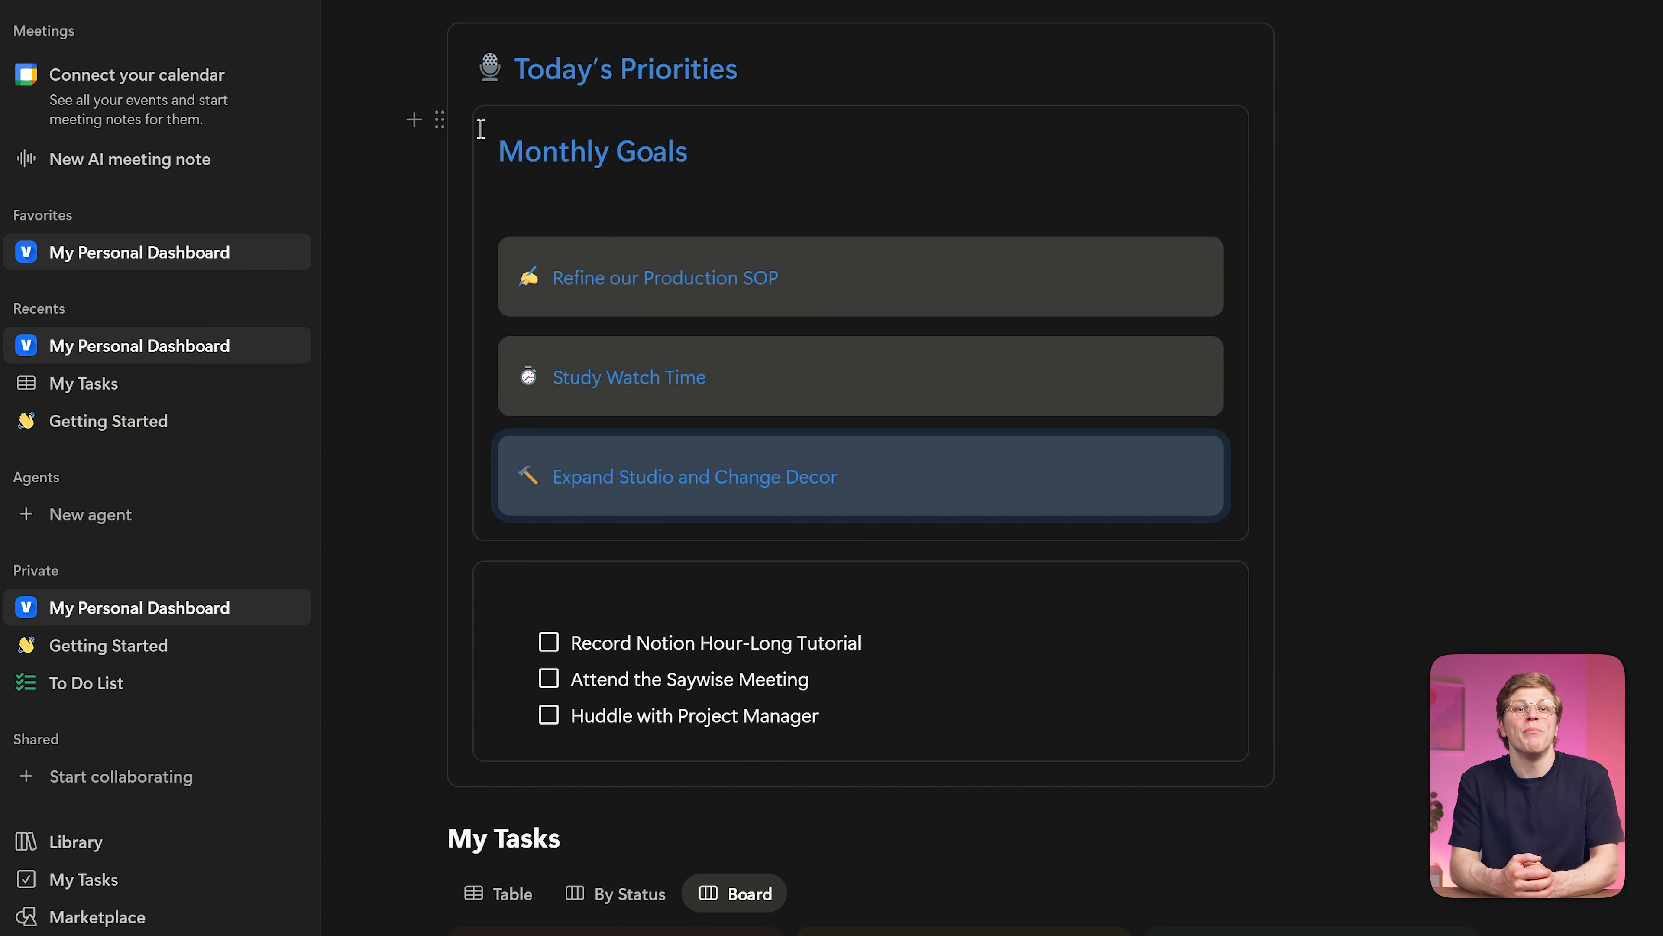
pyautogui.moveTo(438, 120); pyautogui.dragTo(457, 808)
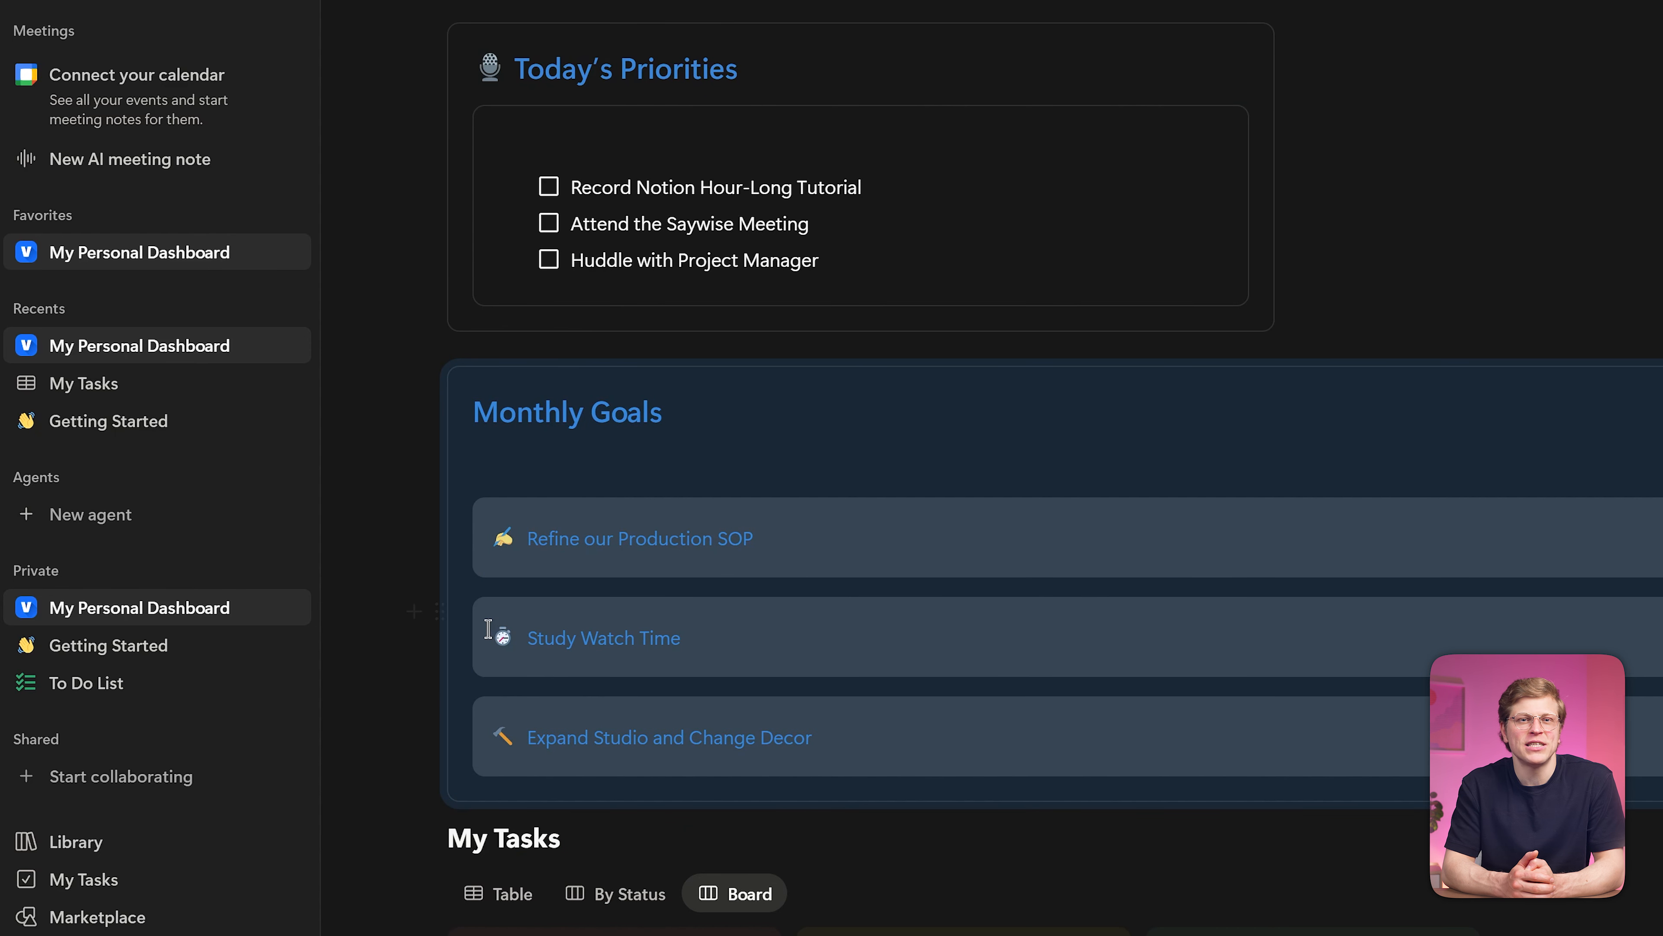
# Give the three goal callouts inside Monthly Goals a blue background
pyautogui.click(444, 512)
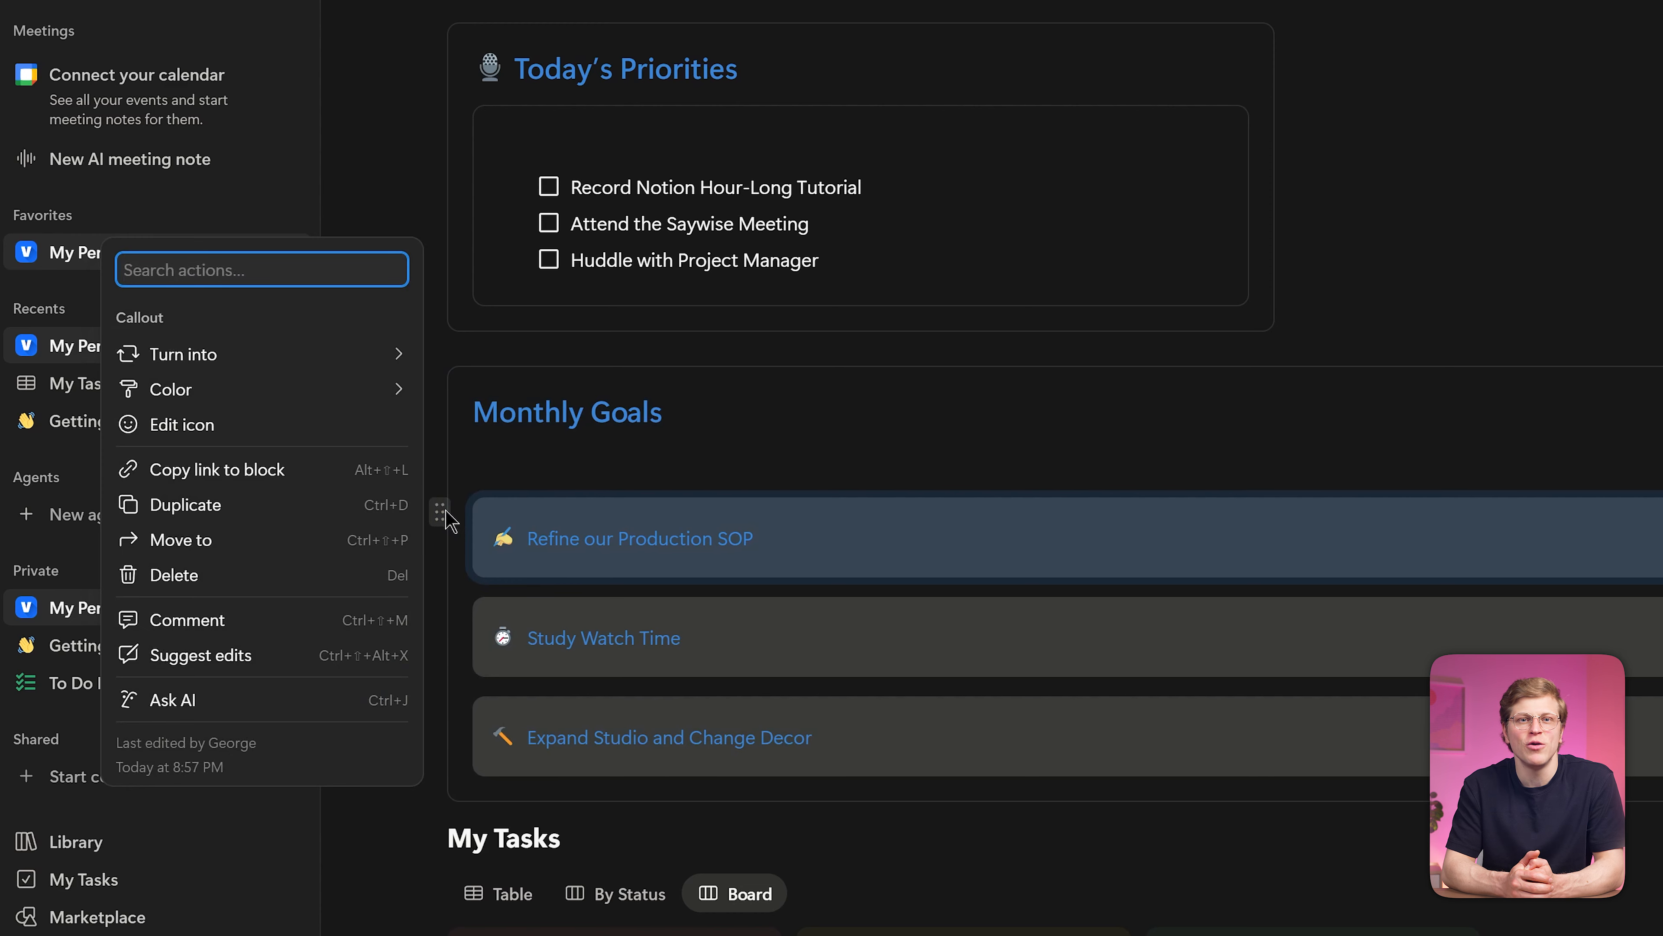
pyautogui.moveTo(389, 399)
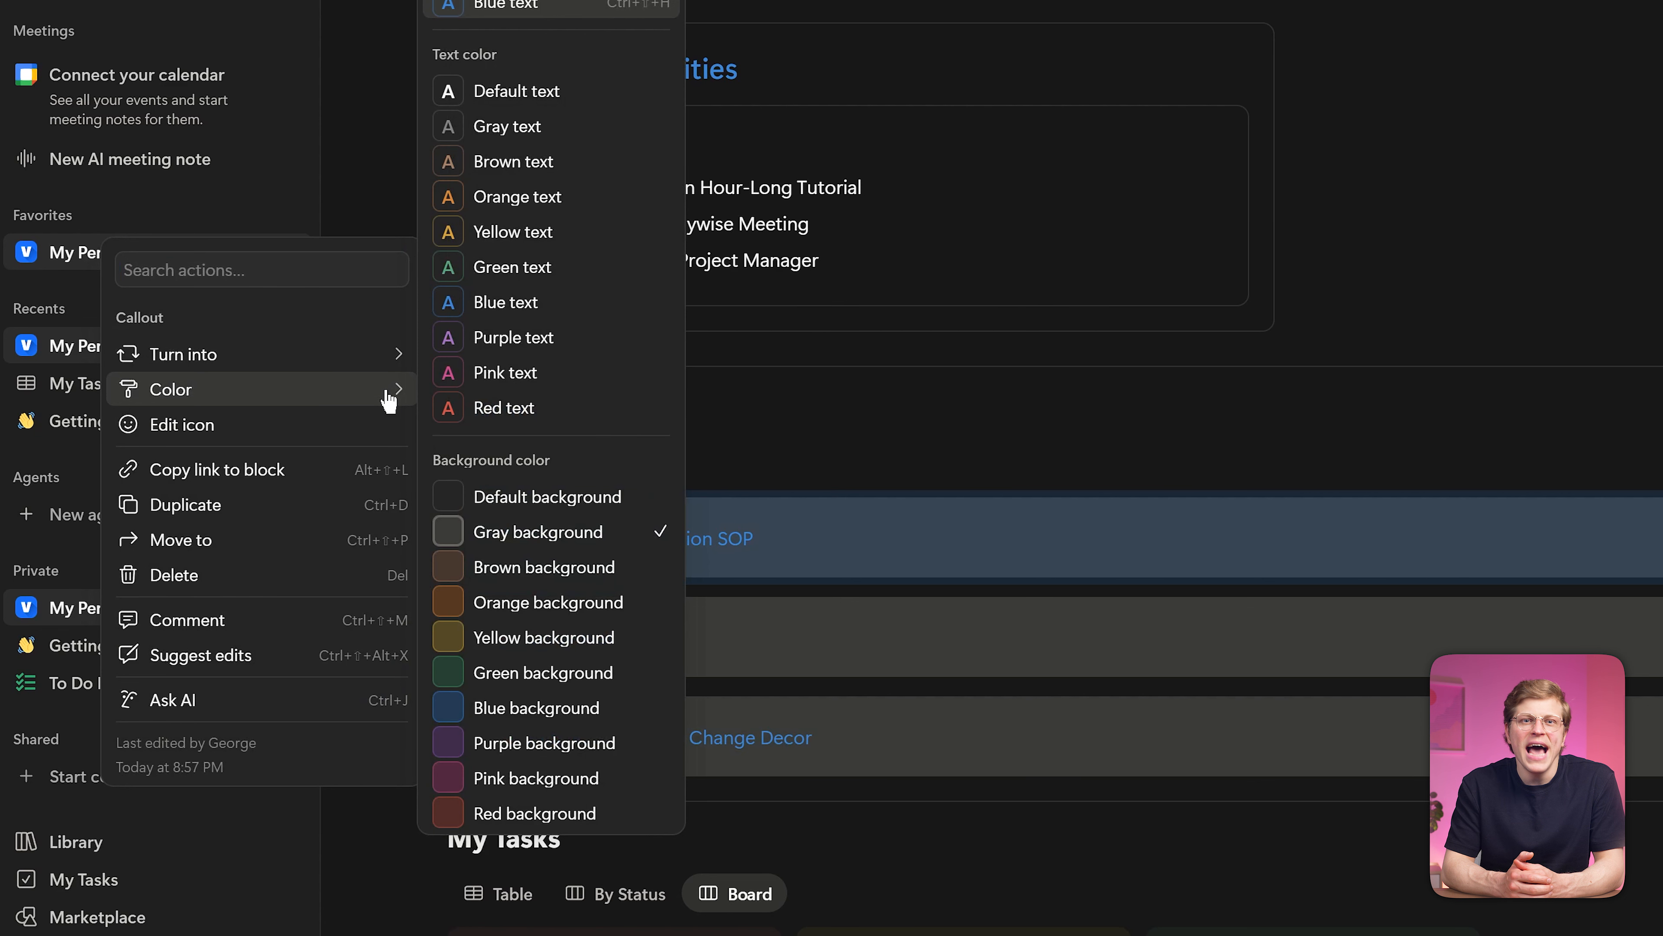
pyautogui.click(462, 708)
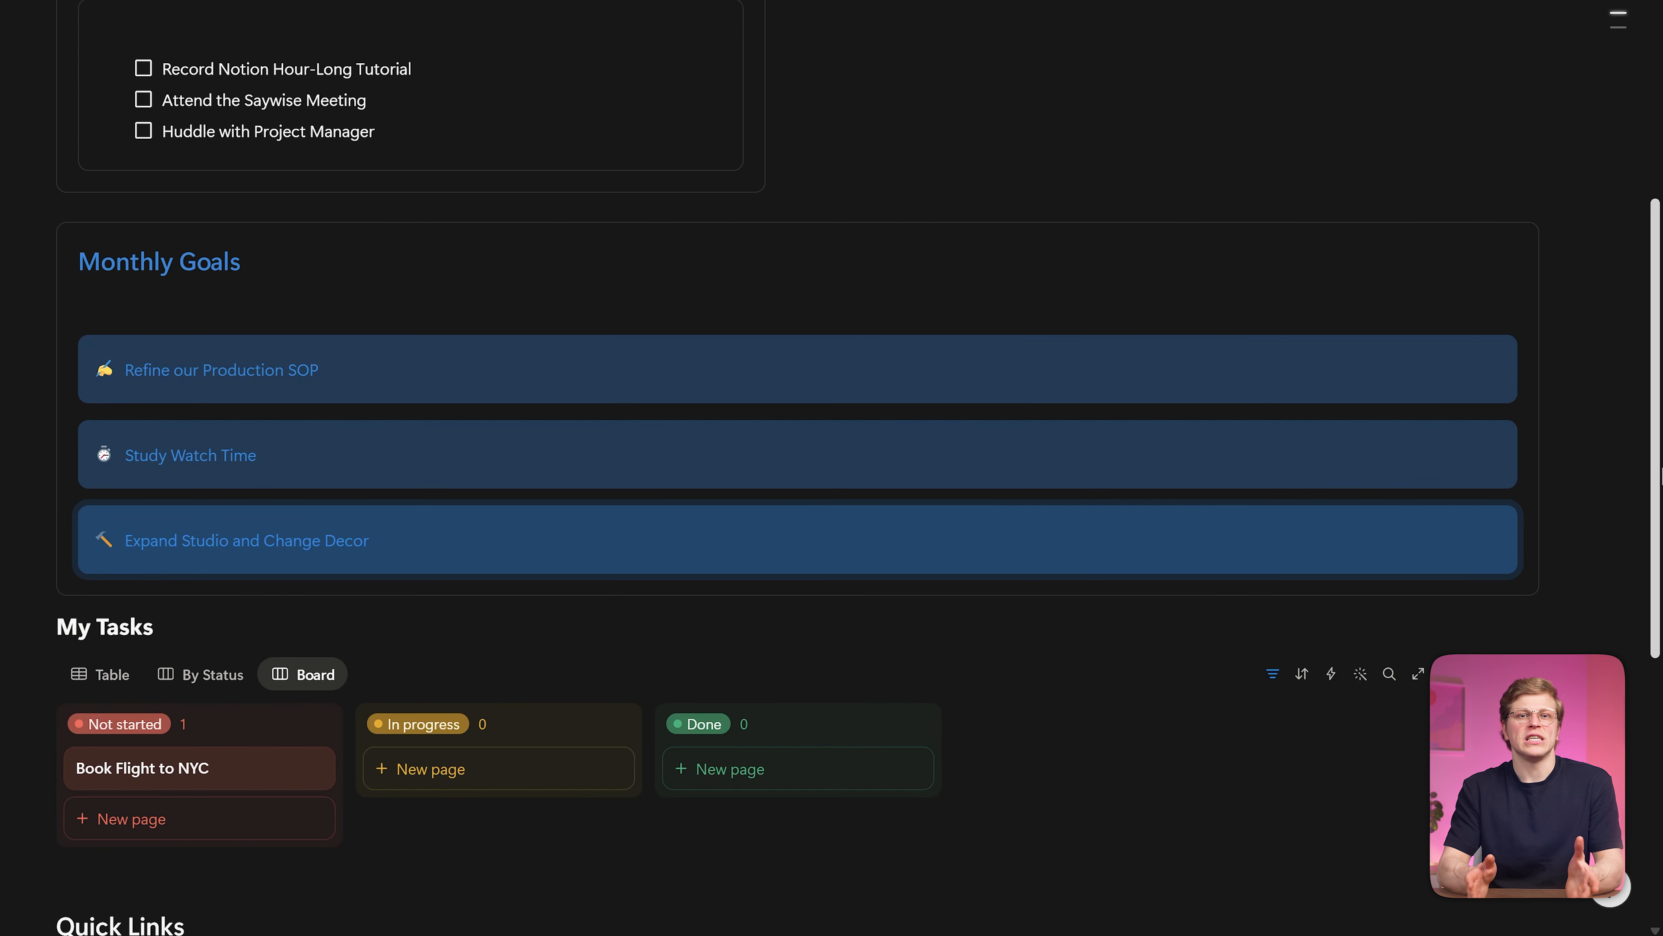
# Move the Quick Links heading and its link buttons beside the Today's Priorities callout
pyautogui.moveTo(1657, 473); pyautogui.dragTo(1661, 513)
pyautogui.moveTo(24, 841); pyautogui.dragTo(935, 120)
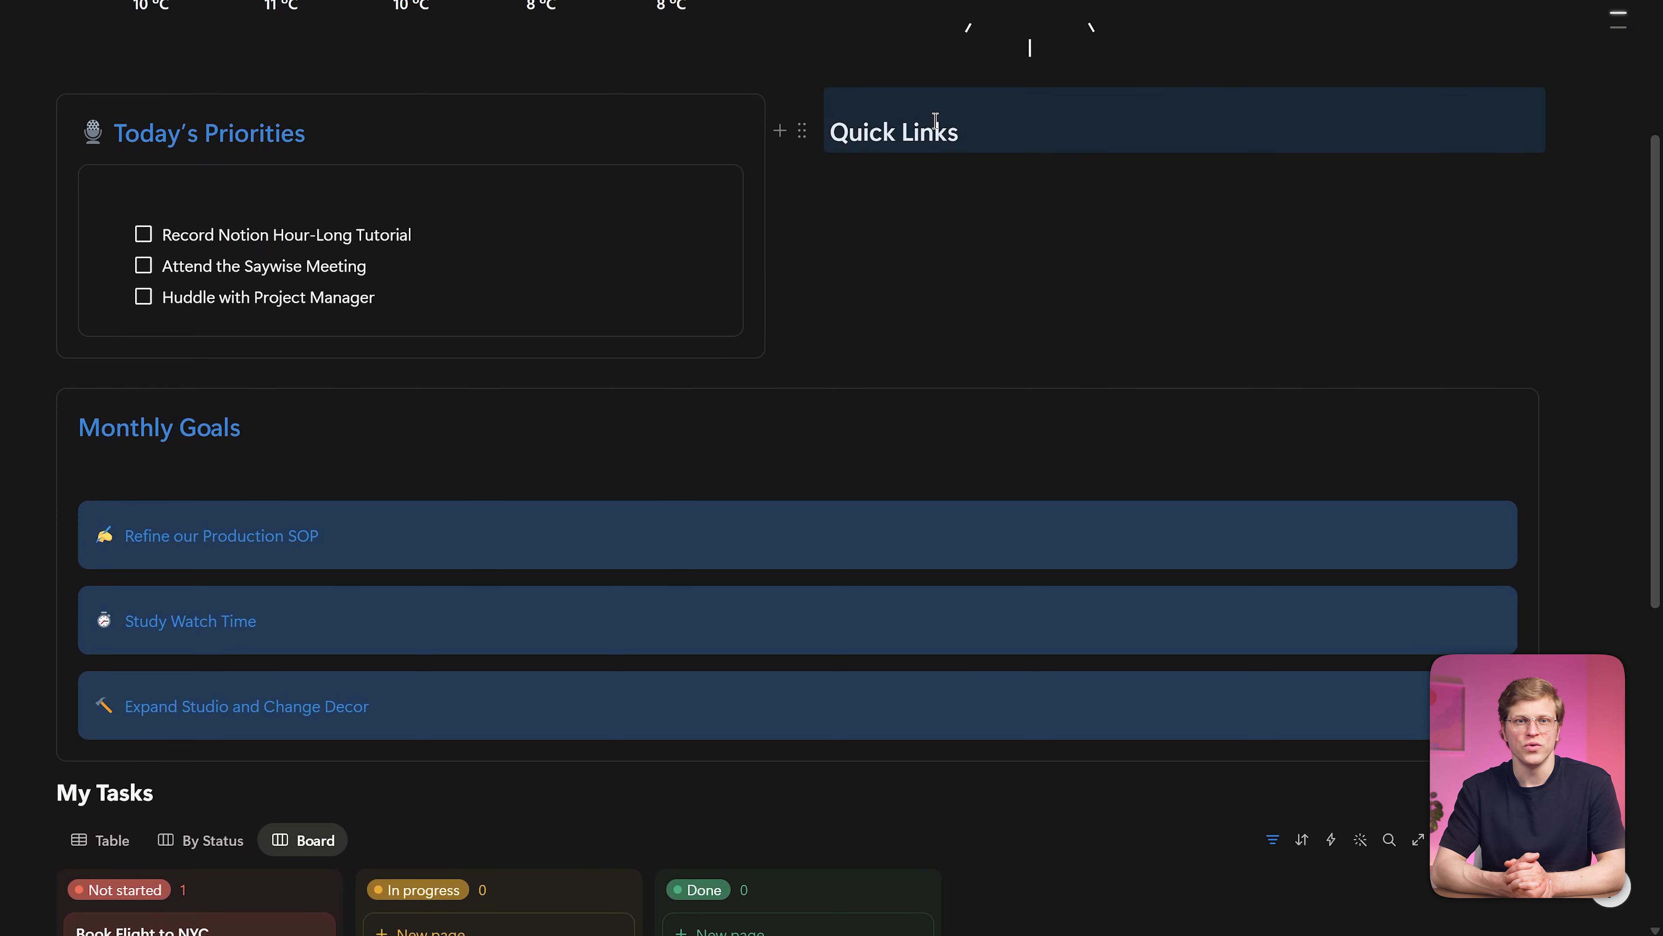
pyautogui.scroll(4, 935, 120)
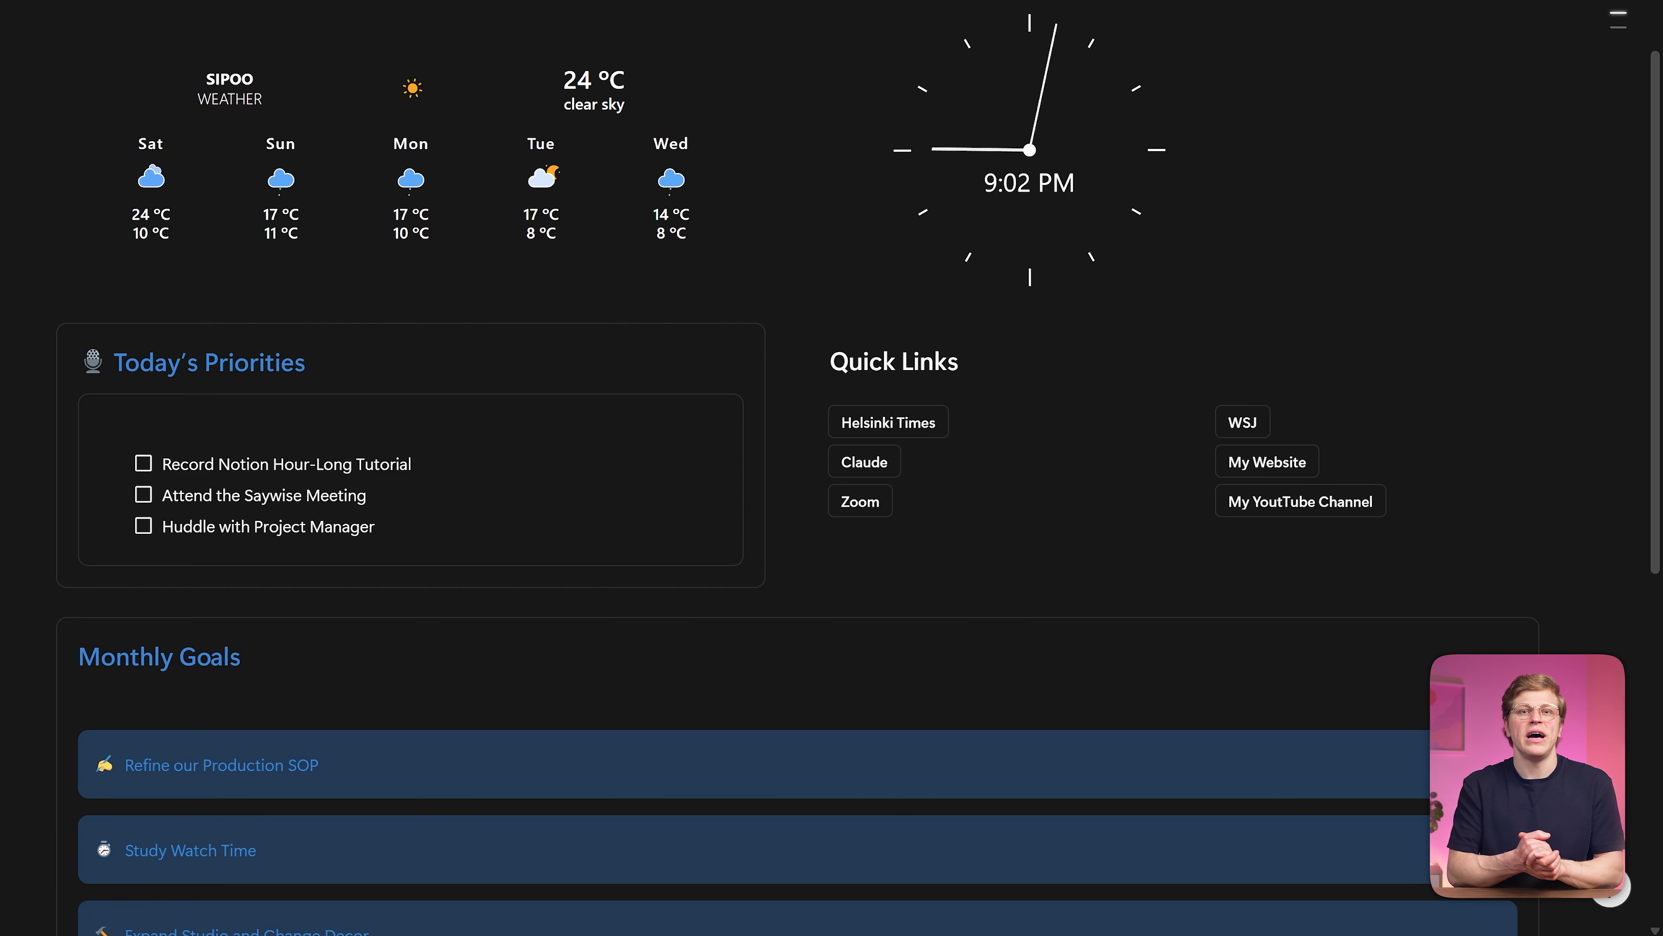
pyautogui.scroll(-4, 1184, 498)
pyautogui.scroll(-5, 1184, 498)
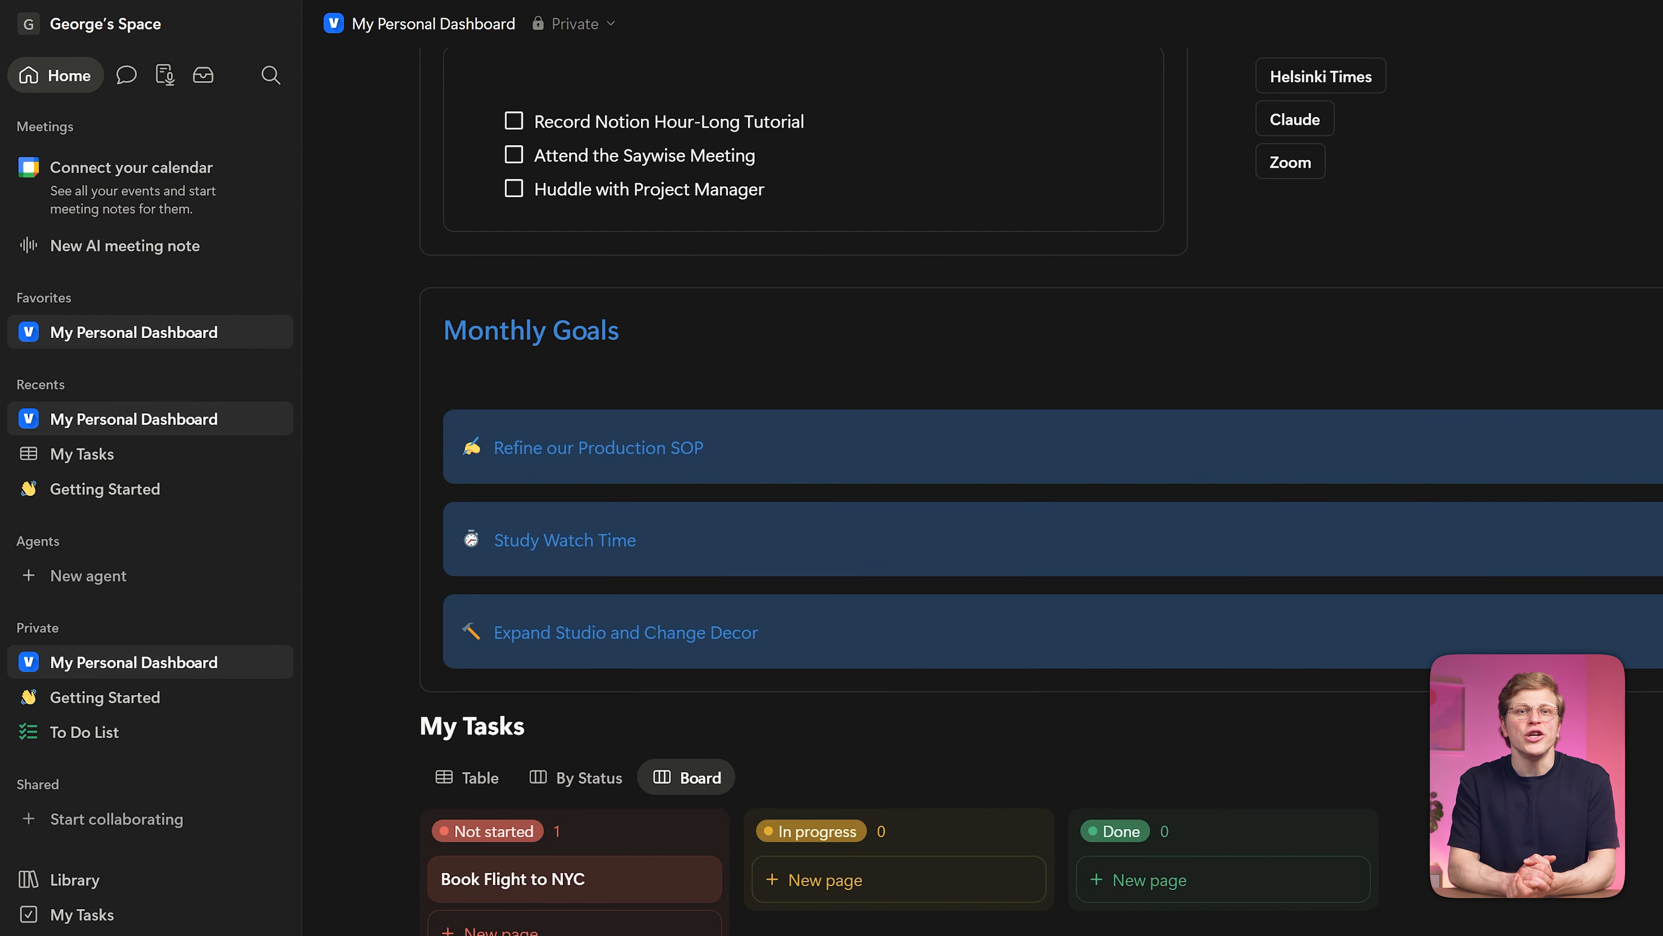
# Open the workspace preferences and set the page that opens on start to "Top page in sidebar"
pyautogui.click(90, 23)
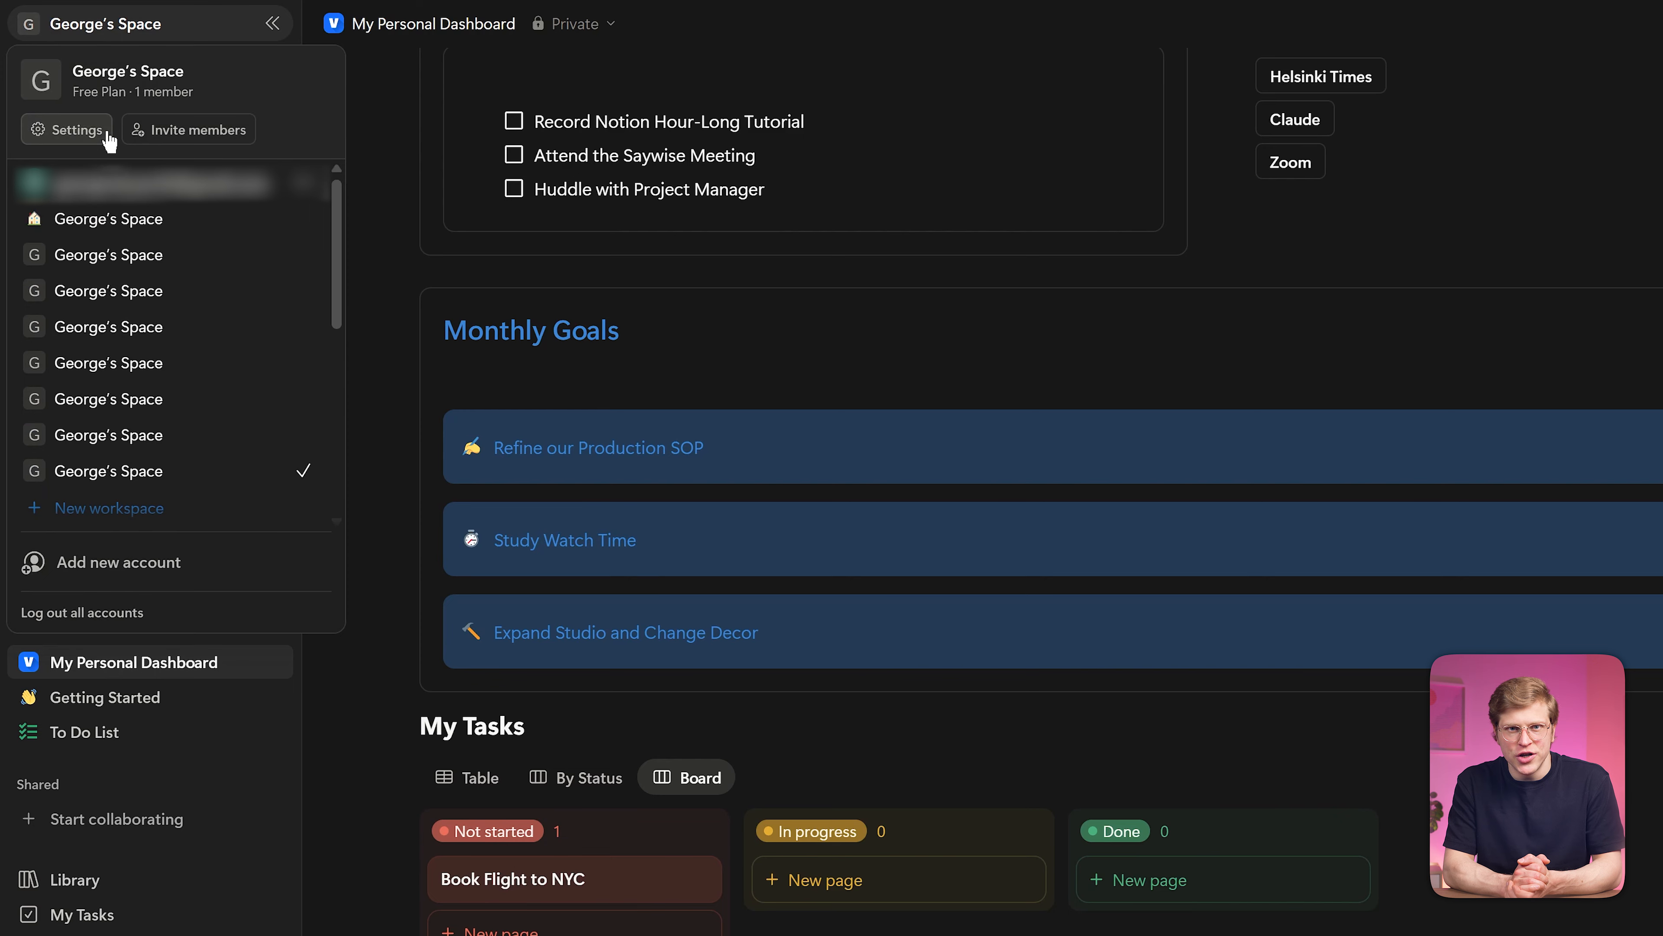
pyautogui.click(107, 135)
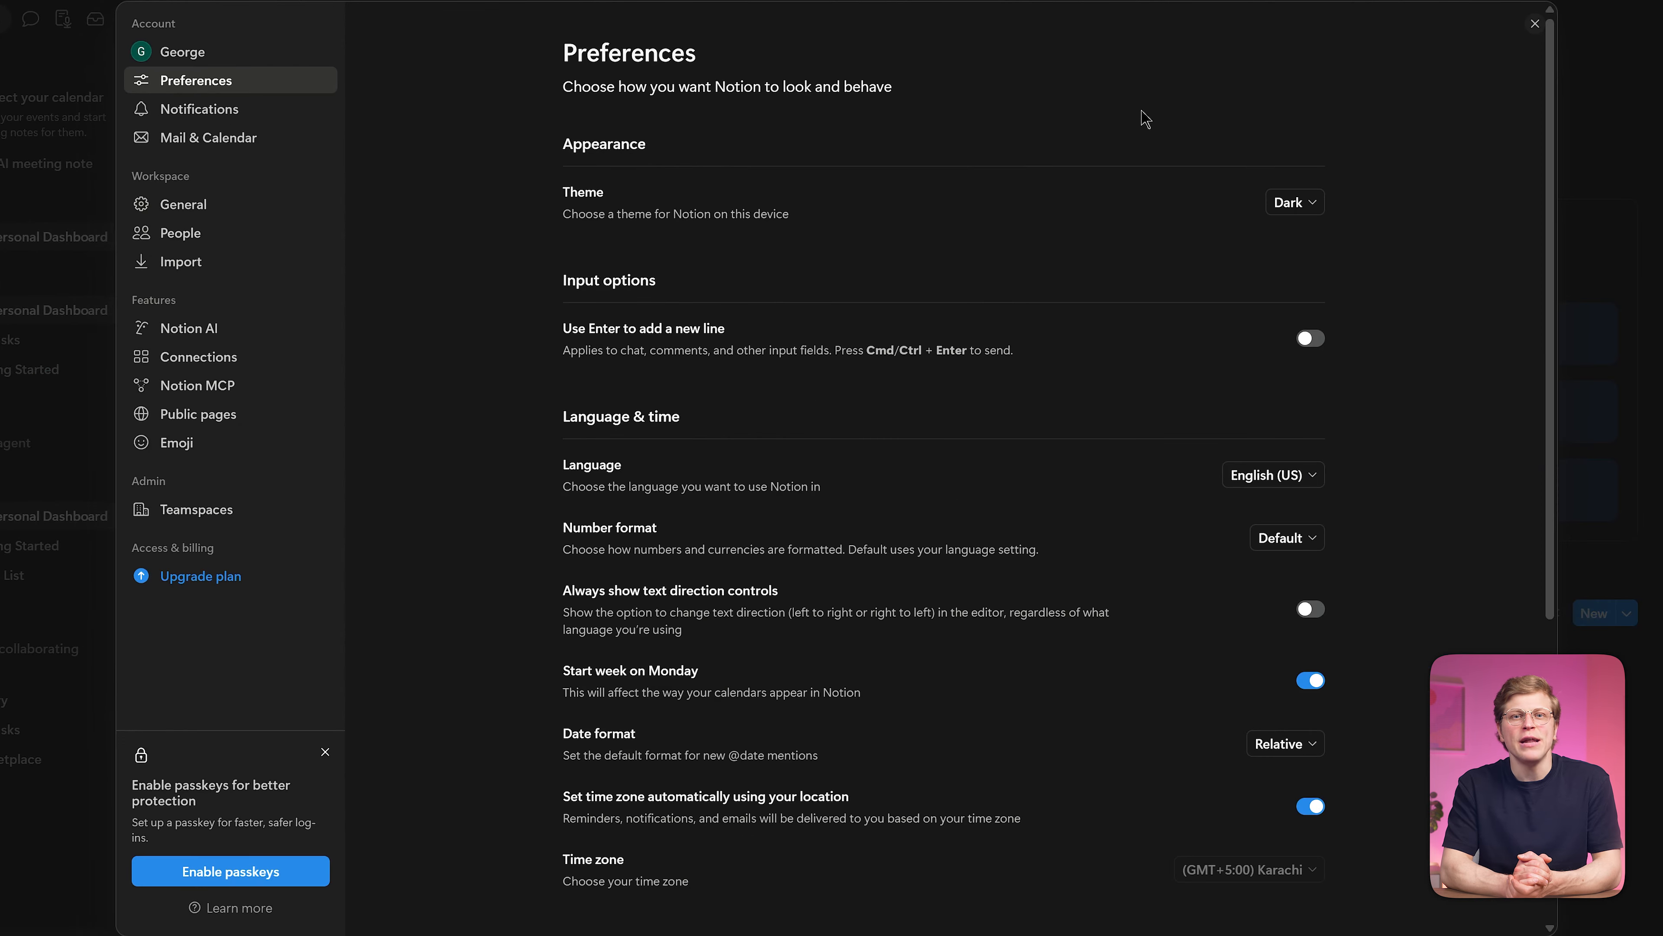
pyautogui.moveTo(1548, 256); pyautogui.dragTo(1558, 551)
pyautogui.click(1300, 619)
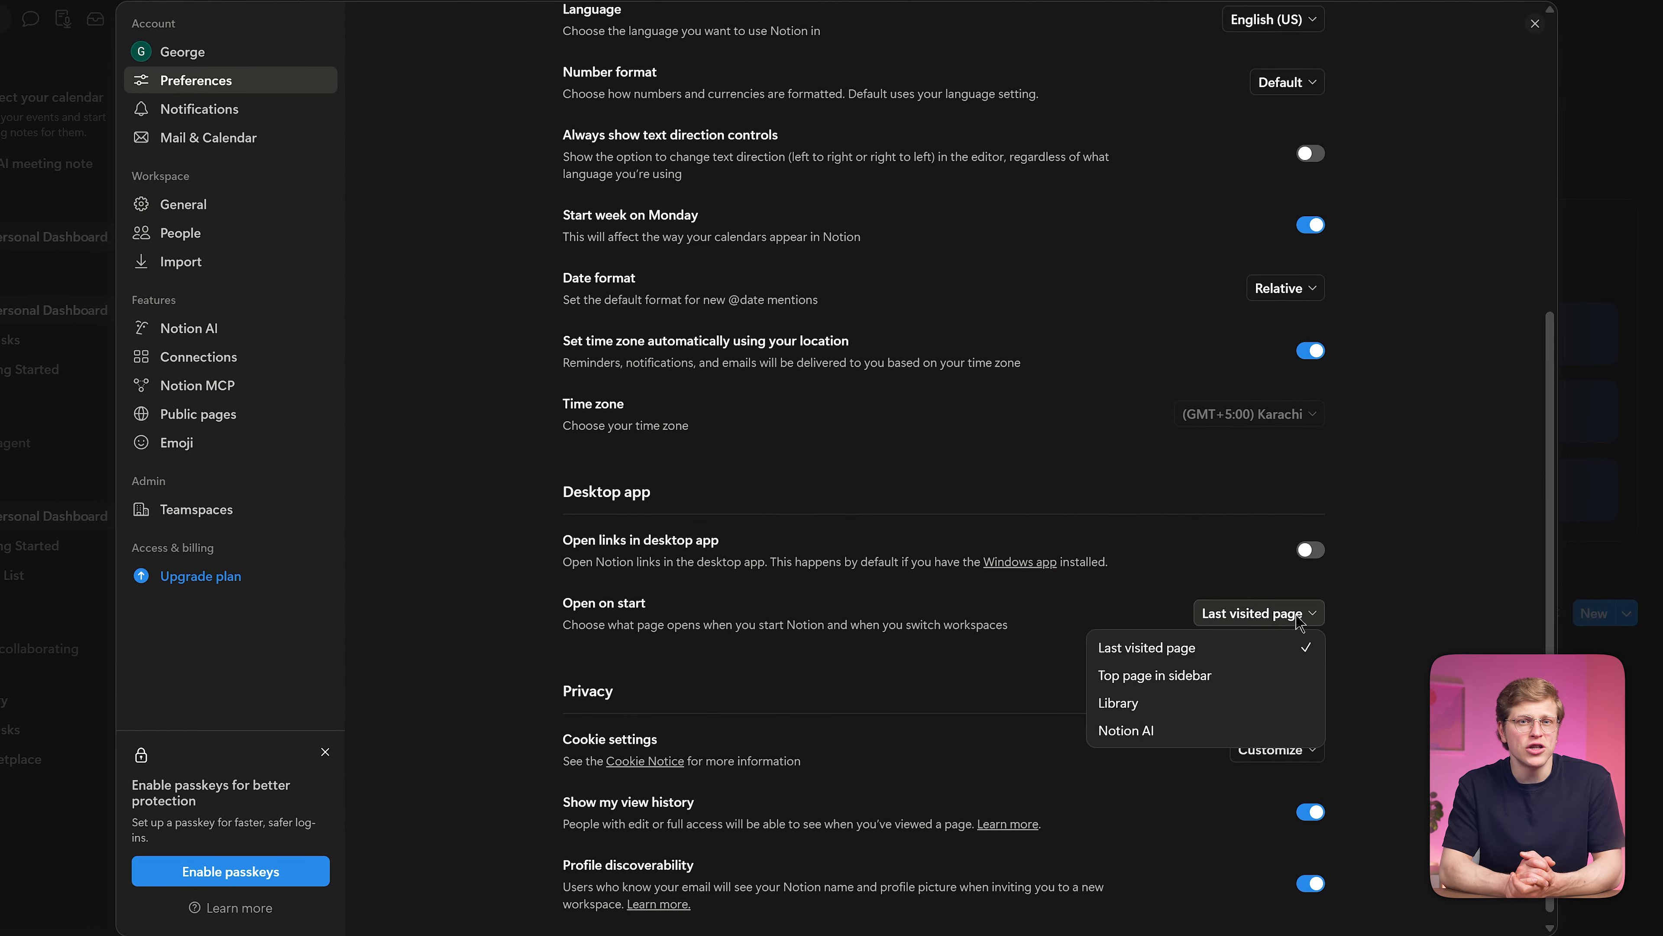
pyautogui.click(1292, 676)
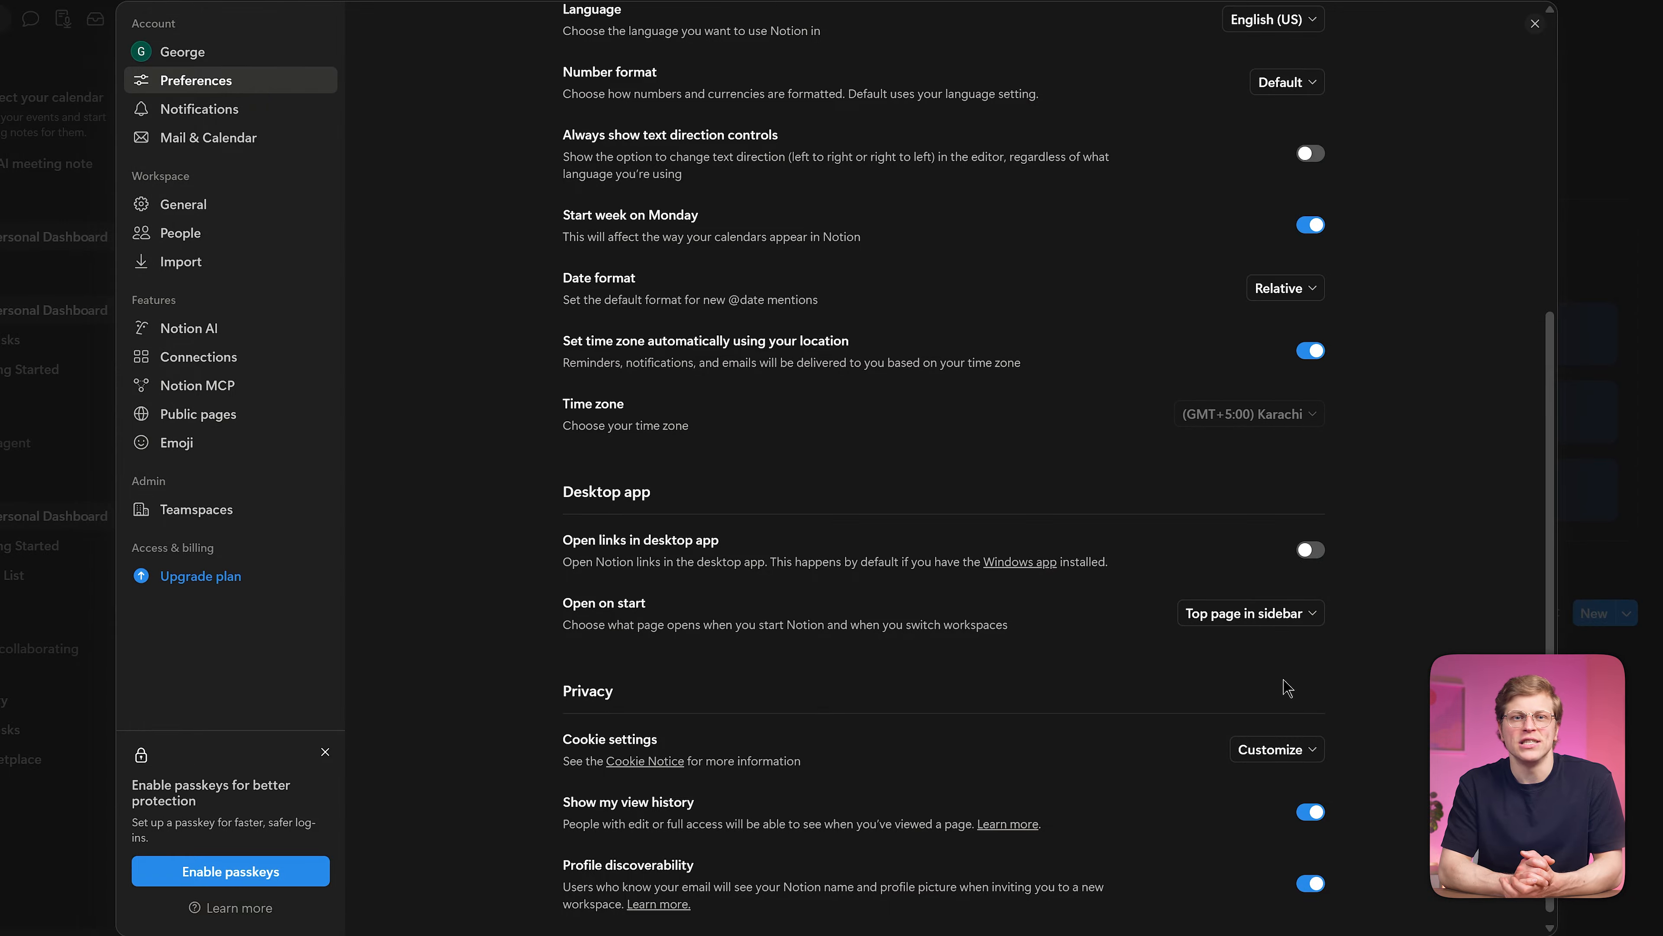